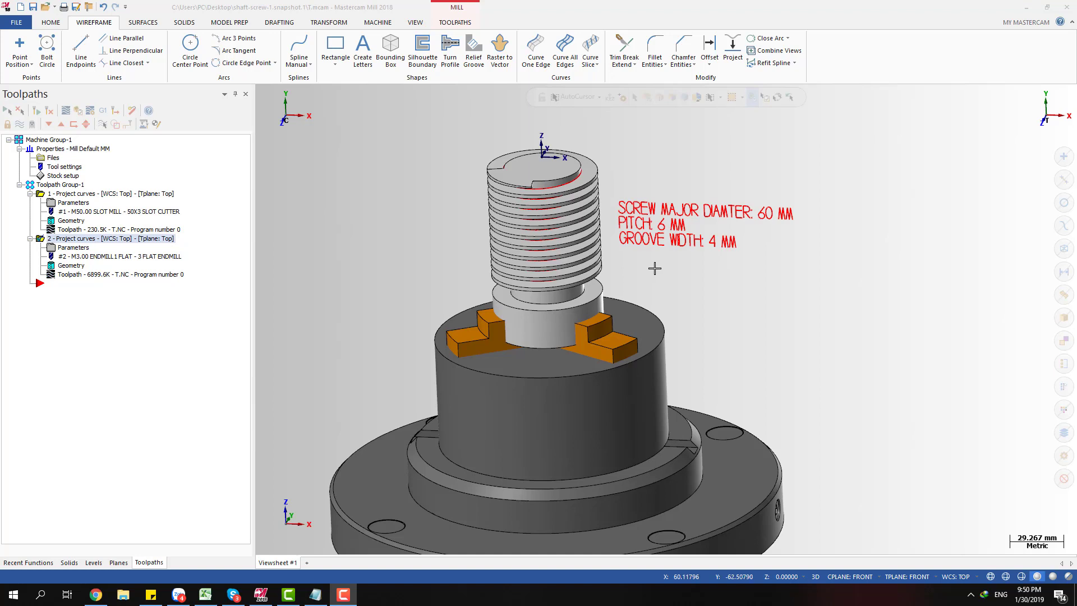
- Inspect the screw and its helix curve from the front, comparing the wireframe and shaded displays
{"action": "middle_click_drag", "start_coordinate": [651, 273], "coordinate": [668, 260]}
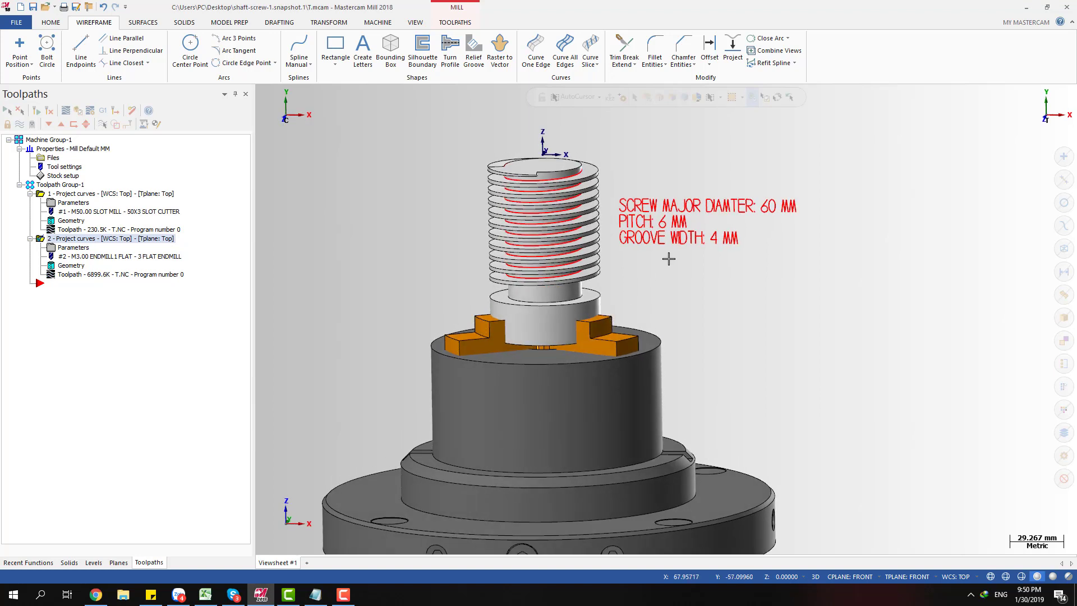
{"action": "key", "text": "alt"}
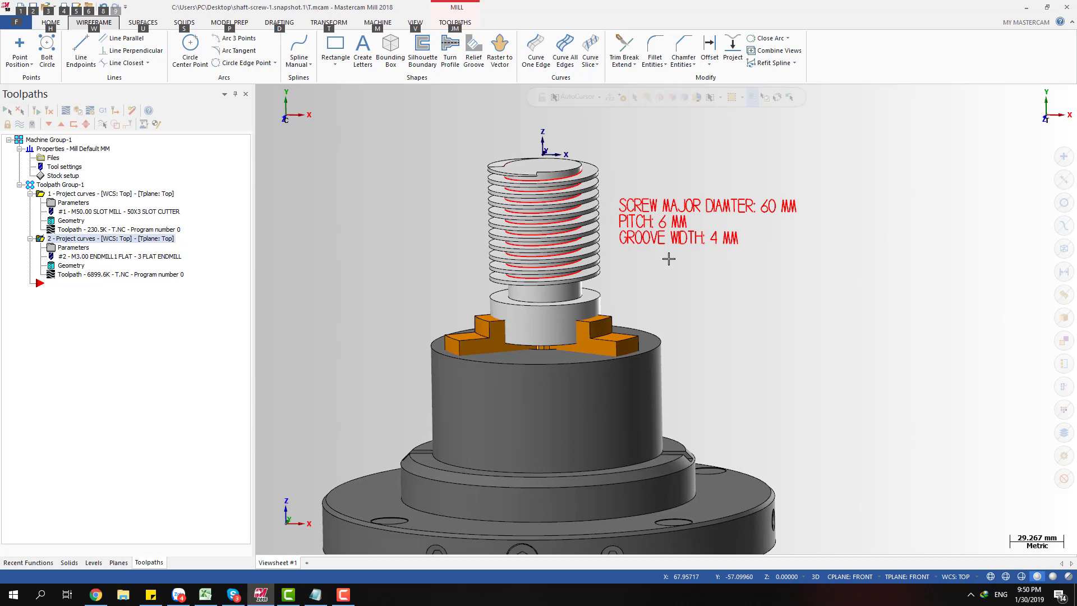
{"action": "key", "text": "alt+s"}
{"action": "key", "text": "alt+s"}
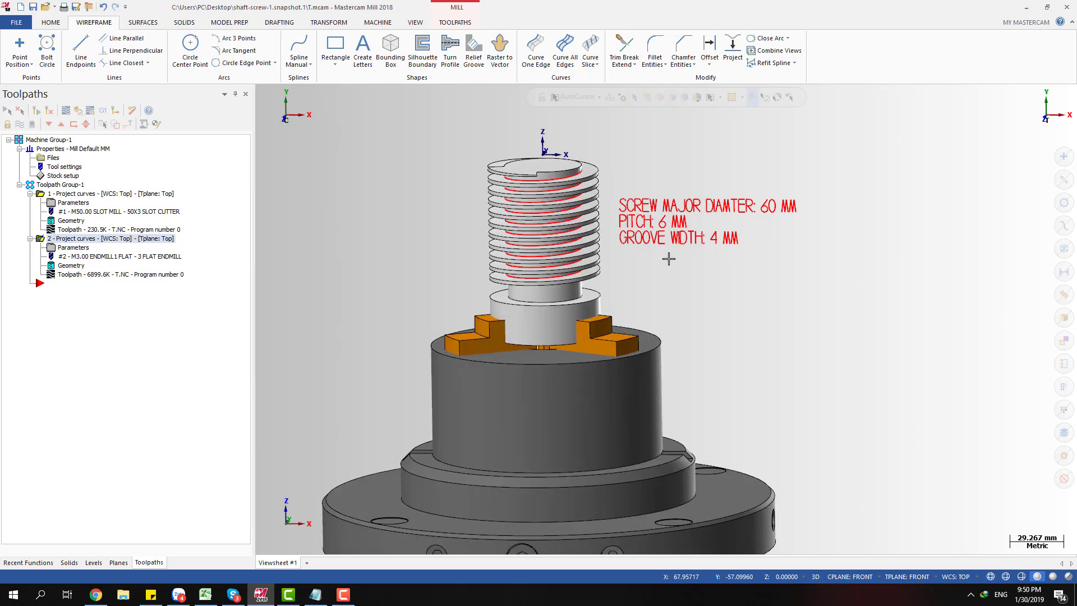
{"action": "mouse_move", "coordinate": [645, 260]}
{"action": "middle_mouse_down"}
{"action": "mouse_move", "coordinate": [640, 280]}
{"action": "mouse_move", "coordinate": [649, 233]}
{"action": "middle_mouse_up"}
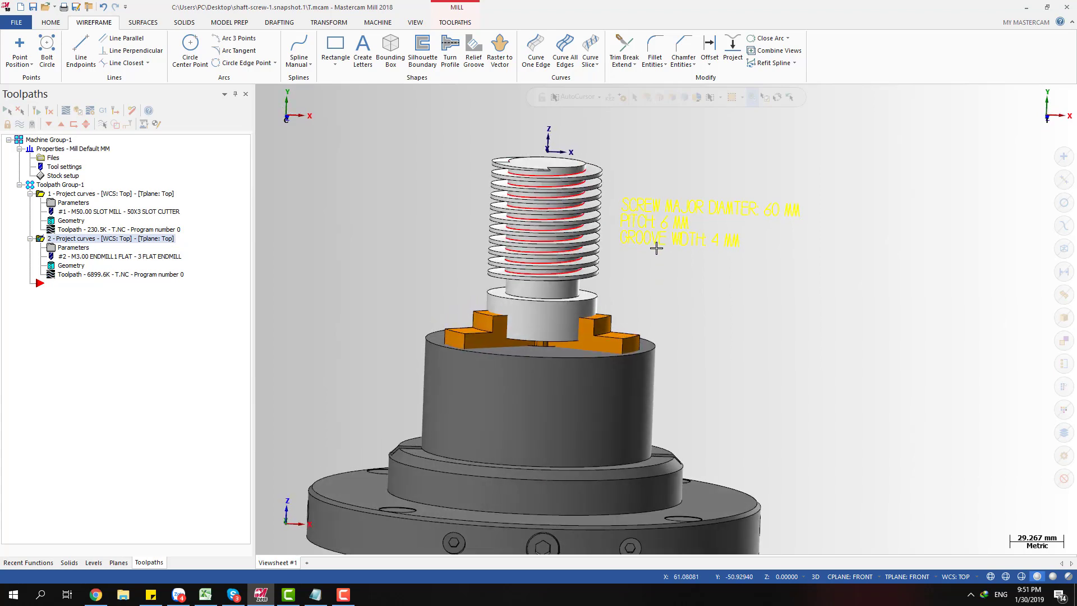
{"action": "key", "text": "alt+2"}
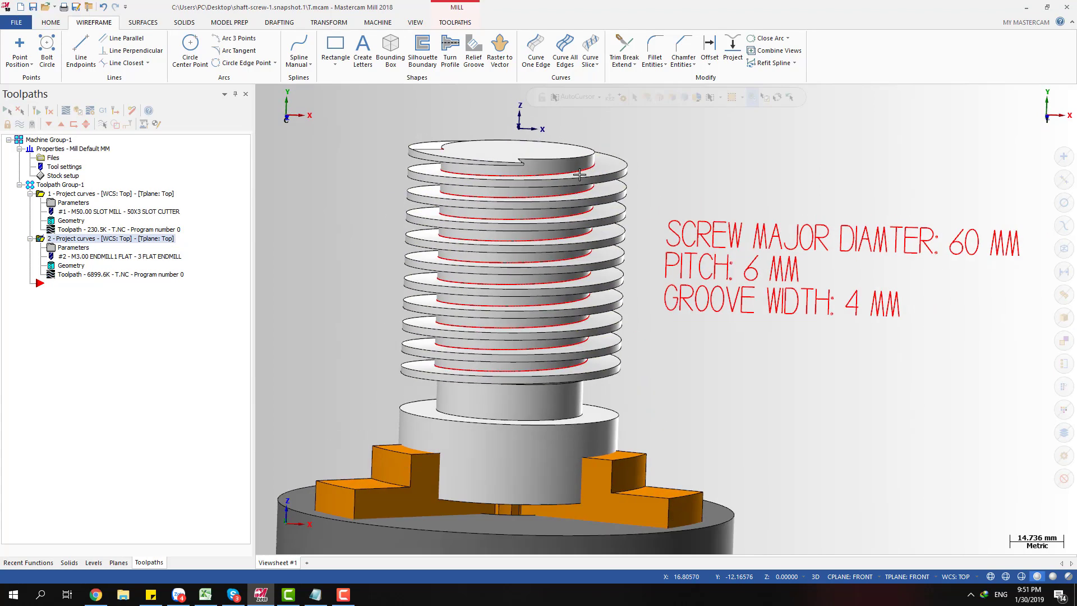
{"action": "scroll", "coordinate": [575, 176], "scroll_direction": "up", "scroll_amount": 2}
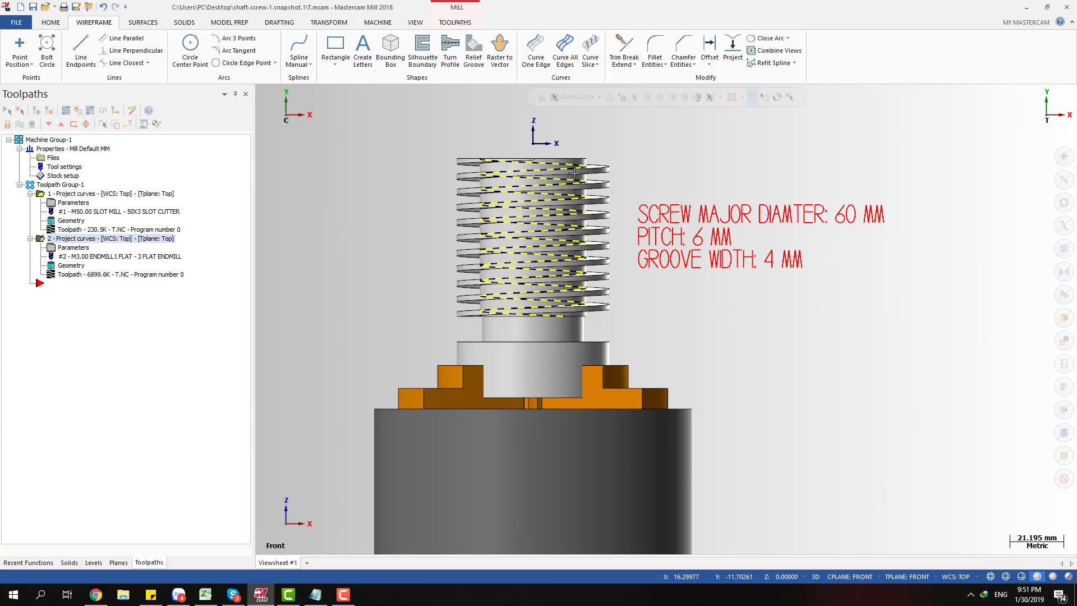
{"action": "scroll", "coordinate": [660, 140], "scroll_direction": "up", "scroll_amount": 2}
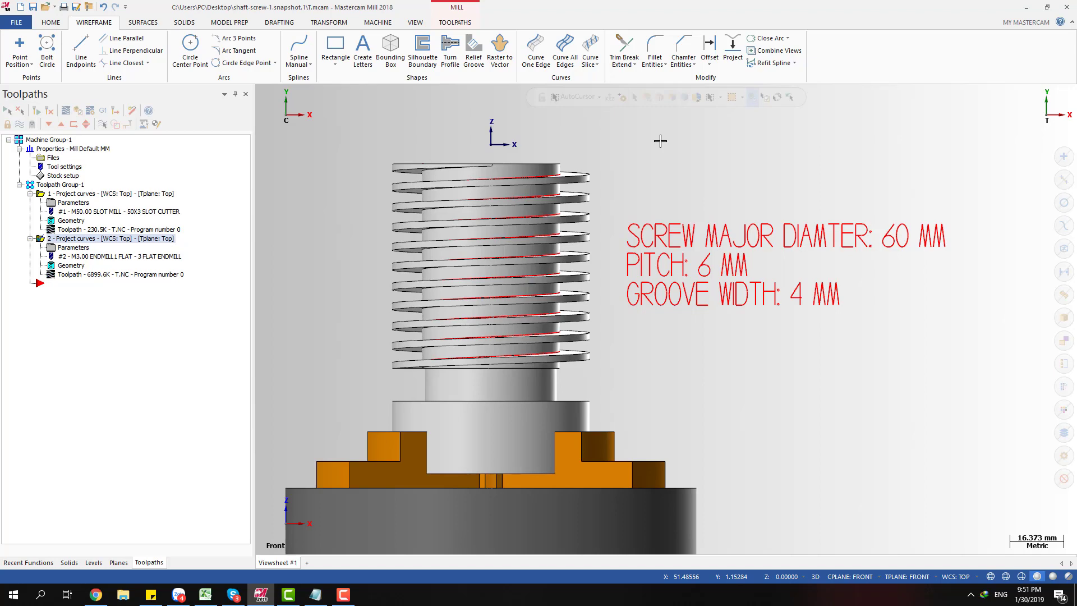
{"action": "scroll", "coordinate": [559, 167], "scroll_direction": "up", "scroll_amount": 2}
{"action": "scroll", "coordinate": [631, 144], "scroll_direction": "down", "scroll_amount": 3}
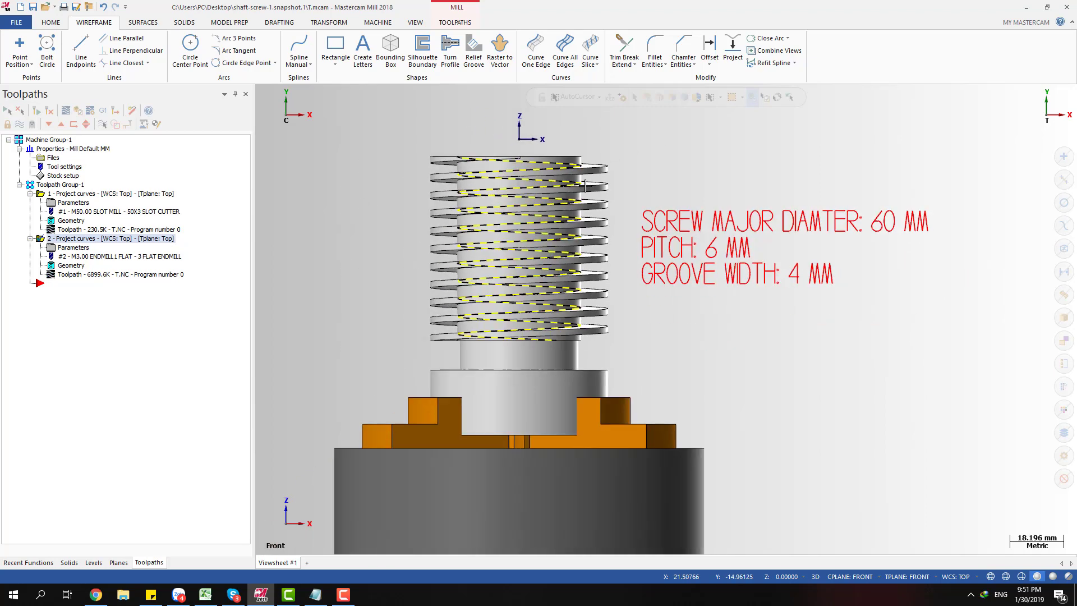
{"action": "mouse_move", "coordinate": [581, 182]}
{"action": "middle_mouse_down"}
{"action": "mouse_move", "coordinate": [699, 239]}
{"action": "mouse_move", "coordinate": [628, 209]}
{"action": "mouse_move", "coordinate": [625, 193]}
{"action": "middle_mouse_up"}
{"action": "key", "text": "alt+s"}
{"action": "key", "text": "alt+s"}
{"action": "key", "text": "alt+2"}
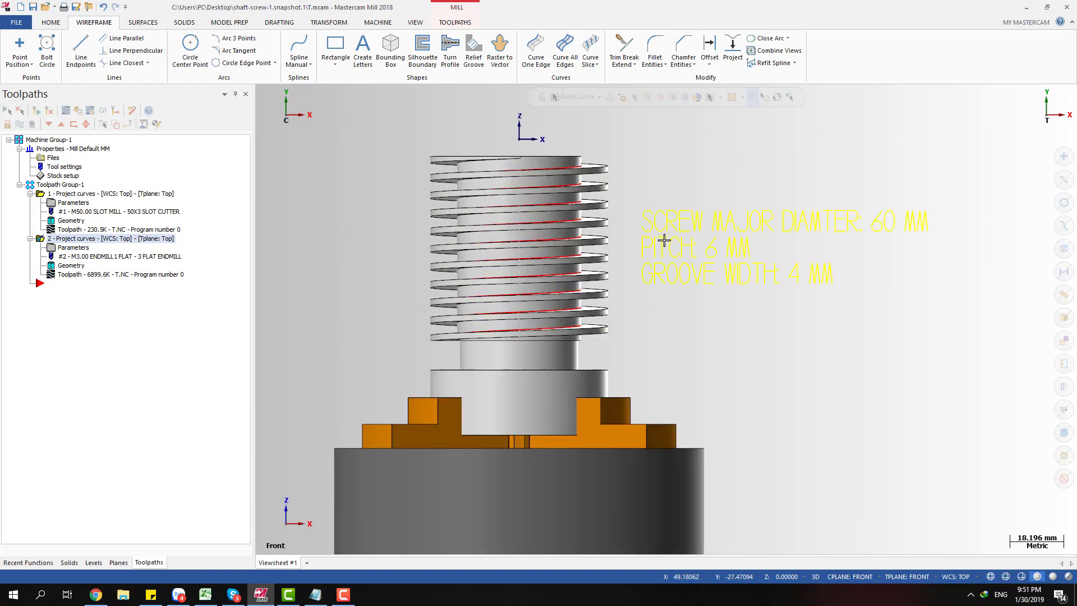
{"action": "scroll", "coordinate": [646, 145], "scroll_direction": "down", "scroll_amount": 1}
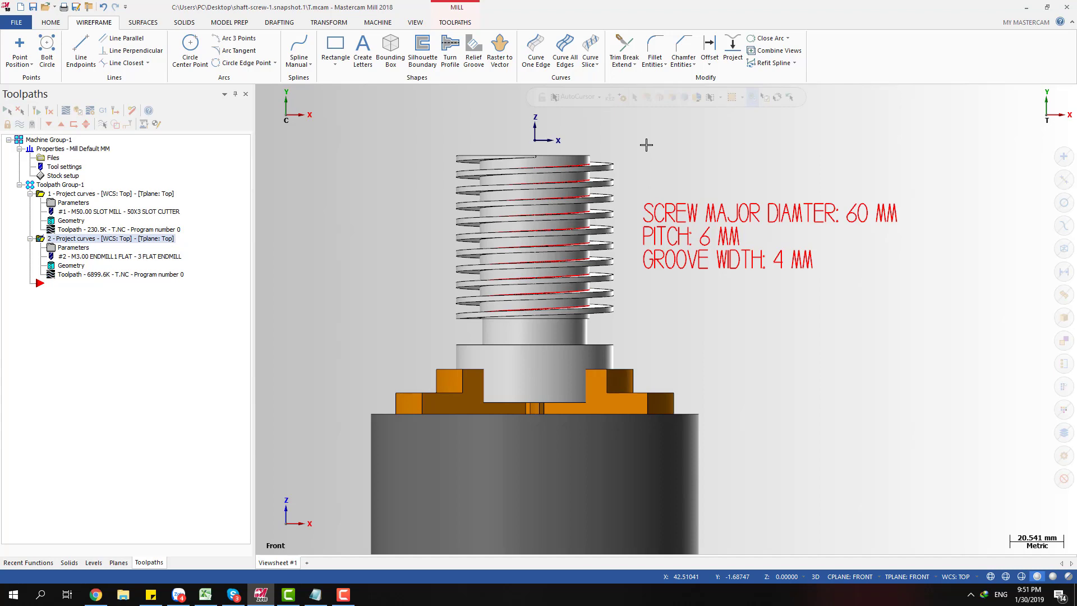
- Examine the thread ridges and grooves along the screw up close, from the front and at an angle
{"action": "scroll", "coordinate": [637, 156], "scroll_direction": "up", "scroll_amount": 5}
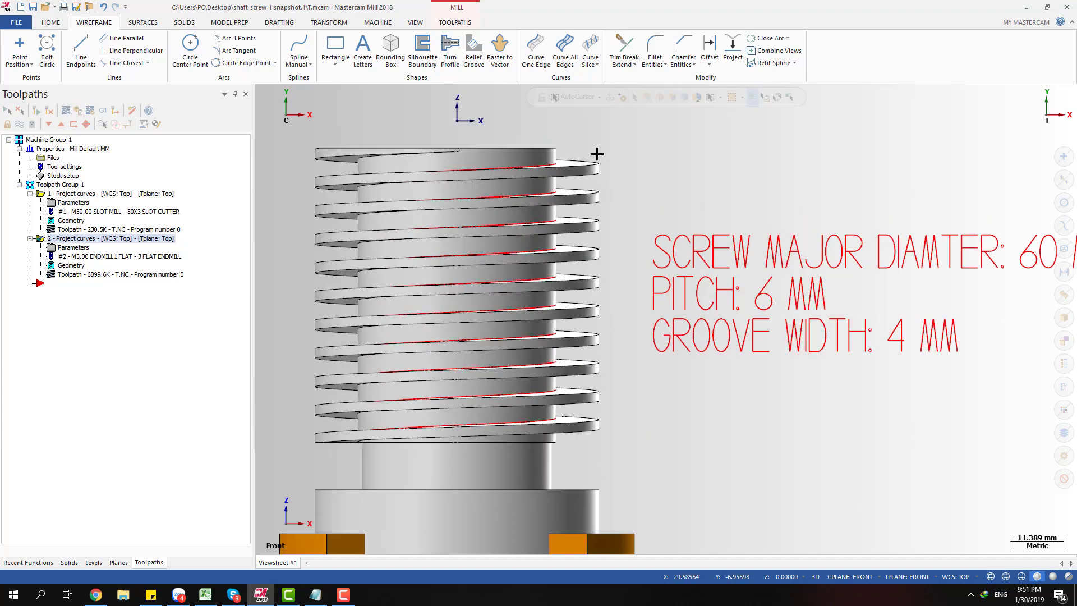
{"action": "scroll", "coordinate": [594, 153], "scroll_direction": "down", "scroll_amount": 2}
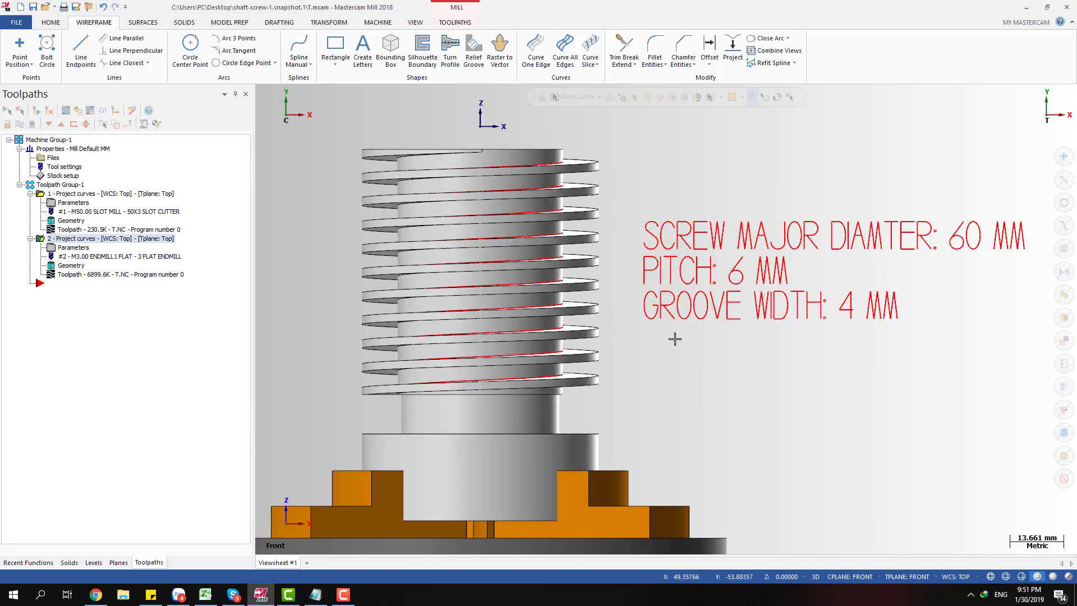
{"action": "scroll", "coordinate": [598, 174], "scroll_direction": "up", "scroll_amount": 4}
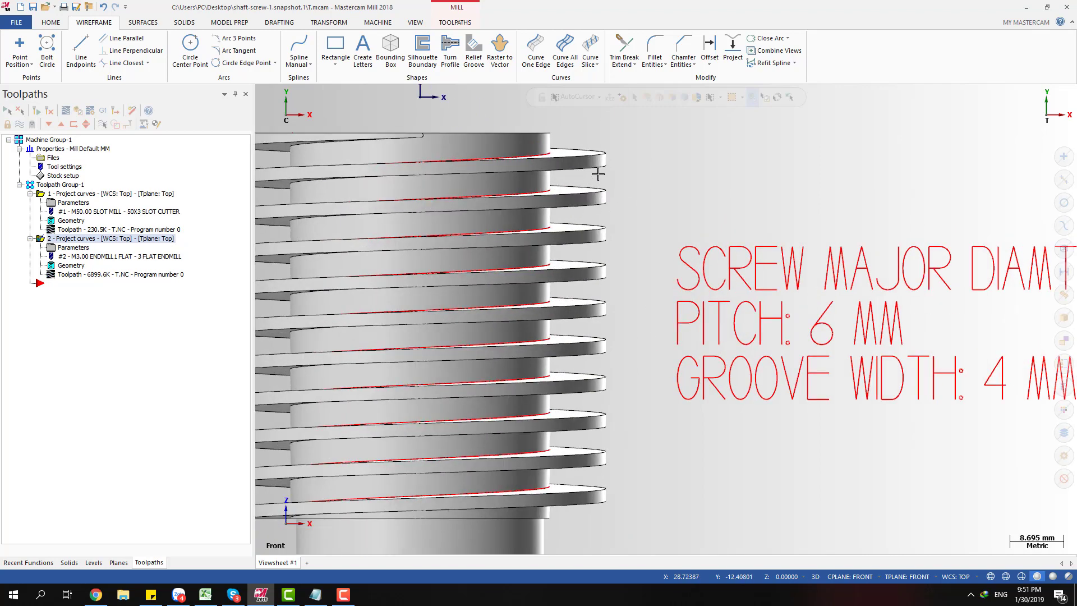
{"action": "scroll", "coordinate": [617, 174], "scroll_direction": "down", "scroll_amount": 2}
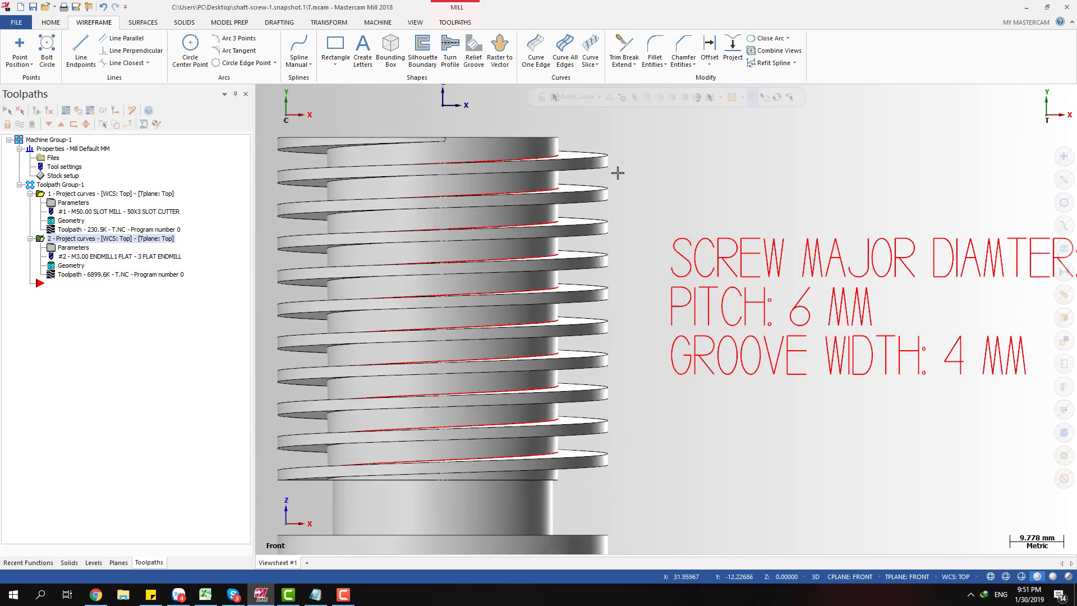
{"action": "scroll", "coordinate": [611, 167], "scroll_direction": "up", "scroll_amount": 2}
{"action": "scroll", "coordinate": [639, 217], "scroll_direction": "down", "scroll_amount": 2}
{"action": "scroll", "coordinate": [611, 185], "scroll_direction": "down", "scroll_amount": 1}
{"action": "scroll", "coordinate": [615, 169], "scroll_direction": "up", "scroll_amount": 2}
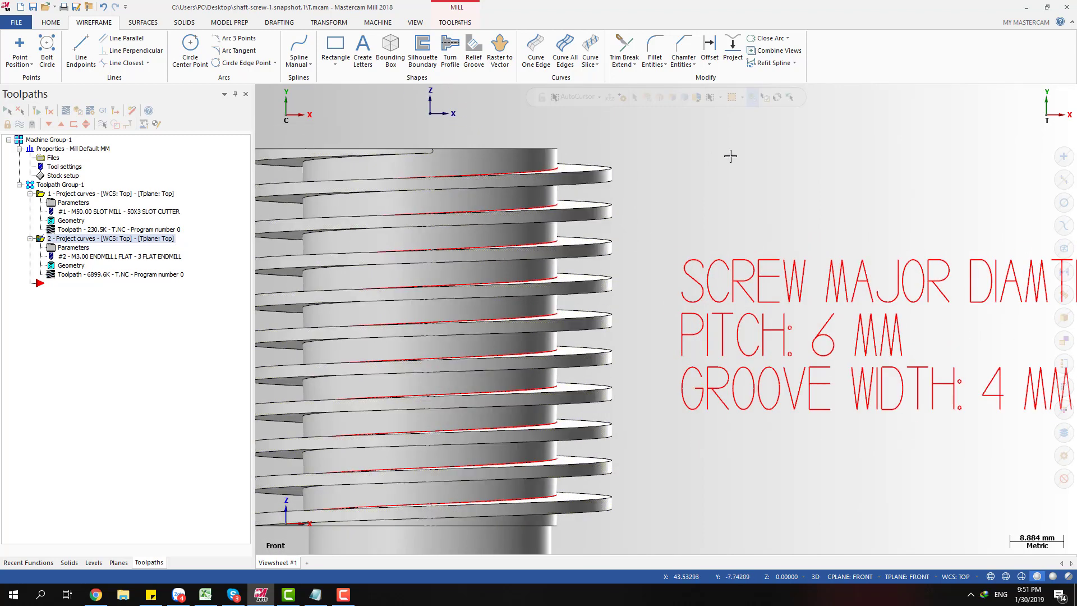
{"action": "scroll", "coordinate": [730, 157], "scroll_direction": "down", "scroll_amount": 2}
{"action": "scroll", "coordinate": [645, 193], "scroll_direction": "down", "scroll_amount": 2}
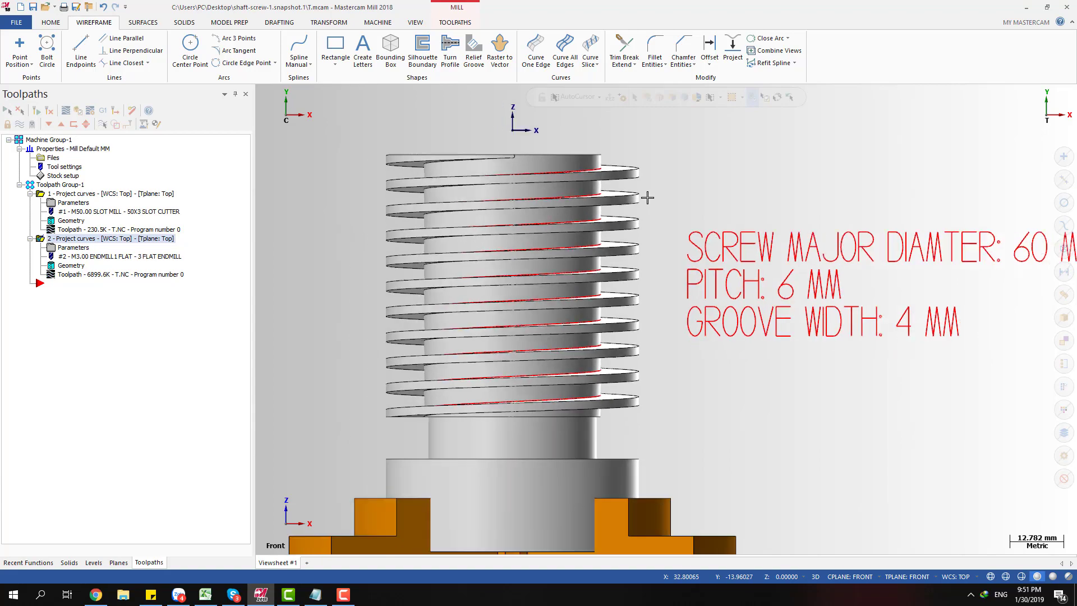
{"action": "middle_click_drag", "start_coordinate": [644, 197], "coordinate": [747, 278]}
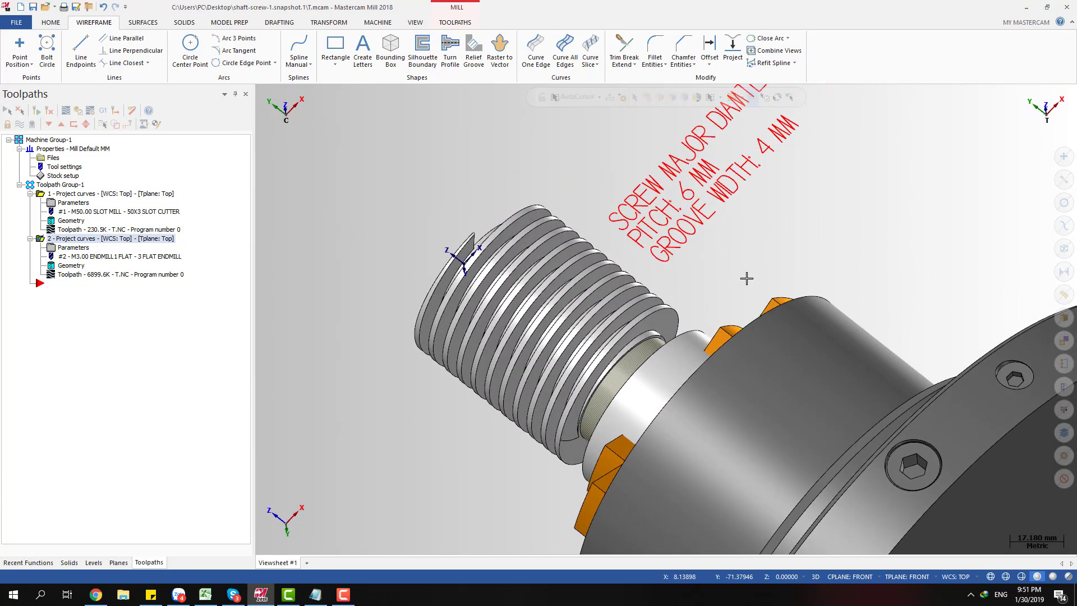
- Backplot the second Project curves toolpath with the 3 mm flat endmill and advance the tool along the thread to its far end
{"action": "left_click", "coordinate": [247, 315]}
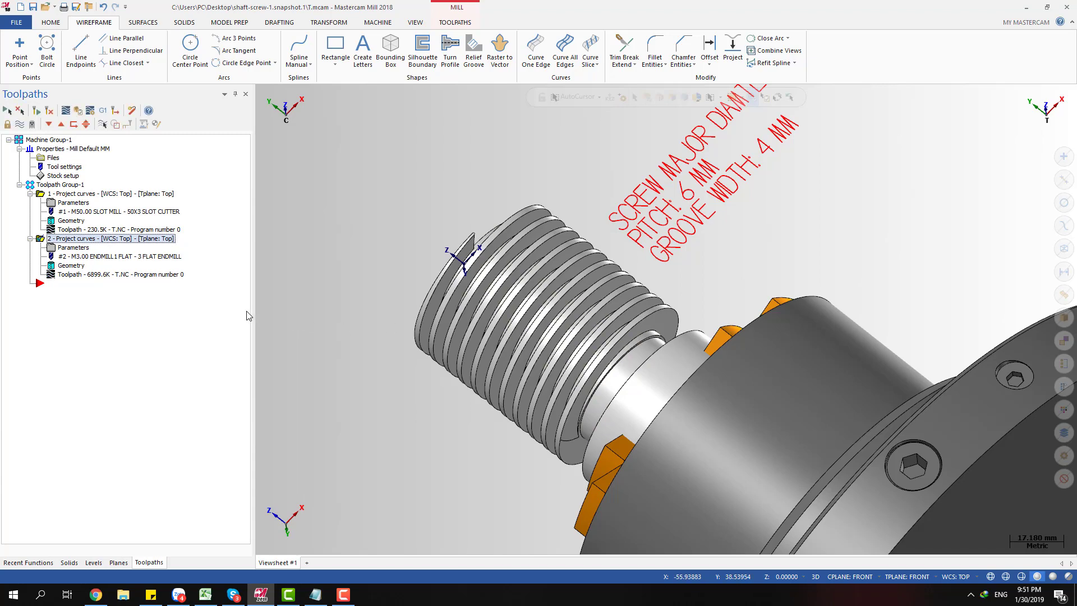
{"action": "left_click", "coordinate": [90, 276]}
{"action": "middle_click_drag", "start_coordinate": [429, 291], "coordinate": [512, 306]}
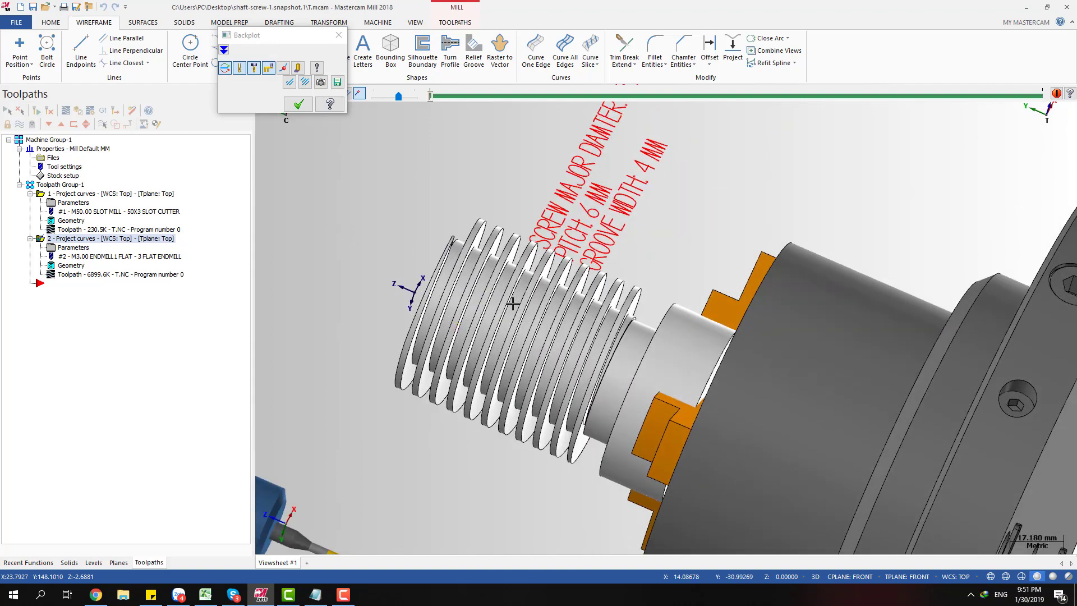
{"action": "scroll", "coordinate": [511, 304], "scroll_direction": "down", "scroll_amount": 3}
{"action": "left_click_drag", "start_coordinate": [432, 96], "coordinate": [450, 100]}
{"action": "middle_click_drag", "start_coordinate": [465, 300], "coordinate": [515, 271]}
{"action": "scroll", "coordinate": [516, 280], "scroll_direction": "up", "scroll_amount": 5}
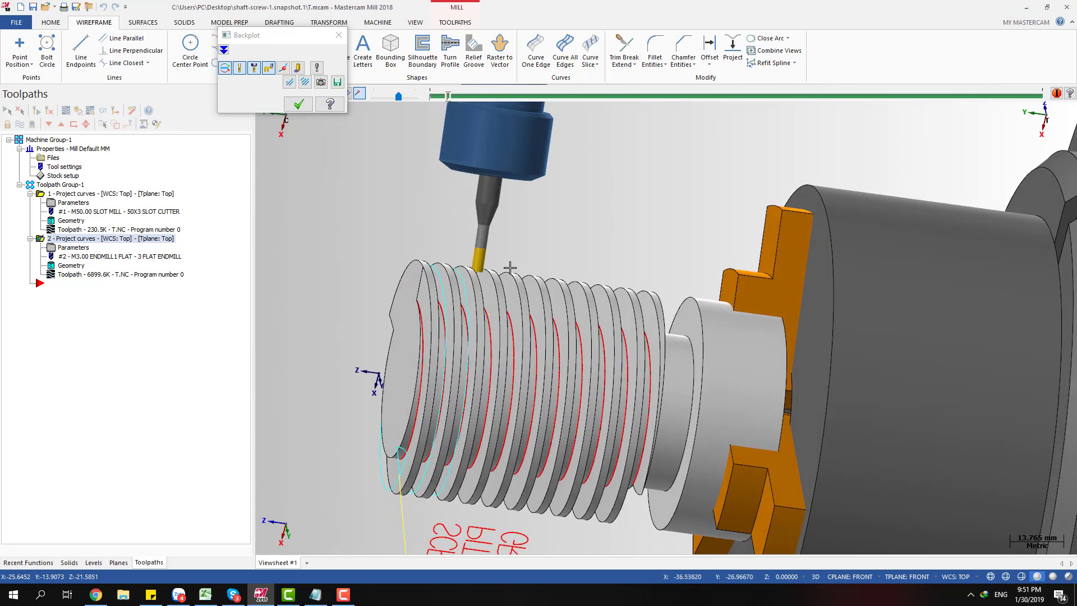
{"action": "left_click_drag", "start_coordinate": [449, 99], "coordinate": [491, 101]}
{"action": "scroll", "coordinate": [513, 227], "scroll_direction": "down", "scroll_amount": 4}
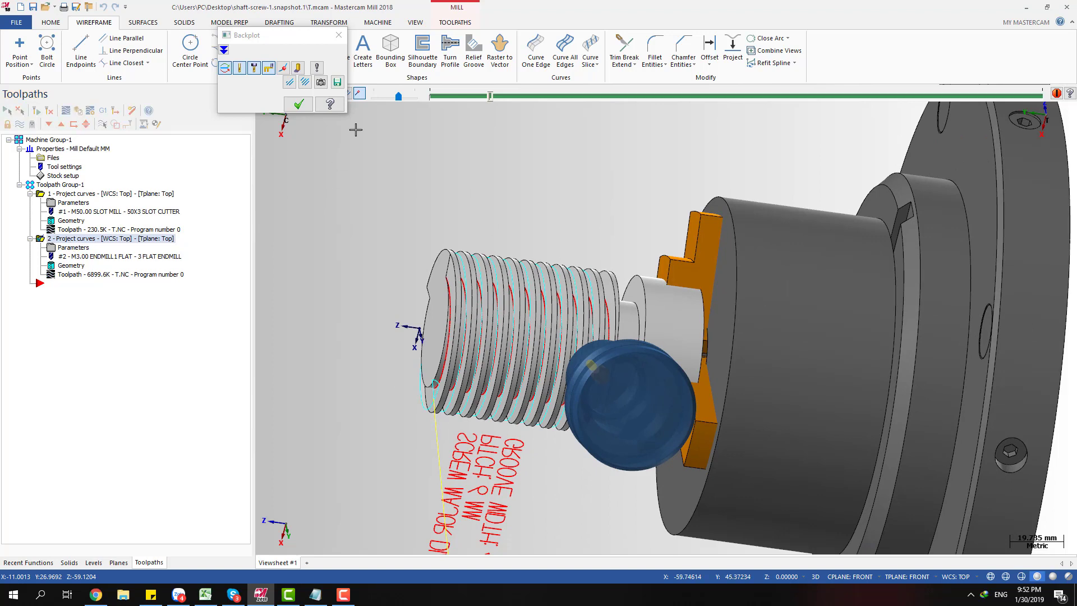
- Return the backplot to the first thread turns and examine the endmill's position inside the groove
{"action": "left_click_drag", "start_coordinate": [490, 98], "coordinate": [445, 109]}
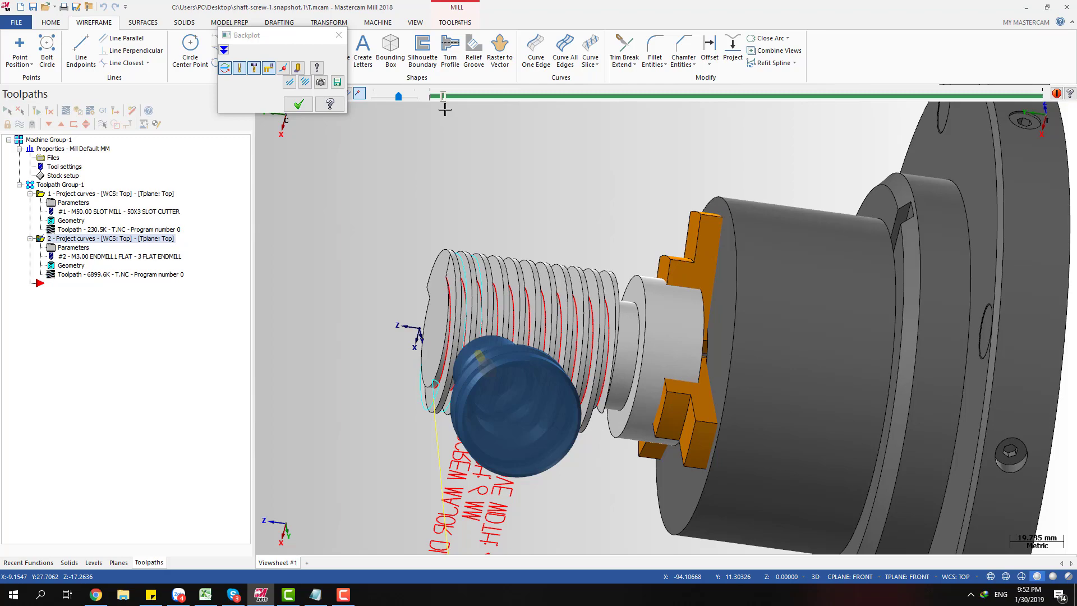
{"action": "scroll", "coordinate": [447, 281], "scroll_direction": "up", "scroll_amount": 2}
{"action": "middle_click_drag", "start_coordinate": [449, 280], "coordinate": [488, 146]}
{"action": "scroll", "coordinate": [493, 228], "scroll_direction": "up", "scroll_amount": 2}
{"action": "middle_click_drag", "start_coordinate": [493, 228], "coordinate": [482, 208]}
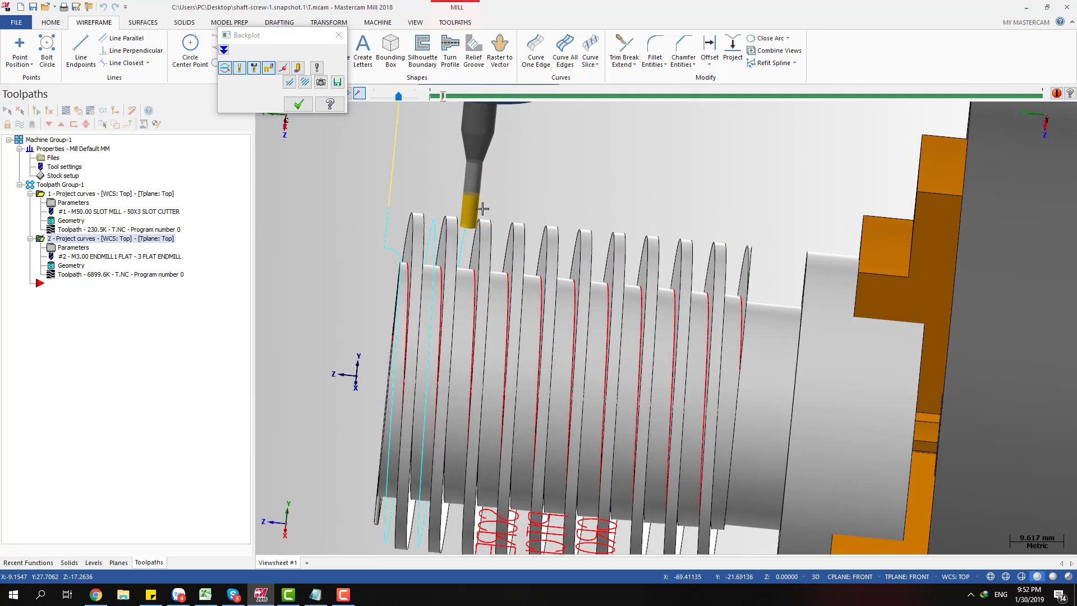
{"action": "scroll", "coordinate": [482, 217], "scroll_direction": "up", "scroll_amount": 2}
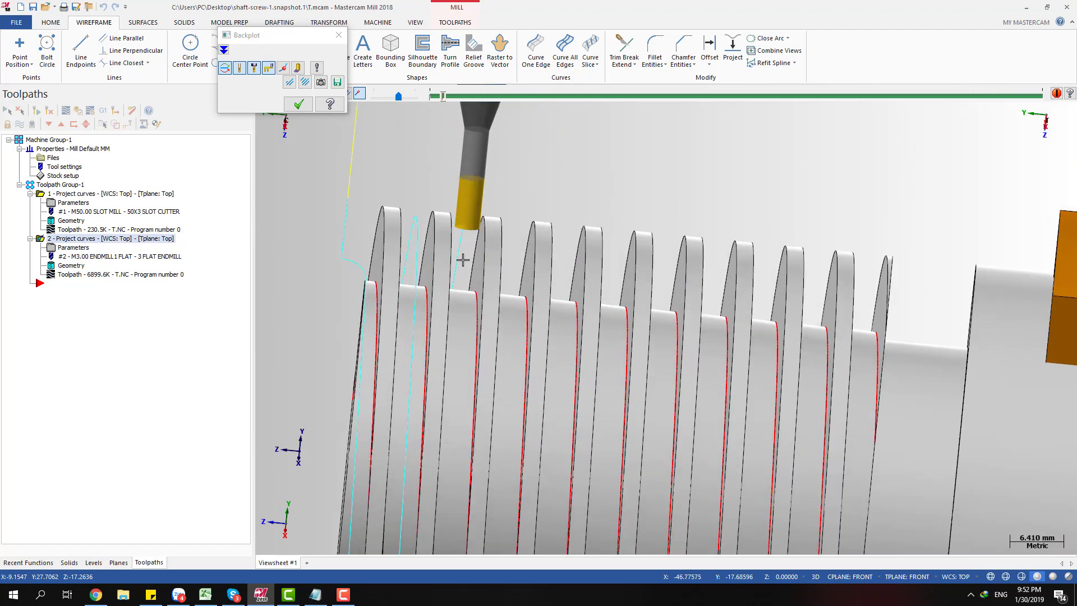
{"action": "middle_click_drag", "start_coordinate": [460, 229], "coordinate": [456, 221]}
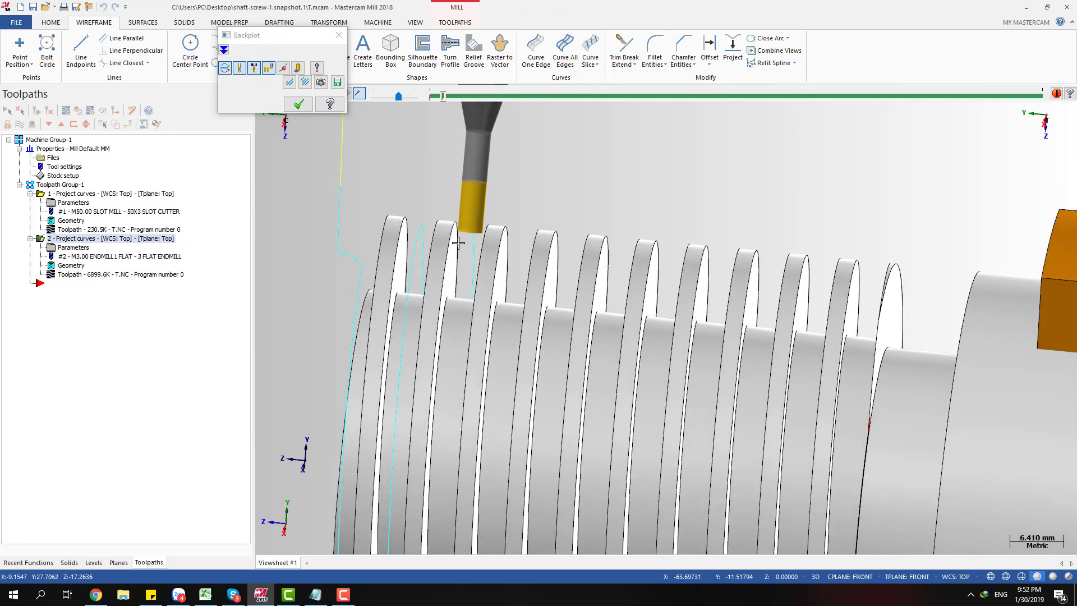
{"action": "scroll", "coordinate": [456, 289], "scroll_direction": "down", "scroll_amount": 1}
{"action": "scroll", "coordinate": [482, 216], "scroll_direction": "down", "scroll_amount": 3}
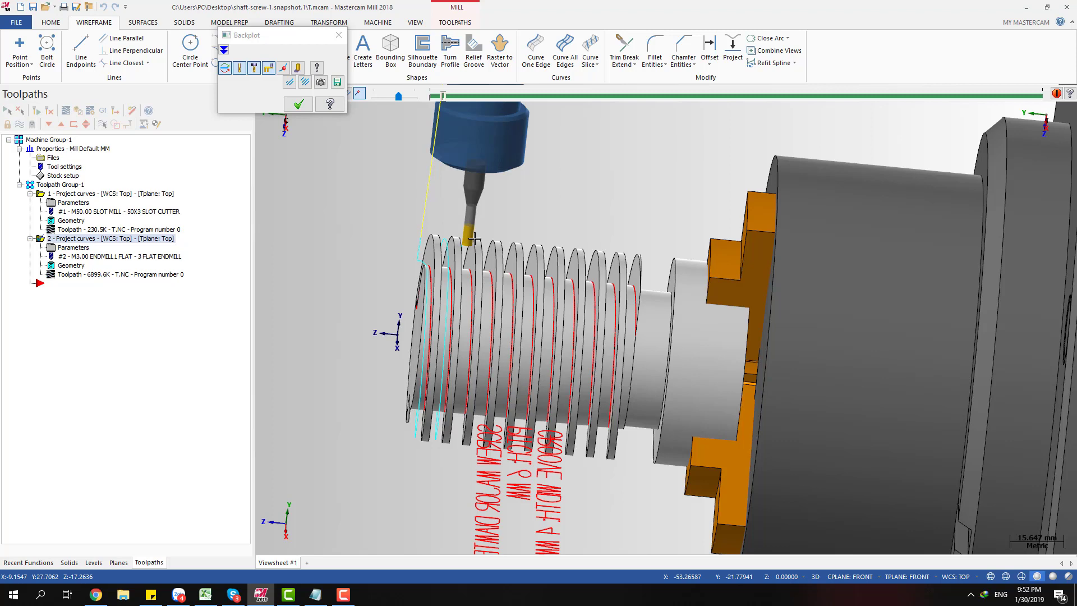
- Advance the backplot through further passes and check the tool motion along the whole thread
{"action": "left_click_drag", "start_coordinate": [443, 96], "coordinate": [565, 113]}
{"action": "scroll", "coordinate": [517, 289], "scroll_direction": "down", "scroll_amount": 1}
{"action": "middle_click_drag", "start_coordinate": [517, 288], "coordinate": [545, 274]}
{"action": "scroll", "coordinate": [491, 263], "scroll_direction": "up", "scroll_amount": 1}
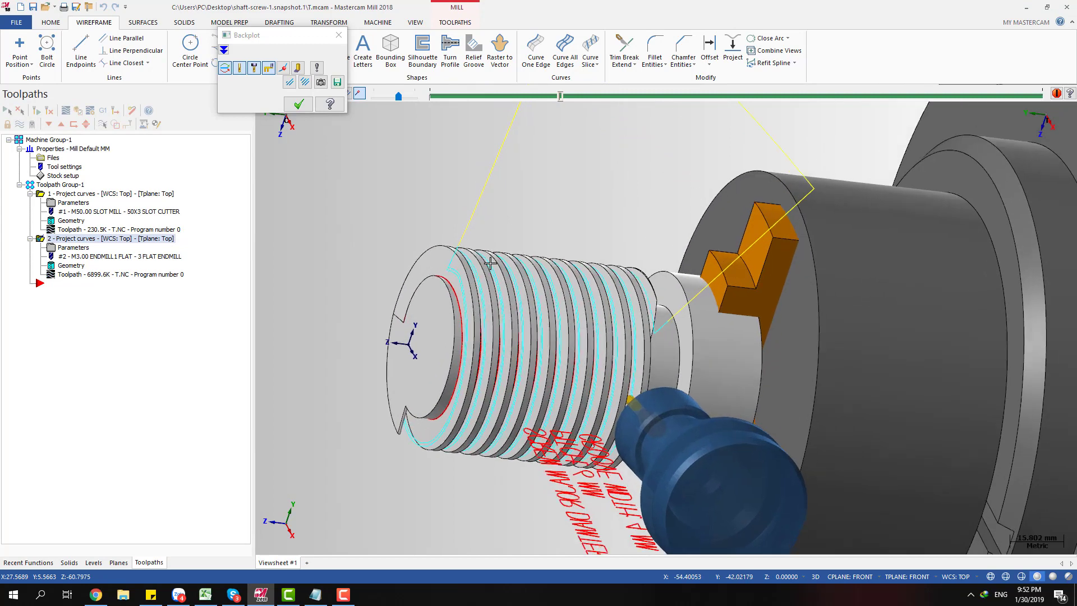
{"action": "scroll", "coordinate": [466, 242], "scroll_direction": "up", "scroll_amount": 1}
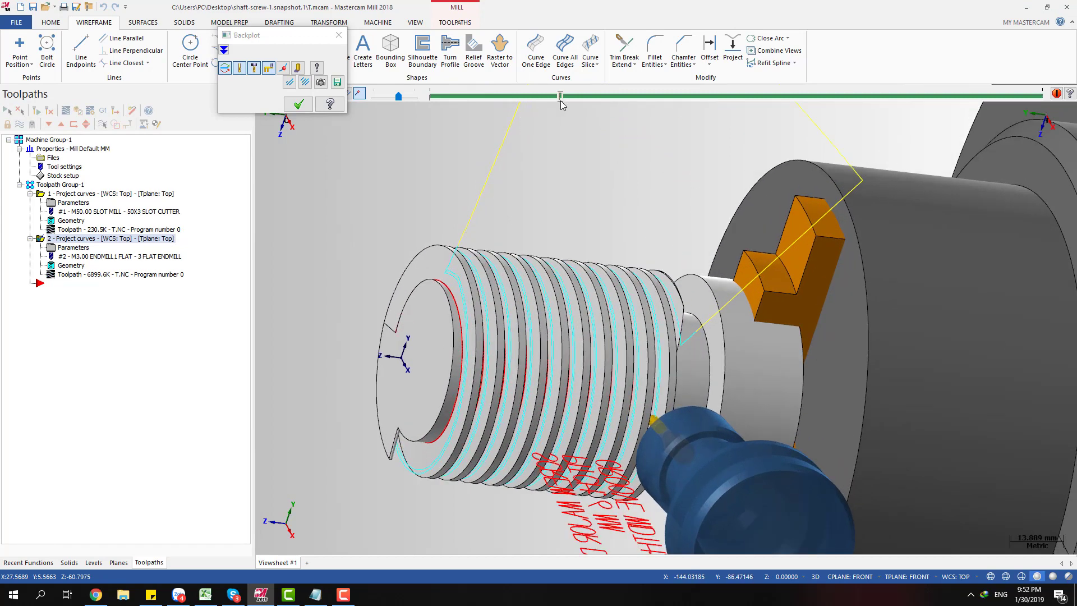
{"action": "left_click_drag", "start_coordinate": [561, 102], "coordinate": [634, 105]}
{"action": "scroll", "coordinate": [549, 287], "scroll_direction": "down", "scroll_amount": 2}
{"action": "mouse_move", "coordinate": [525, 269]}
{"action": "middle_mouse_down"}
{"action": "mouse_move", "coordinate": [514, 233]}
{"action": "mouse_move", "coordinate": [551, 325]}
{"action": "mouse_move", "coordinate": [529, 291]}
{"action": "mouse_move", "coordinate": [549, 279]}
{"action": "middle_mouse_up"}
{"action": "scroll", "coordinate": [550, 325], "scroll_direction": "up", "scroll_amount": 2}
{"action": "scroll", "coordinate": [549, 278], "scroll_direction": "up", "scroll_amount": 1}
- Review the backplotted passes in wireframe and shaded display from several angles, and close the backplot
{"action": "key", "text": "alt+s"}
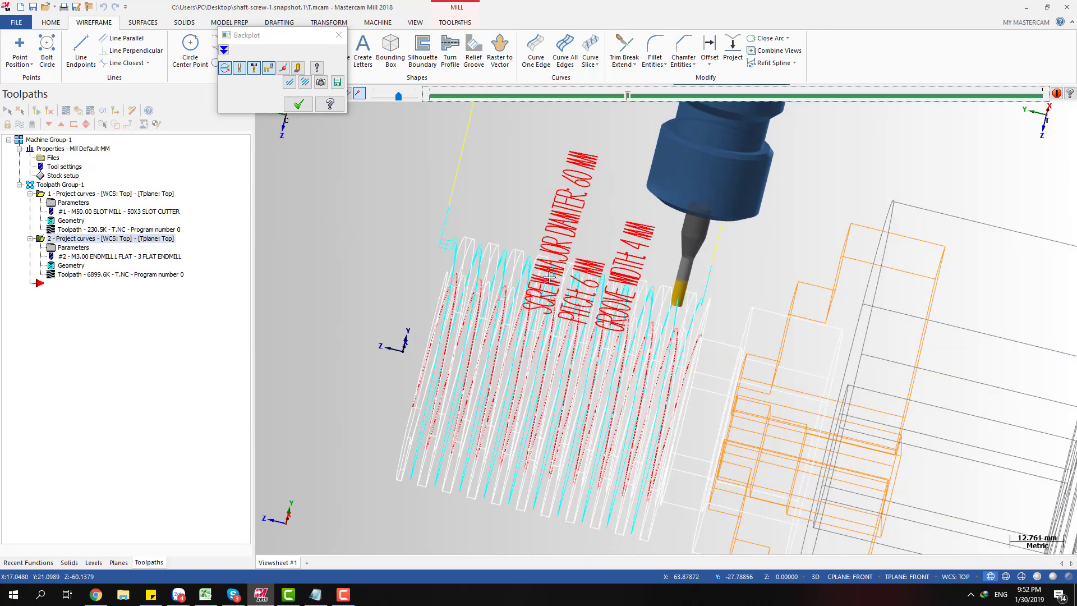
{"action": "key", "text": "alt+s"}
{"action": "scroll", "coordinate": [543, 248], "scroll_direction": "down", "scroll_amount": 2}
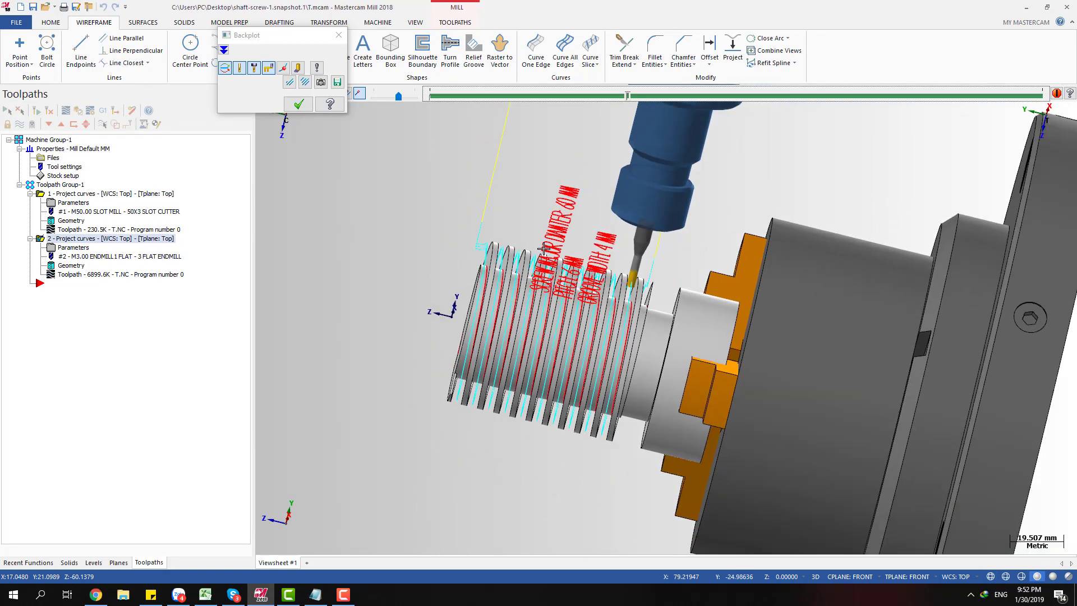
{"action": "middle_click_drag", "start_coordinate": [543, 249], "coordinate": [575, 311]}
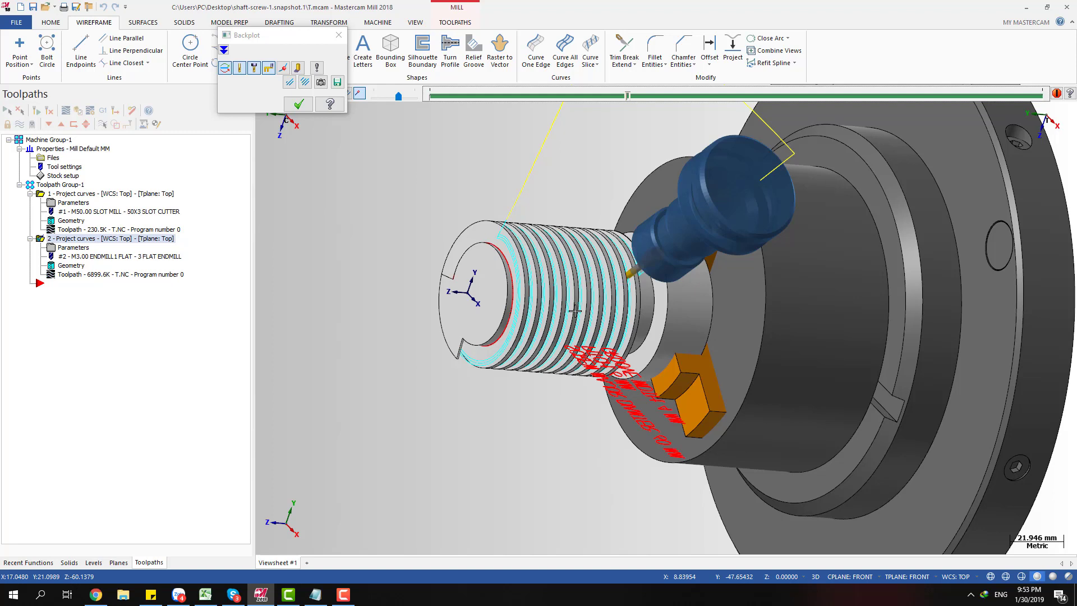
{"action": "middle_click_drag", "start_coordinate": [591, 278], "coordinate": [539, 228]}
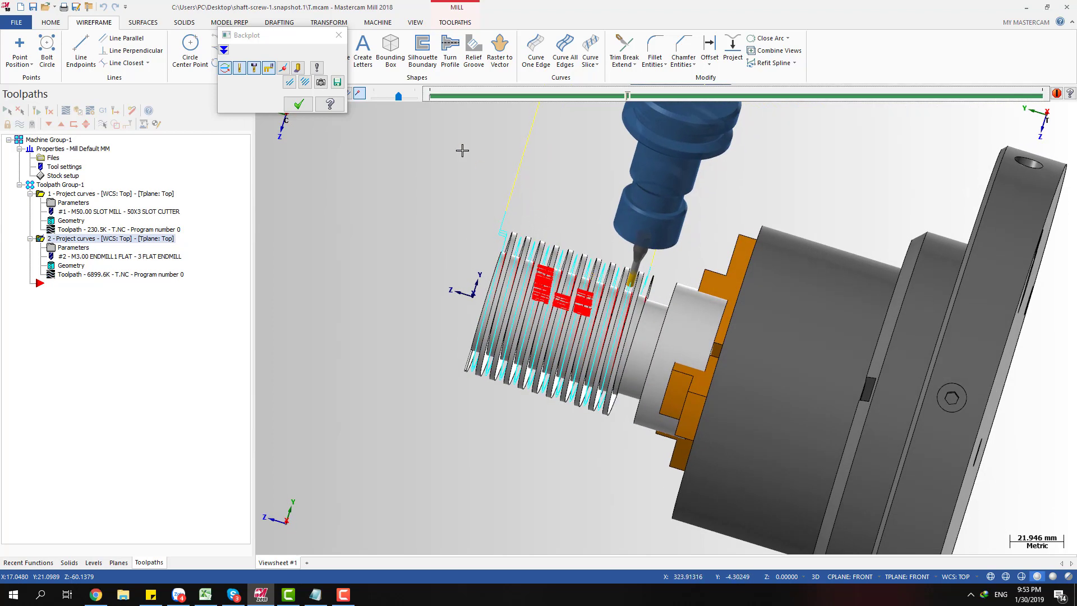
{"action": "left_click", "coordinate": [299, 103]}
- View the screw from its end face and check the helix curve inside it in wireframe display
{"action": "middle_click_drag", "start_coordinate": [553, 163], "coordinate": [631, 187]}
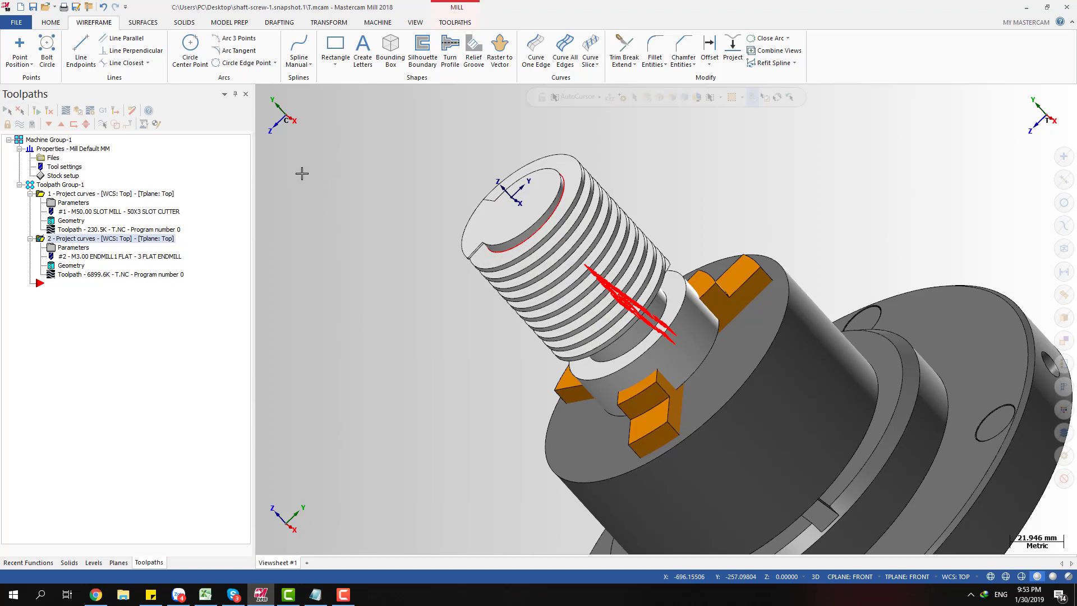
{"action": "key", "text": "alt+s"}
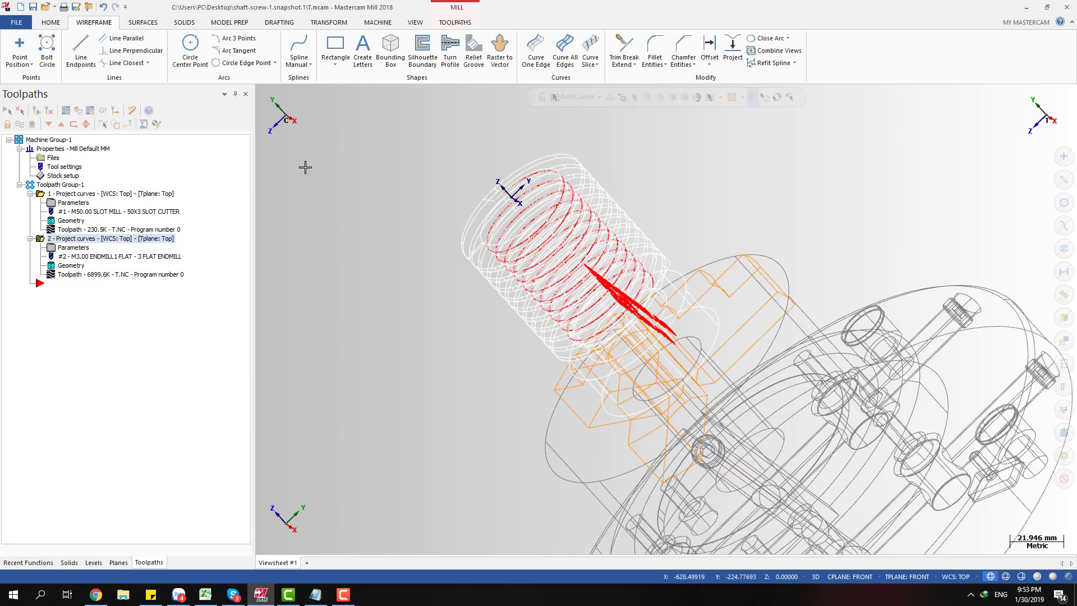
{"action": "key", "text": "alt+s"}
{"action": "key", "text": "alt"}
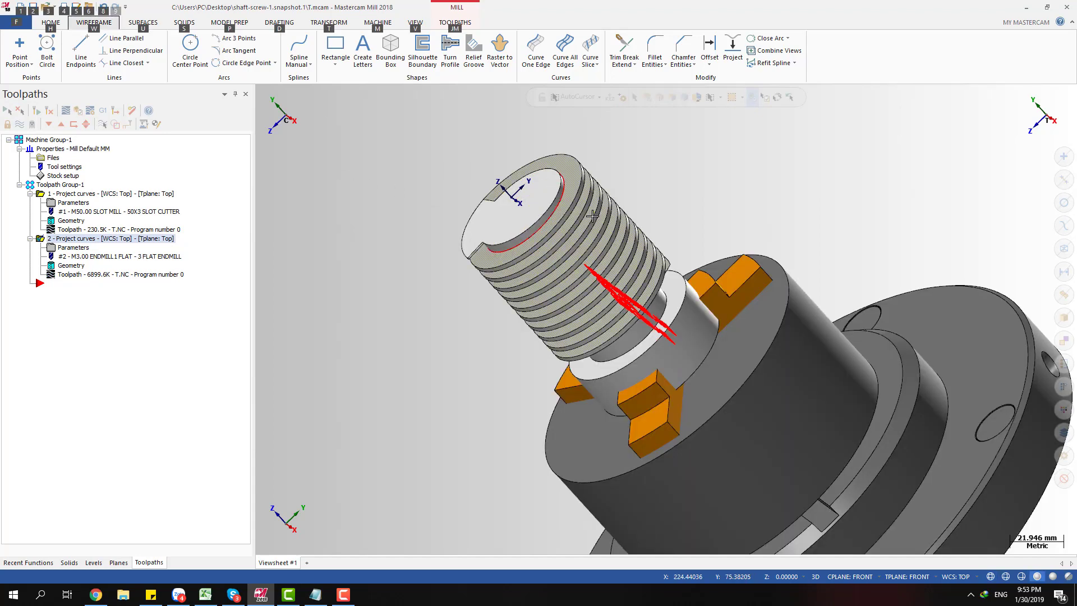
- Examine the helix curve running along the thread grooves of the screw from an oblique angle
{"action": "middle_click_drag", "start_coordinate": [436, 214], "coordinate": [460, 163]}
{"action": "scroll", "coordinate": [595, 182], "scroll_direction": "up", "scroll_amount": 5}
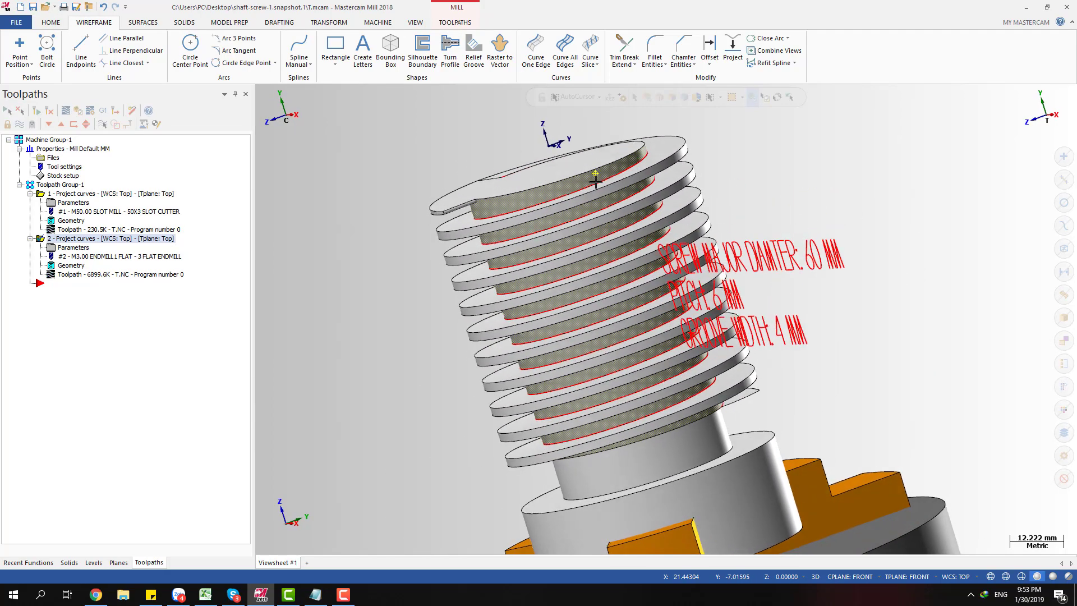
{"action": "middle_click_drag", "start_coordinate": [595, 182], "coordinate": [602, 181]}
{"action": "scroll", "coordinate": [511, 275], "scroll_direction": "down", "scroll_amount": 2}
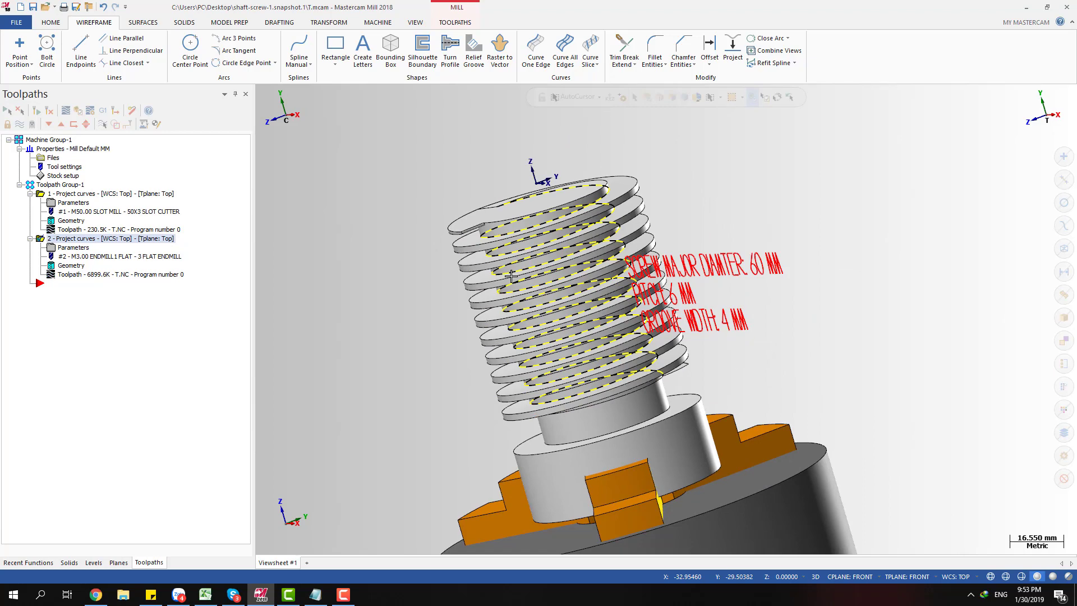
{"action": "scroll", "coordinate": [595, 185], "scroll_direction": "up", "scroll_amount": 2}
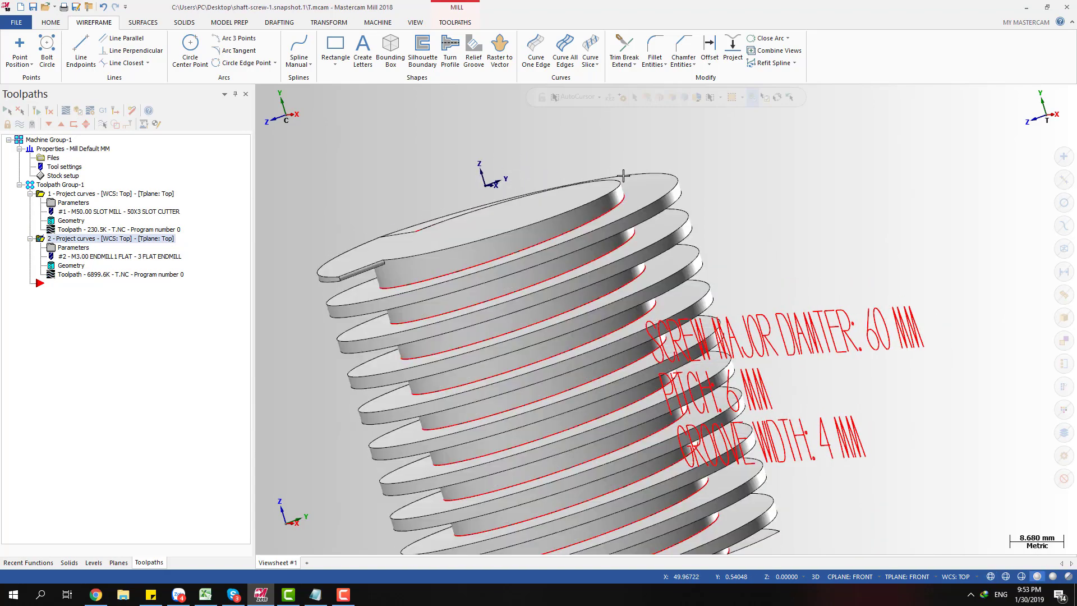
- Examine the thread's groove profile and pitch in the front view, close up and along the full screw, against the dimension notes
{"action": "key", "text": "alt+2"}
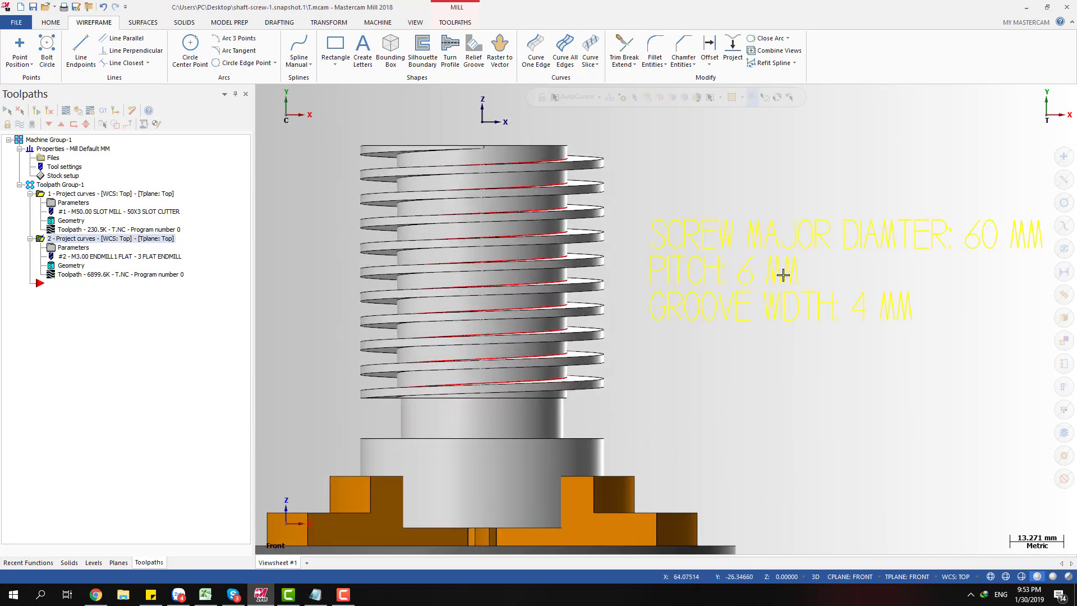
{"action": "scroll", "coordinate": [533, 185], "scroll_direction": "up", "scroll_amount": 2}
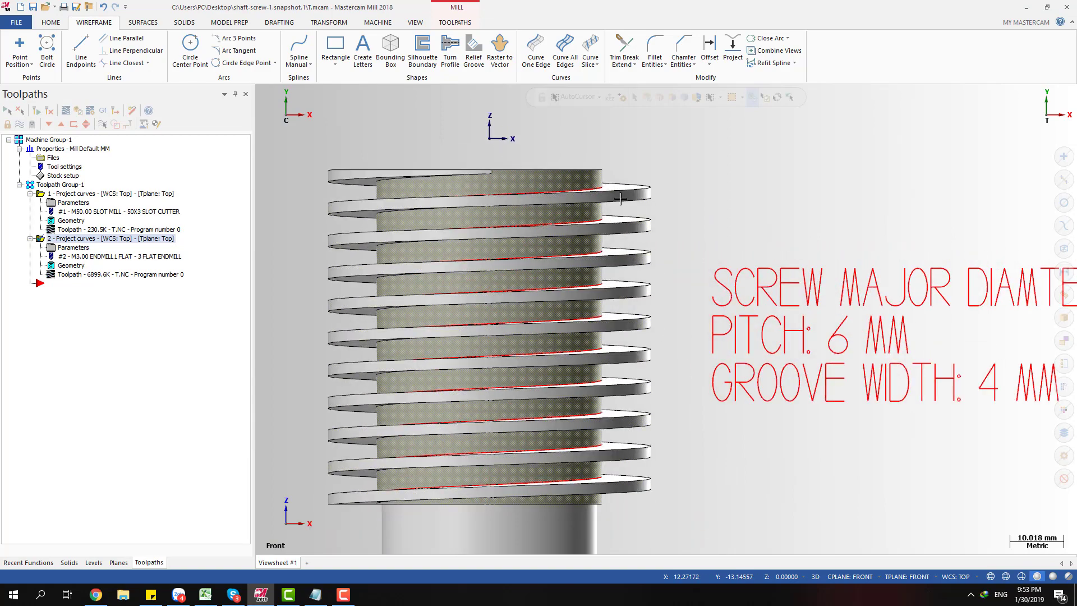
{"action": "scroll", "coordinate": [605, 212], "scroll_direction": "up", "scroll_amount": 2}
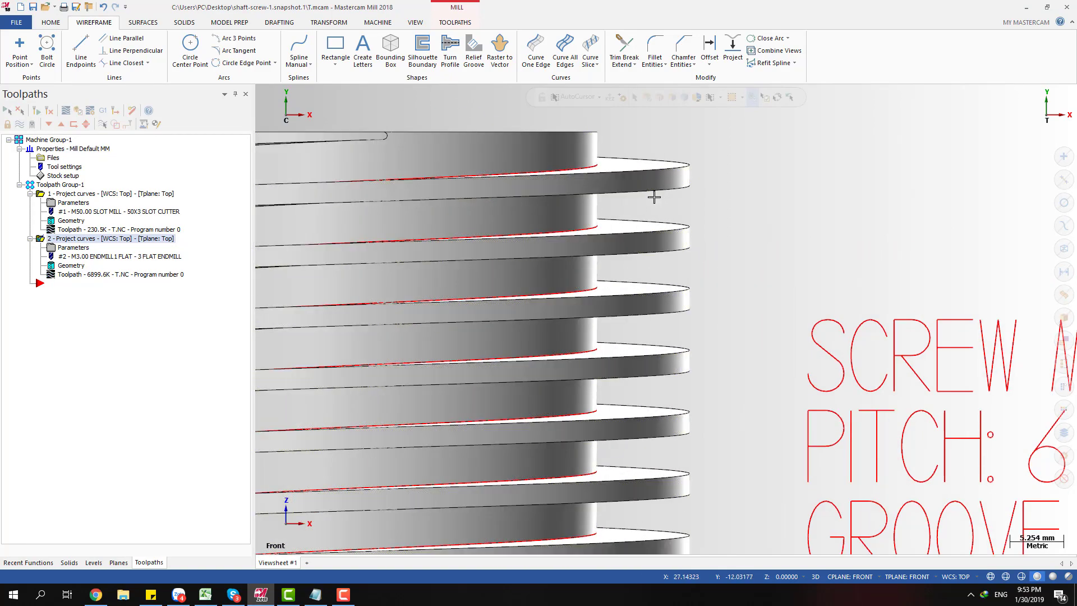
{"action": "scroll", "coordinate": [610, 205], "scroll_direction": "down", "scroll_amount": 2}
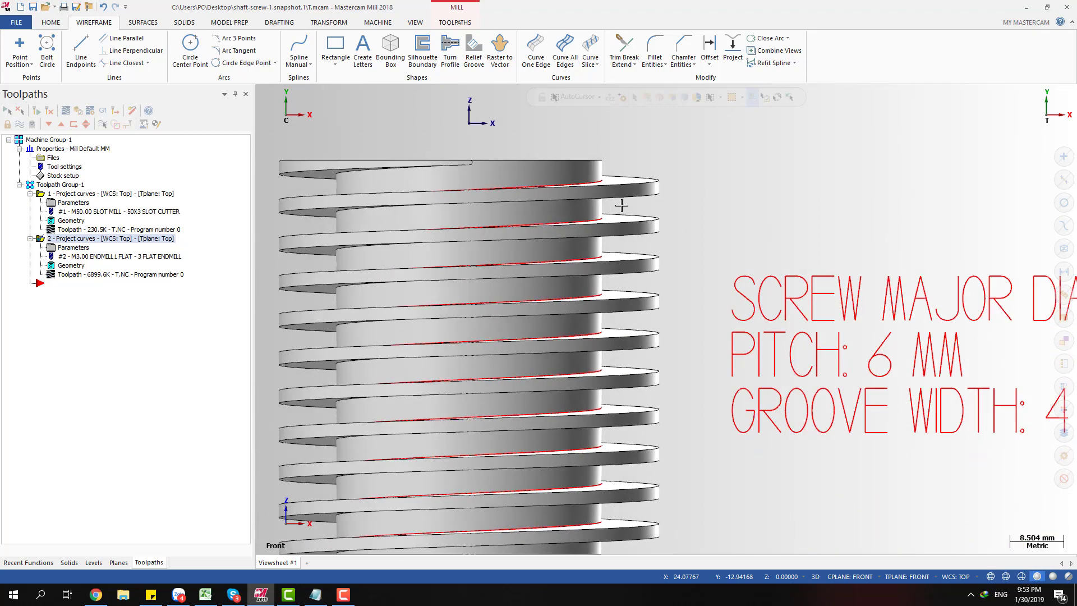
{"action": "scroll", "coordinate": [620, 206], "scroll_direction": "up", "scroll_amount": 2}
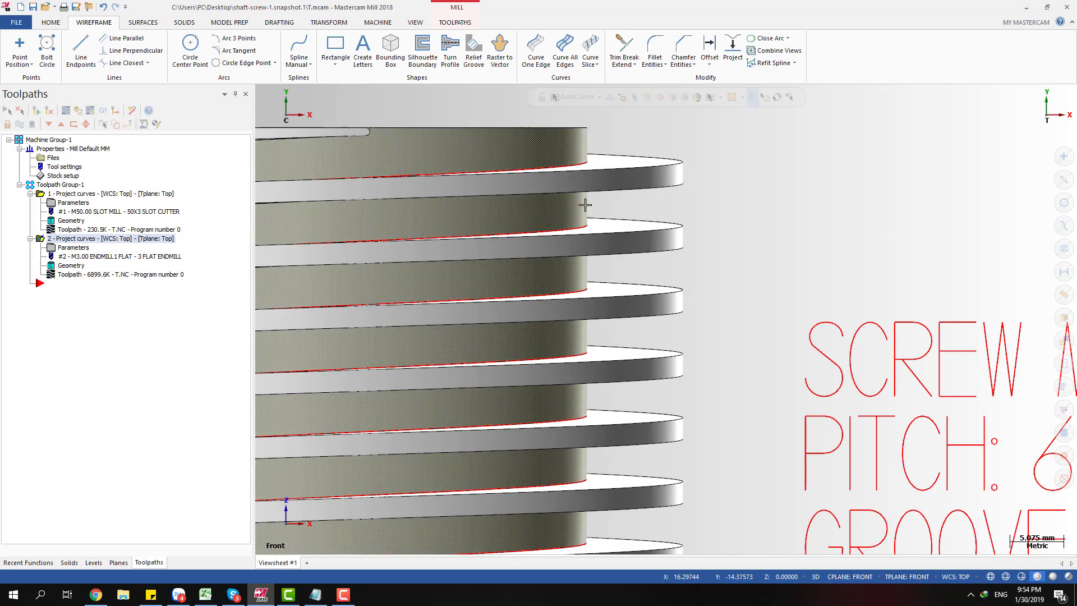
{"action": "scroll", "coordinate": [585, 205], "scroll_direction": "down", "scroll_amount": 5}
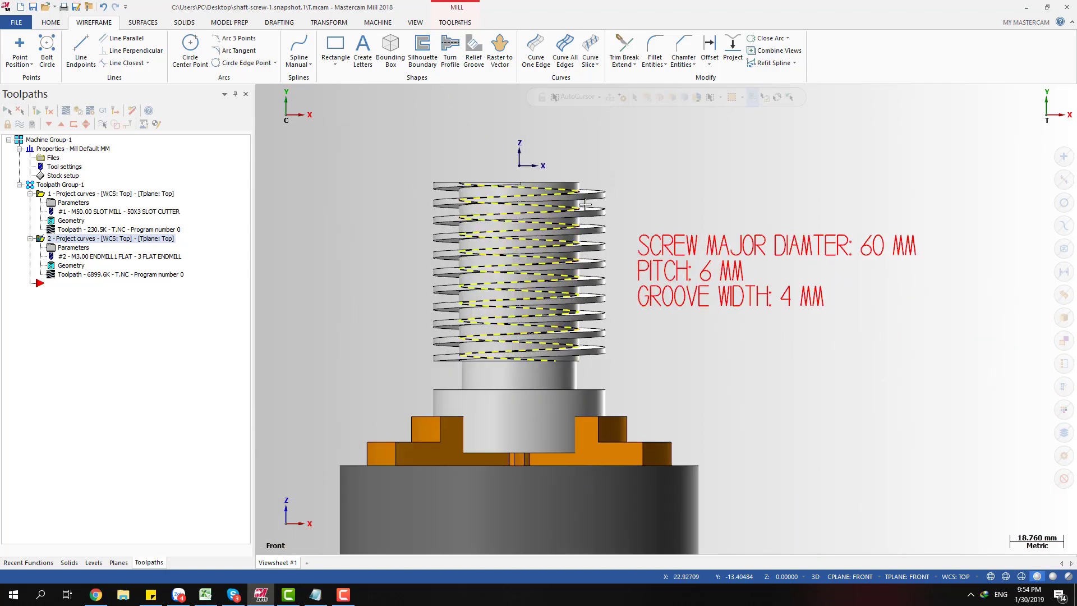
{"action": "scroll", "coordinate": [585, 205], "scroll_direction": "up", "scroll_amount": 3}
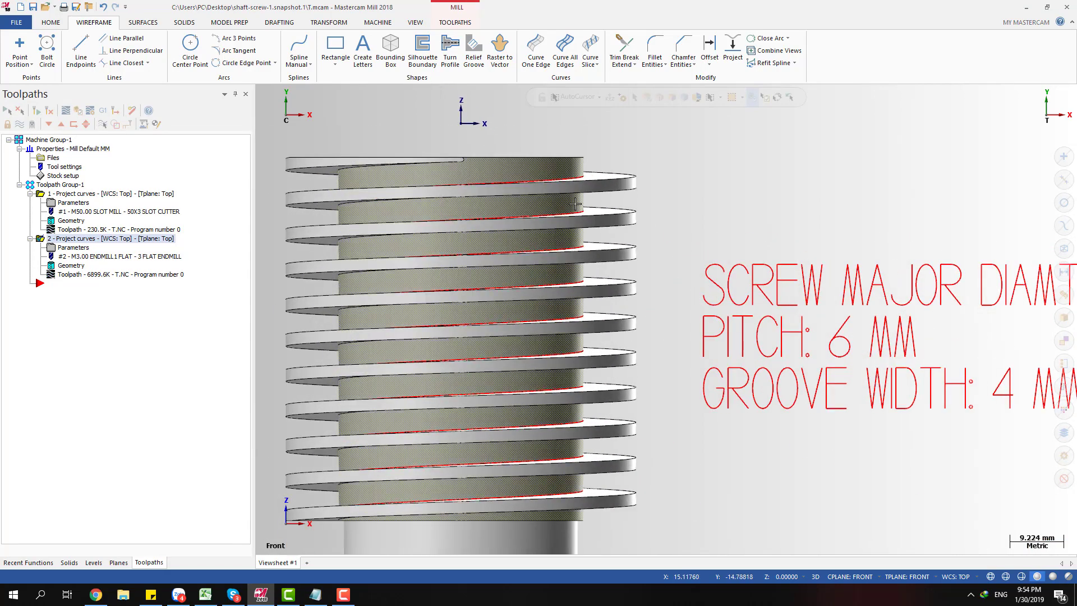
{"action": "scroll", "coordinate": [561, 205], "scroll_direction": "down", "scroll_amount": 3}
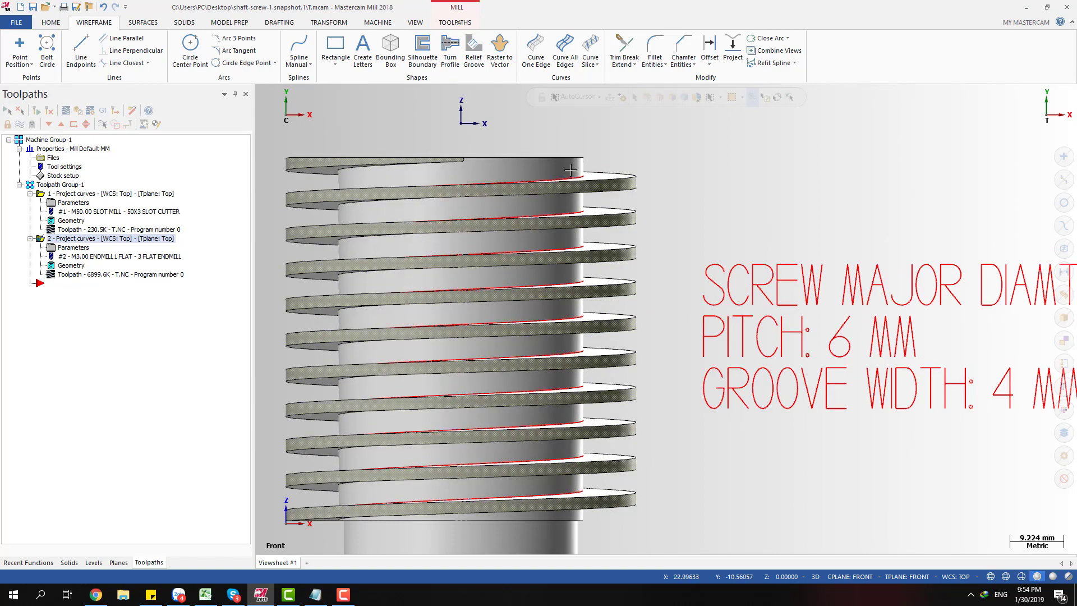
{"action": "scroll", "coordinate": [617, 190], "scroll_direction": "up", "scroll_amount": 2}
{"action": "scroll", "coordinate": [606, 187], "scroll_direction": "up", "scroll_amount": 1}
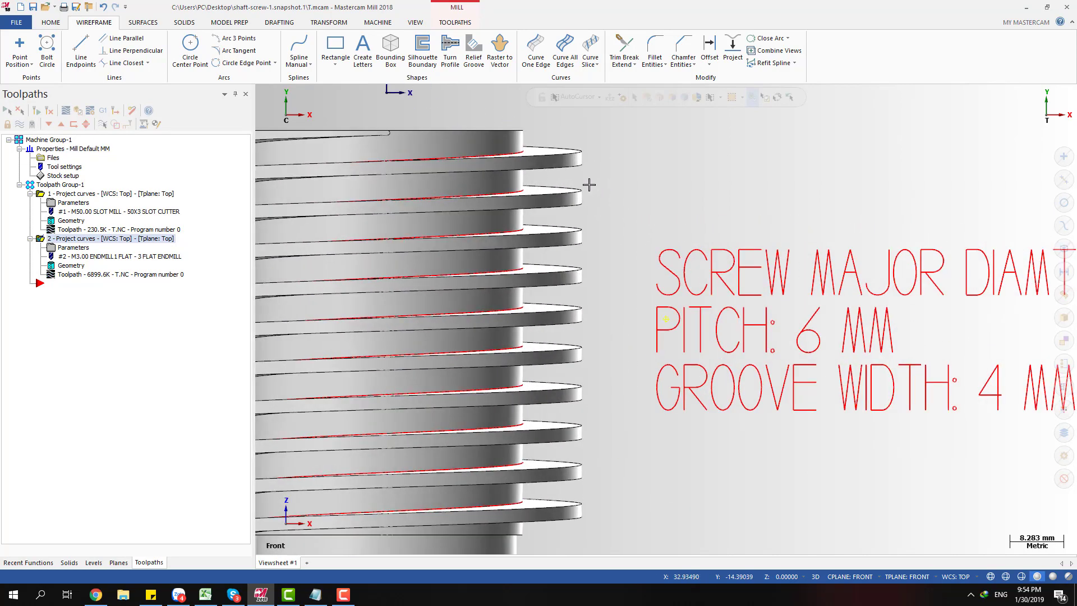
{"action": "middle_click_drag", "start_coordinate": [587, 185], "coordinate": [570, 186]}
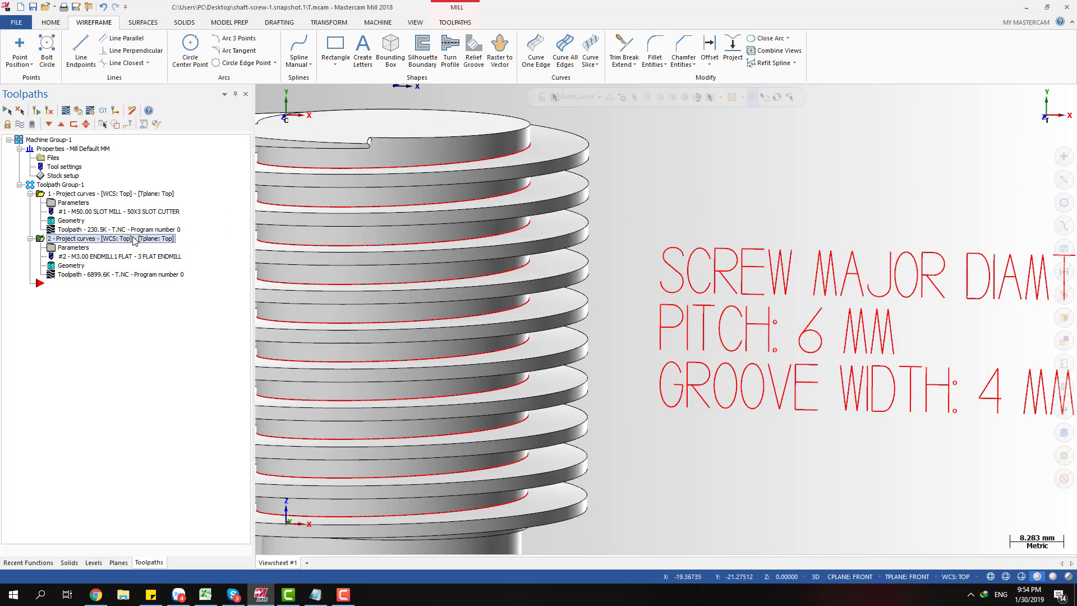
{"action": "left_click", "coordinate": [84, 194]}
{"action": "scroll", "coordinate": [735, 180], "scroll_direction": "down", "scroll_amount": 1}
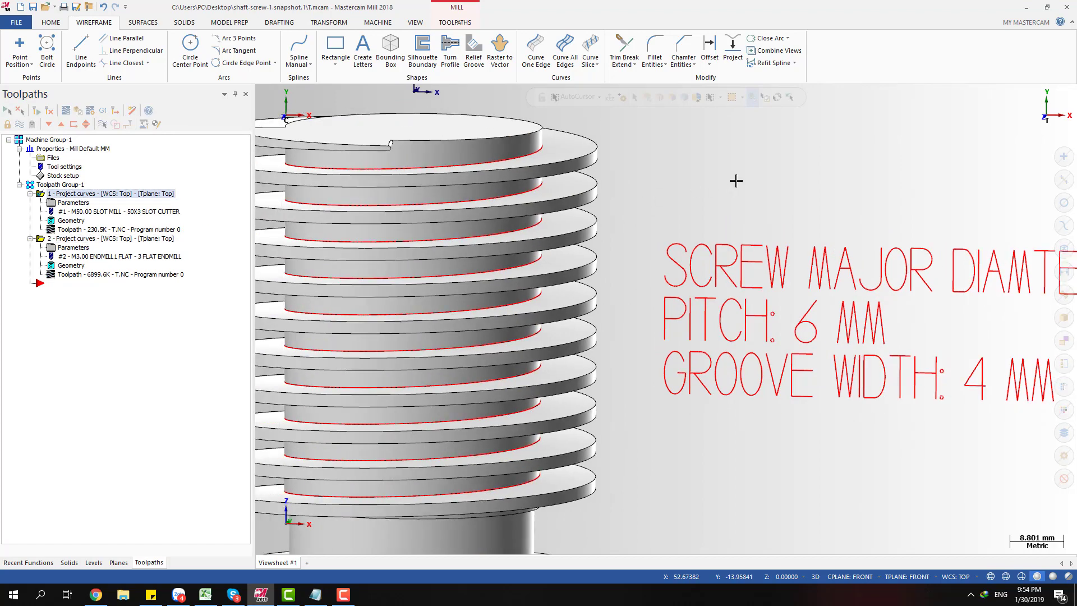
{"action": "scroll", "coordinate": [736, 180], "scroll_direction": "down", "scroll_amount": 3}
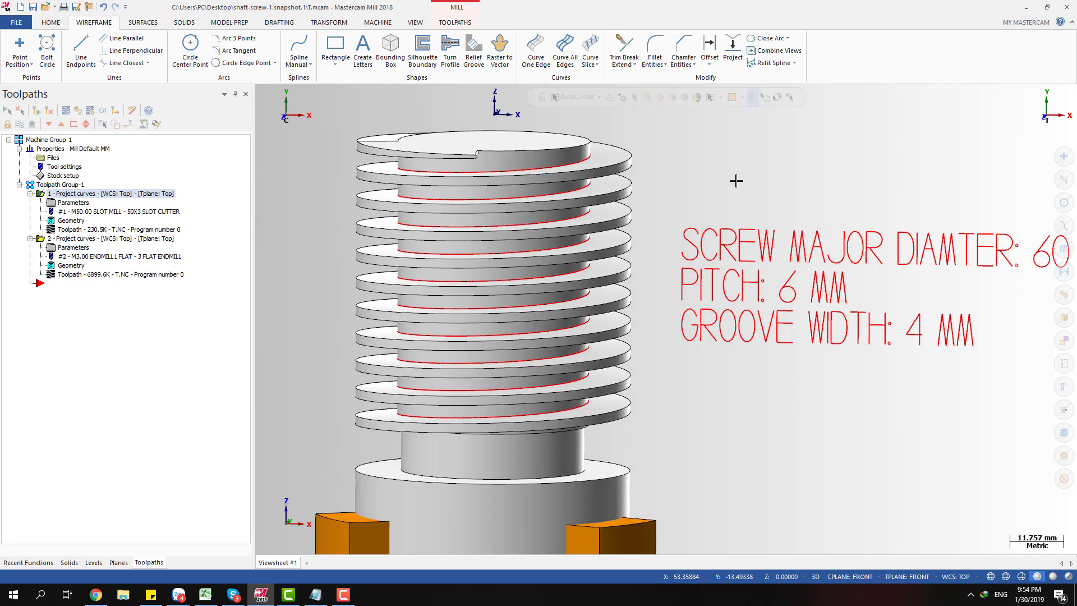
{"action": "scroll", "coordinate": [685, 183], "scroll_direction": "down", "scroll_amount": 5}
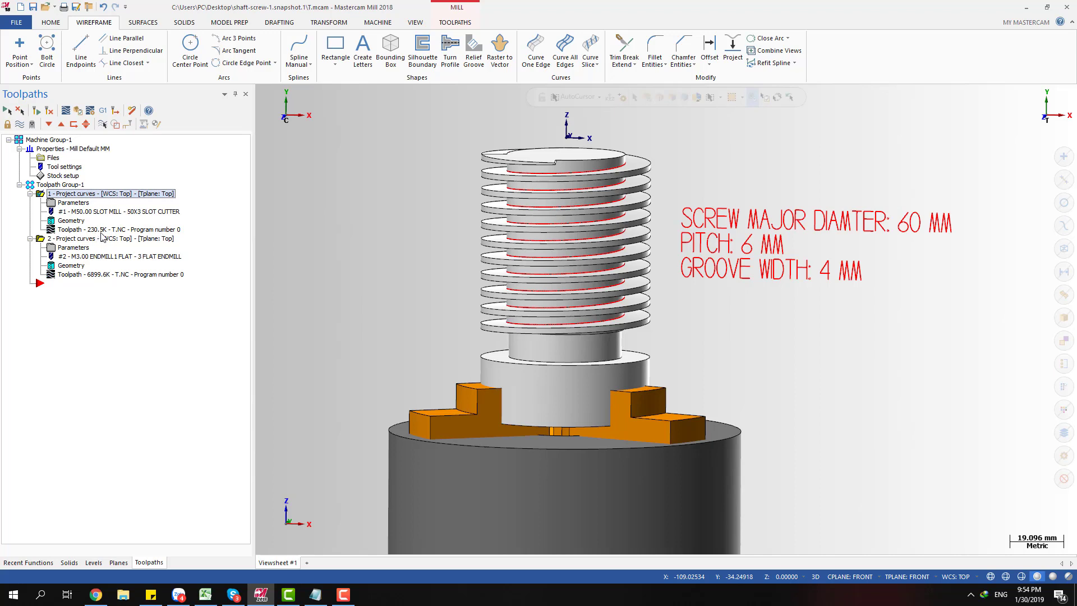
{"action": "left_click", "coordinate": [101, 231]}
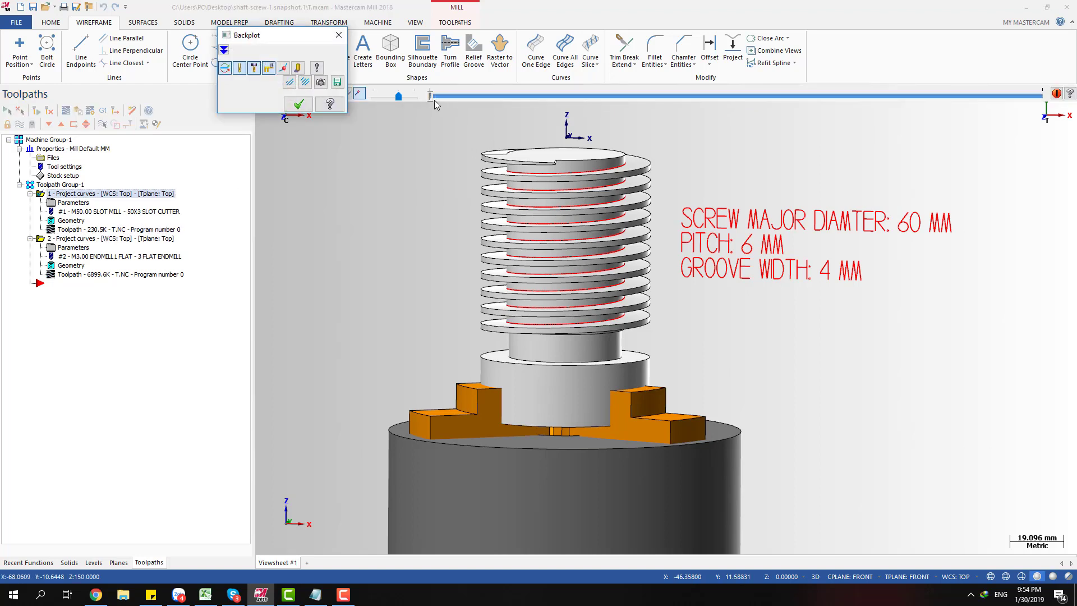
{"action": "key", "text": "Escape"}
- Backplot the second Project curves toolpath, check the flat endmill's position in the groove at two points, and close the backplot
{"action": "left_click", "coordinate": [97, 275]}
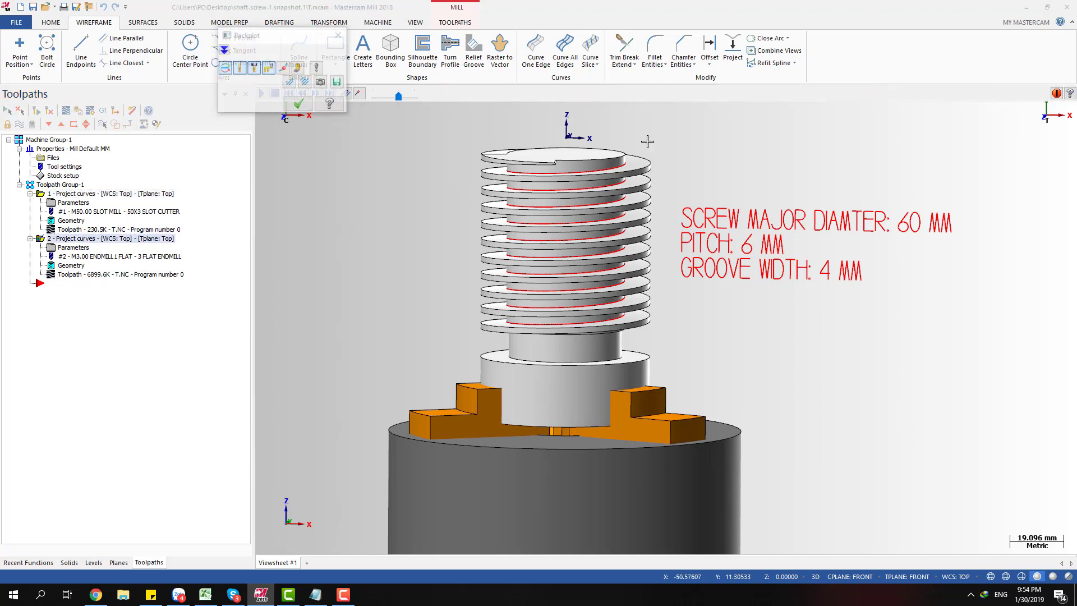
{"action": "left_click_drag", "start_coordinate": [429, 100], "coordinate": [745, 125]}
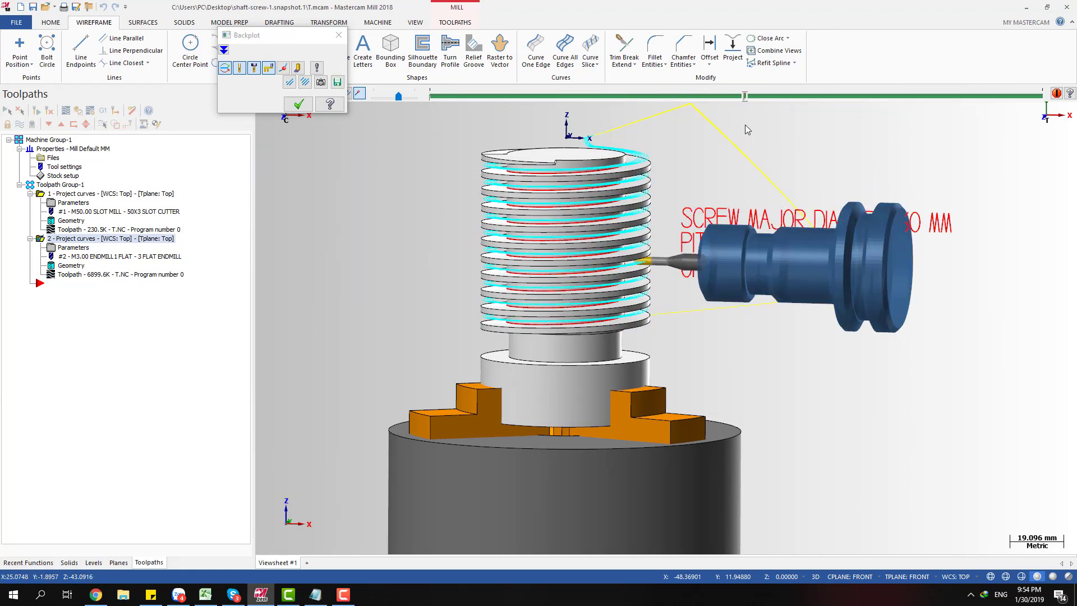
{"action": "scroll", "coordinate": [708, 274], "scroll_direction": "up", "scroll_amount": 5}
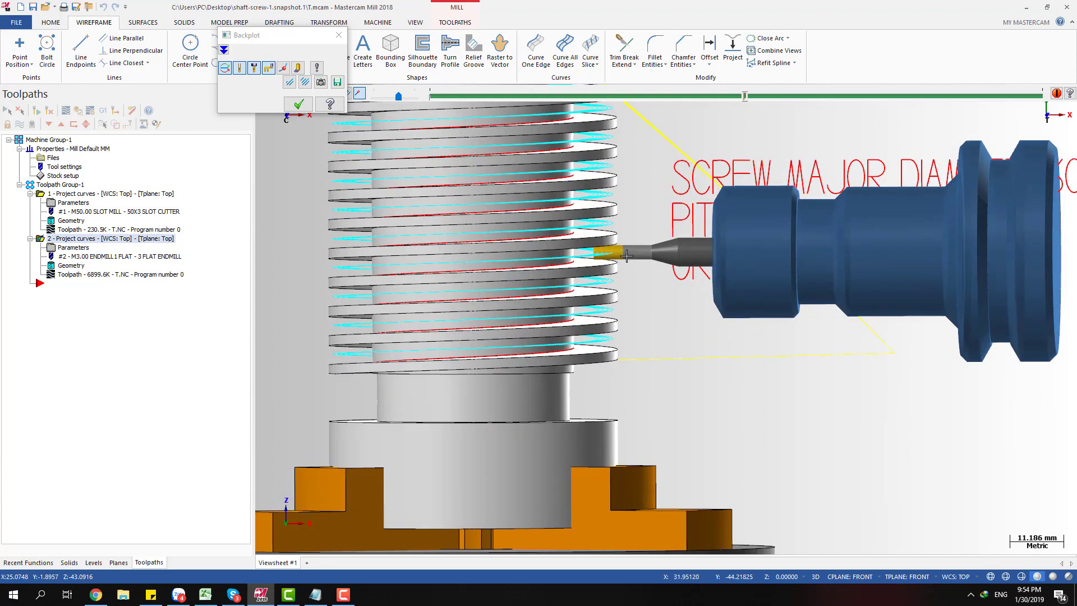
{"action": "scroll", "coordinate": [628, 256], "scroll_direction": "down", "scroll_amount": 5}
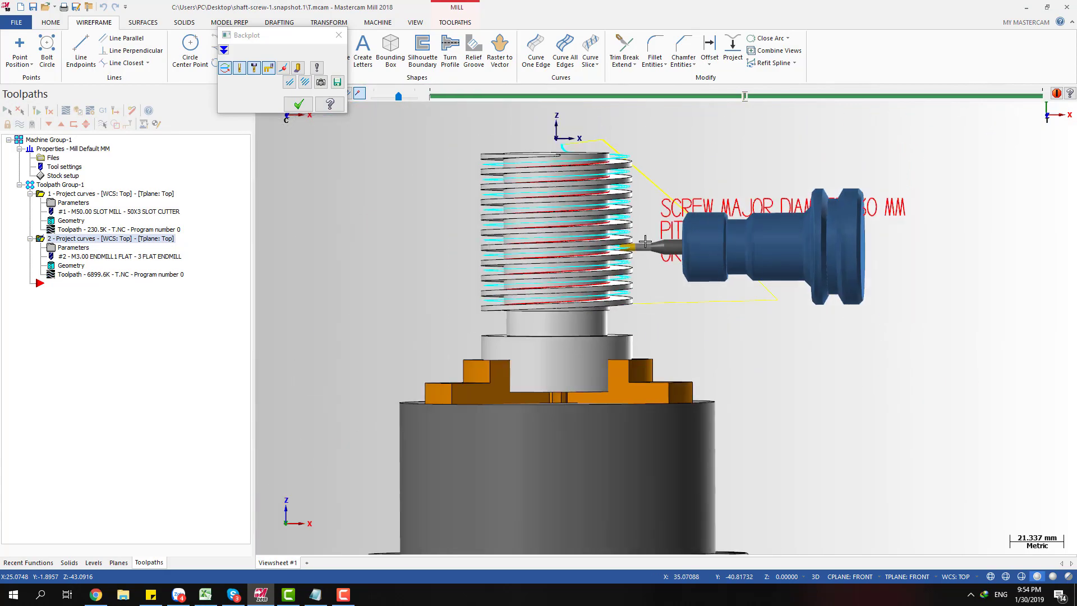
{"action": "left_click_drag", "start_coordinate": [745, 99], "coordinate": [793, 105]}
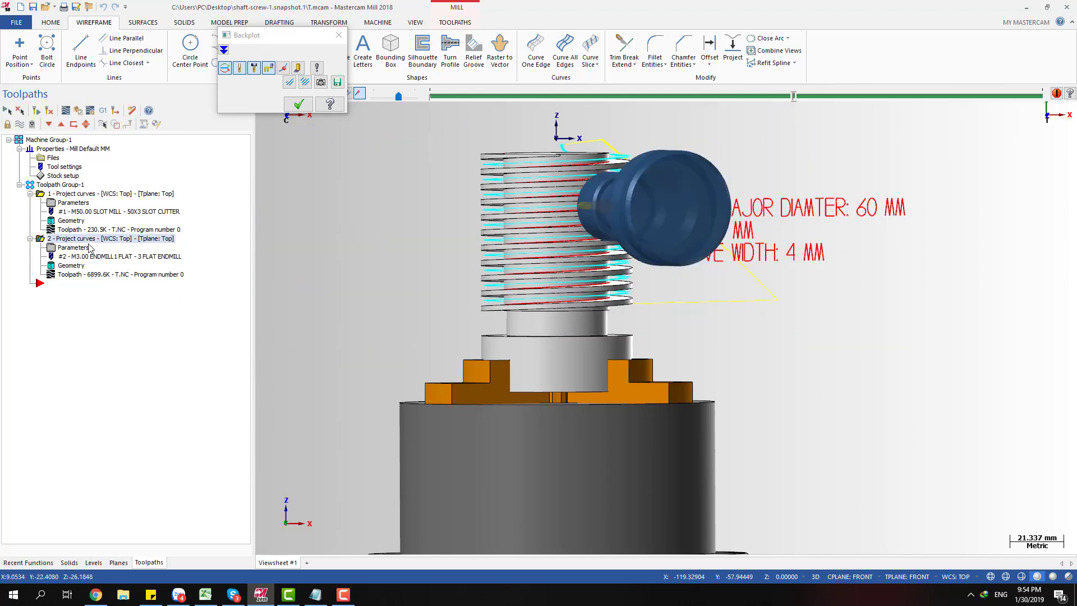
{"action": "left_click", "coordinate": [299, 104]}
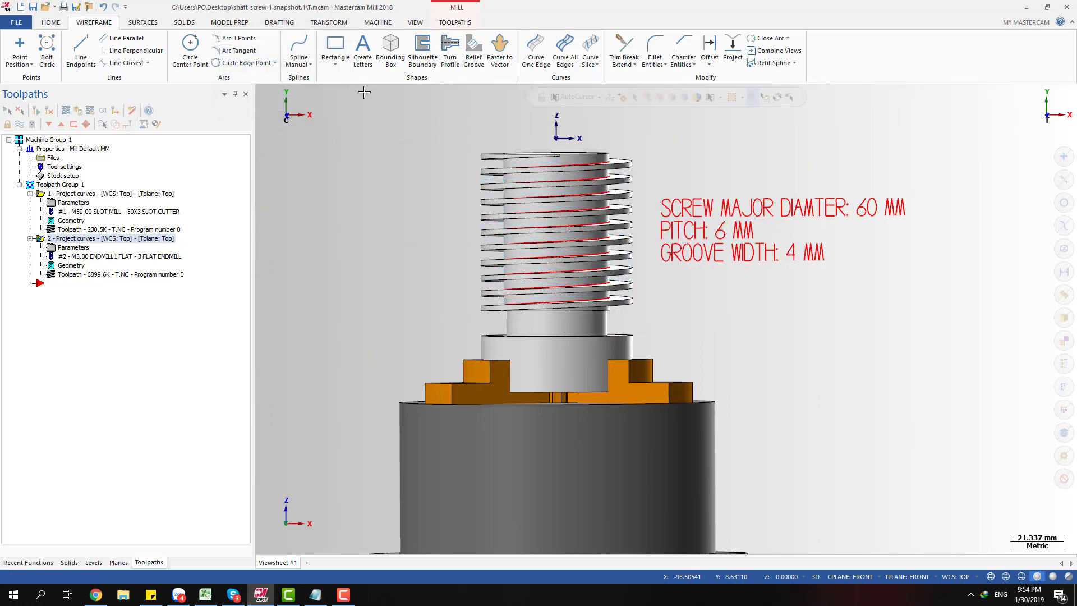
- Start Machine Simulation for the screw toolpaths and maximize the simulation window
{"action": "left_click", "coordinate": [455, 22]}
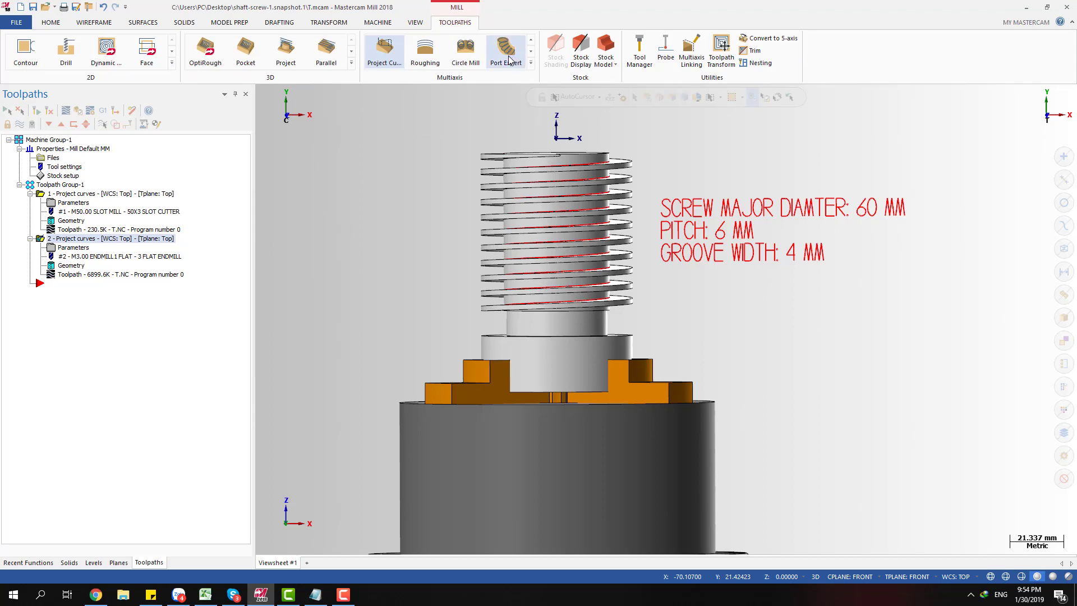
{"action": "scroll", "coordinate": [631, 236], "scroll_direction": "down", "scroll_amount": 3}
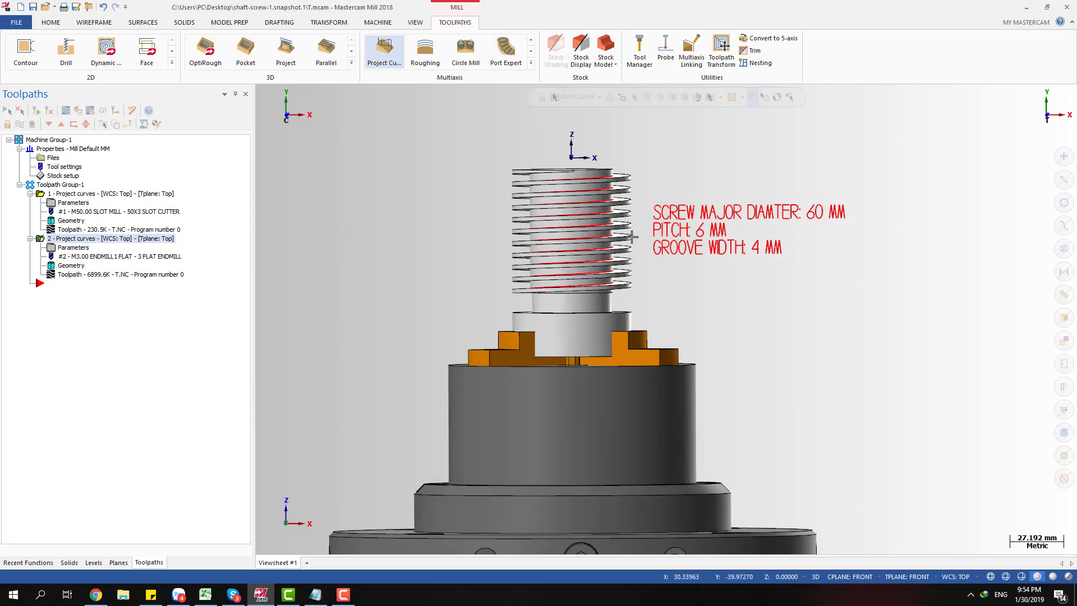
{"action": "scroll", "coordinate": [874, 216], "scroll_direction": "down", "scroll_amount": 3}
{"action": "mouse_move", "coordinate": [778, 234]}
{"action": "middle_mouse_down"}
{"action": "mouse_move", "coordinate": [782, 262]}
{"action": "mouse_move", "coordinate": [634, 267]}
{"action": "middle_mouse_up"}
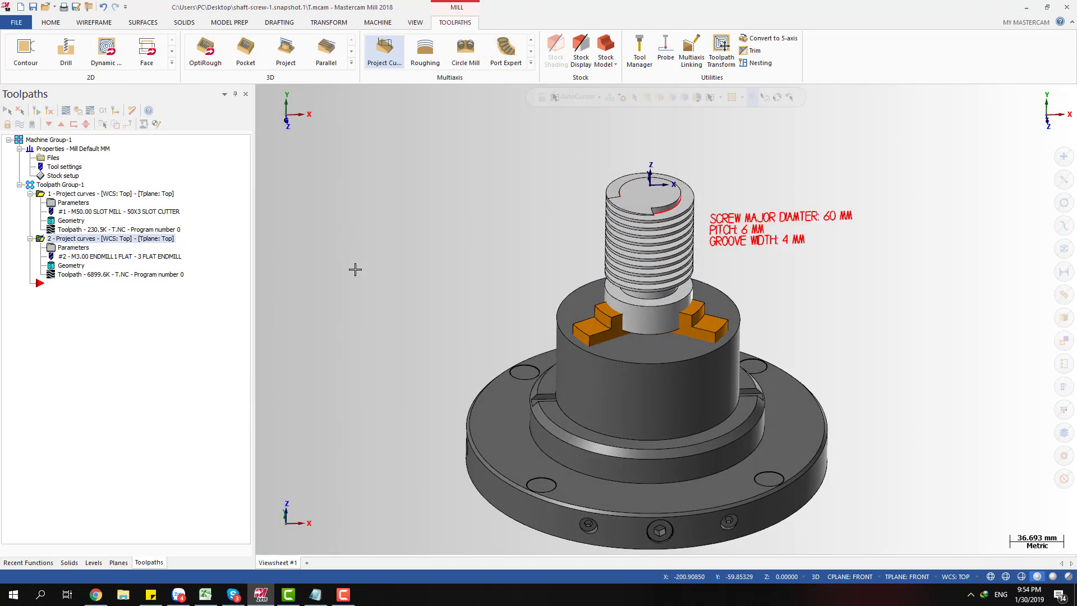
{"action": "scroll", "coordinate": [356, 269], "scroll_direction": "down", "scroll_amount": 1}
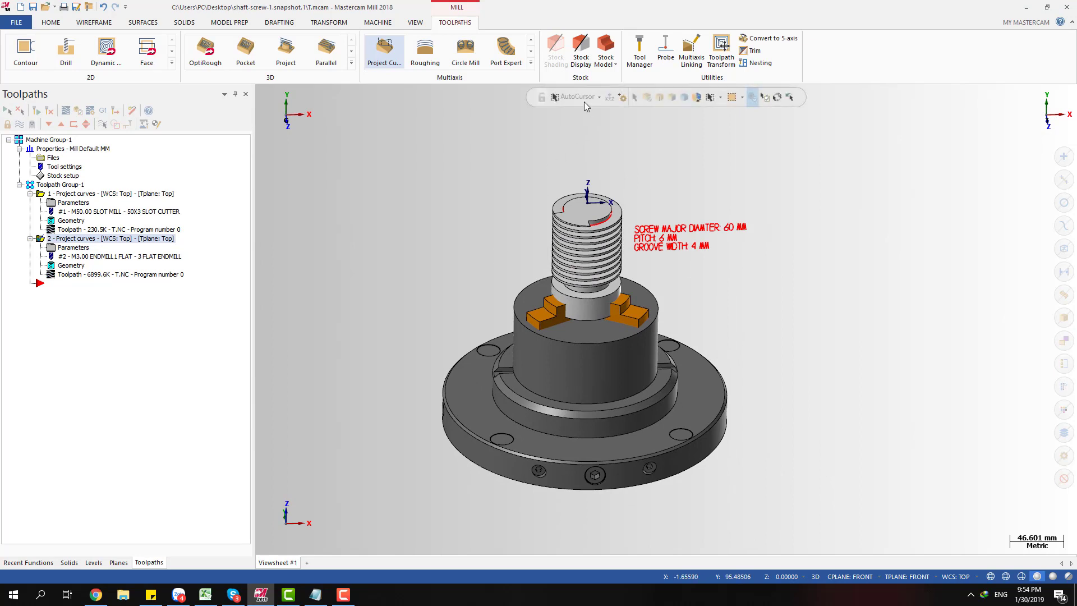
{"action": "left_click", "coordinate": [414, 23]}
{"action": "left_click", "coordinate": [370, 23]}
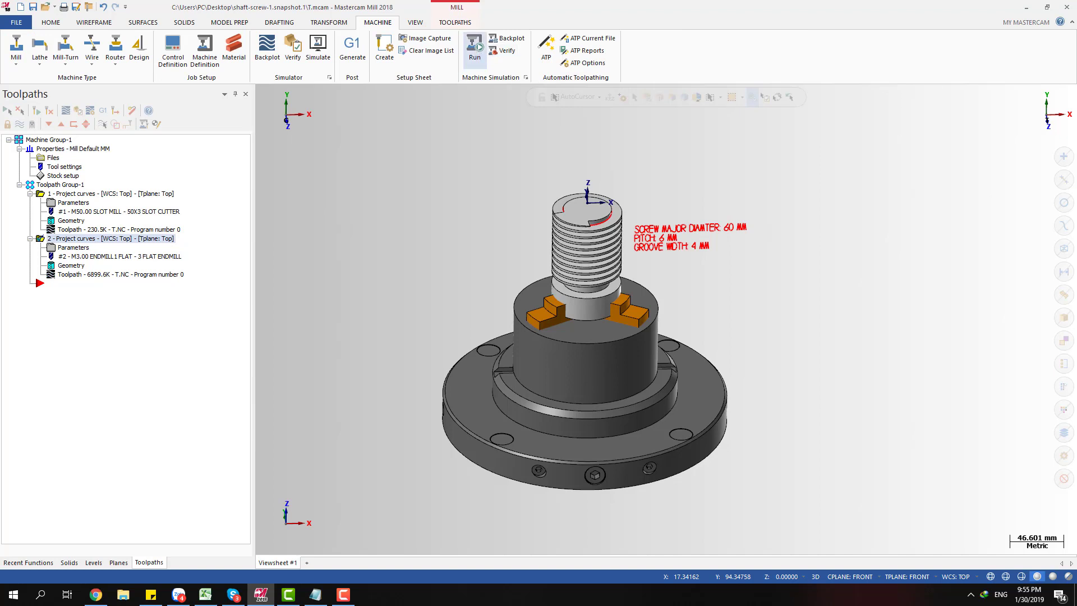
{"action": "left_click", "coordinate": [475, 50]}
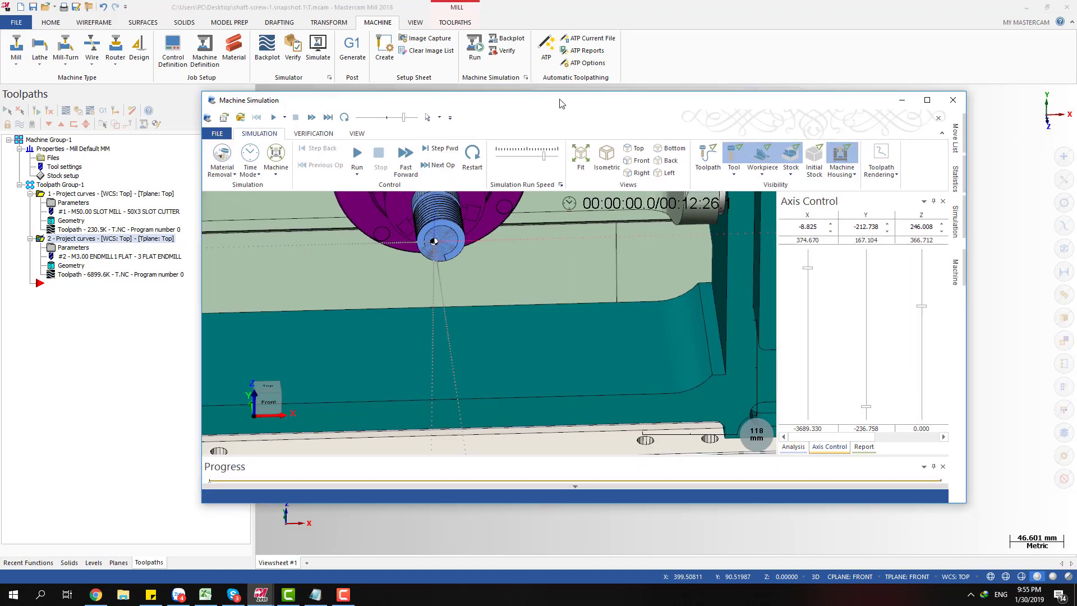
{"action": "left_click", "coordinate": [908, 99]}
- Examine the simulated machine setup, from the whole table down to the rotary chuck, the screw and the endmill
{"action": "scroll", "coordinate": [482, 341], "scroll_direction": "down", "scroll_amount": 3}
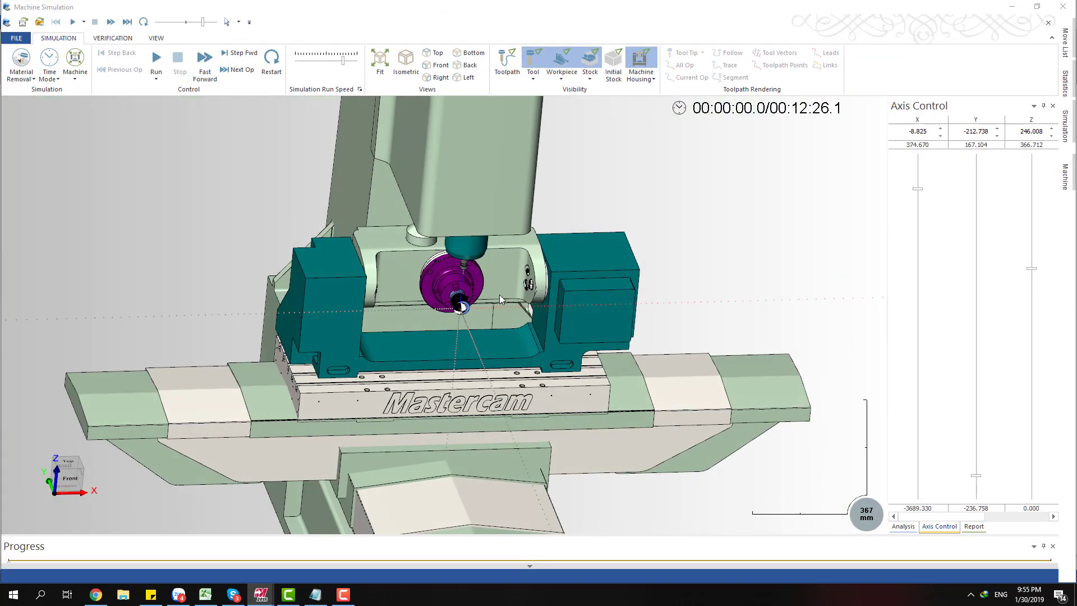
{"action": "middle_click_drag", "start_coordinate": [482, 341], "coordinate": [409, 320]}
{"action": "scroll", "coordinate": [535, 316], "scroll_direction": "up", "scroll_amount": 5}
{"action": "scroll", "coordinate": [536, 315], "scroll_direction": "down", "scroll_amount": 3}
{"action": "scroll", "coordinate": [420, 324], "scroll_direction": "up", "scroll_amount": 3}
{"action": "scroll", "coordinate": [408, 321], "scroll_direction": "up", "scroll_amount": 2}
{"action": "scroll", "coordinate": [408, 315], "scroll_direction": "down", "scroll_amount": 3}
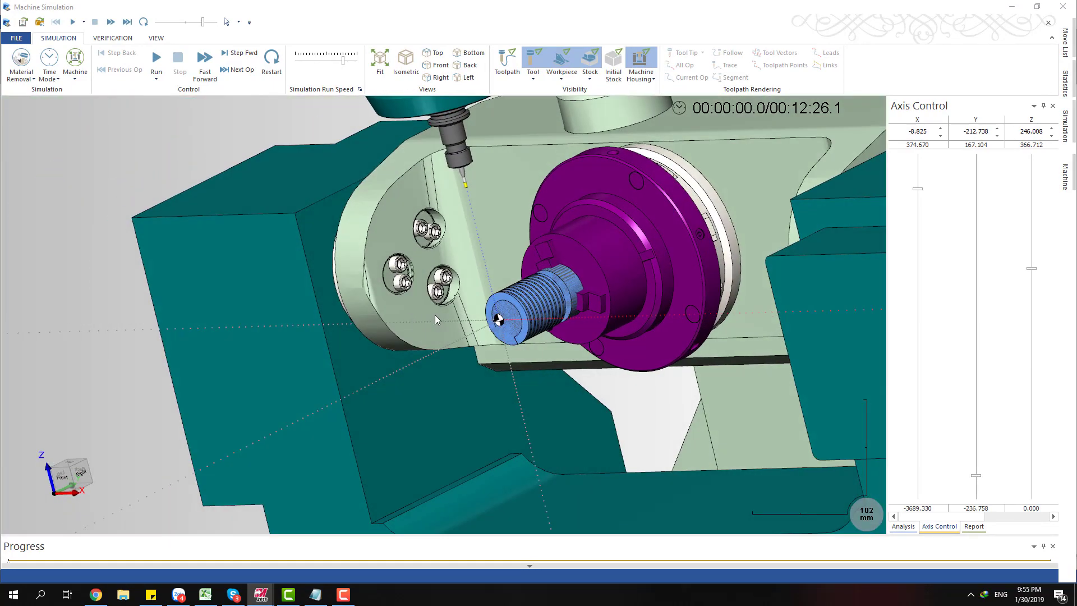
{"action": "scroll", "coordinate": [473, 264], "scroll_direction": "up", "scroll_amount": 4}
{"action": "scroll", "coordinate": [479, 294], "scroll_direction": "up", "scroll_amount": 3}
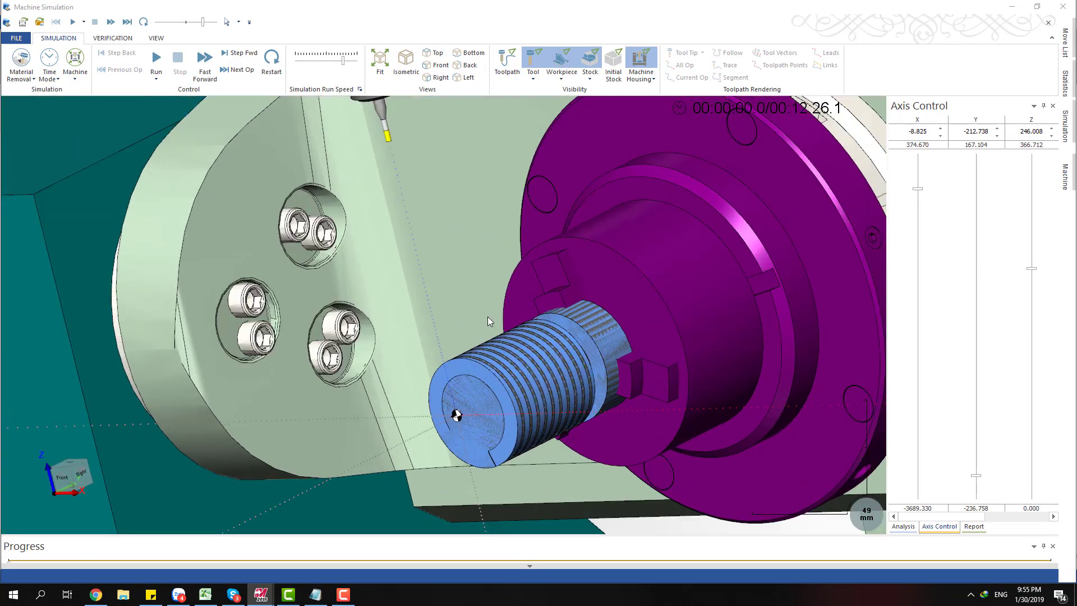
- Run the machine simulation at a slower run speed and watch the endmill cut the thread from several angles
{"action": "scroll", "coordinate": [486, 316], "scroll_direction": "down", "scroll_amount": 3}
{"action": "scroll", "coordinate": [480, 318], "scroll_direction": "up", "scroll_amount": 3}
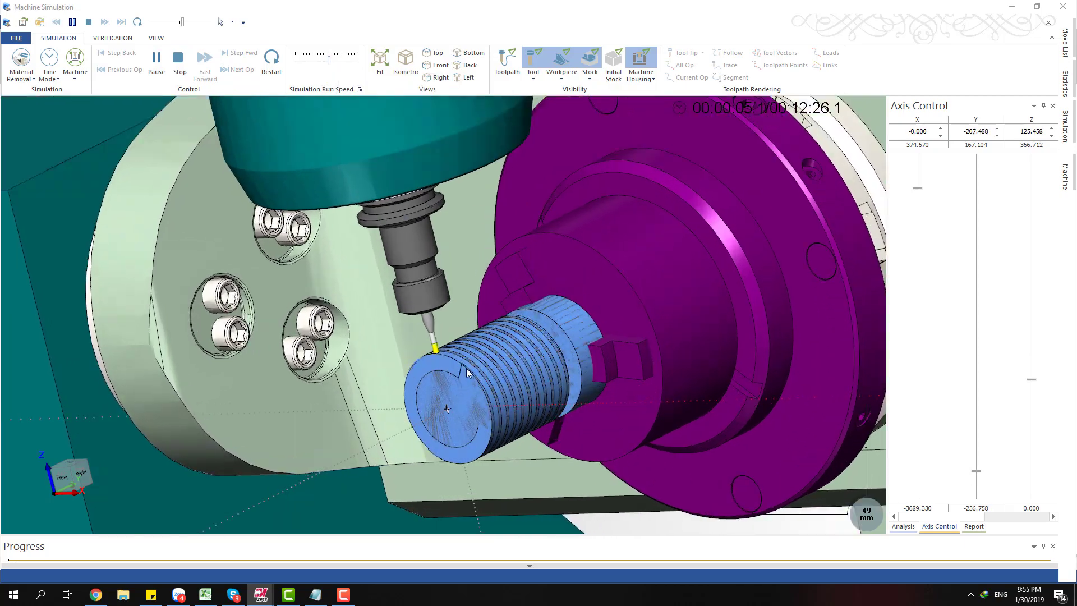
{"action": "middle_click_drag", "start_coordinate": [466, 368], "coordinate": [442, 359]}
{"action": "scroll", "coordinate": [442, 359], "scroll_direction": "down", "scroll_amount": 2}
{"action": "scroll", "coordinate": [236, 261], "scroll_direction": "down", "scroll_amount": 2}
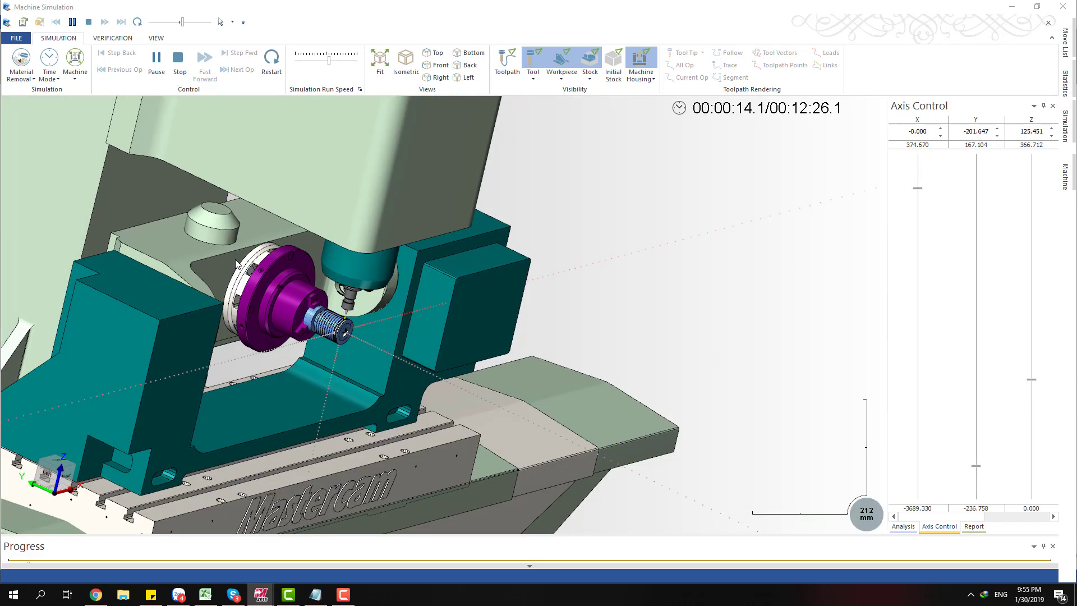
{"action": "scroll", "coordinate": [274, 288], "scroll_direction": "up", "scroll_amount": 3}
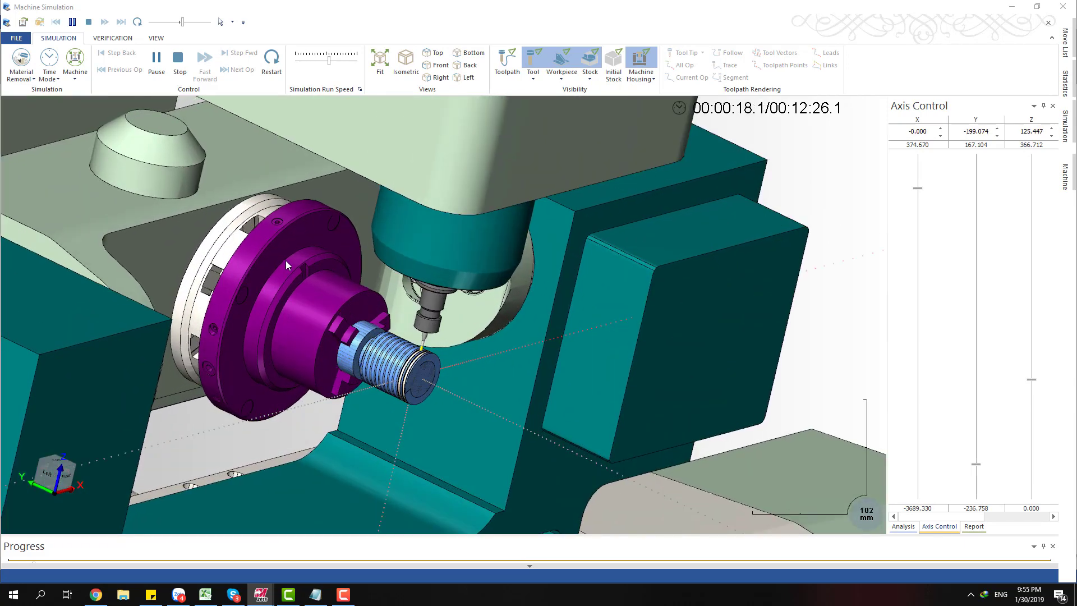
- Watch the endmill cut the thread in the running simulation, from the whole machine down to a close-up of the screw
{"action": "scroll", "coordinate": [288, 263], "scroll_direction": "down", "scroll_amount": 2}
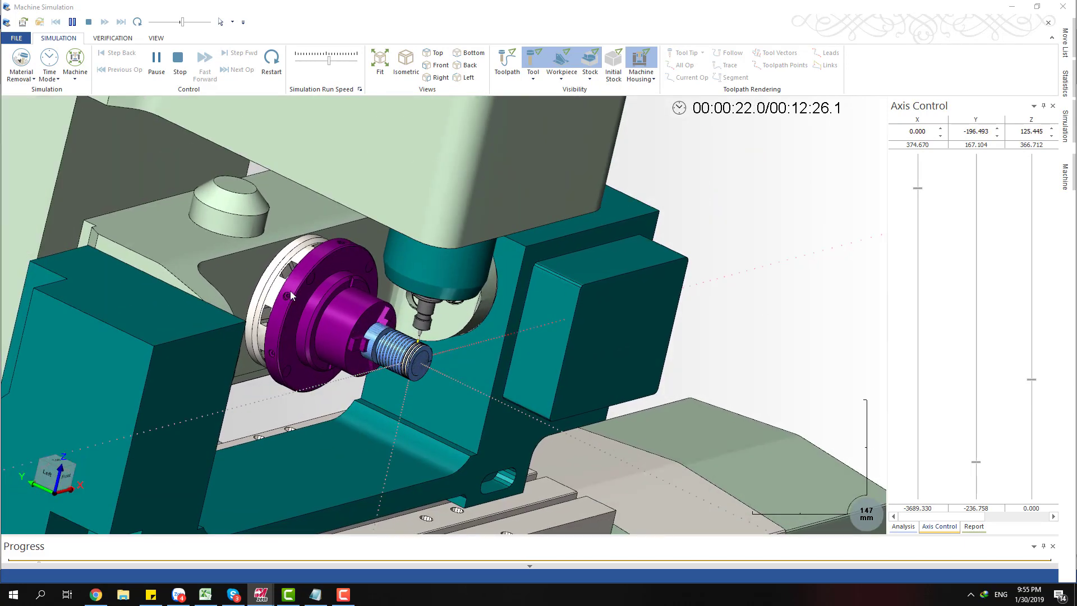
{"action": "scroll", "coordinate": [308, 294], "scroll_direction": "down", "scroll_amount": 3}
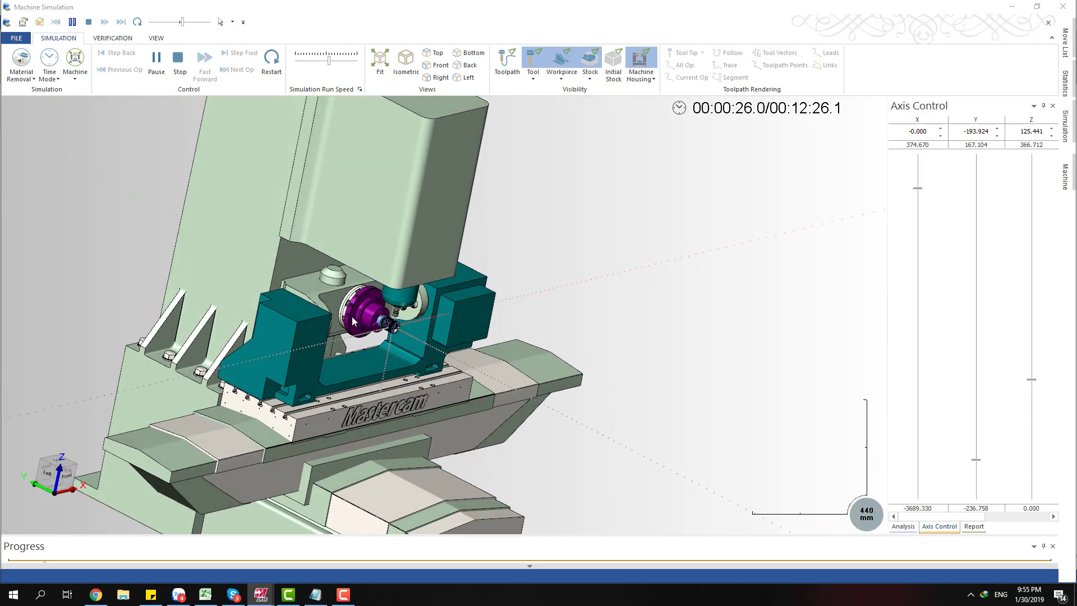
{"action": "scroll", "coordinate": [375, 289], "scroll_direction": "up", "scroll_amount": 5}
{"action": "scroll", "coordinate": [387, 251], "scroll_direction": "down", "scroll_amount": 2}
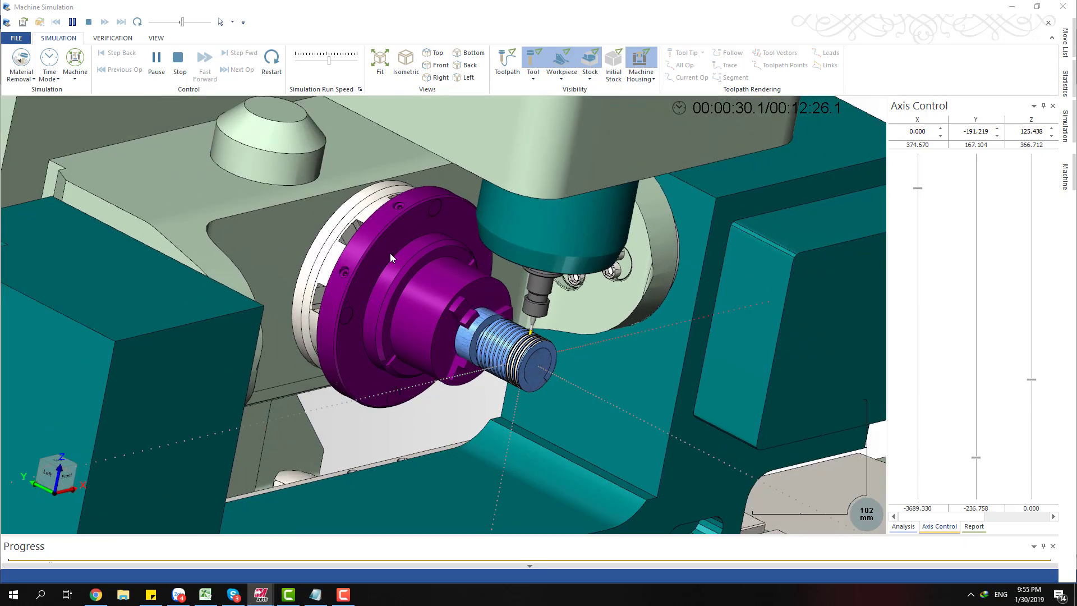
{"action": "scroll", "coordinate": [391, 254], "scroll_direction": "up", "scroll_amount": 1}
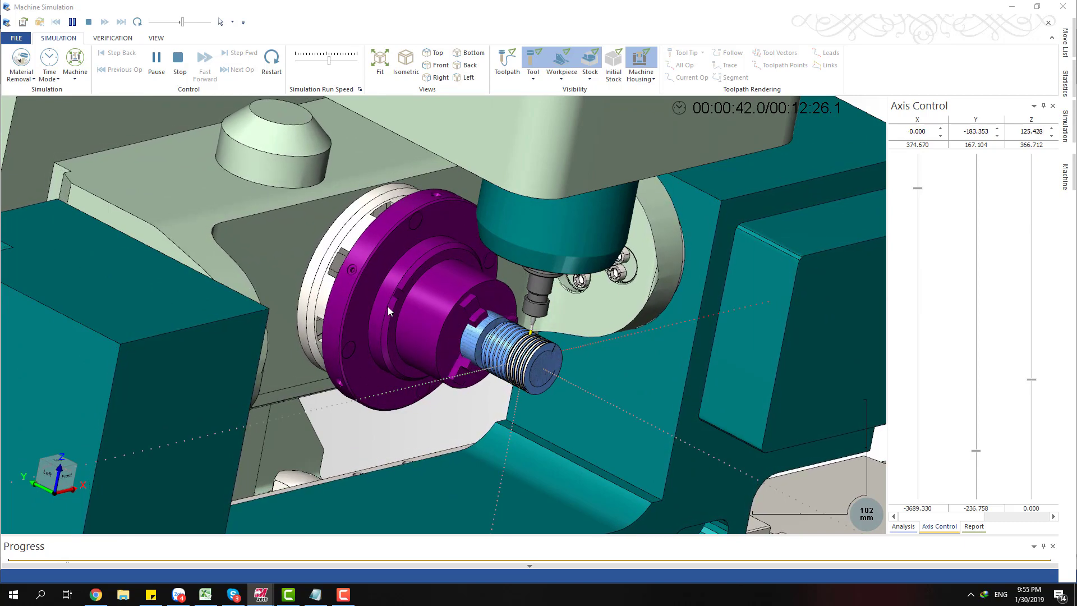
{"action": "scroll", "coordinate": [508, 377], "scroll_direction": "up", "scroll_amount": 5}
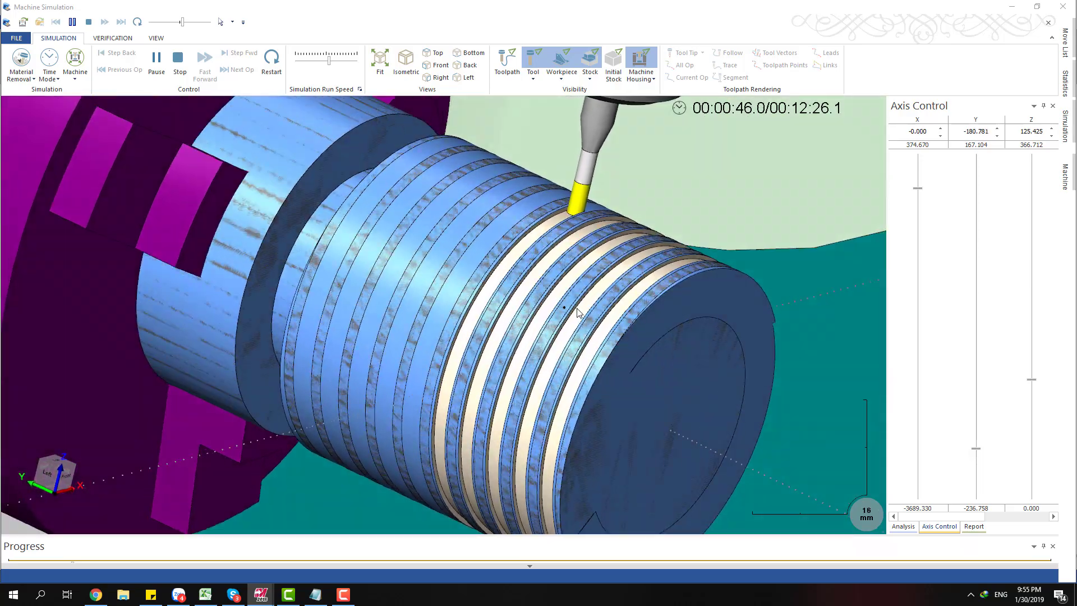
{"action": "scroll", "coordinate": [491, 300], "scroll_direction": "down", "scroll_amount": 3}
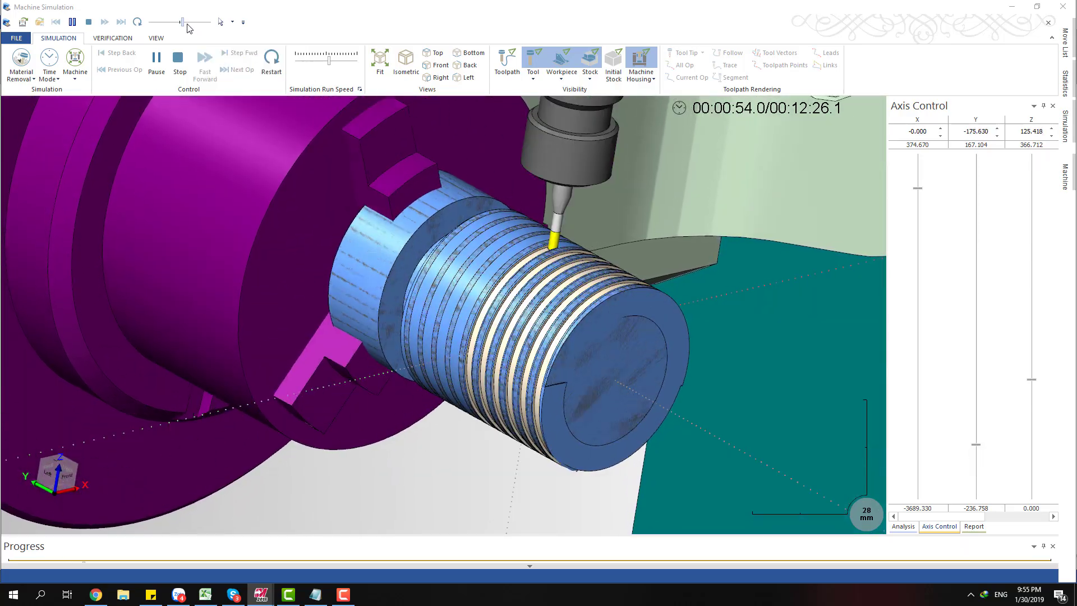
- Adjust the simulation run speed and leave it faster while watching the successive thread passes
{"action": "left_click_drag", "start_coordinate": [185, 27], "coordinate": [192, 27]}
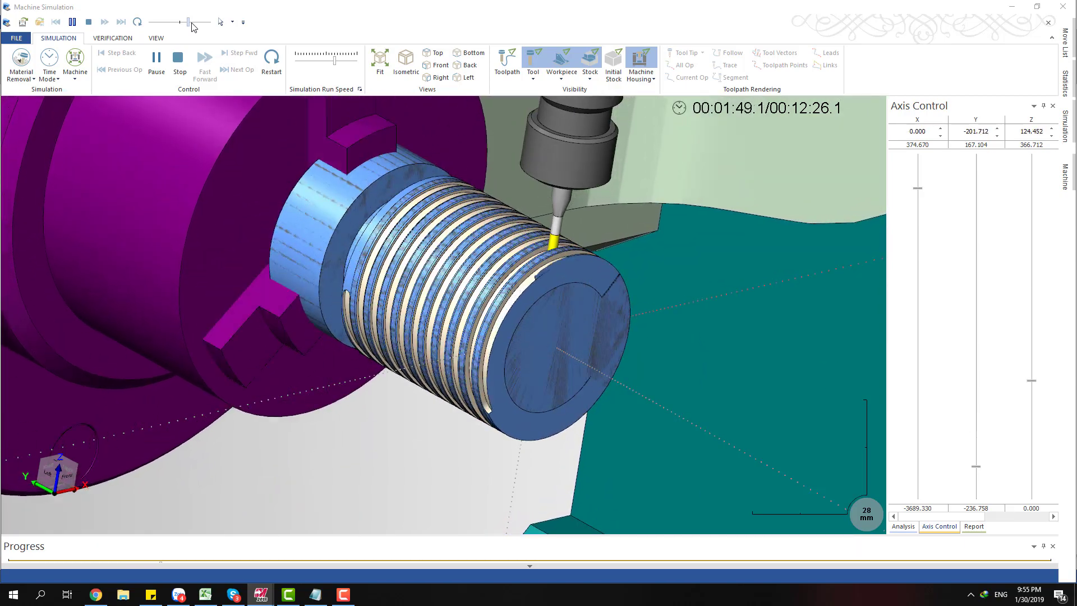
{"action": "scroll", "coordinate": [401, 267], "scroll_direction": "down", "scroll_amount": 5}
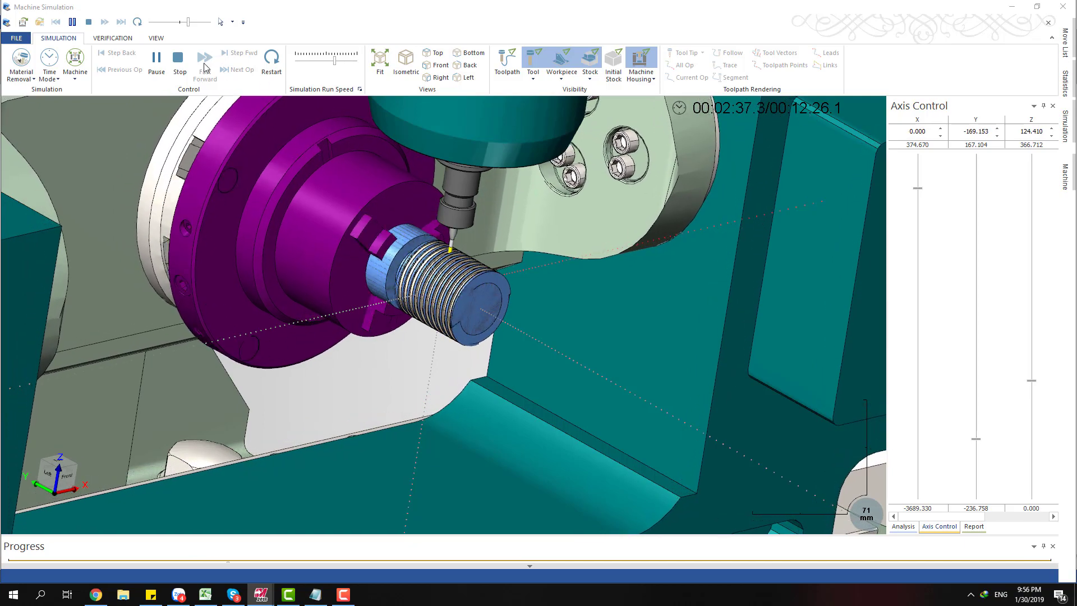
{"action": "left_click_drag", "start_coordinate": [188, 22], "coordinate": [180, 23]}
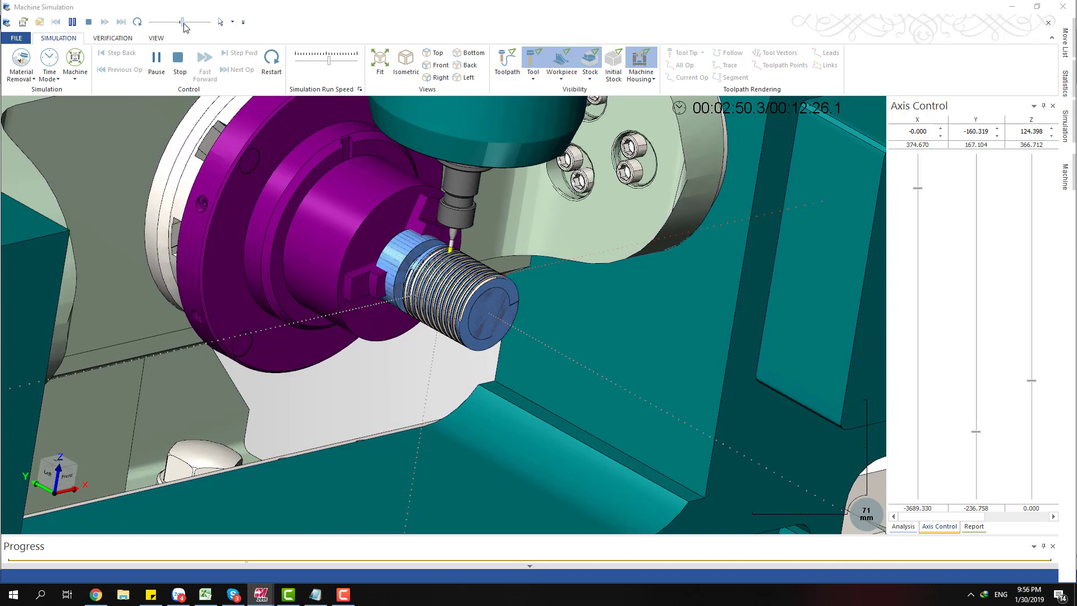
{"action": "left_click_drag", "start_coordinate": [181, 24], "coordinate": [197, 26]}
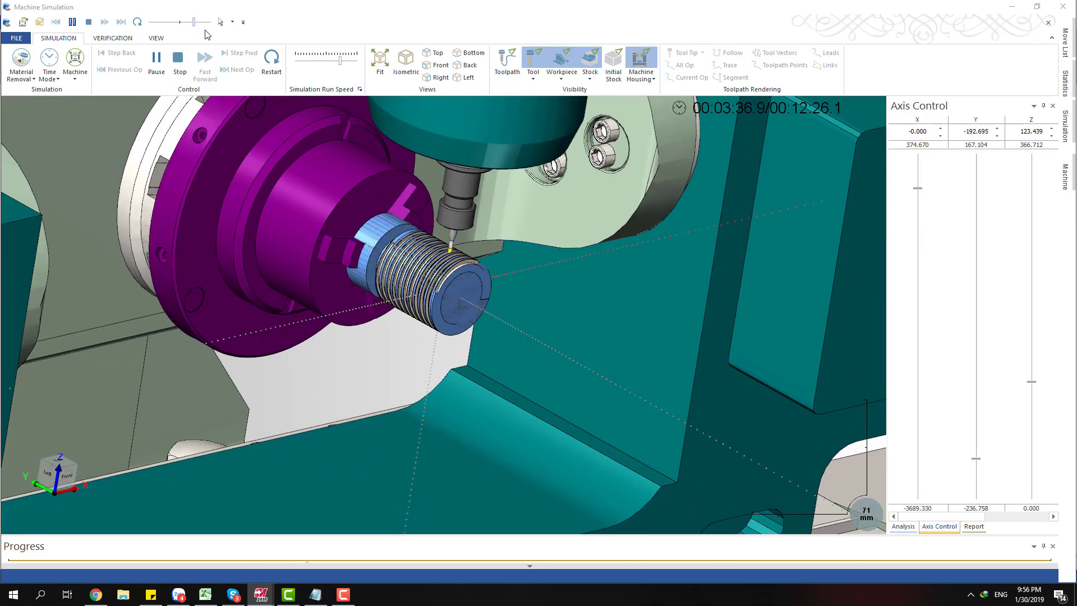
- Watch the deeper groove passes on the screw up close and within the whole machine, and close the simulation
{"action": "scroll", "coordinate": [385, 286], "scroll_direction": "up", "scroll_amount": 5}
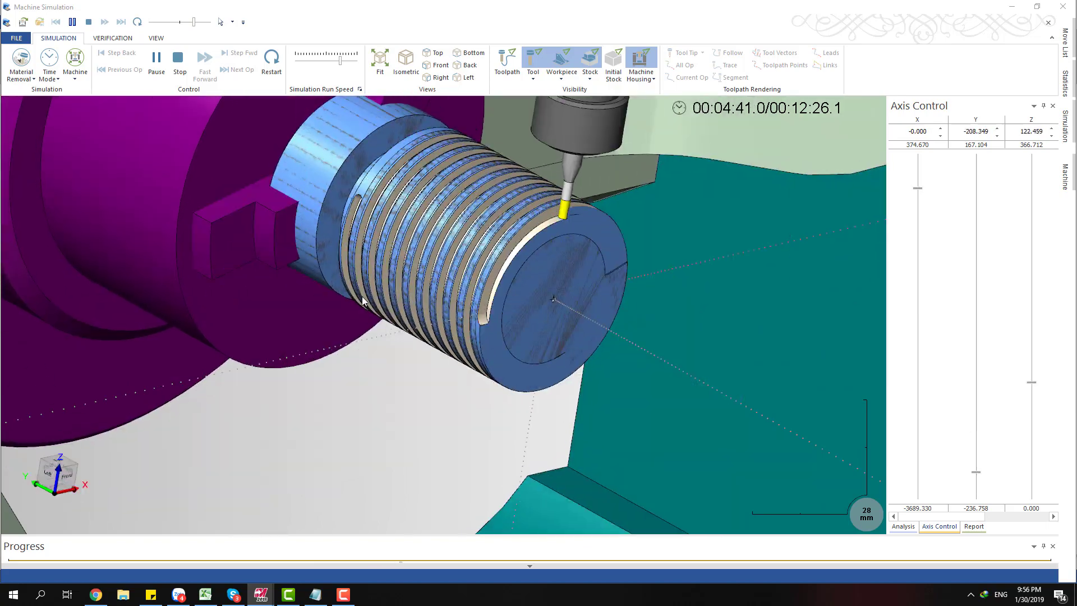
{"action": "scroll", "coordinate": [306, 309], "scroll_direction": "down", "scroll_amount": 3}
{"action": "scroll", "coordinate": [412, 280], "scroll_direction": "up", "scroll_amount": 3}
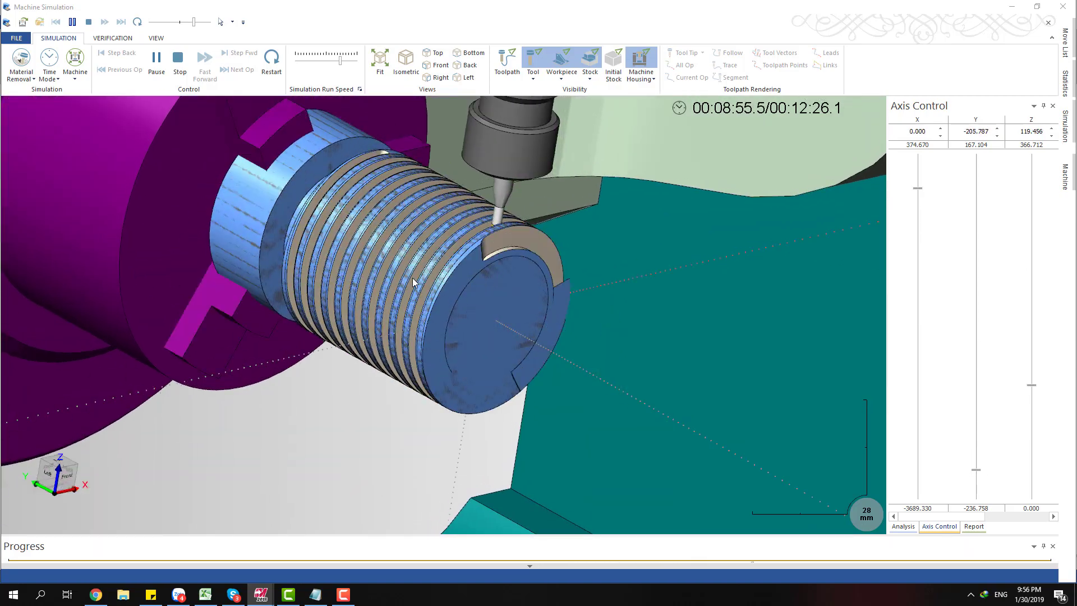
{"action": "scroll", "coordinate": [458, 319], "scroll_direction": "down", "scroll_amount": 10}
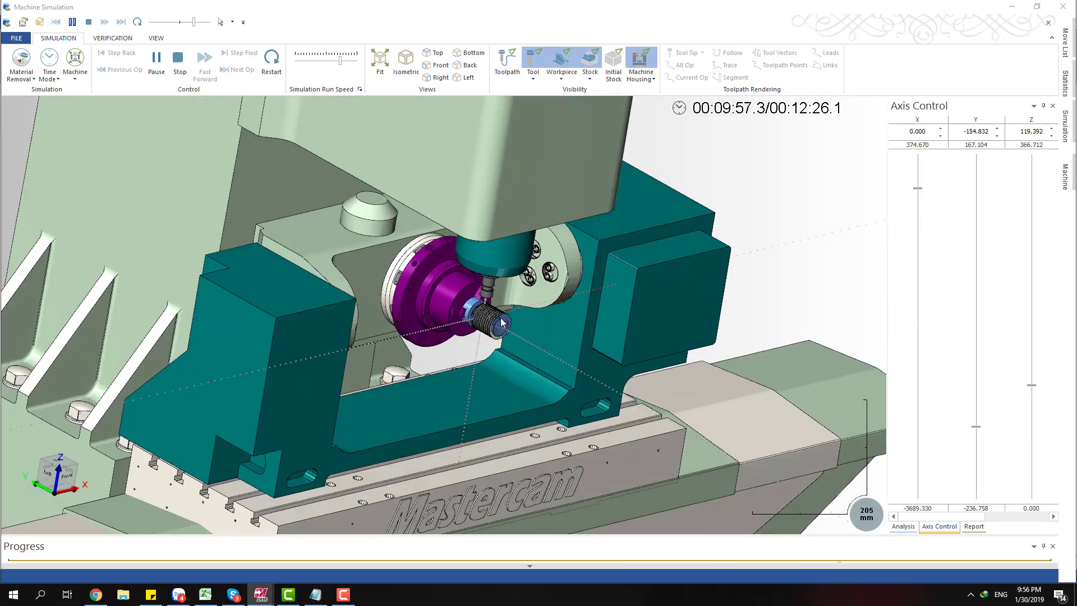
{"action": "scroll", "coordinate": [452, 292], "scroll_direction": "up", "scroll_amount": 10}
{"action": "scroll", "coordinate": [426, 280], "scroll_direction": "down", "scroll_amount": 7}
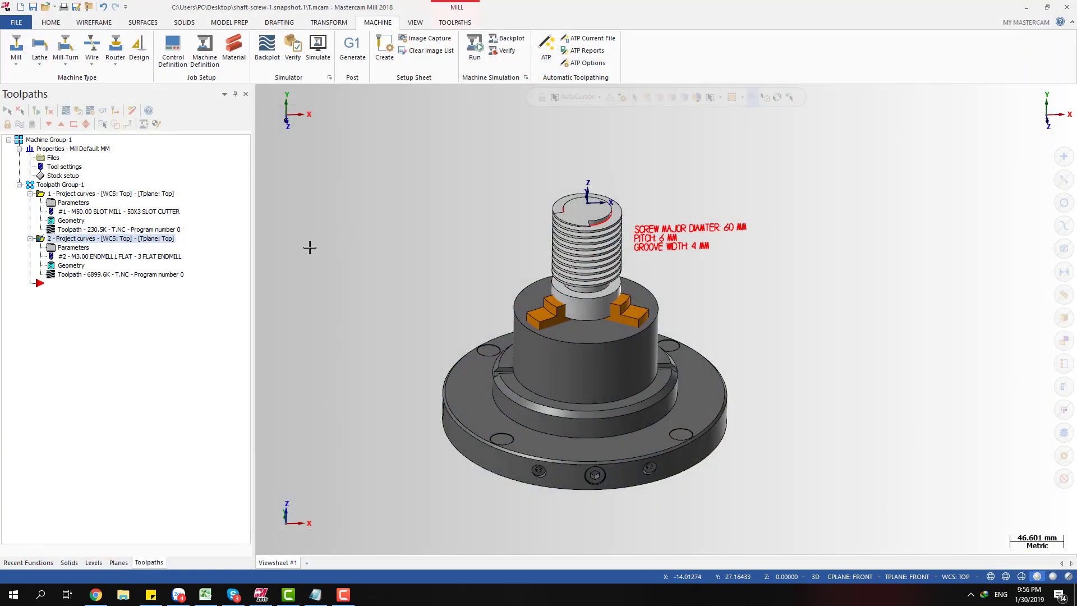
{"action": "scroll", "coordinate": [373, 304], "scroll_direction": "up", "scroll_amount": 1}
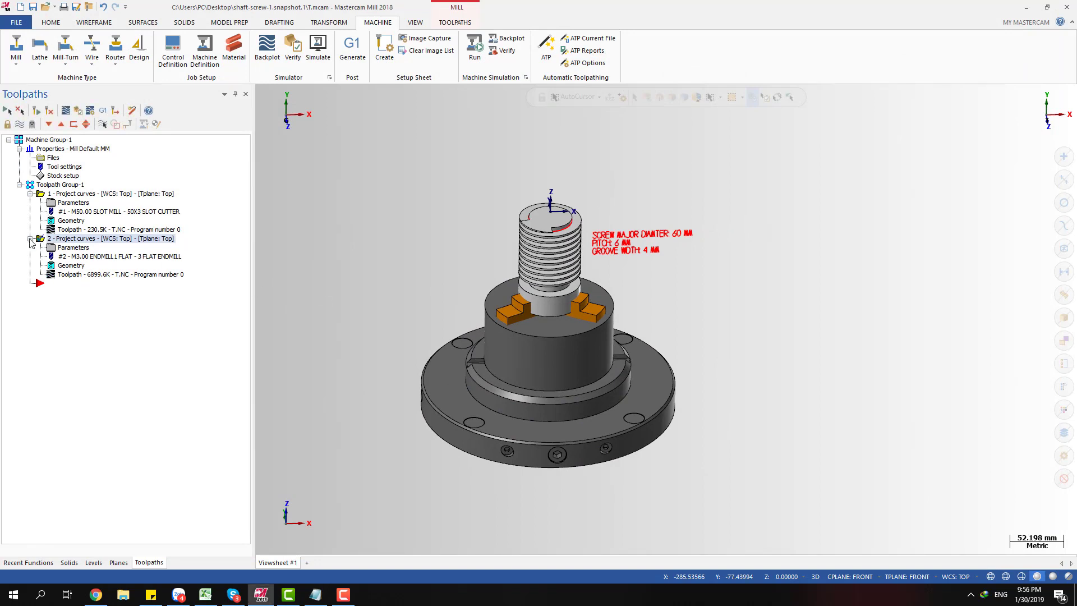
- Review the 50x3 slot cutter's cutting diameter, overall length, thickness and shank diameter in its tool definition, and close the definition
{"action": "double_click", "coordinate": [77, 214]}
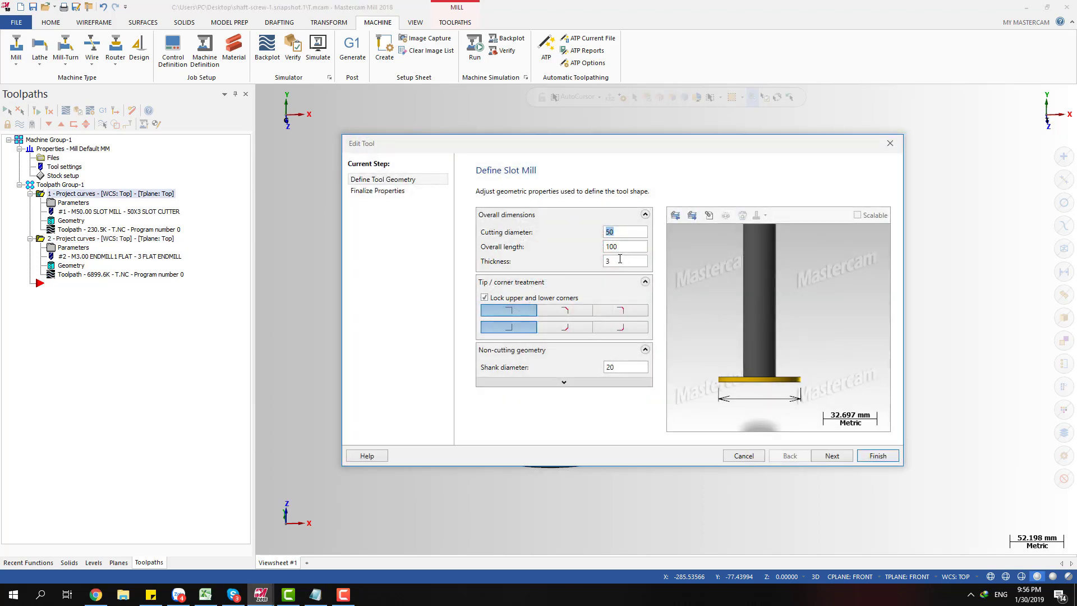
{"action": "left_click", "coordinate": [622, 232]}
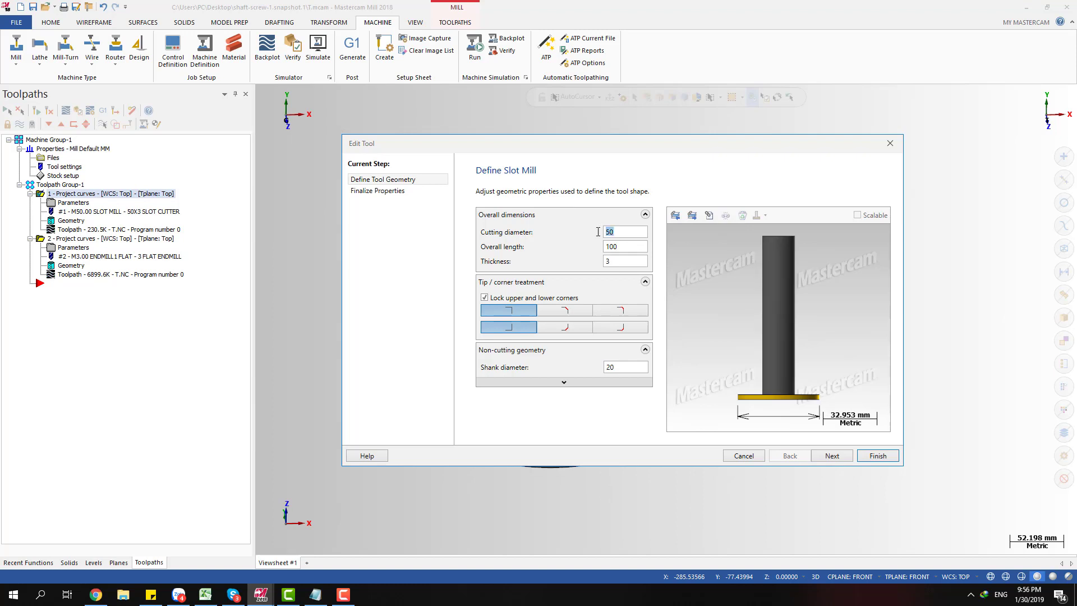
{"action": "left_click", "coordinate": [626, 246]}
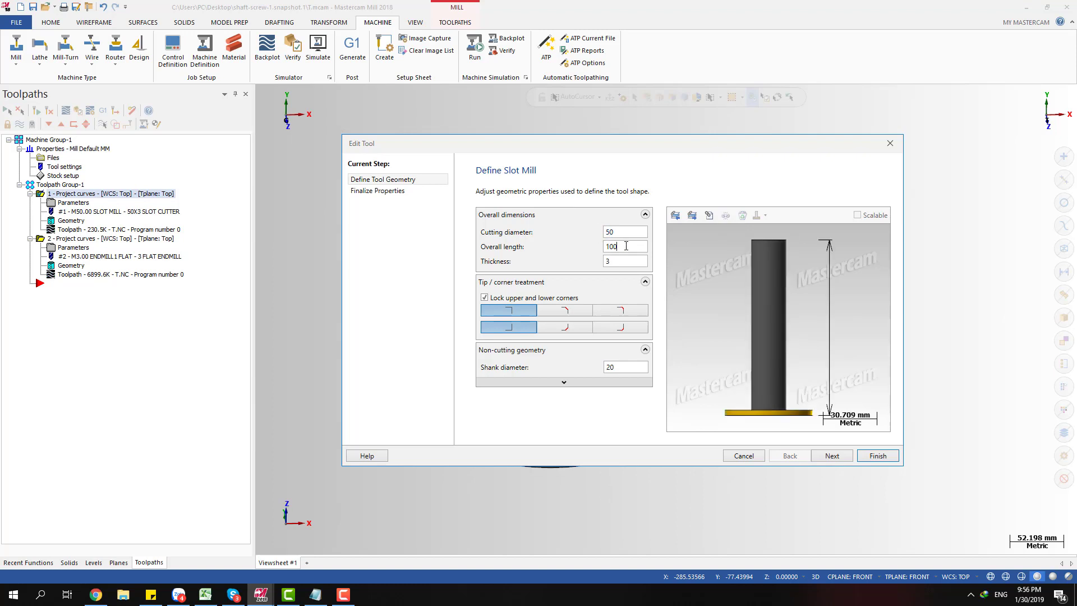
{"action": "left_click", "coordinate": [616, 259]}
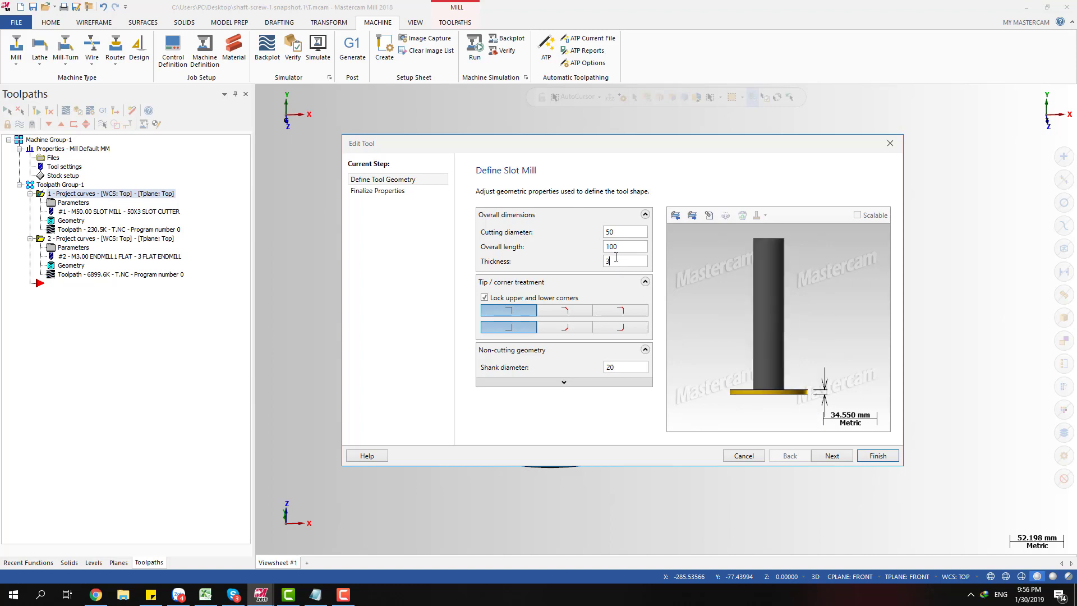
{"action": "scroll", "coordinate": [794, 390], "scroll_direction": "up", "scroll_amount": 5}
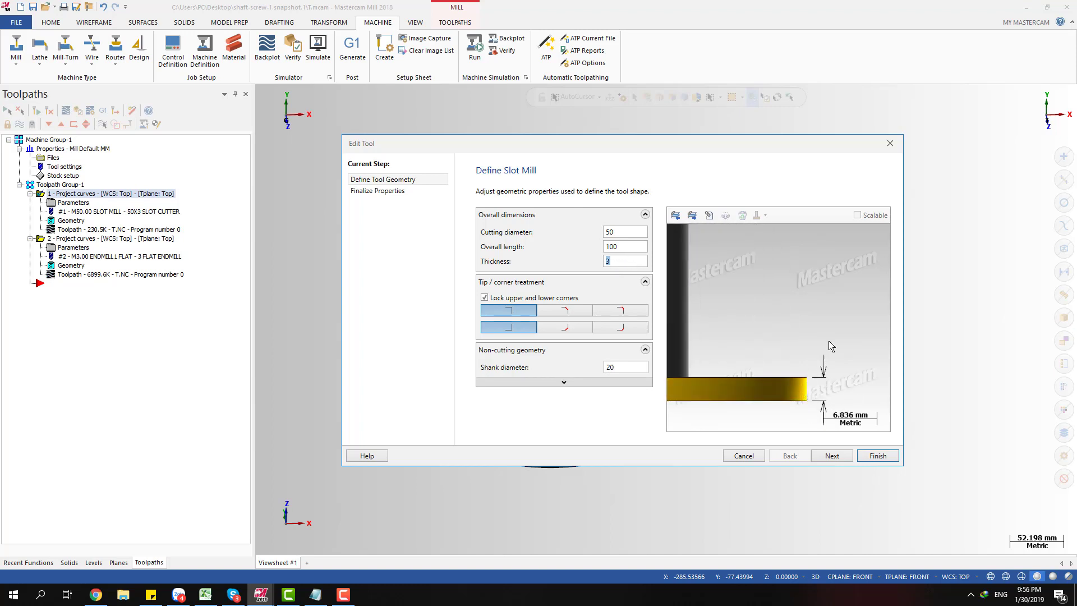
{"action": "left_click", "coordinate": [614, 369]}
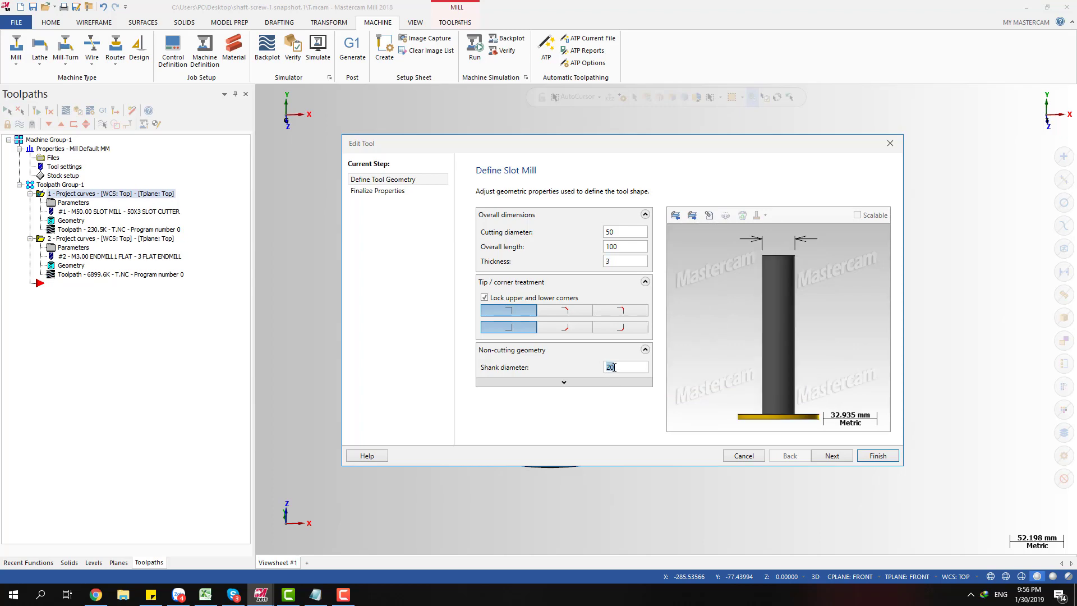
{"action": "left_click", "coordinate": [893, 143]}
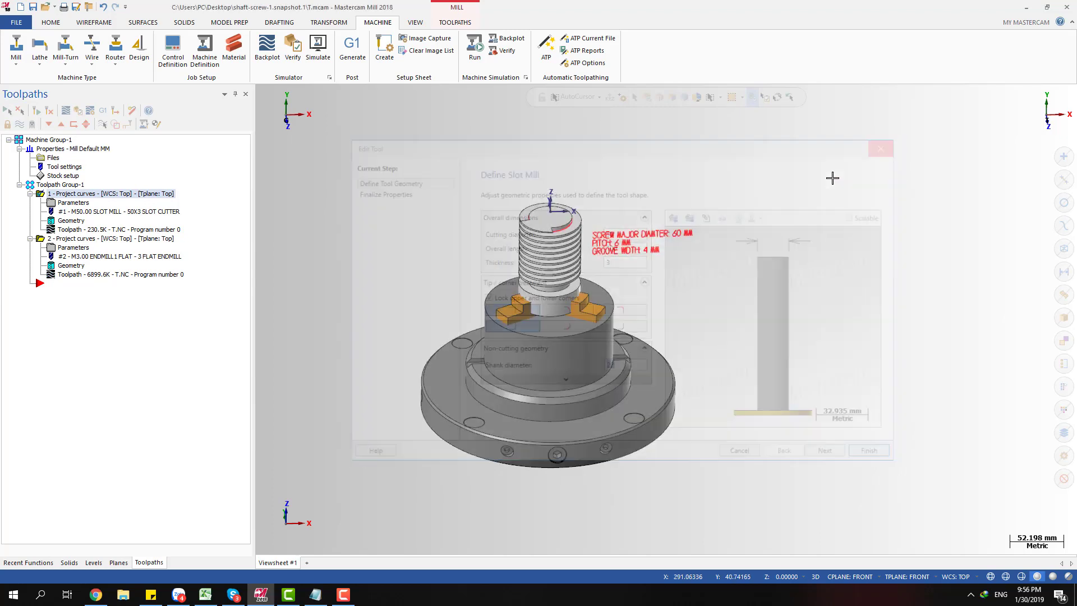
- Examine the screw's grooves and the helix curve at their root against the pitch and groove width note, starting from the front view
{"action": "key", "text": "alt+p"}
{"action": "scroll", "coordinate": [904, 231], "scroll_direction": "down", "scroll_amount": 5}
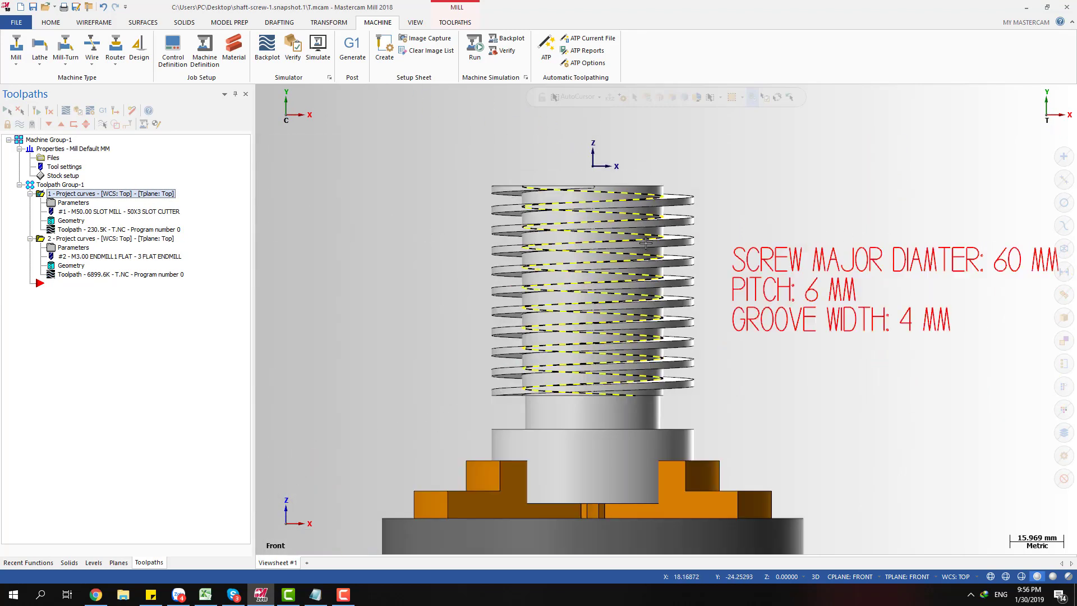
{"action": "scroll", "coordinate": [786, 219], "scroll_direction": "up", "scroll_amount": 7}
{"action": "scroll", "coordinate": [834, 389], "scroll_direction": "down", "scroll_amount": 5}
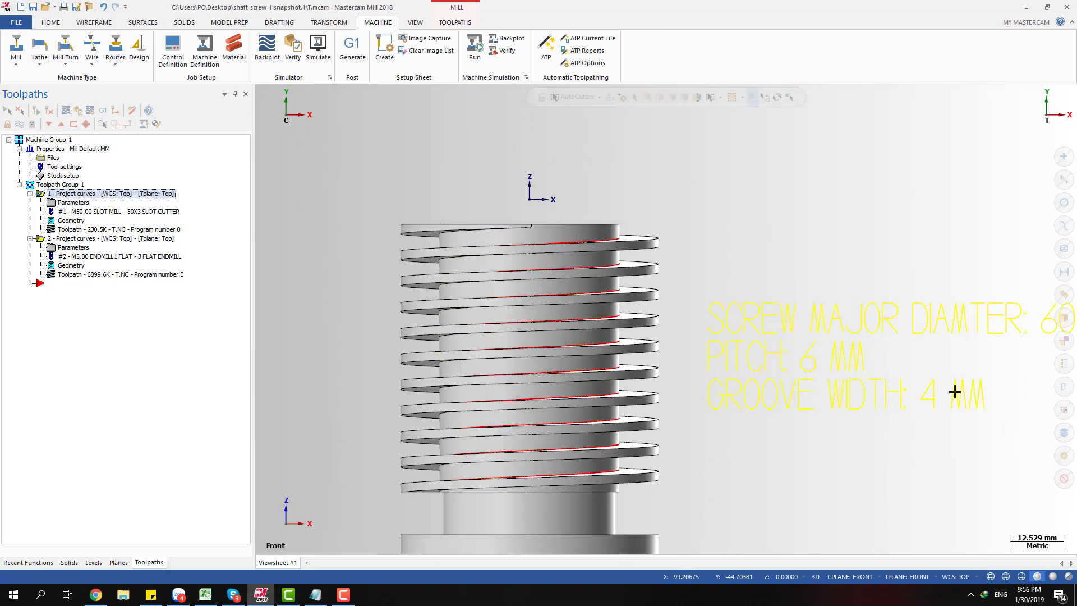
{"action": "scroll", "coordinate": [700, 241], "scroll_direction": "up", "scroll_amount": 3}
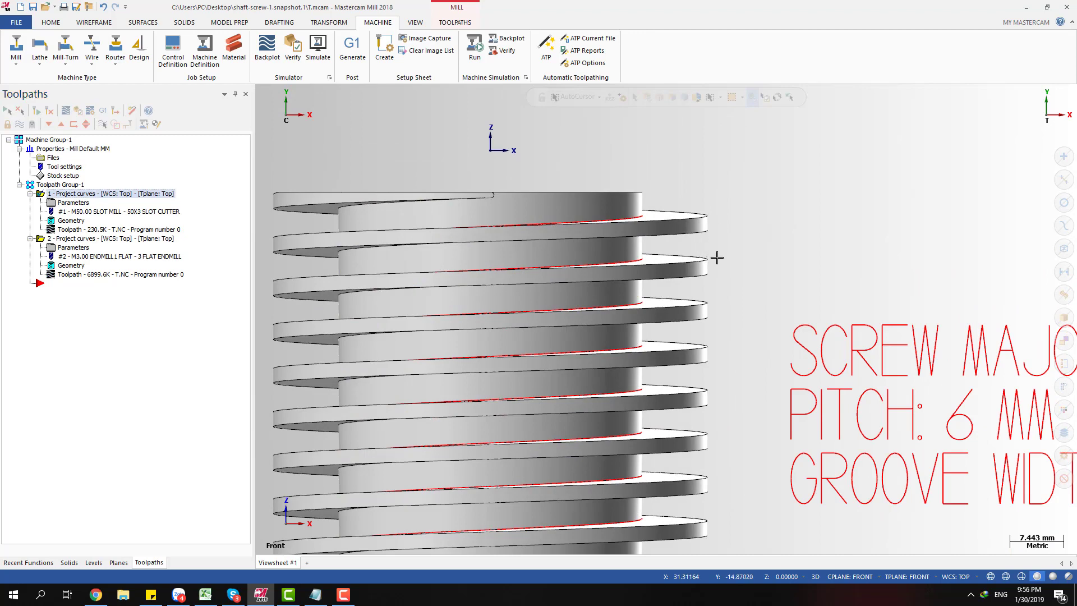
{"action": "left_click", "coordinate": [627, 271]}
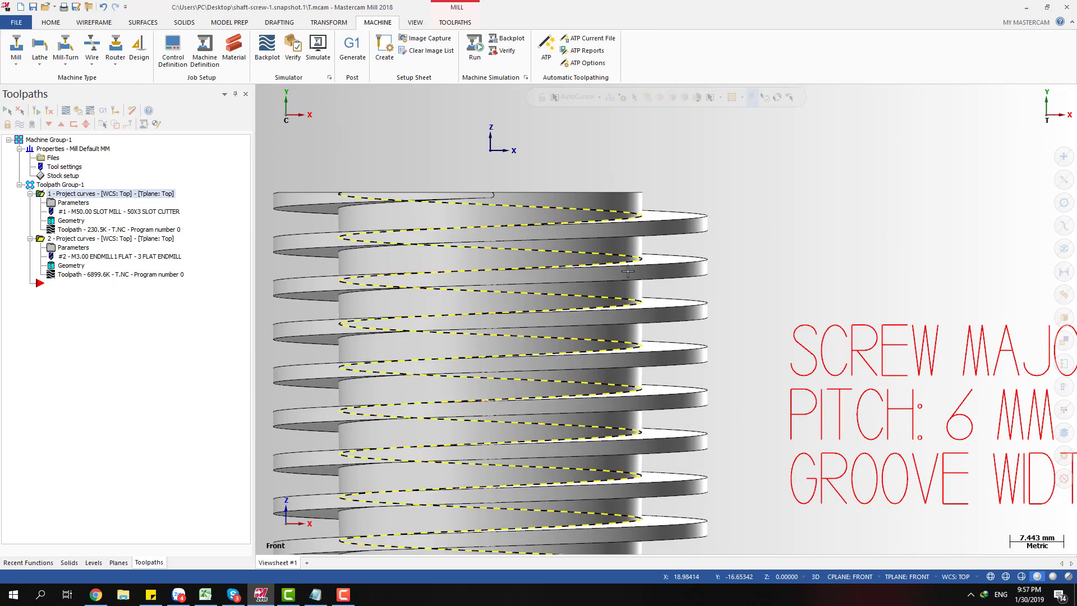
{"action": "key", "text": "Escape"}
{"action": "scroll", "coordinate": [794, 181], "scroll_direction": "down", "scroll_amount": 1}
{"action": "scroll", "coordinate": [794, 181], "scroll_direction": "down", "scroll_amount": 1}
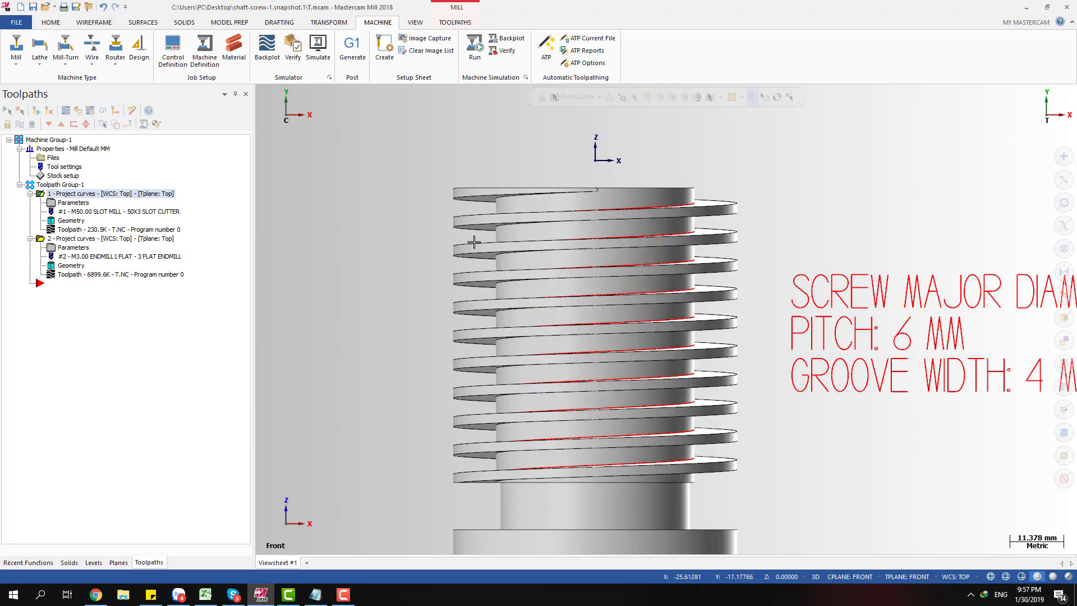
{"action": "middle_click_drag", "start_coordinate": [474, 242], "coordinate": [506, 258]}
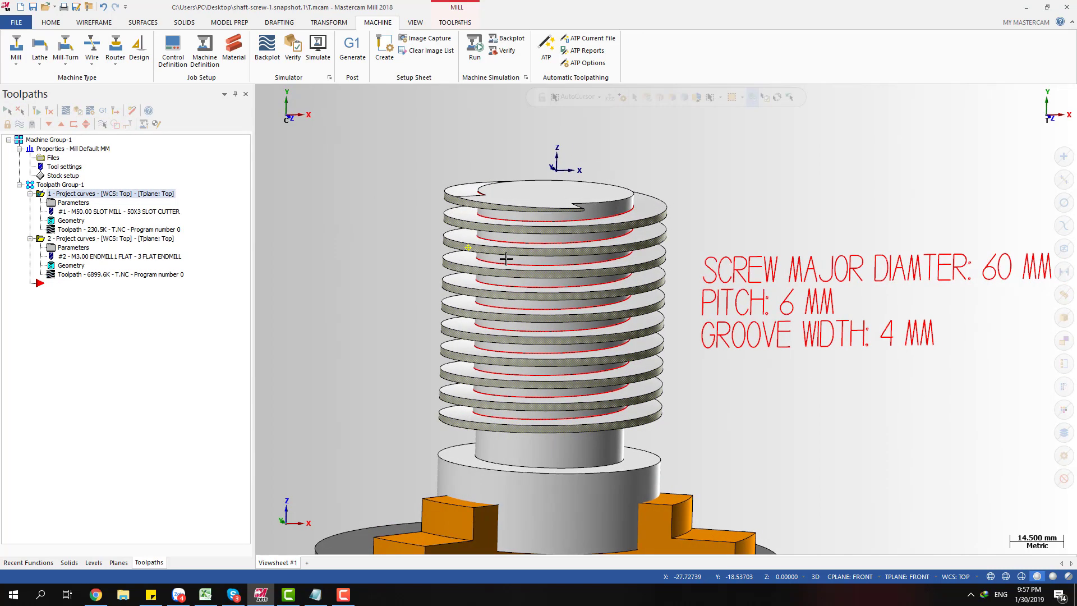
- Backplot the first Project curves toolpath and advance the slot cutter along the upper turns of the screw
{"action": "left_click", "coordinate": [97, 230]}
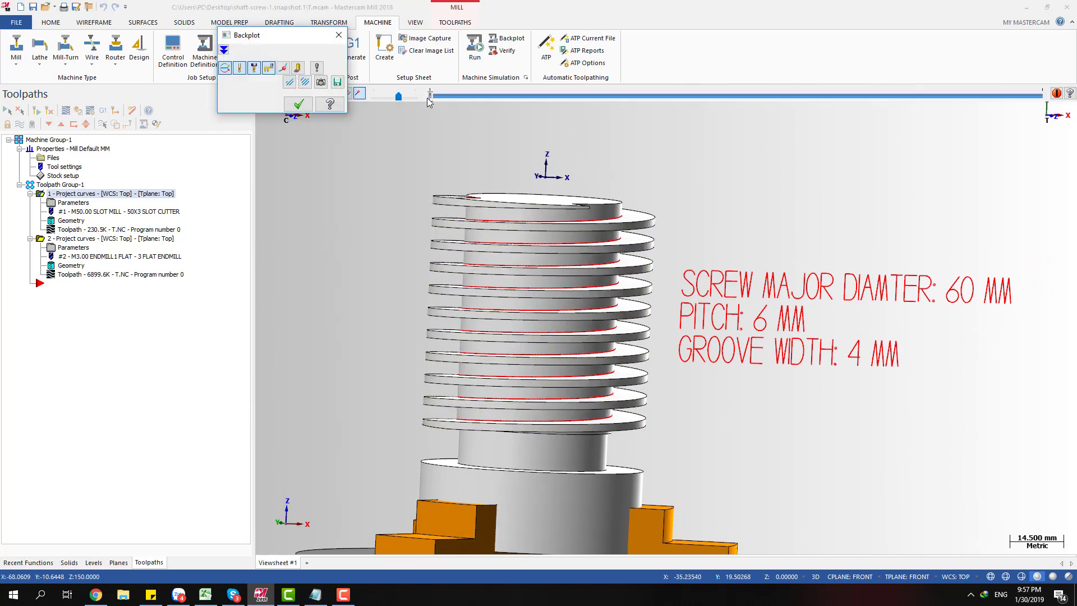
{"action": "left_click_drag", "start_coordinate": [428, 98], "coordinate": [486, 98]}
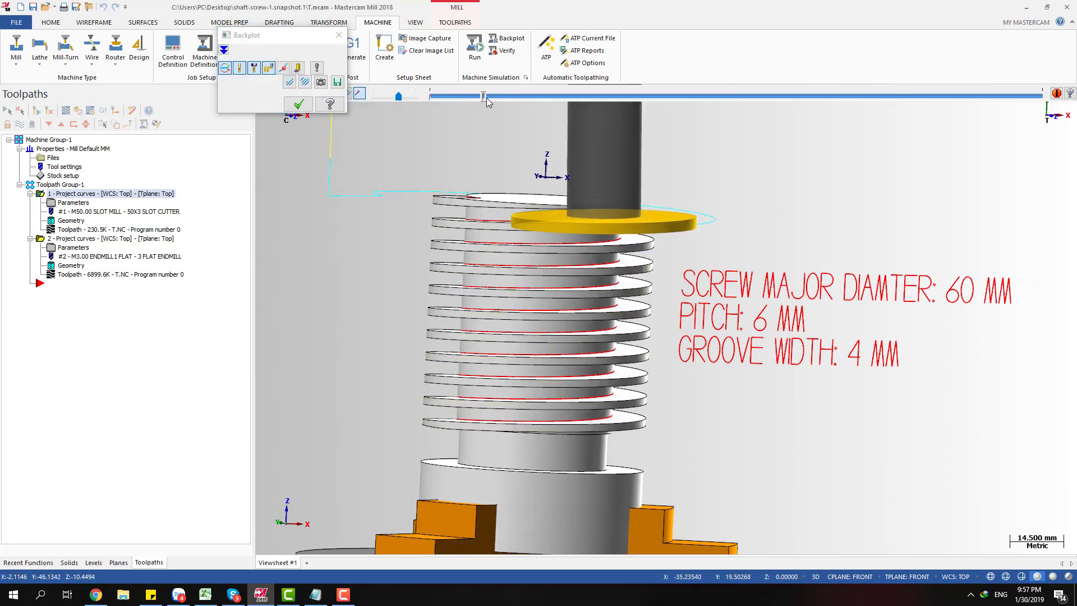
{"action": "middle_click_drag", "start_coordinate": [621, 209], "coordinate": [516, 215]}
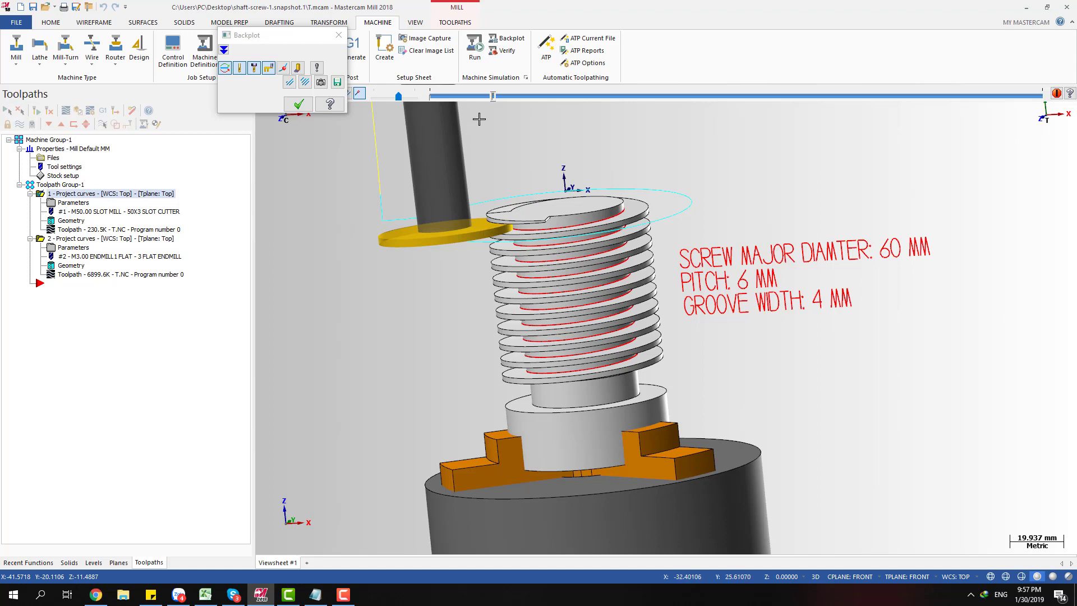
{"action": "left_click_drag", "start_coordinate": [493, 96], "coordinate": [579, 96]}
- Check from the front view how the slot cutter's disc sits in the screw groove
{"action": "scroll", "coordinate": [678, 248], "scroll_direction": "up", "scroll_amount": 5}
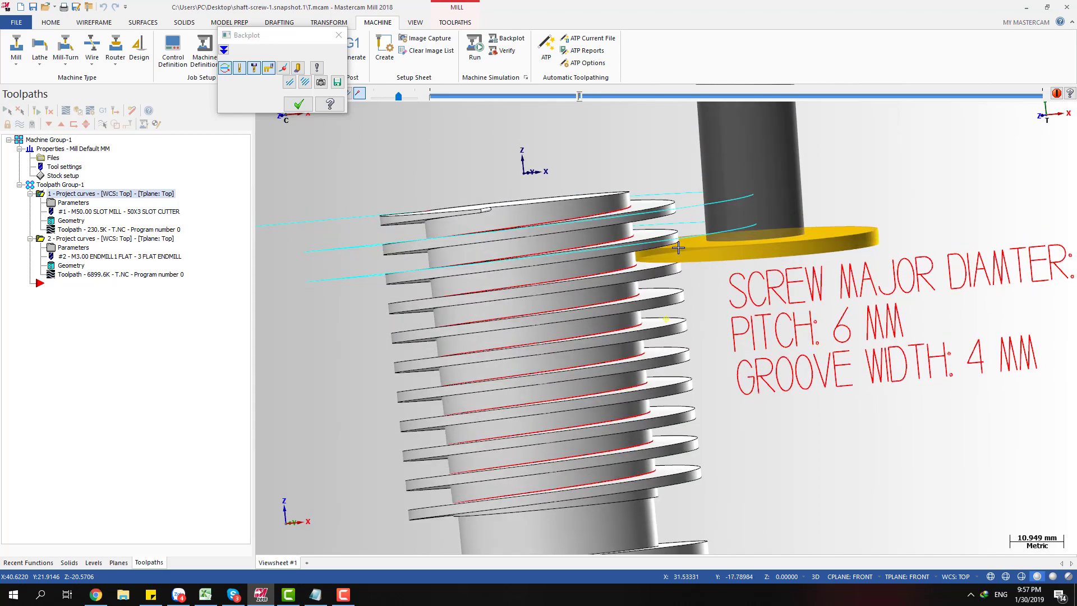
{"action": "scroll", "coordinate": [678, 248], "scroll_direction": "up", "scroll_amount": 1}
{"action": "key", "text": "alt+2"}
{"action": "scroll", "coordinate": [664, 255], "scroll_direction": "up", "scroll_amount": 8}
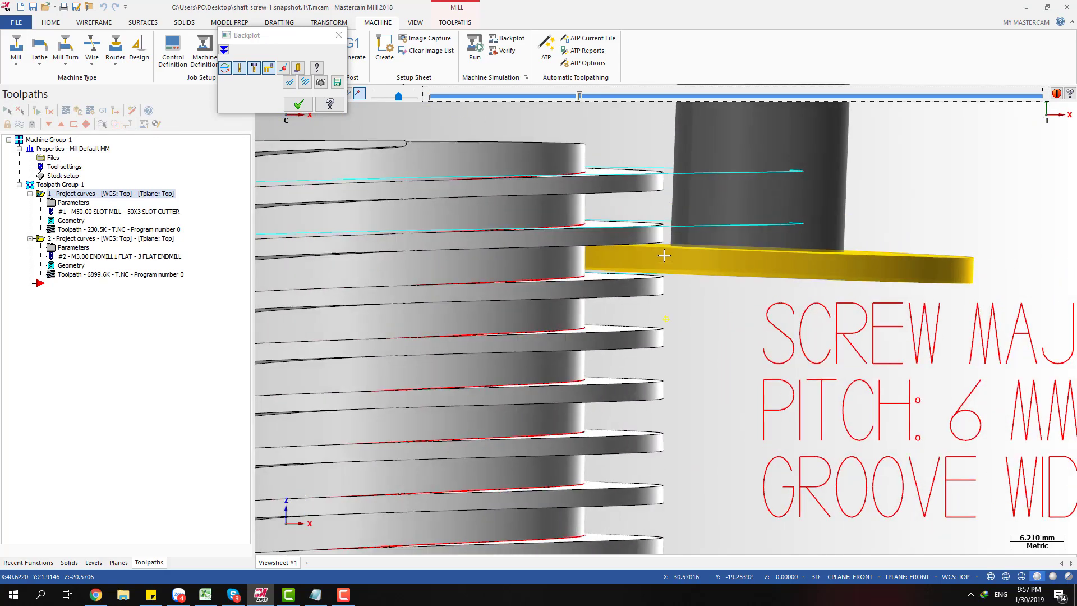
{"action": "scroll", "coordinate": [664, 255], "scroll_direction": "up", "scroll_amount": 3}
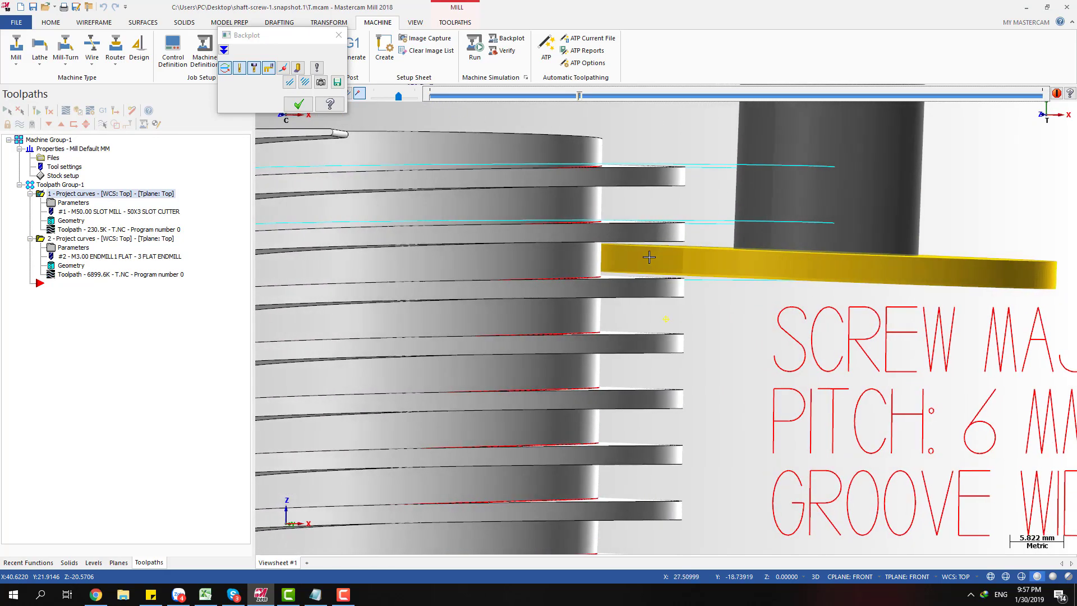
{"action": "scroll", "coordinate": [649, 257], "scroll_direction": "down", "scroll_amount": 6}
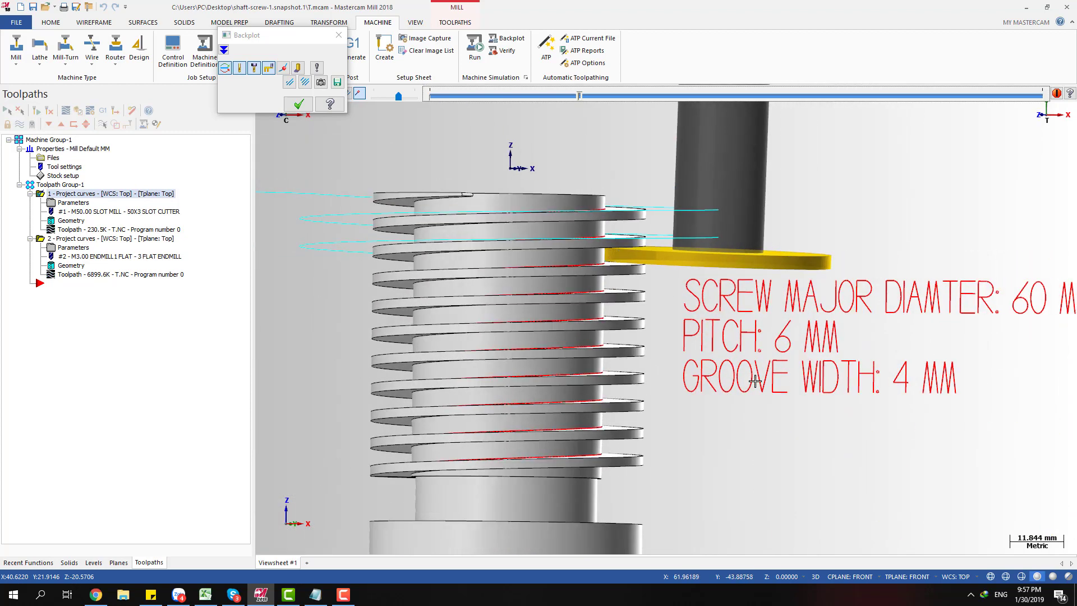
- Inspect the slot cutter beside the screw grooves and advance the backplot until the cutter reaches the front of the screw
{"action": "scroll", "coordinate": [669, 332], "scroll_direction": "down", "scroll_amount": 2}
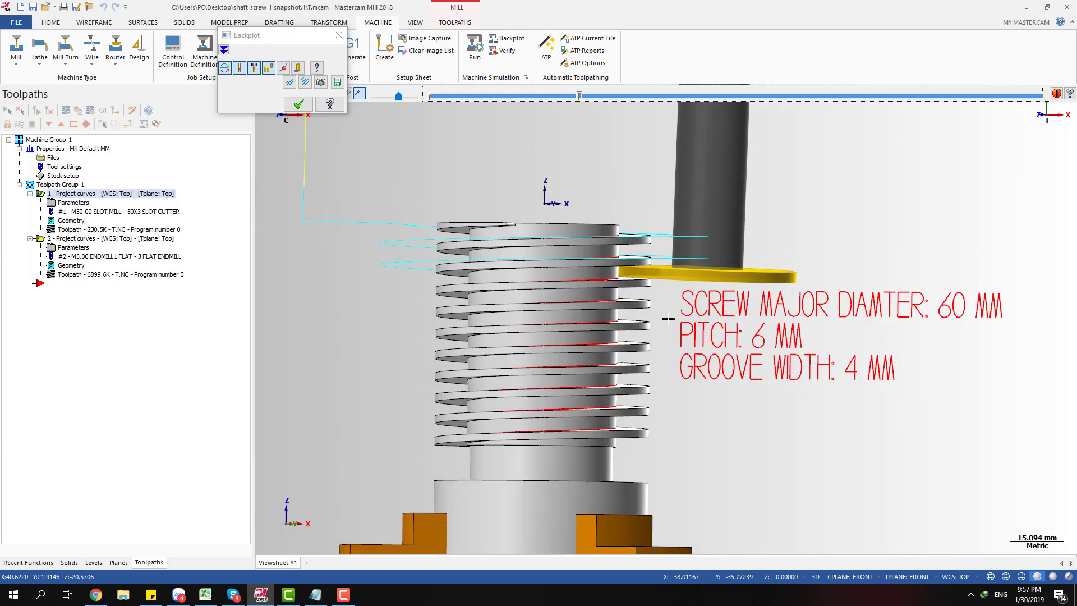
{"action": "scroll", "coordinate": [651, 281], "scroll_direction": "up", "scroll_amount": 5}
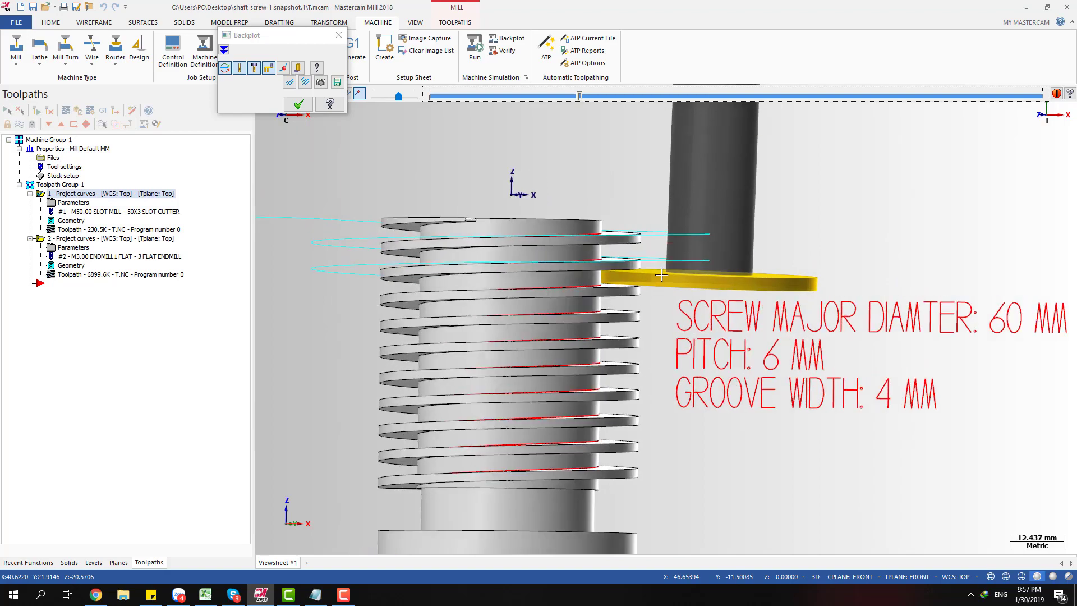
{"action": "middle_click_drag", "start_coordinate": [704, 278], "coordinate": [620, 285]}
{"action": "scroll", "coordinate": [525, 286], "scroll_direction": "down", "scroll_amount": 5}
{"action": "key", "text": "alt+2"}
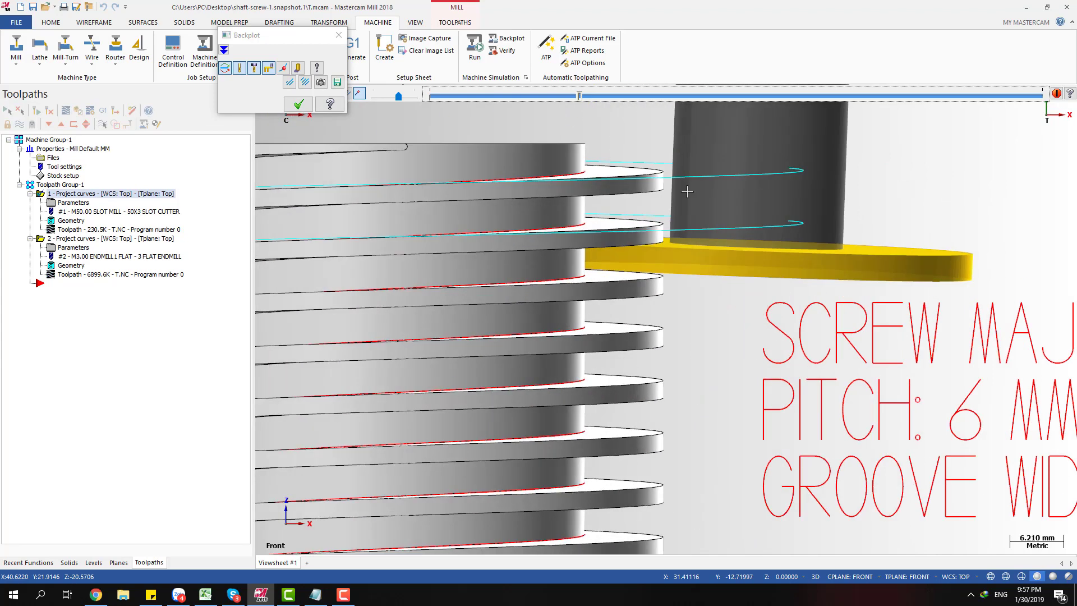
{"action": "scroll", "coordinate": [712, 236], "scroll_direction": "down", "scroll_amount": 5}
{"action": "left_click_drag", "start_coordinate": [580, 96], "coordinate": [597, 96]}
{"action": "scroll", "coordinate": [591, 237], "scroll_direction": "up", "scroll_amount": 3}
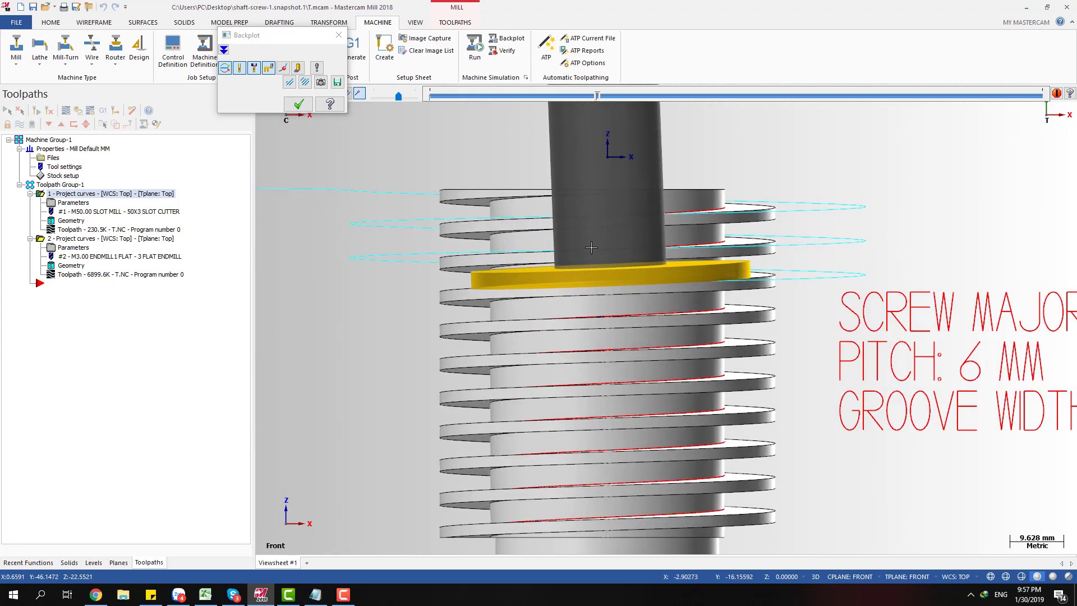
- Examine the tilt of the slot cutter, its shank and holder against the screw and chuck from the front view
{"action": "scroll", "coordinate": [591, 247], "scroll_direction": "down", "scroll_amount": 5}
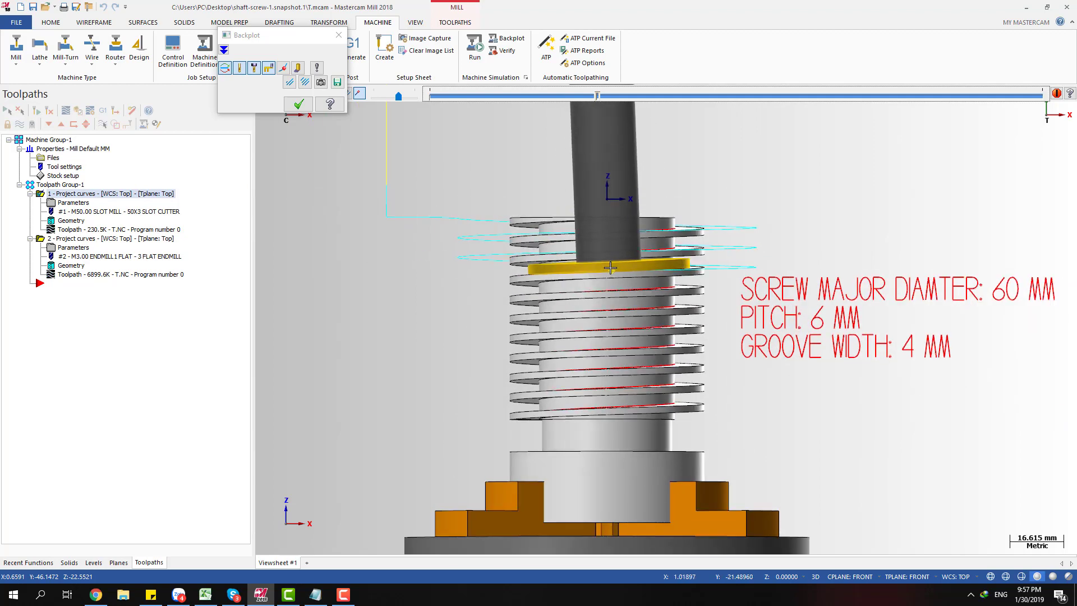
{"action": "scroll", "coordinate": [602, 272], "scroll_direction": "up", "scroll_amount": 9}
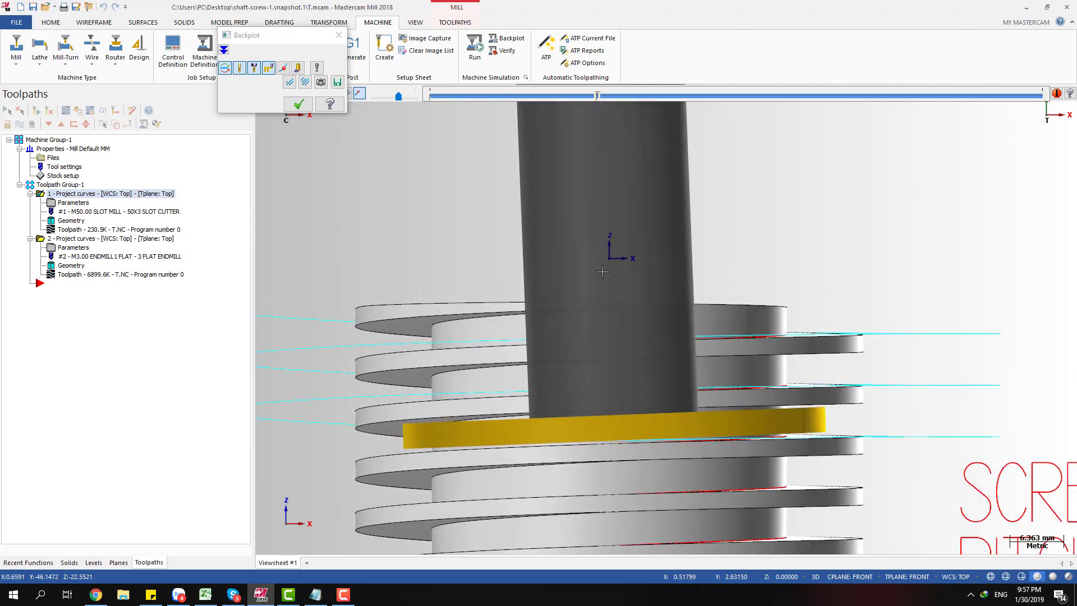
{"action": "scroll", "coordinate": [611, 269], "scroll_direction": "down", "scroll_amount": 15}
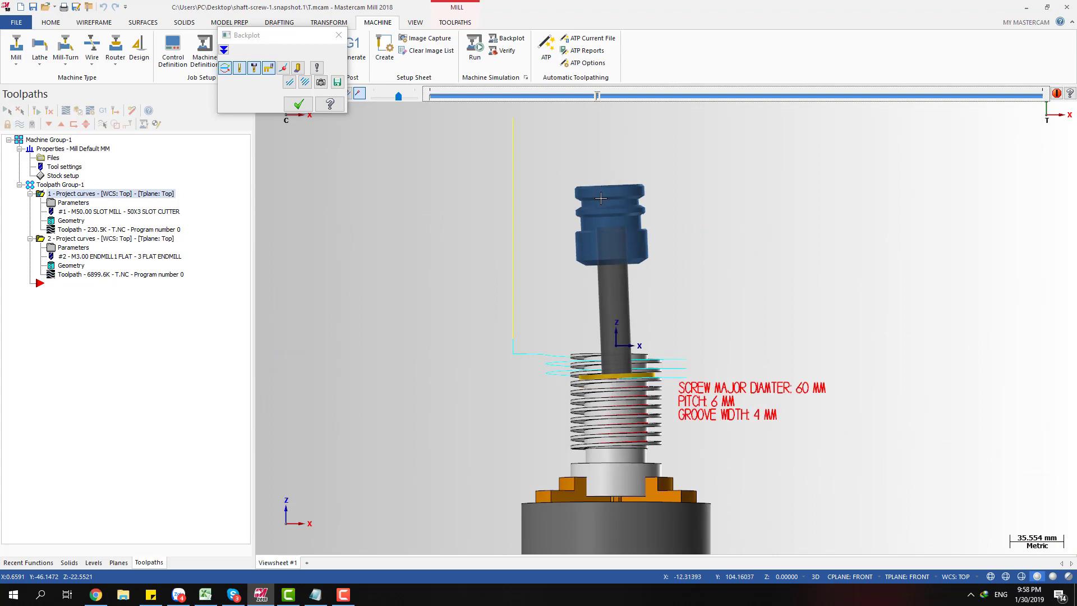
{"action": "scroll", "coordinate": [626, 326], "scroll_direction": "up", "scroll_amount": 3}
{"action": "scroll", "coordinate": [586, 262], "scroll_direction": "down", "scroll_amount": 5}
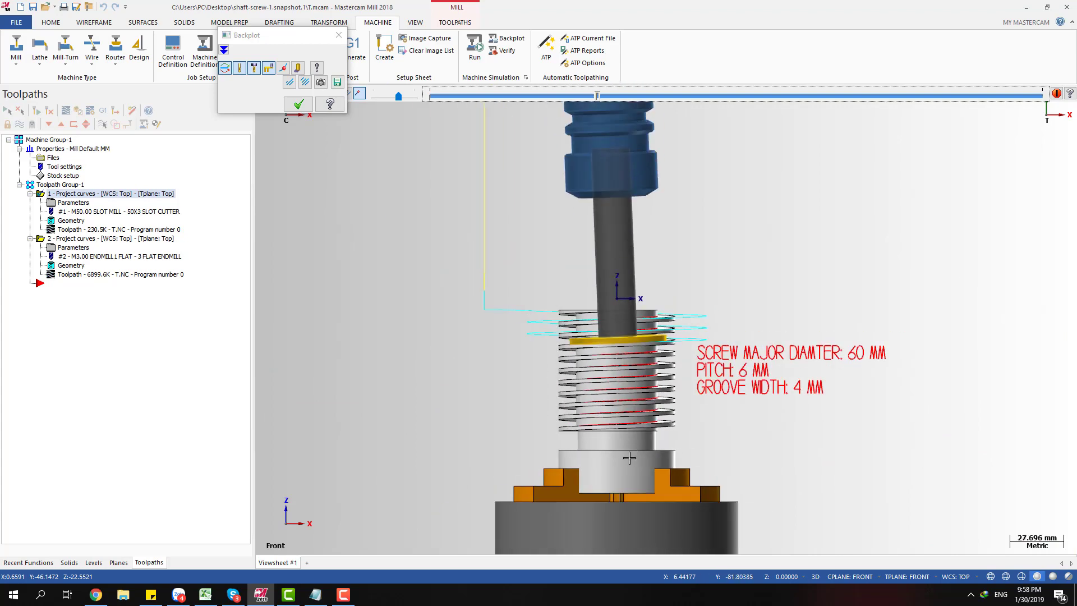
{"action": "scroll", "coordinate": [618, 353], "scroll_direction": "up", "scroll_amount": 2}
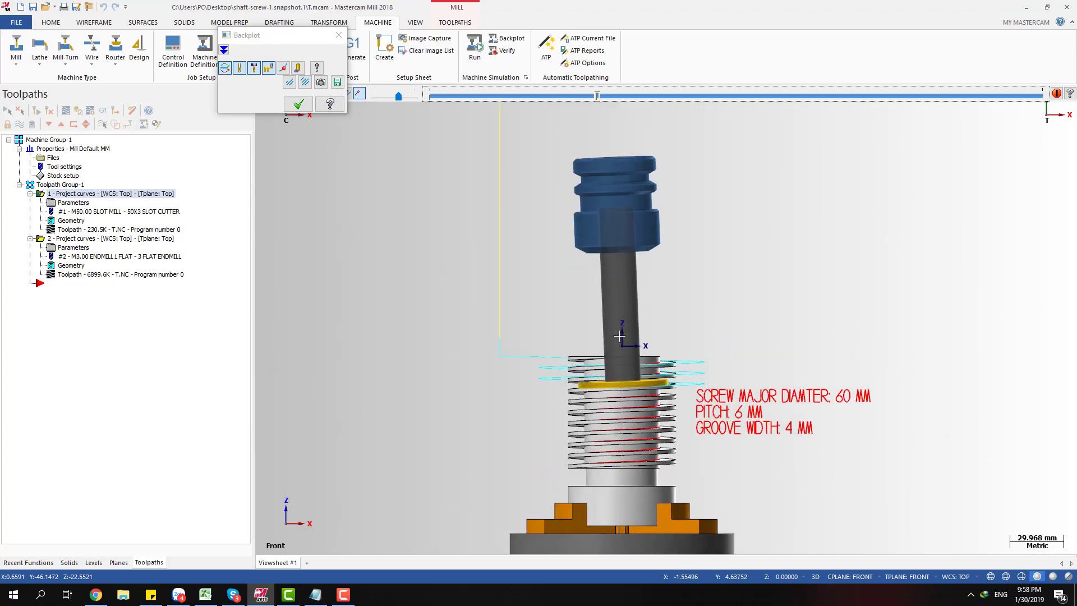
{"action": "scroll", "coordinate": [619, 301], "scroll_direction": "up", "scroll_amount": 8}
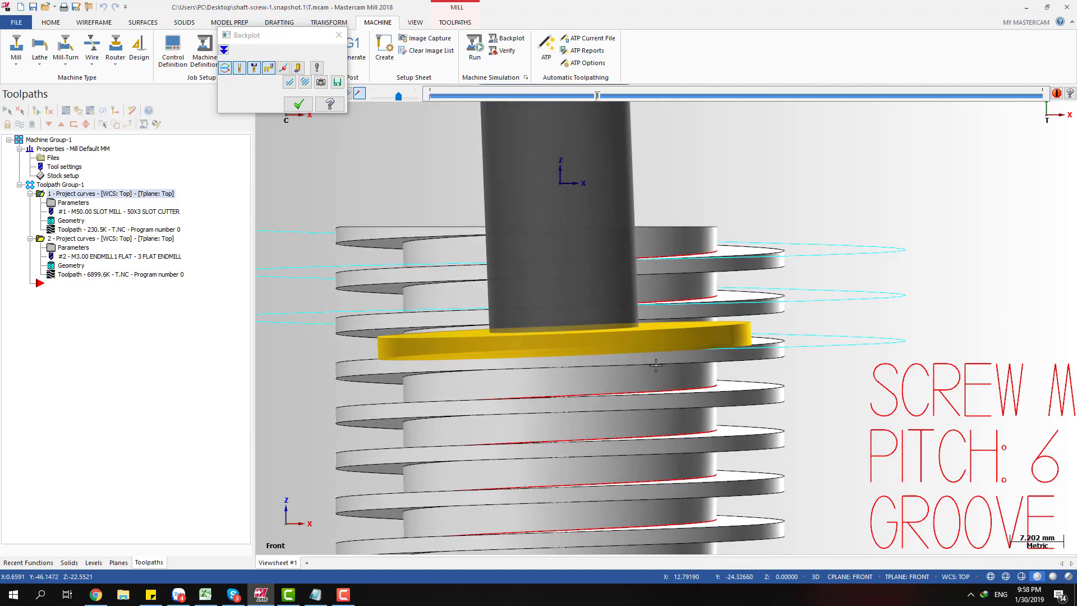
- Inspect from several angles how the tilted slot cutter disc lines up with the helical groove
{"action": "scroll", "coordinate": [657, 336], "scroll_direction": "down", "scroll_amount": 1}
{"action": "middle_click_drag", "start_coordinate": [657, 335], "coordinate": [682, 320]}
{"action": "scroll", "coordinate": [727, 324], "scroll_direction": "up", "scroll_amount": 1}
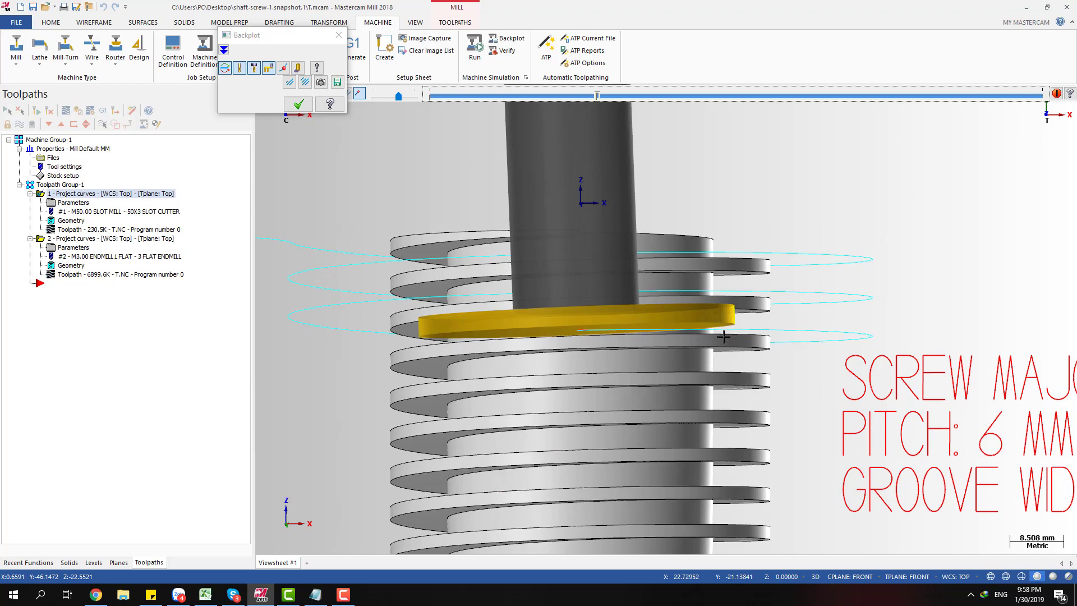
{"action": "key", "text": "alt+2"}
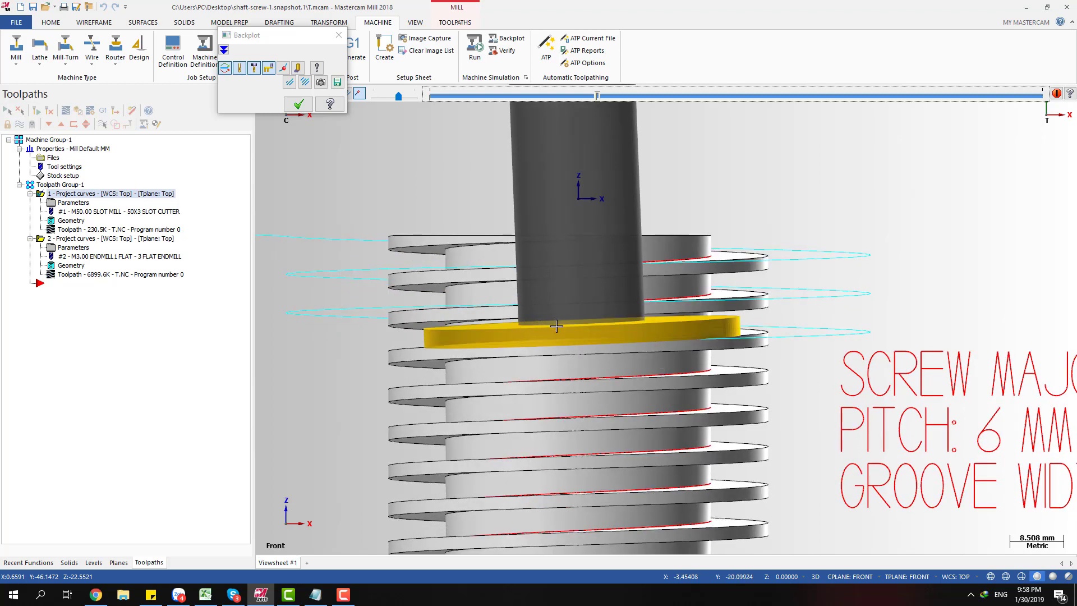
{"action": "middle_click_drag", "start_coordinate": [679, 339], "coordinate": [685, 297]}
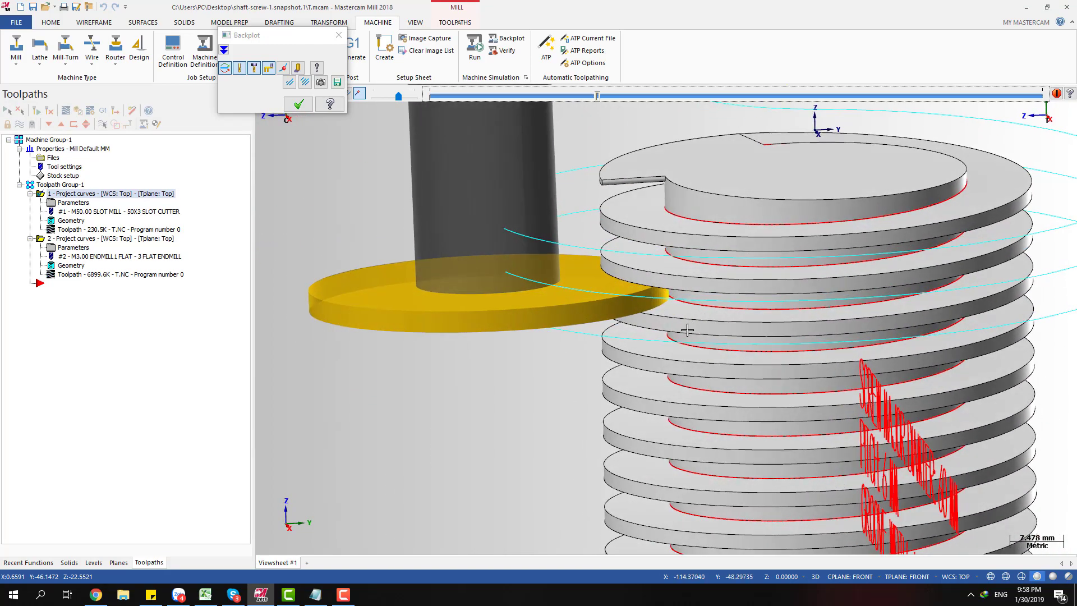
{"action": "scroll", "coordinate": [583, 320], "scroll_direction": "down", "scroll_amount": 2}
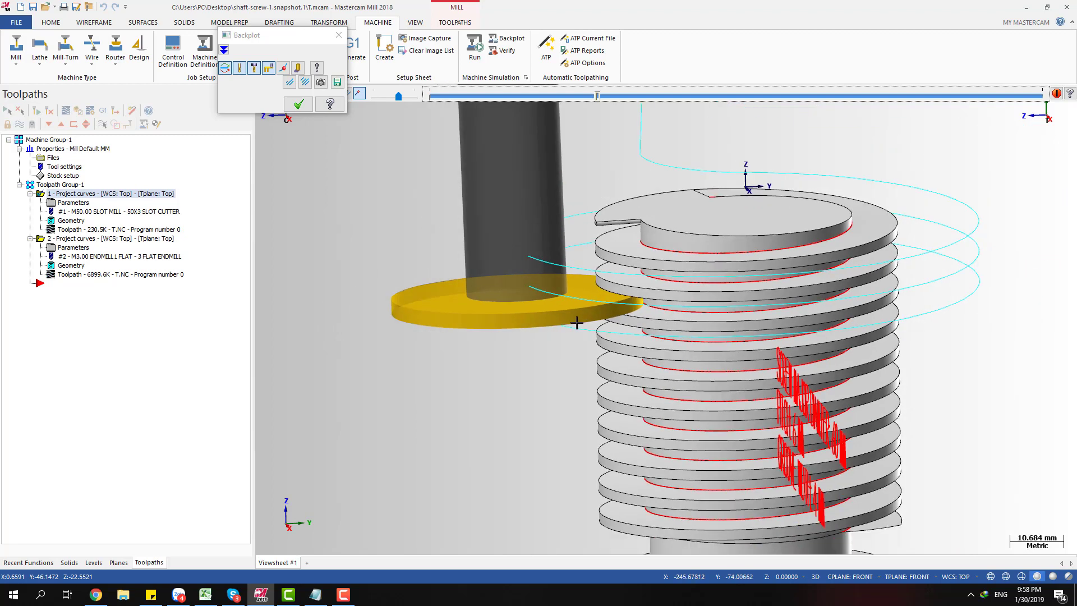
{"action": "scroll", "coordinate": [543, 315], "scroll_direction": "down", "scroll_amount": 1}
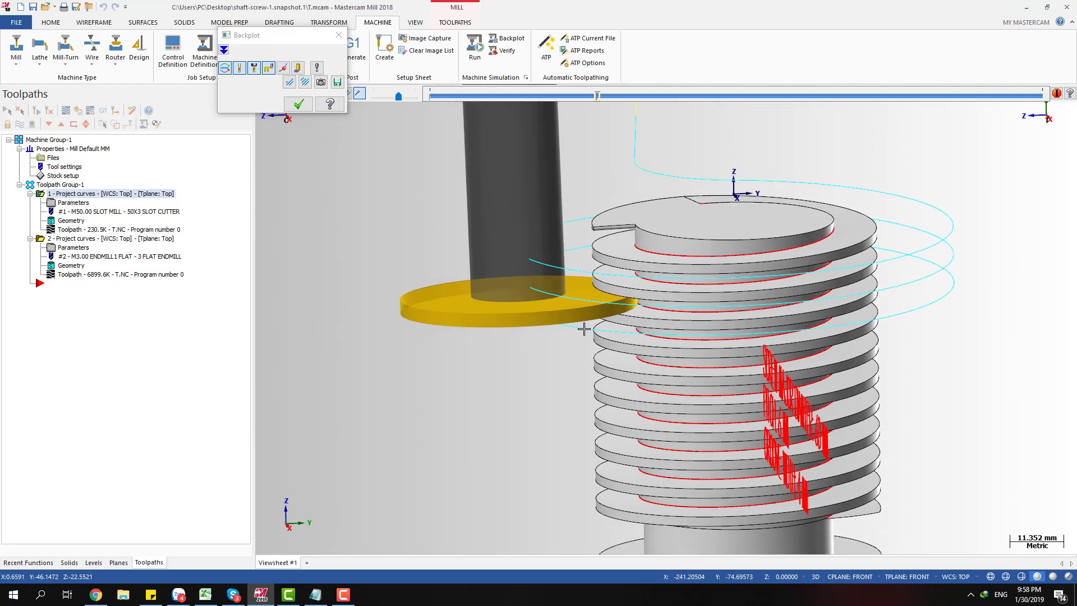
- Check the cutter and holder tilt over the screw from the front view, and close the backplot
{"action": "key", "text": "alt+s"}
{"action": "key", "text": "alt+s"}
{"action": "key", "text": "alt+2"}
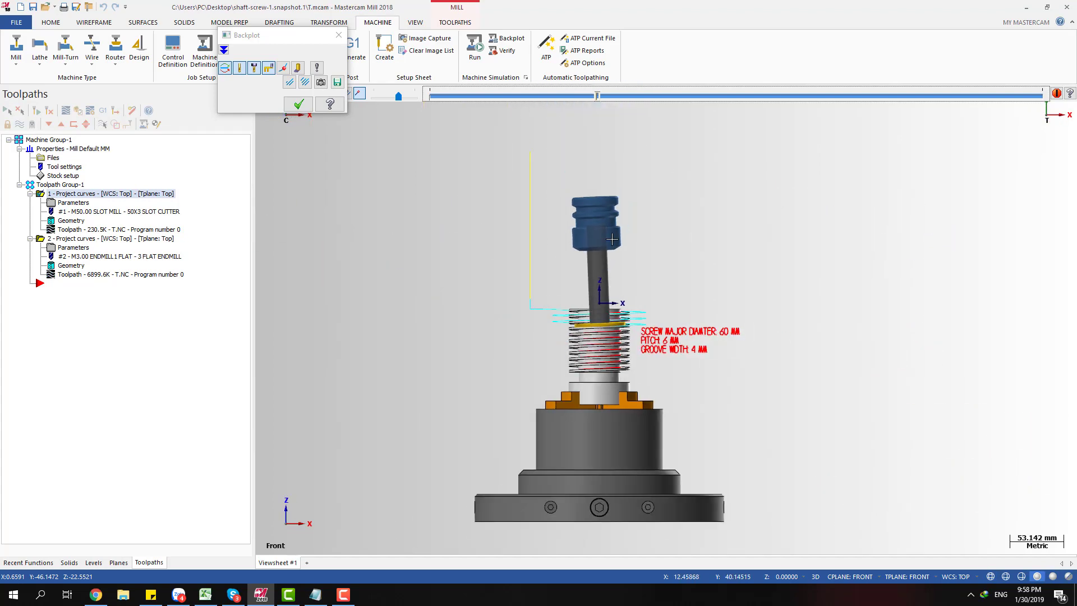
{"action": "scroll", "coordinate": [597, 336], "scroll_direction": "up", "scroll_amount": 7}
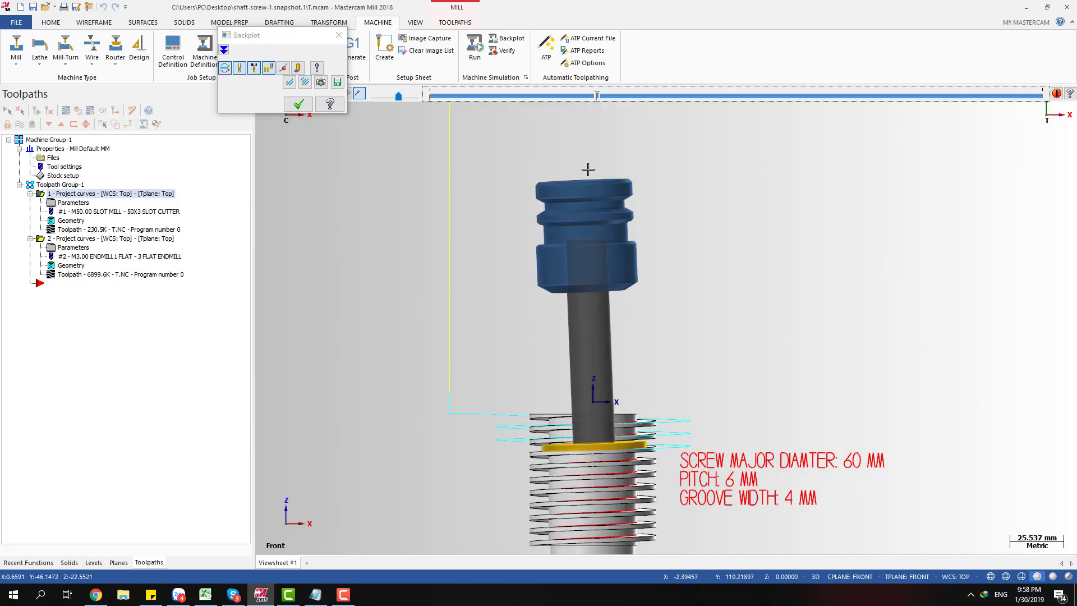
{"action": "scroll", "coordinate": [599, 231], "scroll_direction": "down", "scroll_amount": 4}
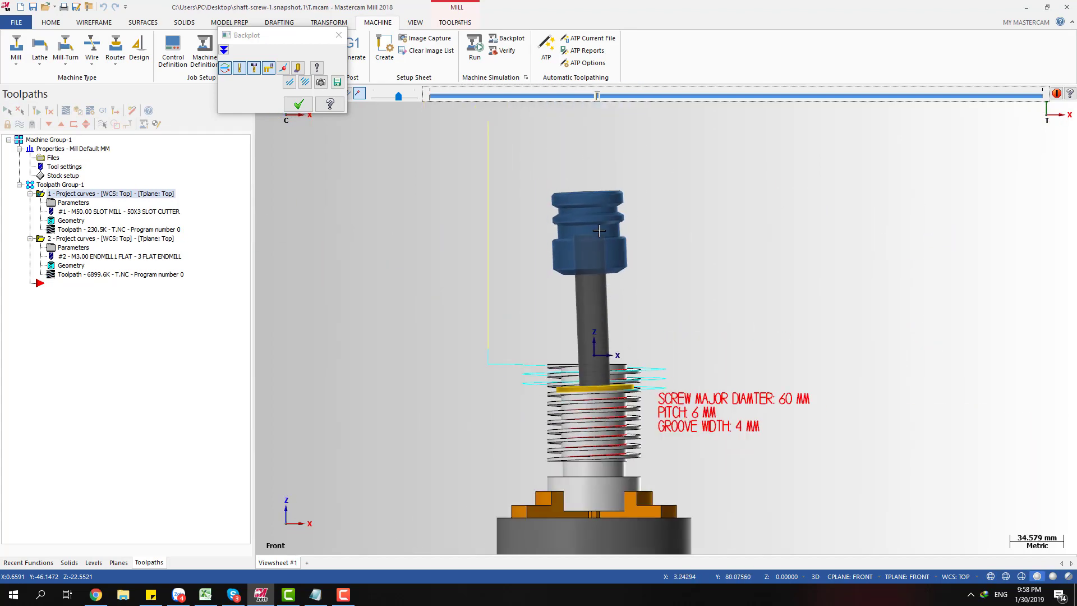
{"action": "left_click", "coordinate": [298, 103]}
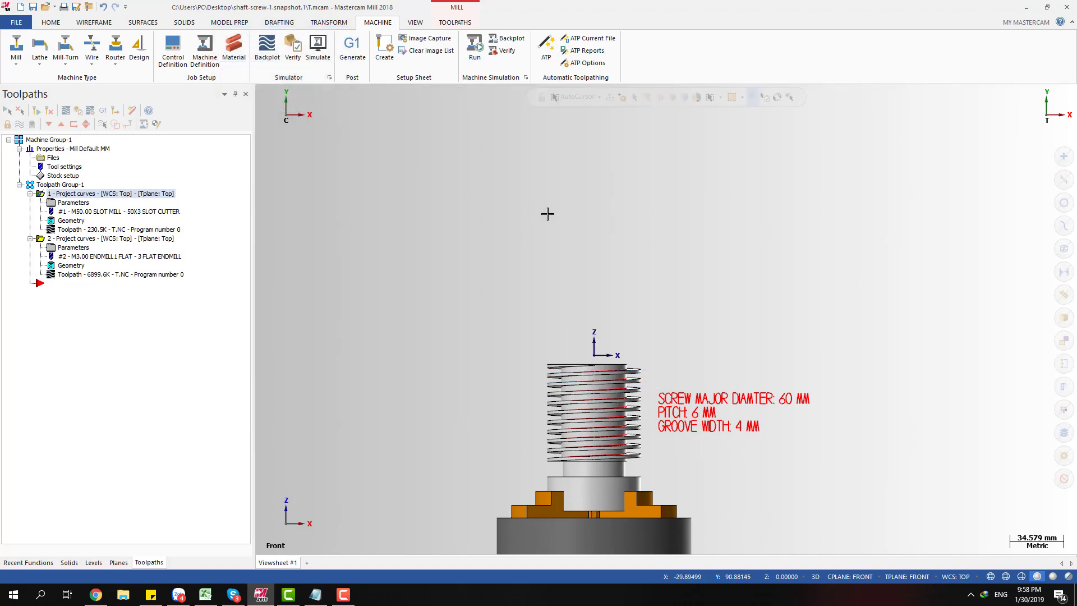
- Backplot the first Project curves toolpath from an angled view and follow the slot cutter down to the screw's lowest turns
{"action": "middle_click_drag", "start_coordinate": [548, 214], "coordinate": [574, 245]}
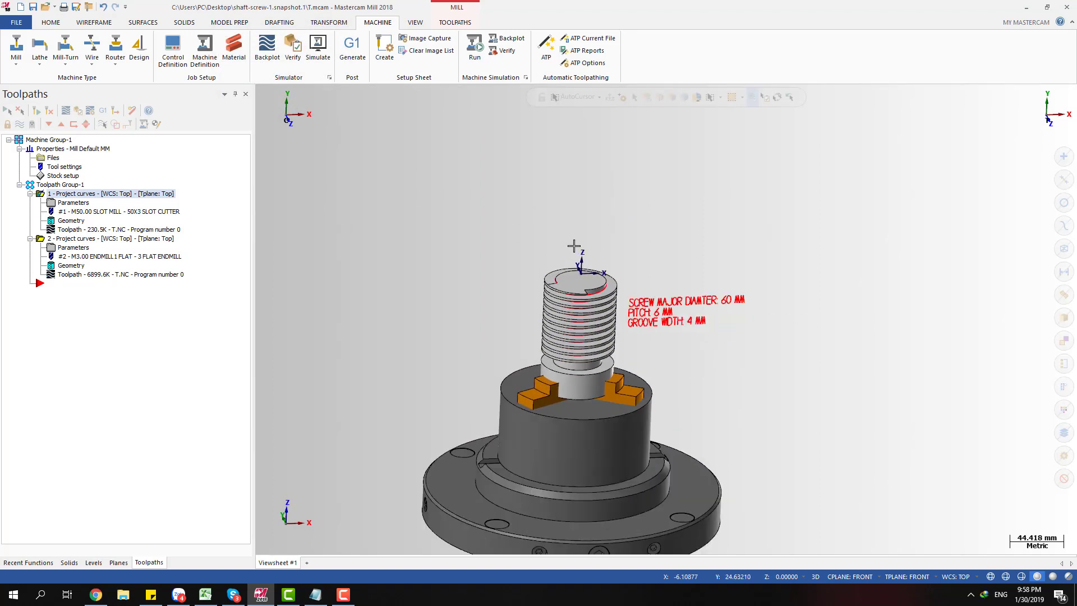
{"action": "scroll", "coordinate": [573, 245], "scroll_direction": "down", "scroll_amount": 4}
{"action": "left_click", "coordinate": [42, 195]}
{"action": "left_click", "coordinate": [75, 238], "text": "ctrl"}
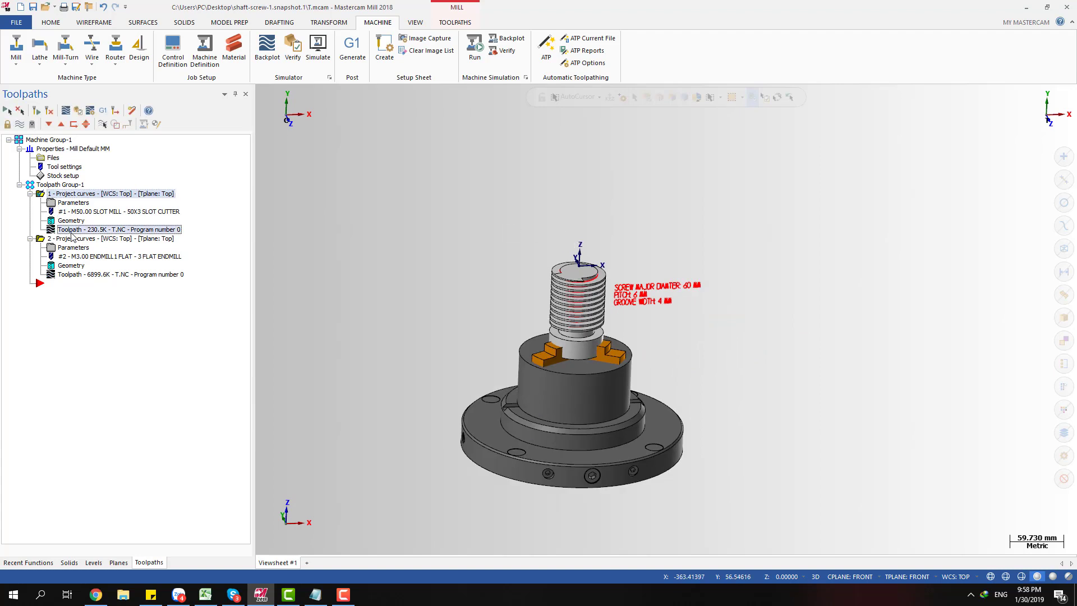
{"action": "left_click", "coordinate": [66, 110]}
{"action": "left_click_drag", "start_coordinate": [430, 99], "coordinate": [560, 117]}
{"action": "scroll", "coordinate": [542, 304], "scroll_direction": "up", "scroll_amount": 6}
{"action": "scroll", "coordinate": [541, 305], "scroll_direction": "up", "scroll_amount": 2}
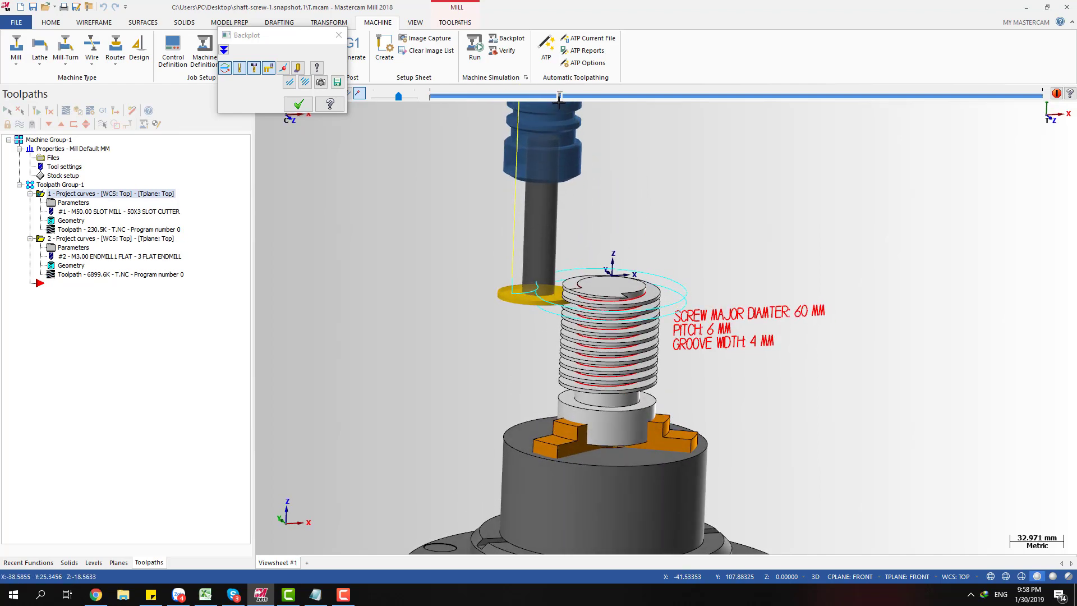
{"action": "left_click_drag", "start_coordinate": [561, 96], "coordinate": [960, 110]}
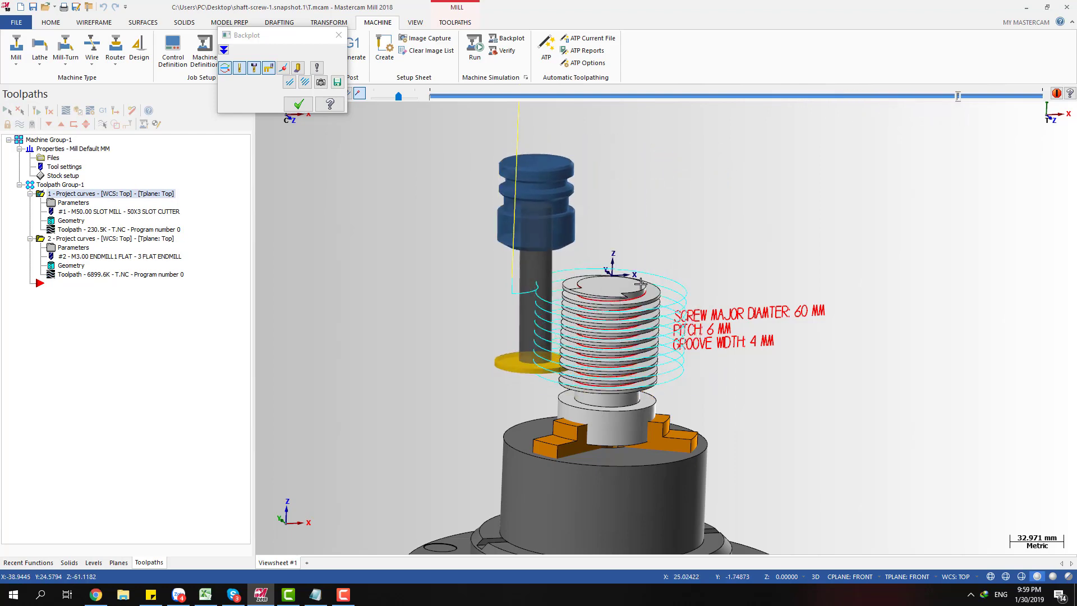
{"action": "scroll", "coordinate": [607, 324], "scroll_direction": "up", "scroll_amount": 4}
{"action": "middle_click_drag", "start_coordinate": [545, 393], "coordinate": [577, 397]}
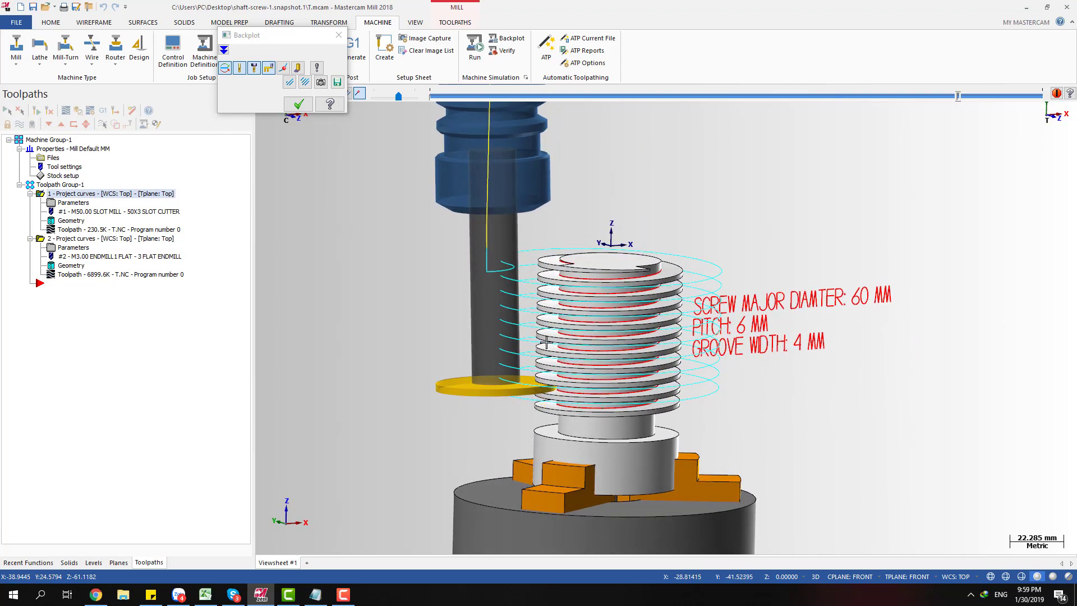
{"action": "scroll", "coordinate": [614, 303], "scroll_direction": "down", "scroll_amount": 1}
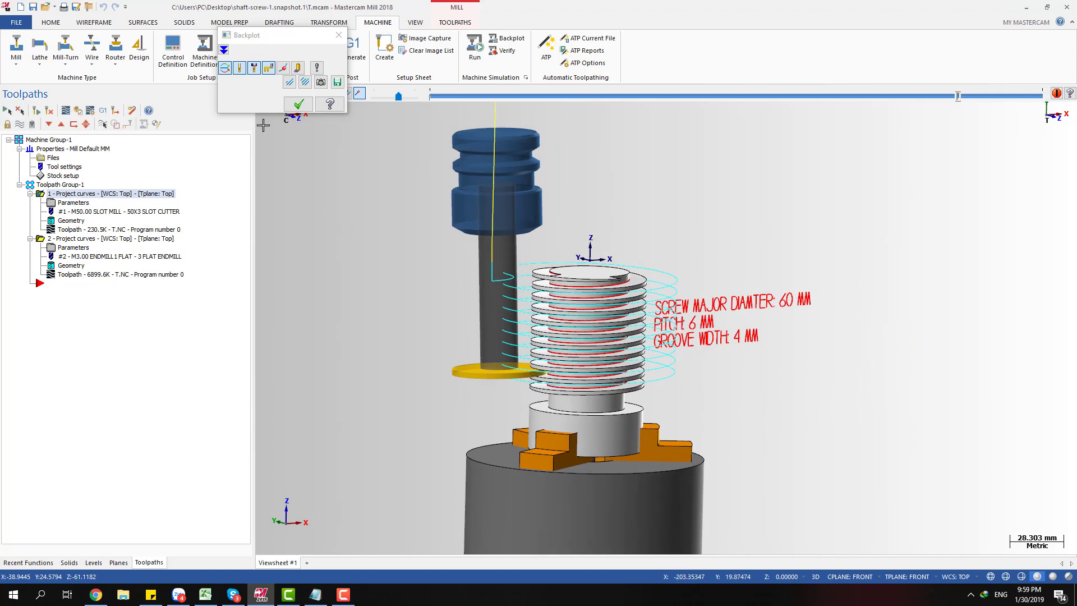
- Close the backplot and place the toolpath insert arrow directly after the first Project curves operation
{"action": "left_click", "coordinate": [299, 105]}
{"action": "left_click", "coordinate": [75, 125]}
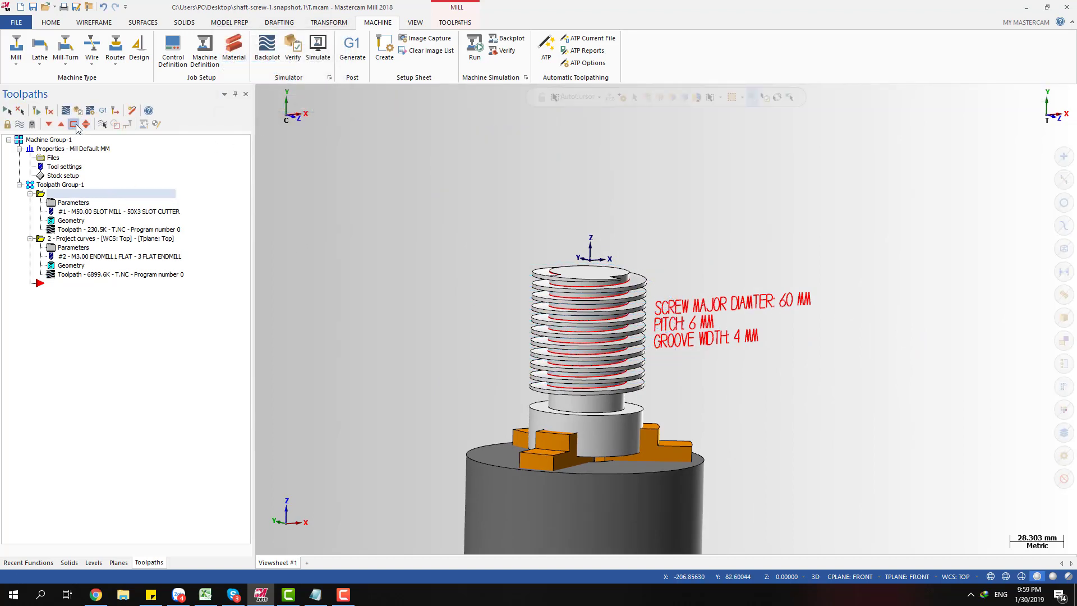
{"action": "left_click", "coordinate": [61, 195]}
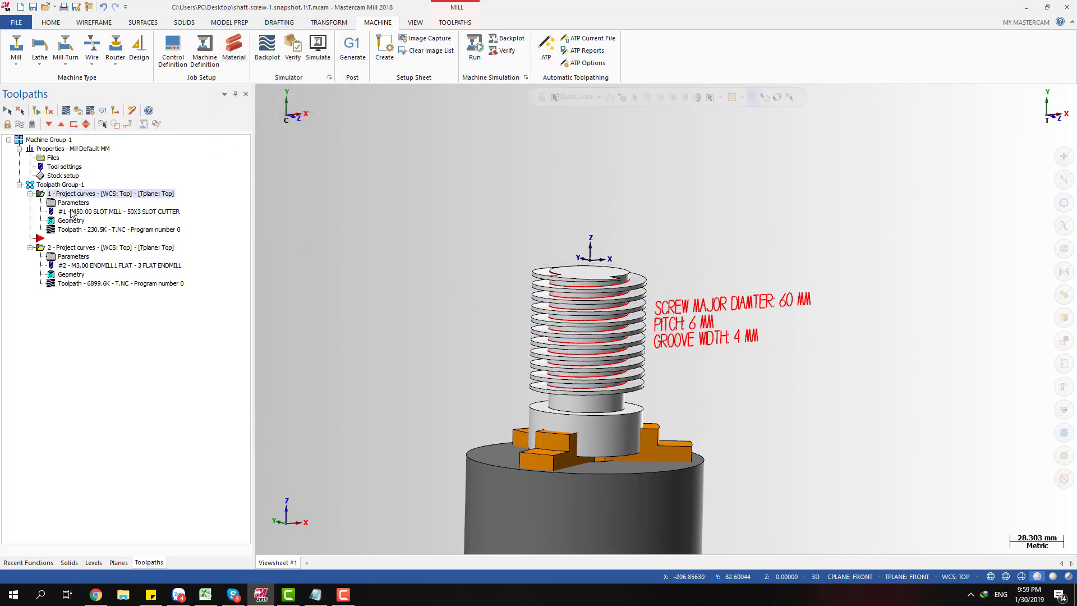
- Set the cutting side offset to 5 in the first Project curves toolpath's cut pattern and regenerate the operation
{"action": "left_click", "coordinate": [71, 203]}
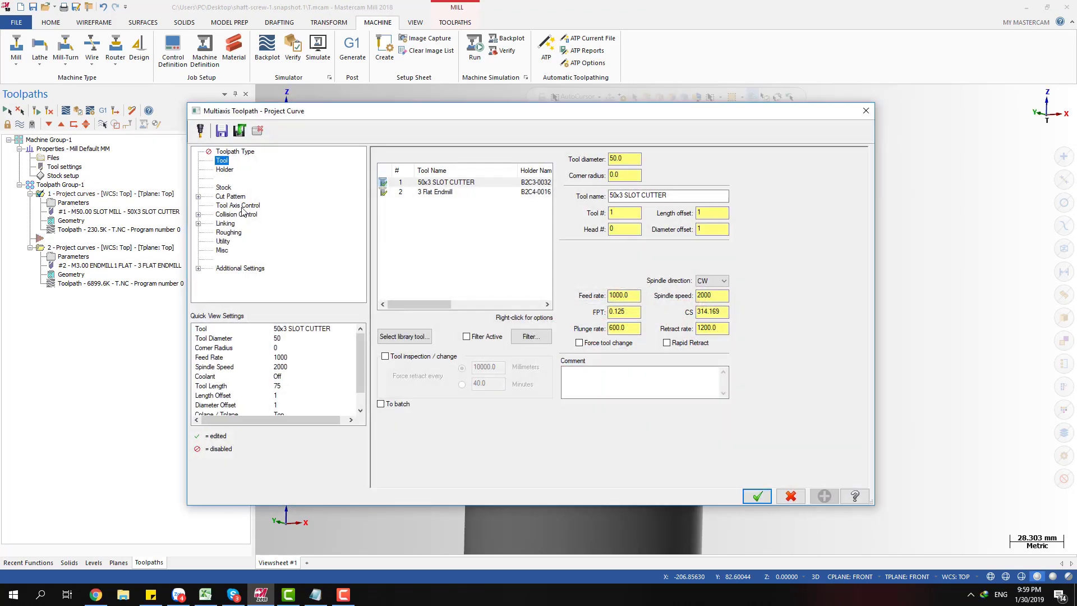
{"action": "left_click", "coordinate": [230, 196]}
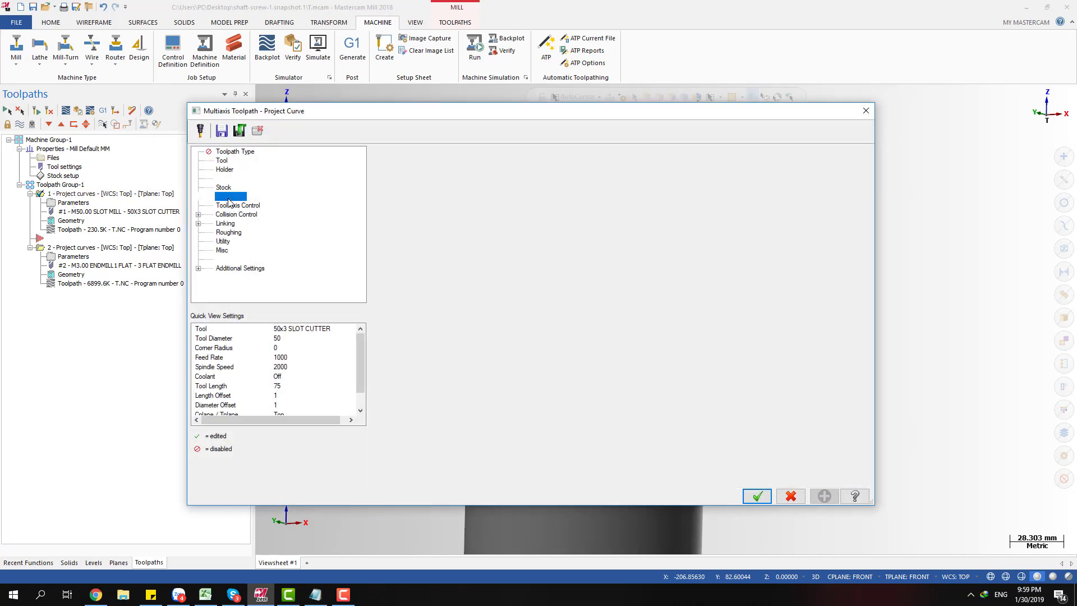
{"action": "double_click", "coordinate": [470, 278]}
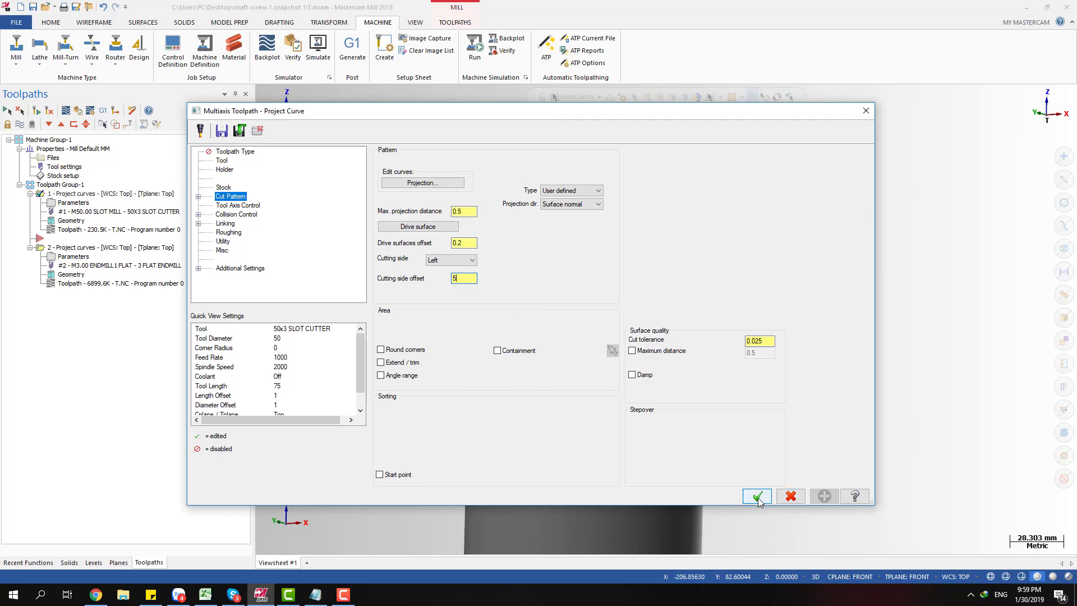
{"action": "left_click", "coordinate": [757, 496]}
{"action": "left_click", "coordinate": [37, 112]}
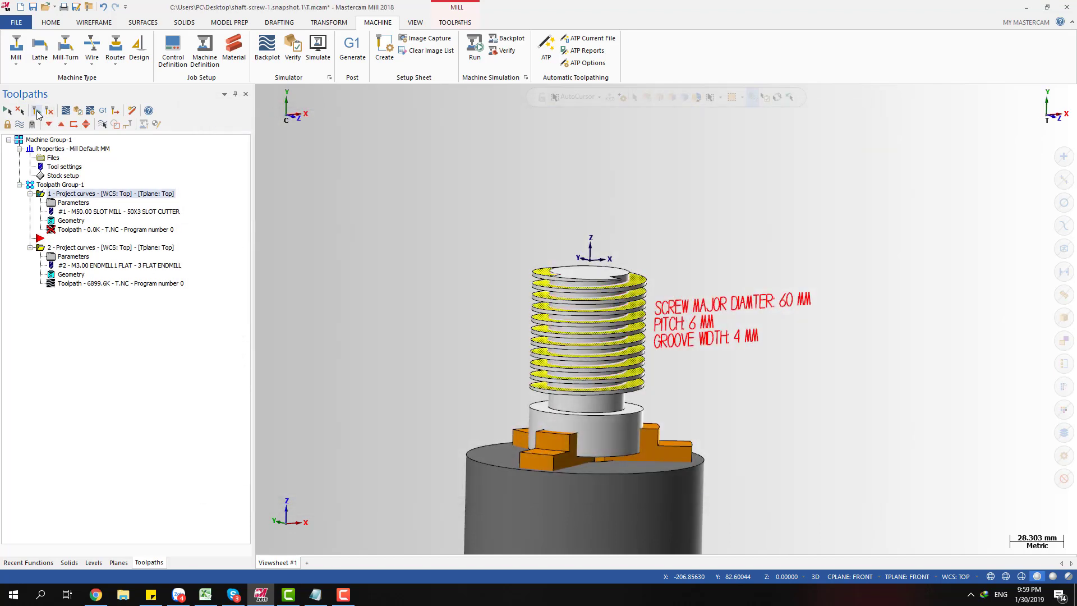
- Backplot the regenerated first toolpath along the upper turns and examine the slot cutter's position relative to the screw groove
{"action": "left_click", "coordinate": [82, 231]}
{"action": "left_click_drag", "start_coordinate": [432, 96], "coordinate": [612, 107]}
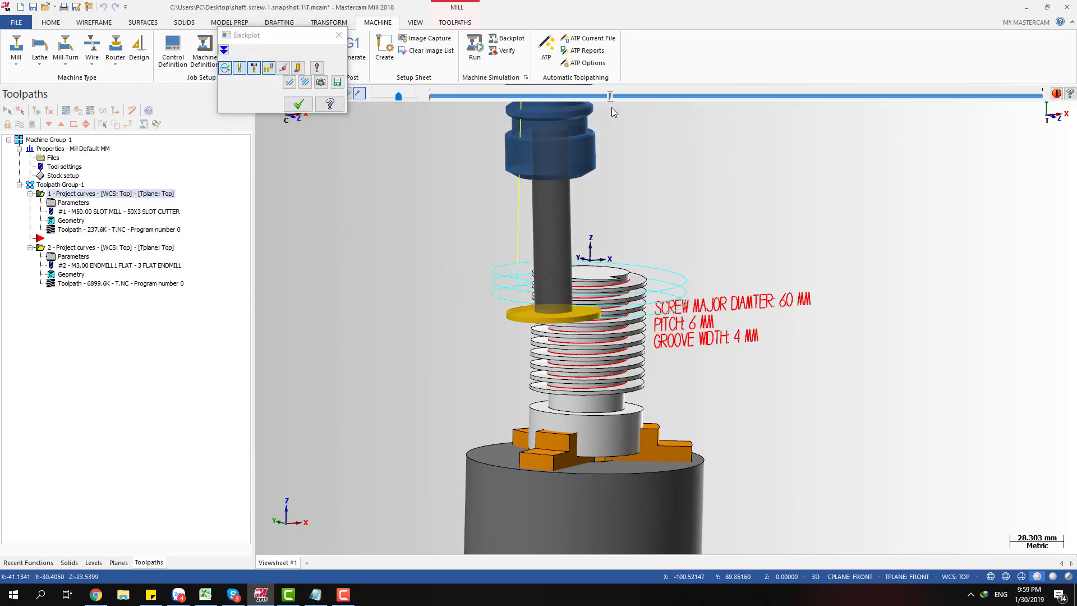
{"action": "scroll", "coordinate": [542, 334], "scroll_direction": "up", "scroll_amount": 4}
{"action": "scroll", "coordinate": [522, 325], "scroll_direction": "up", "scroll_amount": 4}
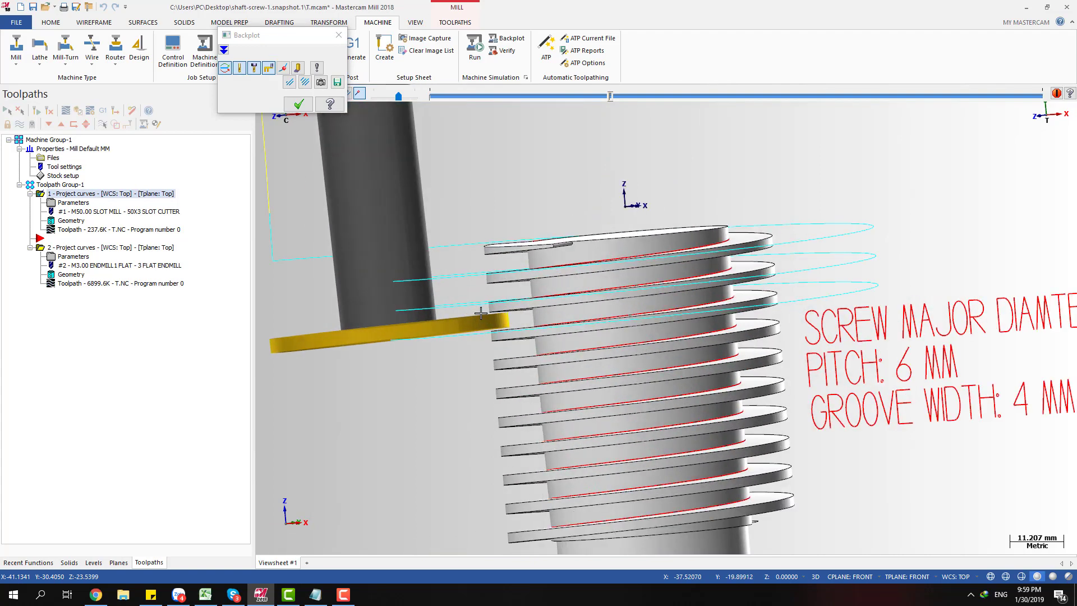
{"action": "scroll", "coordinate": [509, 317], "scroll_direction": "down", "scroll_amount": 2}
{"action": "scroll", "coordinate": [509, 317], "scroll_direction": "up", "scroll_amount": 1}
{"action": "scroll", "coordinate": [509, 317], "scroll_direction": "down", "scroll_amount": 4}
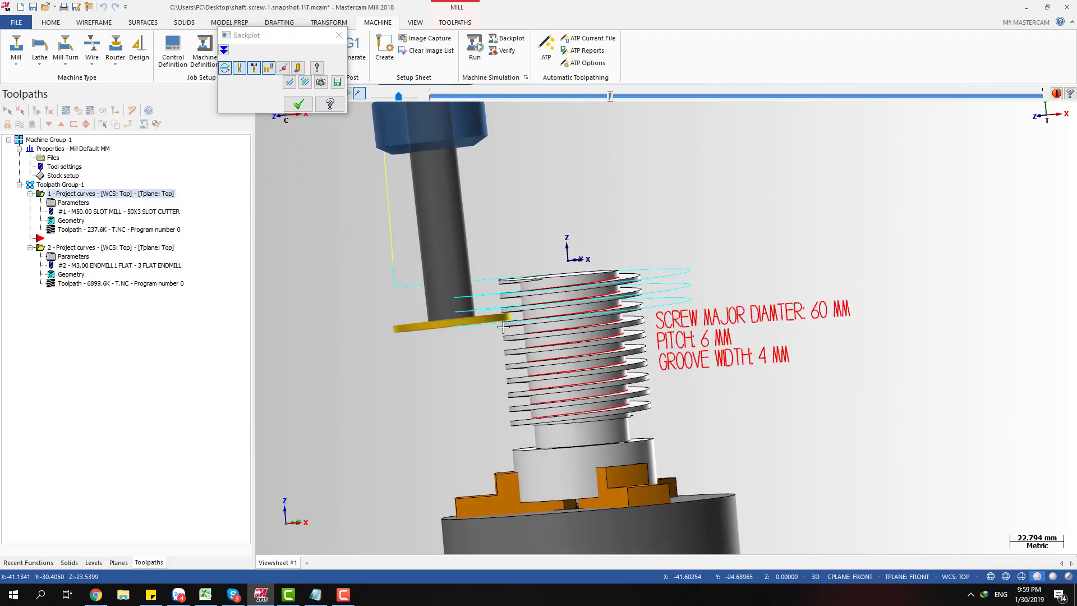
{"action": "scroll", "coordinate": [559, 348], "scroll_direction": "down", "scroll_amount": 2}
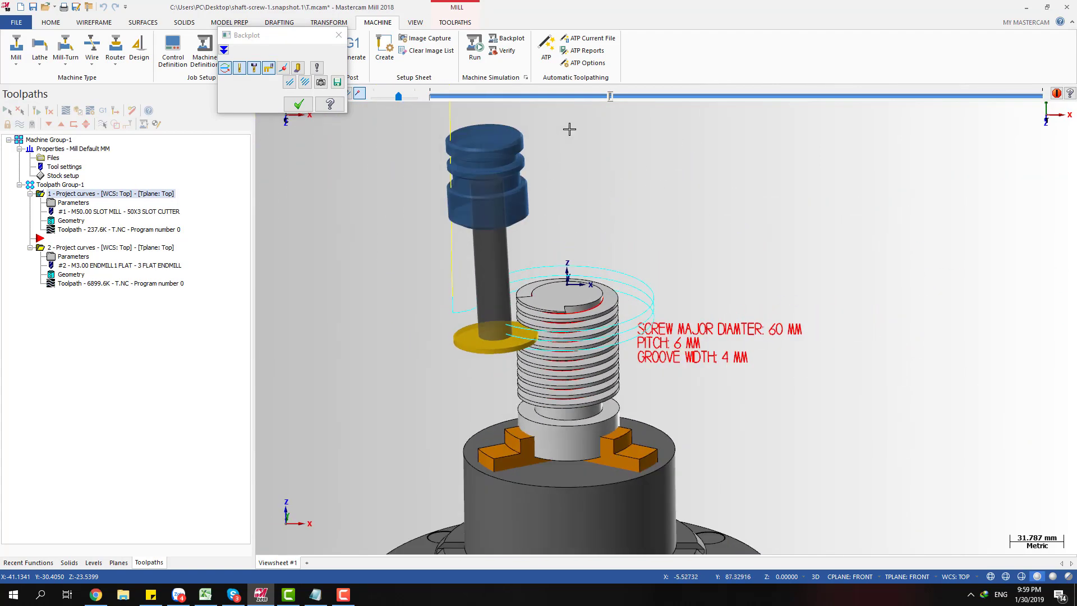
- Follow the first toolpath's backplot down to the screw's lower turns and close the backplot
{"action": "left_click", "coordinate": [617, 97]}
{"action": "left_click_drag", "start_coordinate": [622, 96], "coordinate": [923, 128]}
{"action": "scroll", "coordinate": [609, 274], "scroll_direction": "down", "scroll_amount": 3}
{"action": "middle_click_drag", "start_coordinate": [568, 315], "coordinate": [592, 305]}
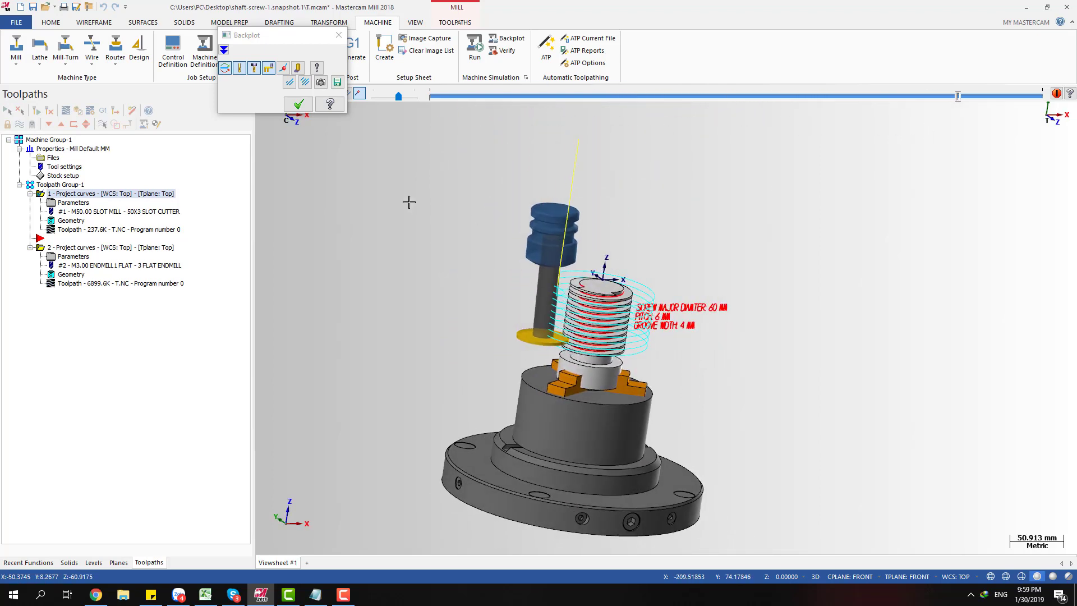
{"action": "left_click", "coordinate": [301, 106]}
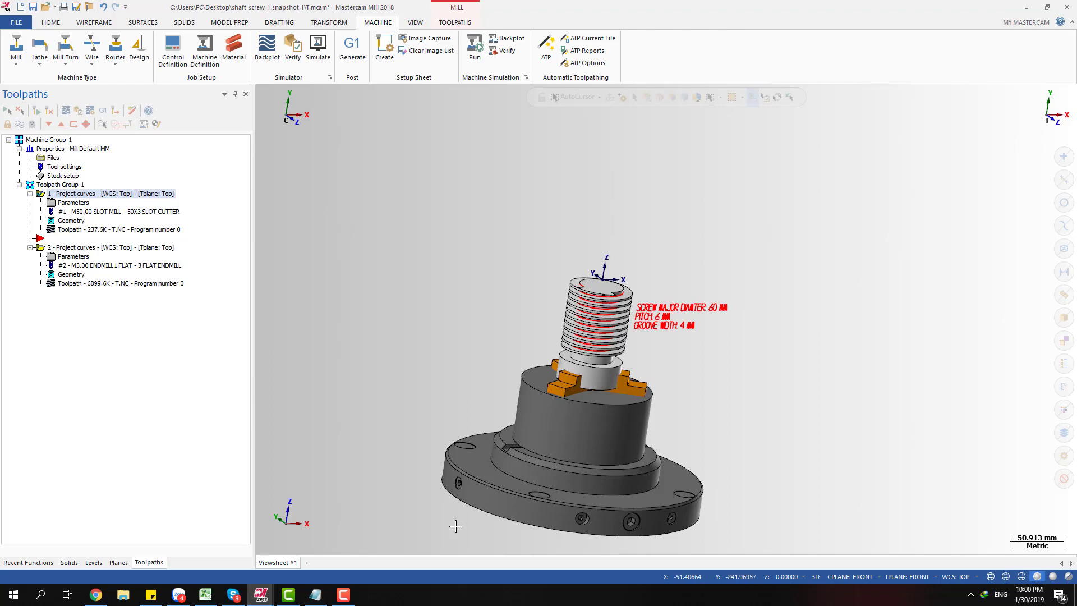
- Switch to the Machine Simulation window and examine the slot cutter, screw and rotary table setup
{"action": "mouse_move", "coordinate": [261, 596]}
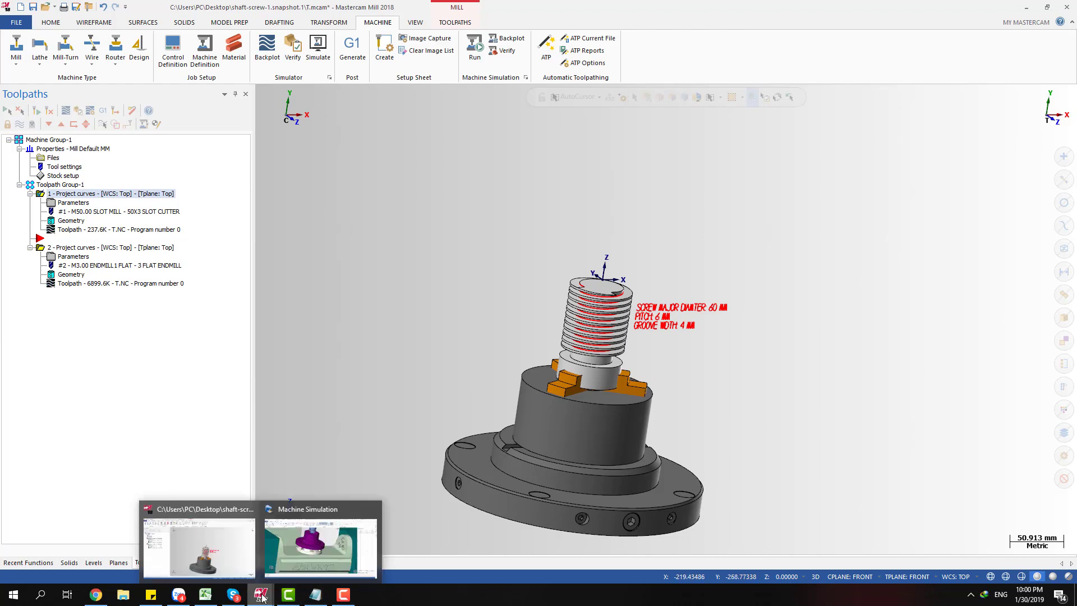
{"action": "left_click", "coordinate": [324, 541]}
{"action": "scroll", "coordinate": [436, 283], "scroll_direction": "down", "scroll_amount": 2}
{"action": "scroll", "coordinate": [438, 283], "scroll_direction": "up", "scroll_amount": 2}
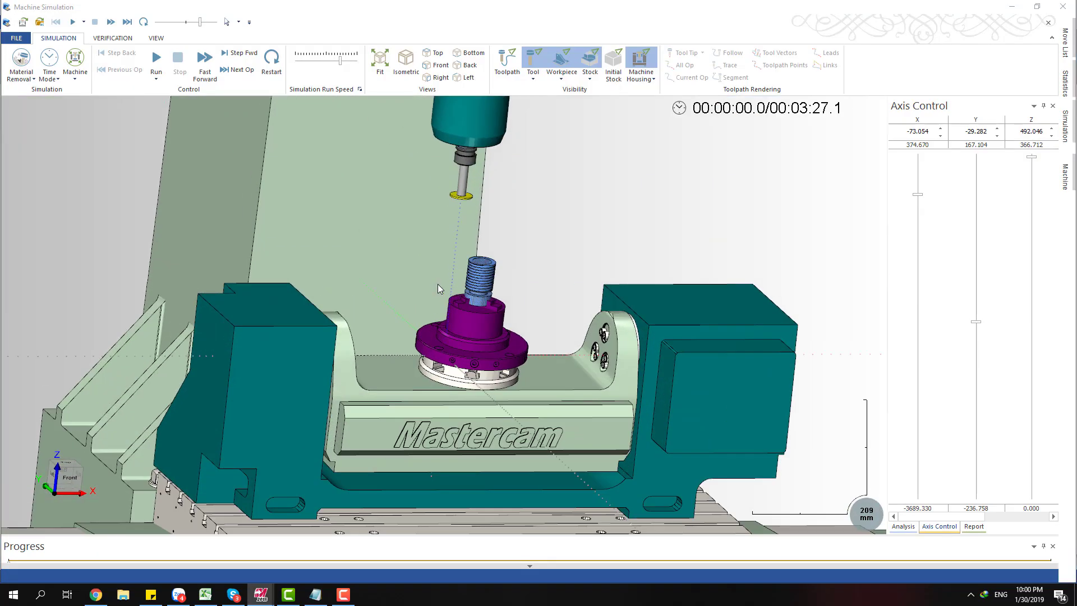
{"action": "scroll", "coordinate": [457, 292], "scroll_direction": "up", "scroll_amount": 5}
{"action": "scroll", "coordinate": [481, 267], "scroll_direction": "down", "scroll_amount": 5}
{"action": "scroll", "coordinate": [494, 225], "scroll_direction": "up", "scroll_amount": 5}
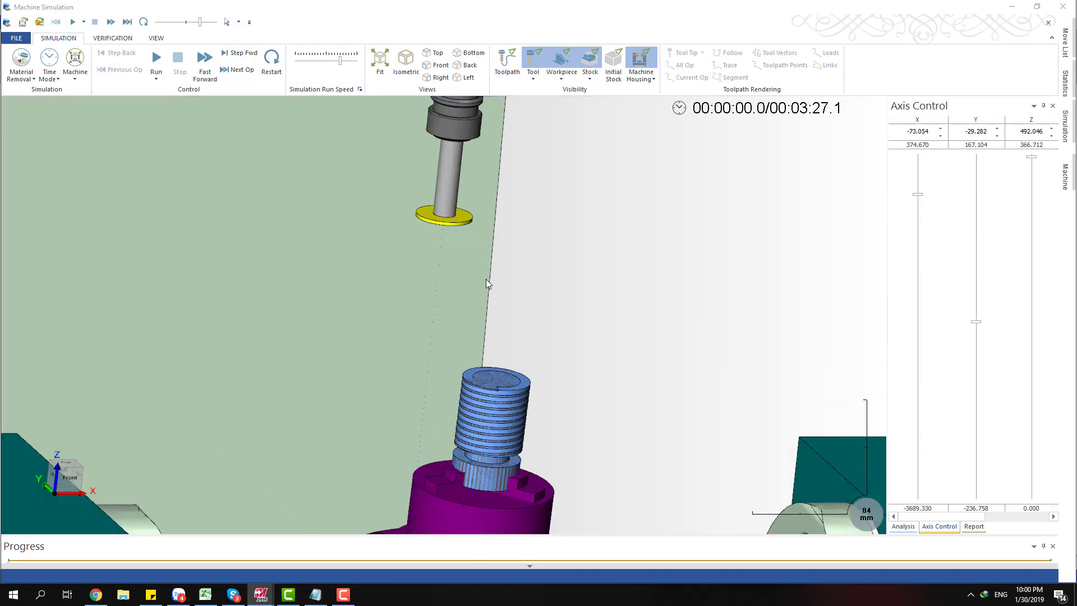
{"action": "scroll", "coordinate": [485, 281], "scroll_direction": "down", "scroll_amount": 5}
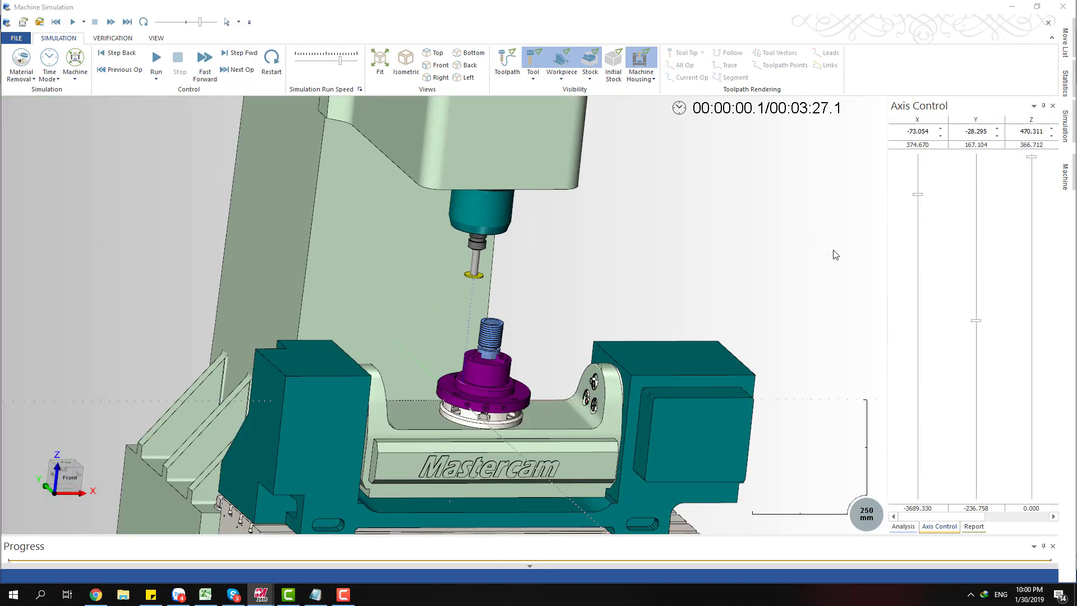
- Bring the A and B axis values into view and examine the screw's tilt under the cutter from the Right view
{"action": "left_click_drag", "start_coordinate": [939, 519], "coordinate": [1001, 519]}
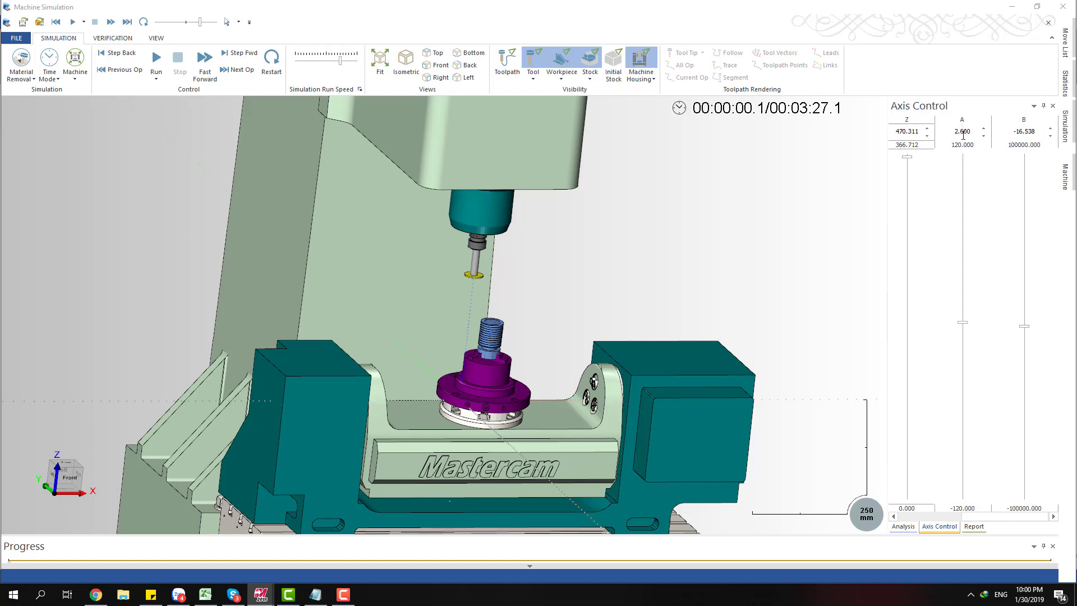
{"action": "scroll", "coordinate": [469, 352], "scroll_direction": "down", "scroll_amount": 4}
{"action": "middle_click_drag", "start_coordinate": [470, 354], "coordinate": [363, 375]}
{"action": "scroll", "coordinate": [424, 365], "scroll_direction": "up", "scroll_amount": 9}
{"action": "middle_click_drag", "start_coordinate": [479, 350], "coordinate": [439, 336]}
{"action": "scroll", "coordinate": [440, 335], "scroll_direction": "down", "scroll_amount": 6}
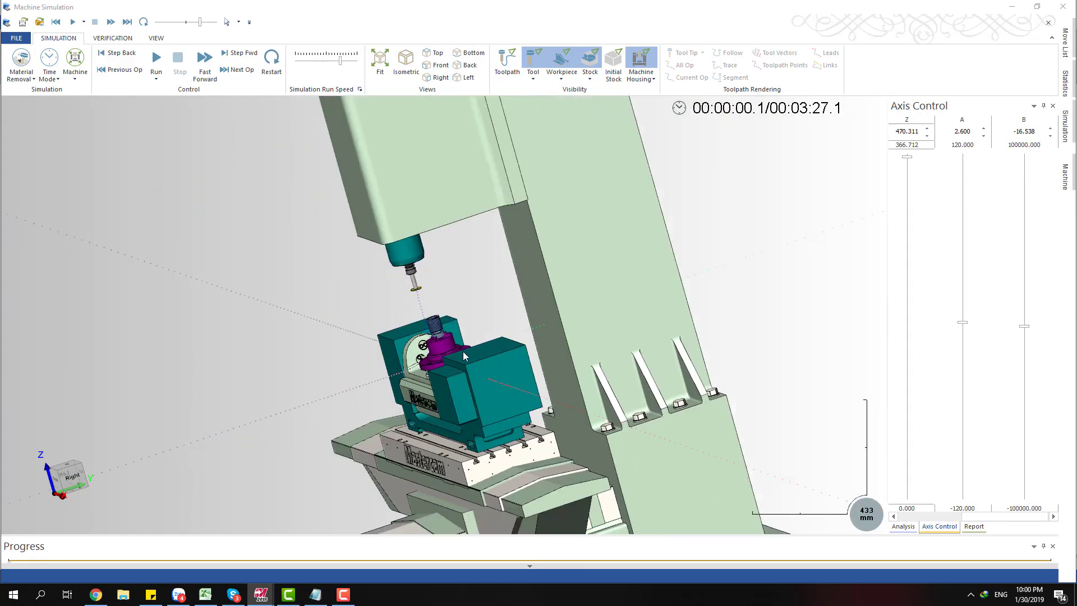
{"action": "key", "text": "alt+5"}
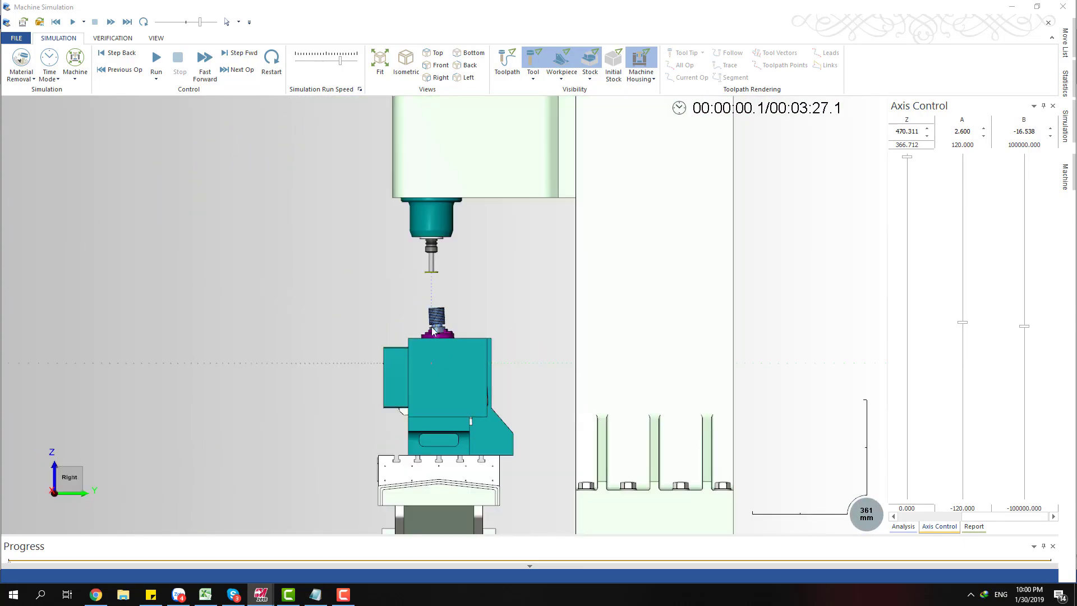
{"action": "scroll", "coordinate": [432, 325], "scroll_direction": "up", "scroll_amount": 7}
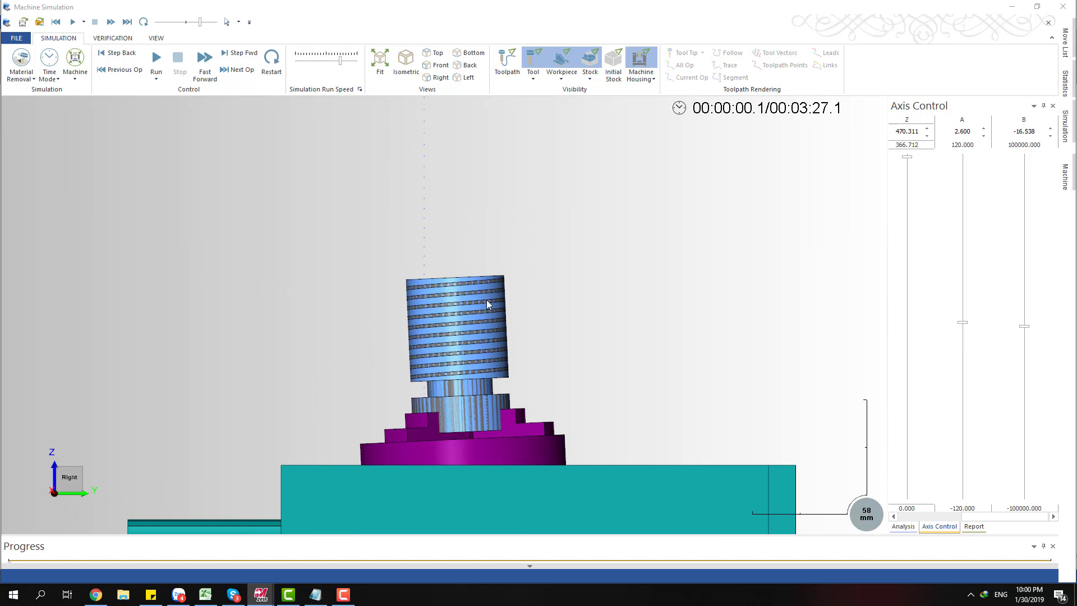
{"action": "scroll", "coordinate": [487, 304], "scroll_direction": "down", "scroll_amount": 6}
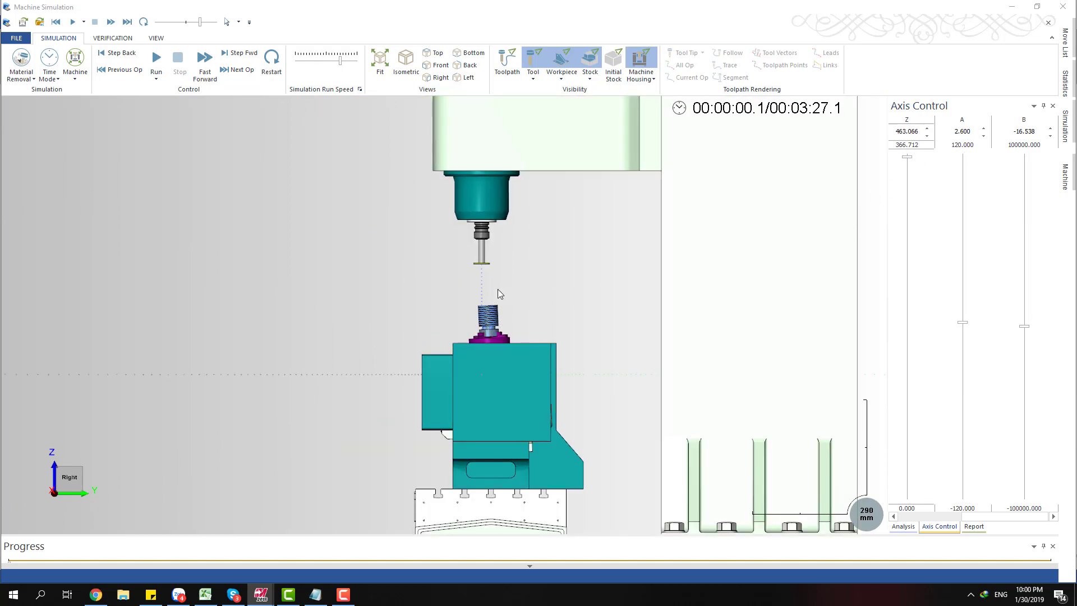
- Run the machine simulation at a reduced run speed and view the slot cutter closely at the screw's top turn
{"action": "middle_click_drag", "start_coordinate": [497, 288], "coordinate": [616, 326]}
{"action": "scroll", "coordinate": [548, 307], "scroll_direction": "down", "scroll_amount": 1}
{"action": "middle_click_drag", "start_coordinate": [548, 307], "coordinate": [524, 349], "text": "ctrl"}
{"action": "scroll", "coordinate": [523, 349], "scroll_direction": "up", "scroll_amount": 4}
{"action": "scroll", "coordinate": [605, 290], "scroll_direction": "down", "scroll_amount": 5}
{"action": "middle_click_drag", "start_coordinate": [655, 283], "coordinate": [687, 306]}
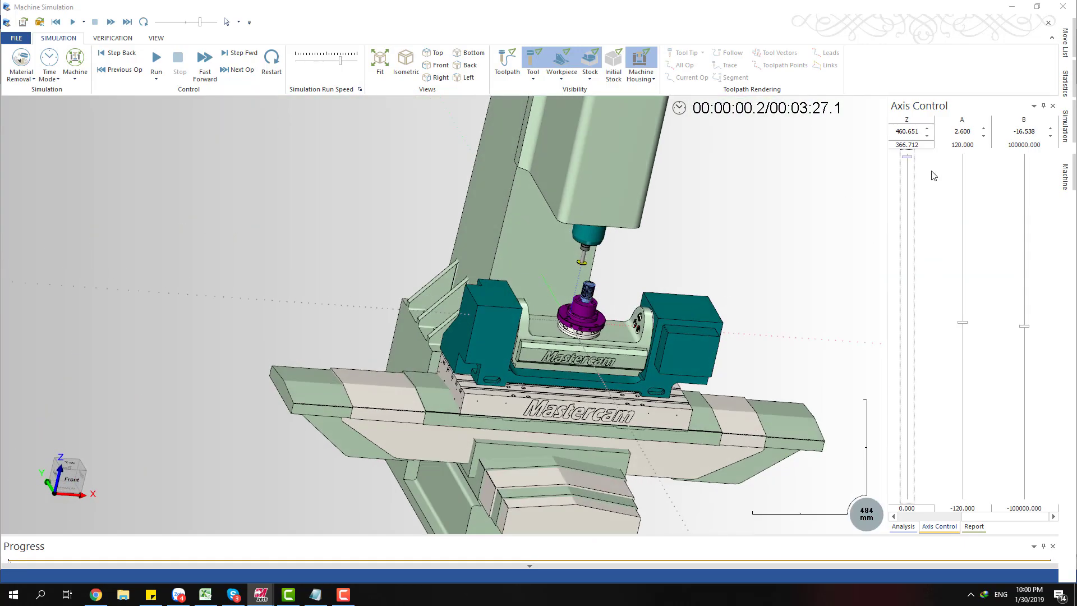
{"action": "scroll", "coordinate": [639, 279], "scroll_direction": "up", "scroll_amount": 3}
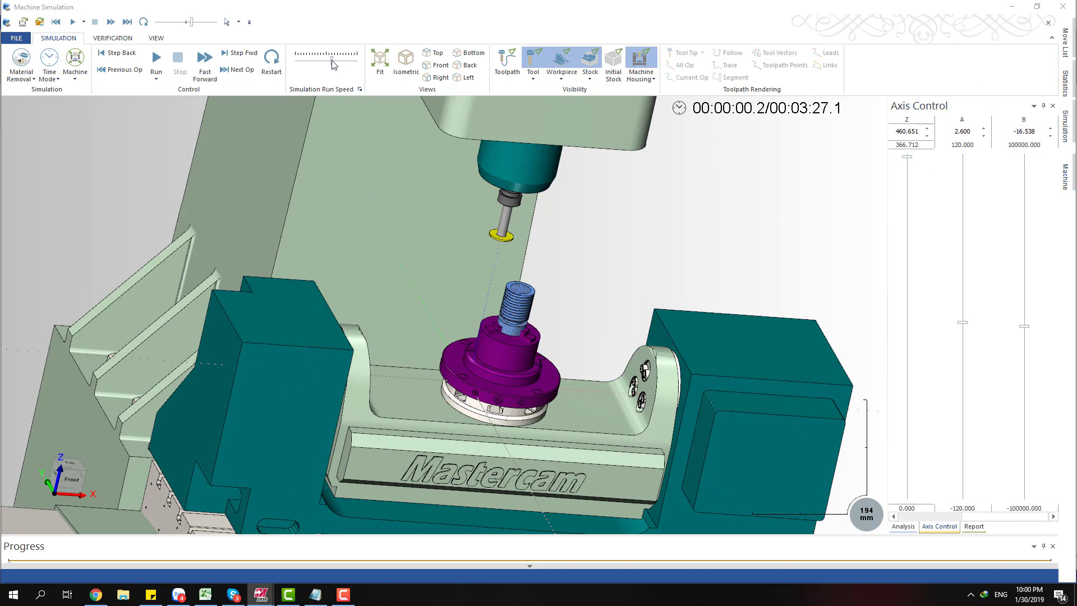
{"action": "left_click", "coordinate": [72, 22]}
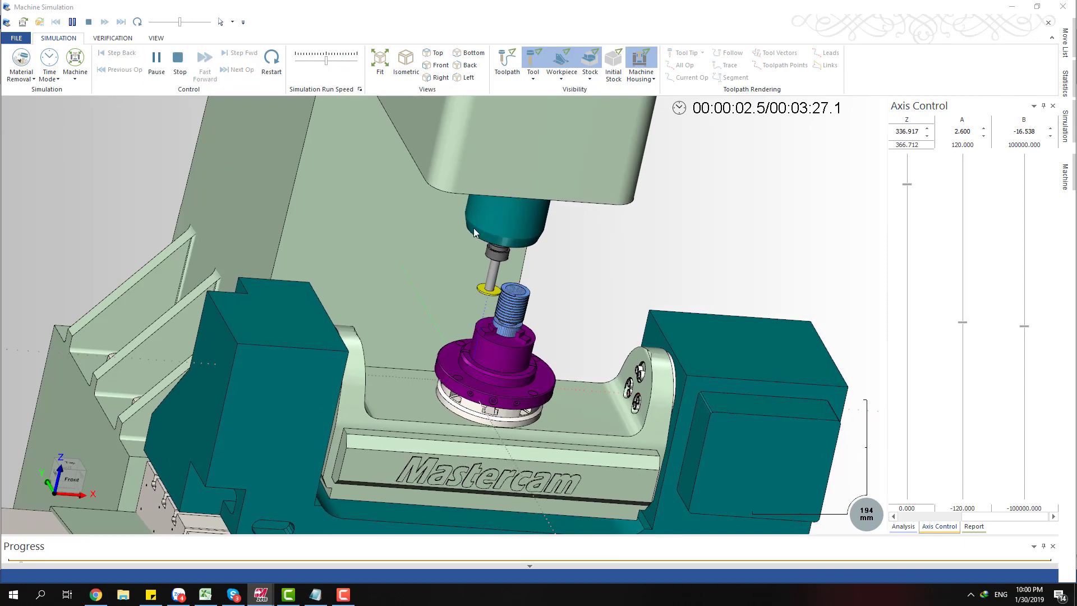
{"action": "scroll", "coordinate": [521, 303], "scroll_direction": "up", "scroll_amount": 3}
{"action": "scroll", "coordinate": [521, 286], "scroll_direction": "up", "scroll_amount": 2}
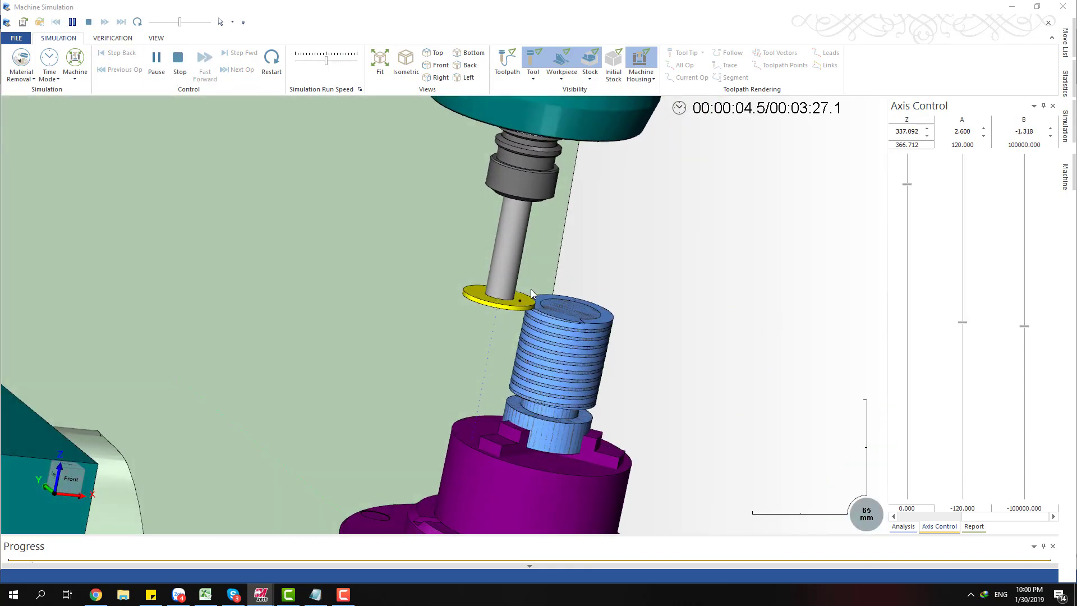
{"action": "left_click_drag", "start_coordinate": [329, 65], "coordinate": [333, 65]}
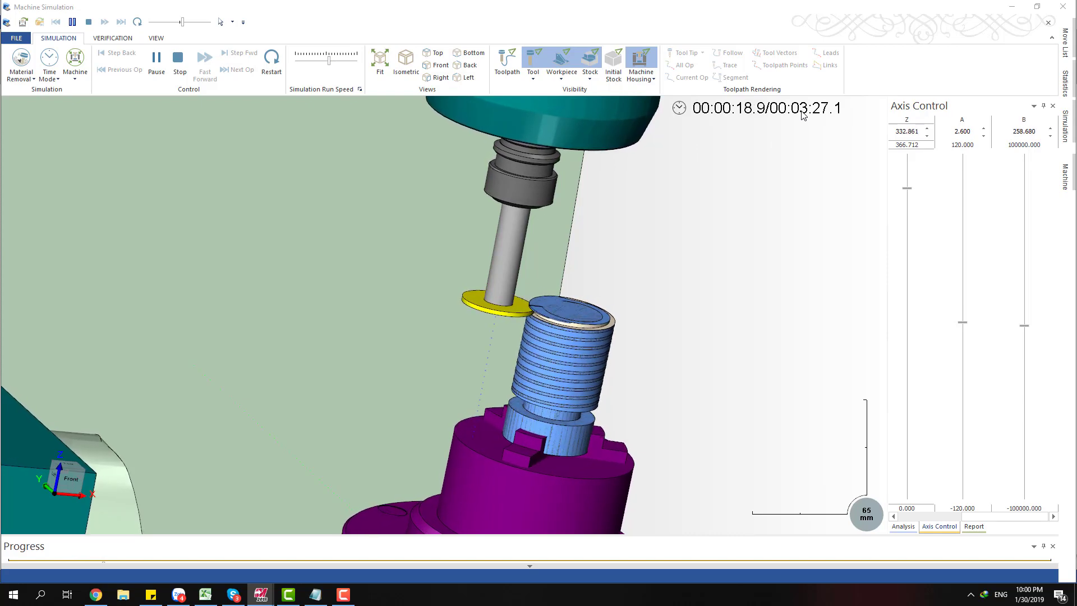
- Examine the slot cutter milling the upper screw turns from close range as the simulation runs
{"action": "middle_click_drag", "start_coordinate": [534, 334], "coordinate": [516, 322]}
{"action": "scroll", "coordinate": [522, 320], "scroll_direction": "up", "scroll_amount": 4}
{"action": "scroll", "coordinate": [536, 318], "scroll_direction": "down", "scroll_amount": 3}
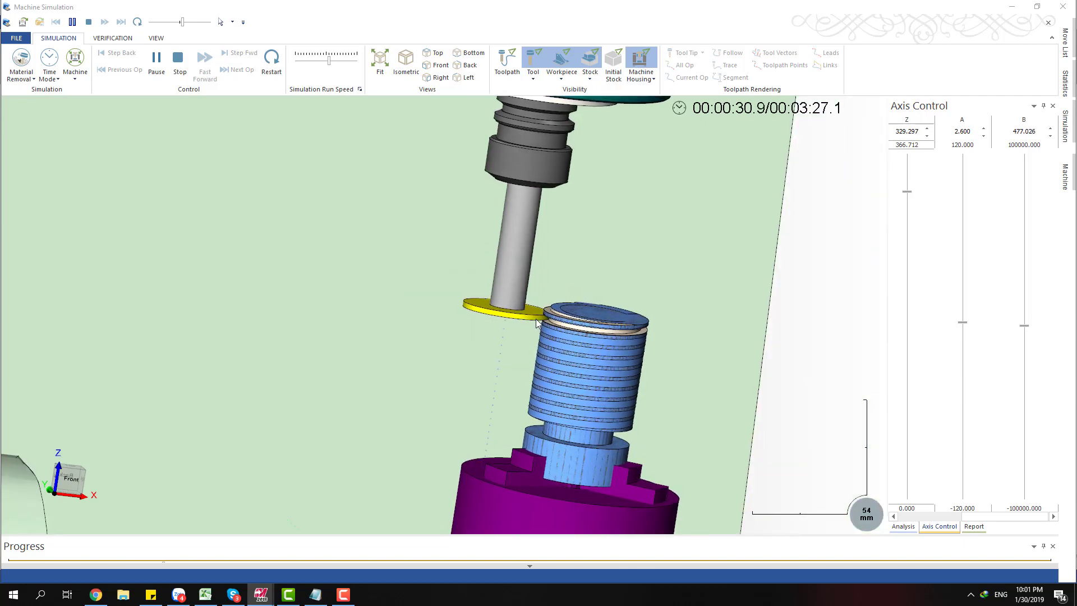
{"action": "scroll", "coordinate": [547, 322], "scroll_direction": "up", "scroll_amount": 3}
{"action": "scroll", "coordinate": [547, 322], "scroll_direction": "down", "scroll_amount": 3}
{"action": "scroll", "coordinate": [547, 322], "scroll_direction": "up", "scroll_amount": 1}
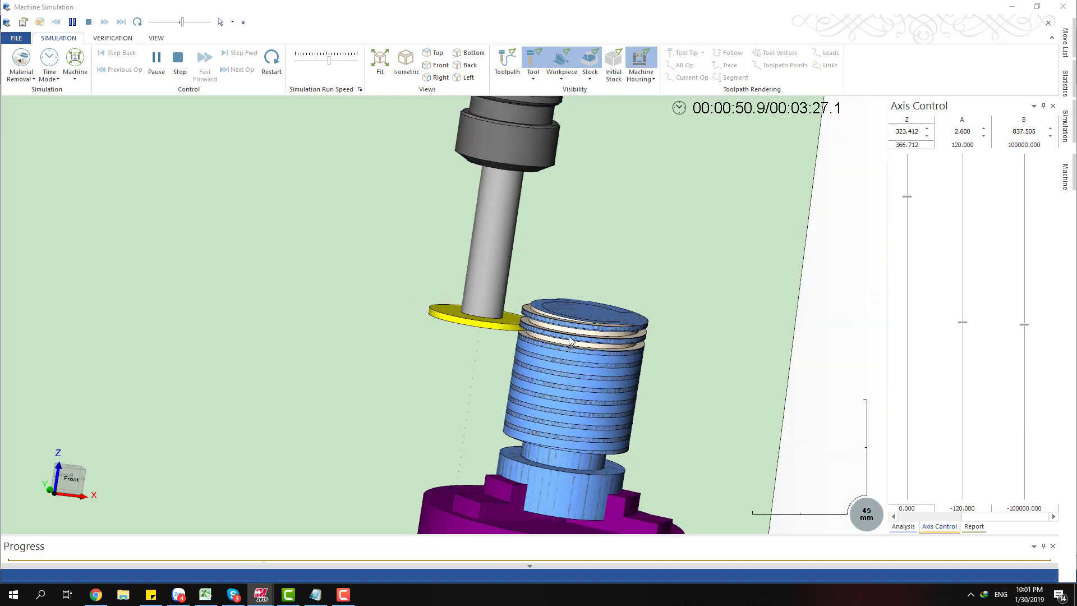
{"action": "scroll", "coordinate": [548, 332], "scroll_direction": "up", "scroll_amount": 3}
{"action": "middle_click_drag", "start_coordinate": [547, 327], "coordinate": [574, 348]}
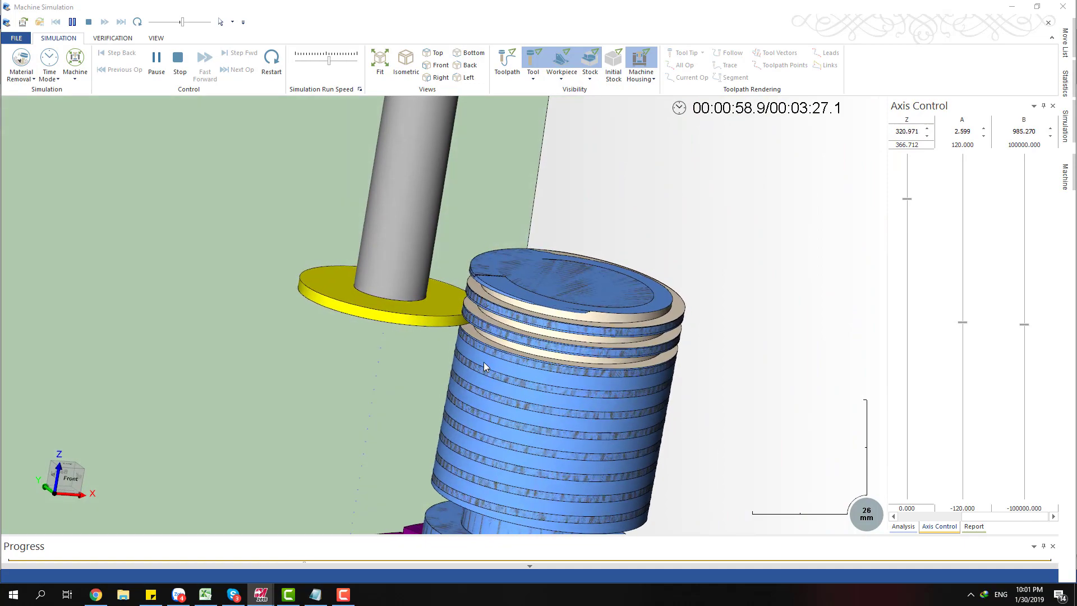
{"action": "scroll", "coordinate": [483, 362], "scroll_direction": "down", "scroll_amount": 3}
{"action": "scroll", "coordinate": [473, 343], "scroll_direction": "up", "scroll_amount": 3}
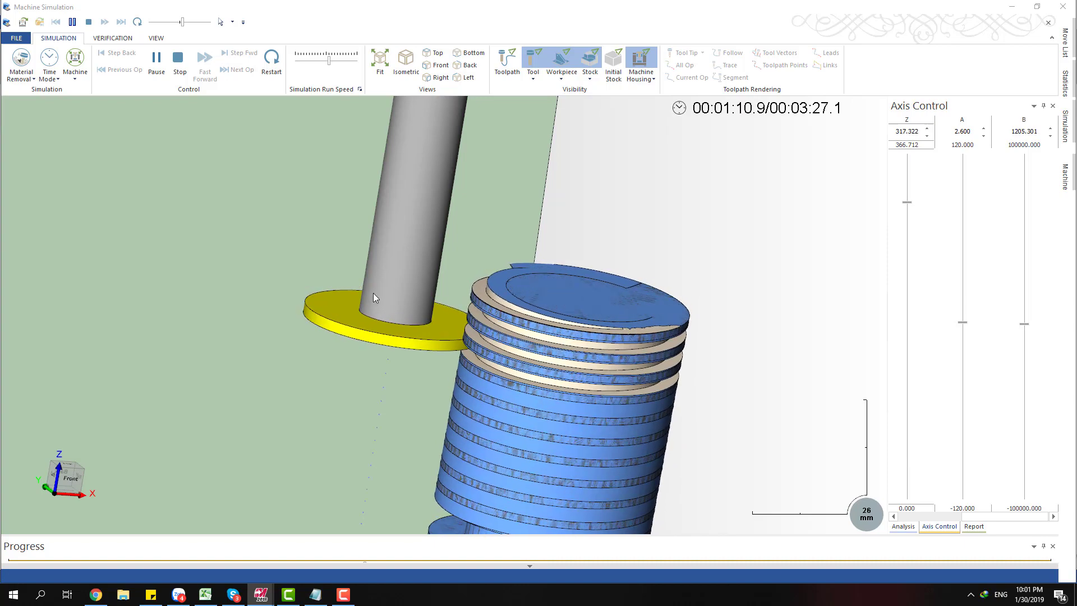
{"action": "scroll", "coordinate": [355, 296], "scroll_direction": "down", "scroll_amount": 2}
{"action": "scroll", "coordinate": [641, 297], "scroll_direction": "down", "scroll_amount": 3}
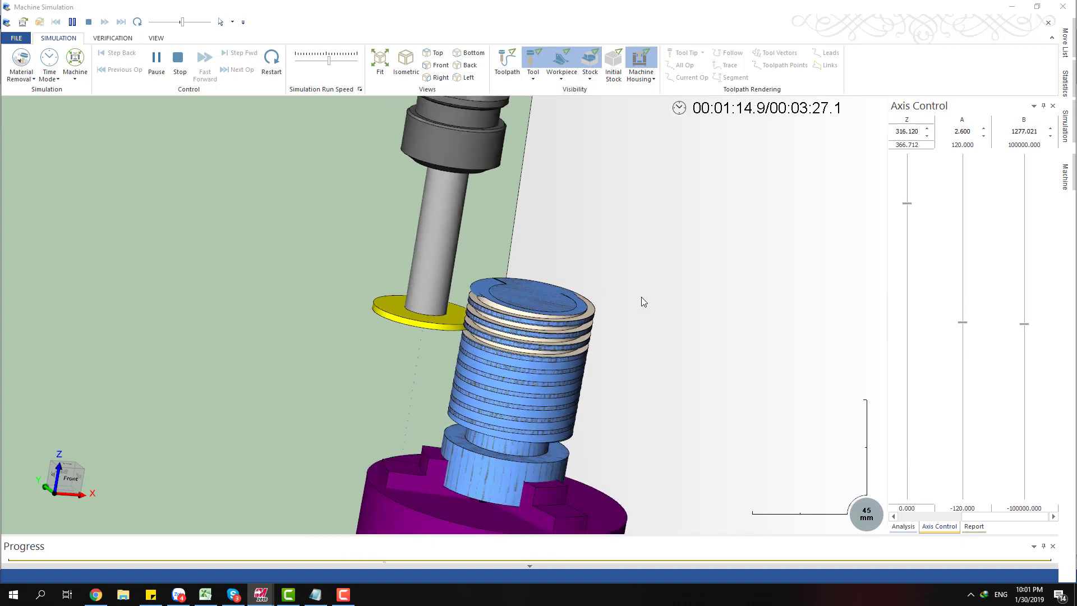
{"action": "scroll", "coordinate": [447, 314], "scroll_direction": "up", "scroll_amount": 2}
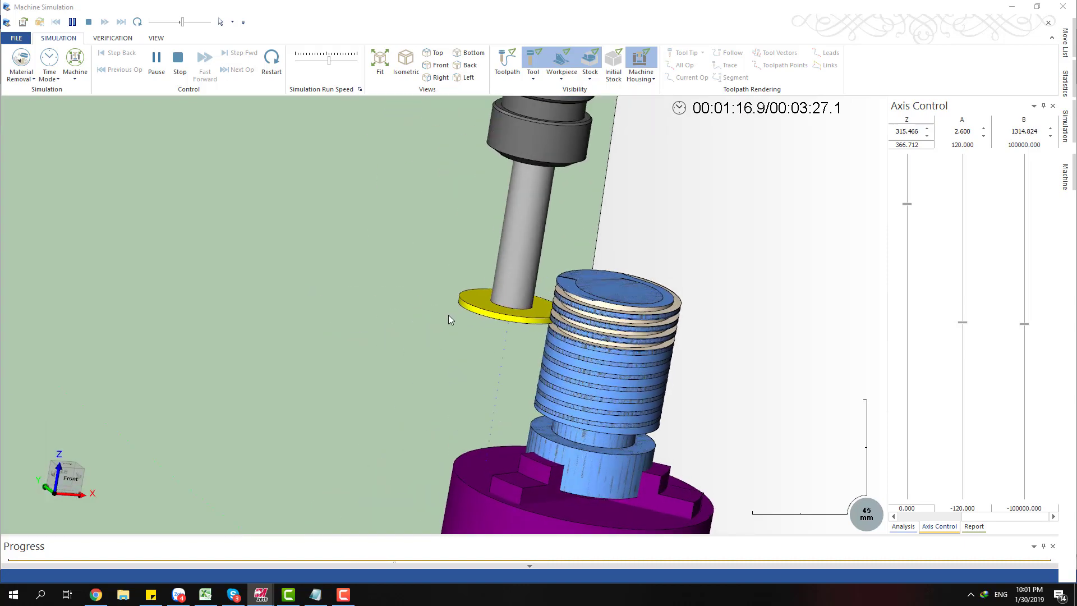
- Try to edit the A axis value in the axis control while the simulation is running
{"action": "double_click", "coordinate": [968, 132]}
{"action": "scroll", "coordinate": [503, 257], "scroll_direction": "down", "scroll_amount": 2}
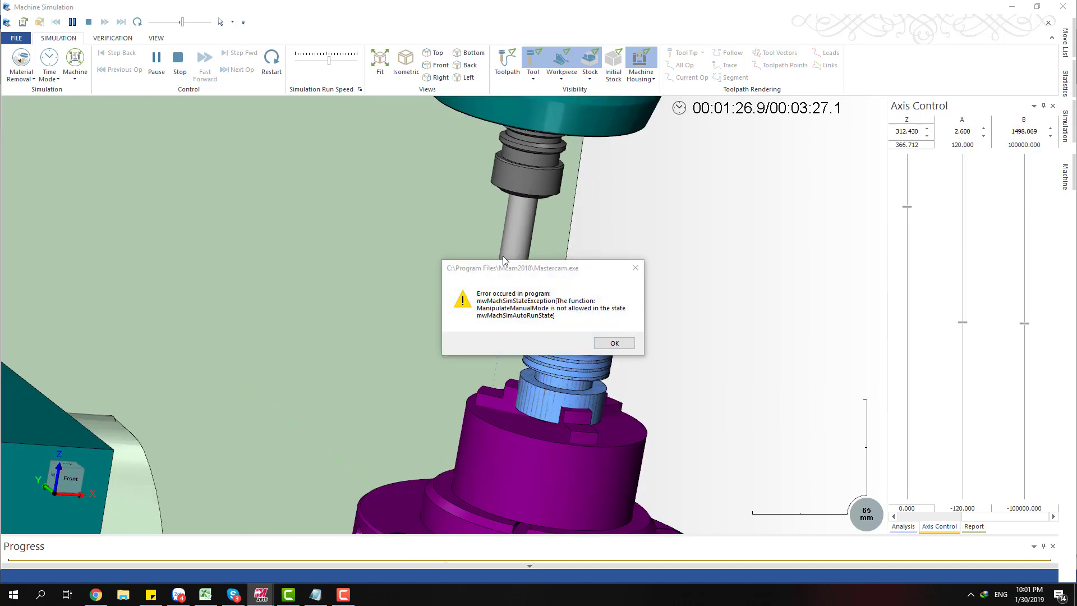
{"action": "left_click", "coordinate": [613, 343]}
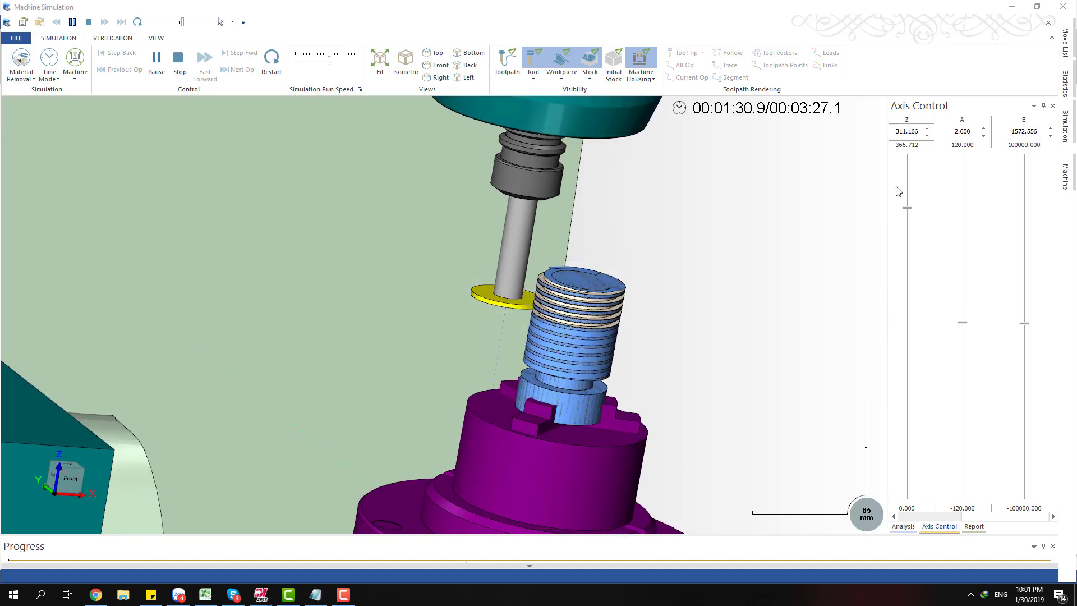
- Examine the slot cutter's alignment with the screw grooves from the Right view and an angled front view
{"action": "scroll", "coordinate": [590, 327], "scroll_direction": "down", "scroll_amount": 5}
{"action": "scroll", "coordinate": [503, 277], "scroll_direction": "up", "scroll_amount": 2}
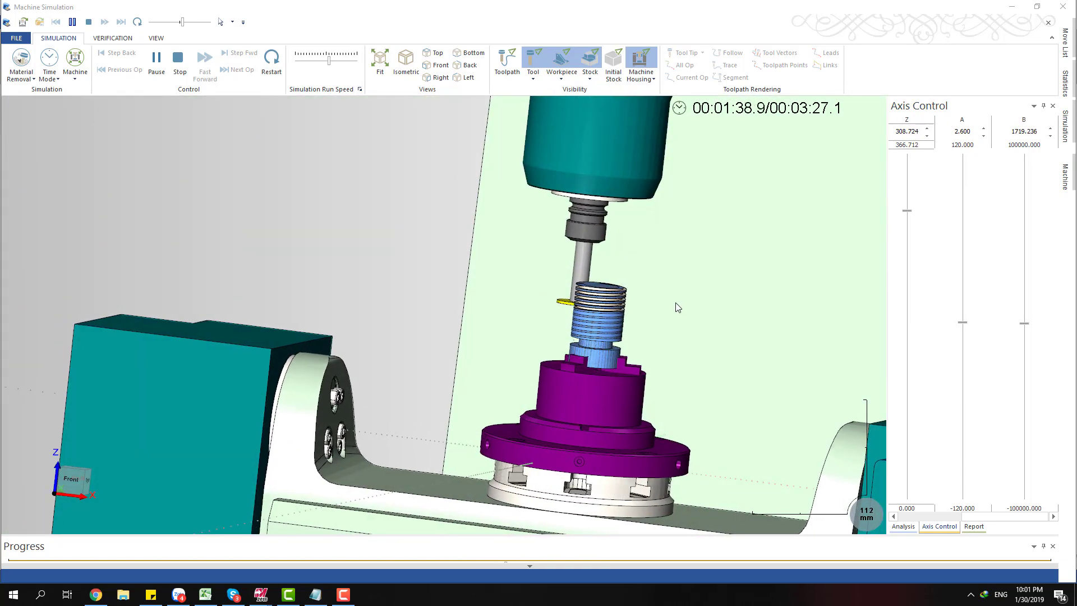
{"action": "key", "text": "alt+5"}
{"action": "scroll", "coordinate": [381, 289], "scroll_direction": "up", "scroll_amount": 8}
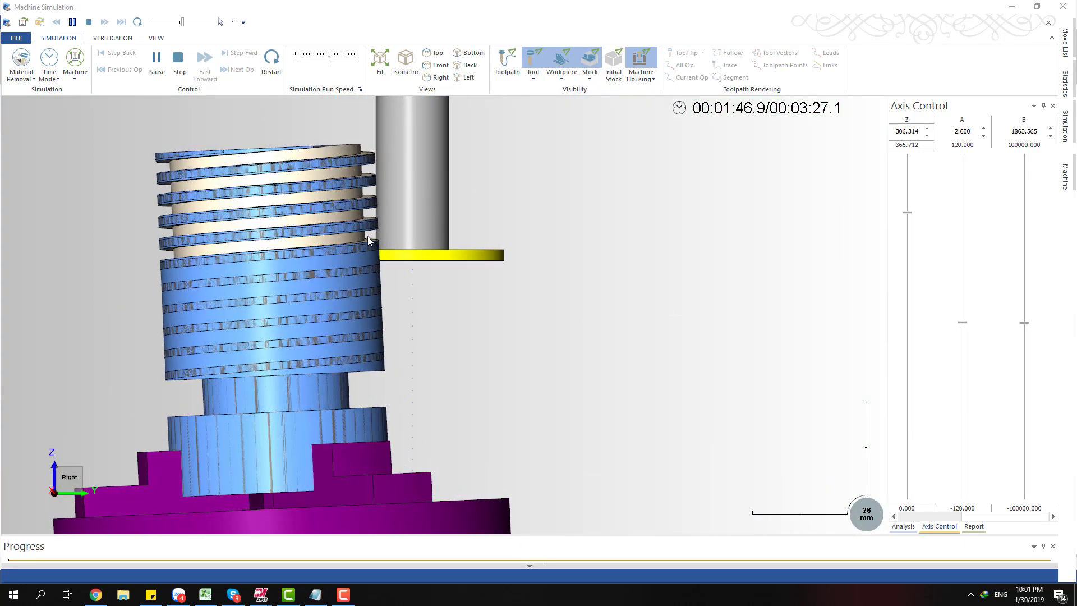
{"action": "scroll", "coordinate": [477, 321], "scroll_direction": "down", "scroll_amount": 8}
{"action": "middle_click_drag", "start_coordinate": [407, 322], "coordinate": [524, 327]}
{"action": "scroll", "coordinate": [526, 328], "scroll_direction": "down", "scroll_amount": 6}
{"action": "scroll", "coordinate": [544, 336], "scroll_direction": "up", "scroll_amount": 5}
{"action": "scroll", "coordinate": [544, 340], "scroll_direction": "up", "scroll_amount": 3}
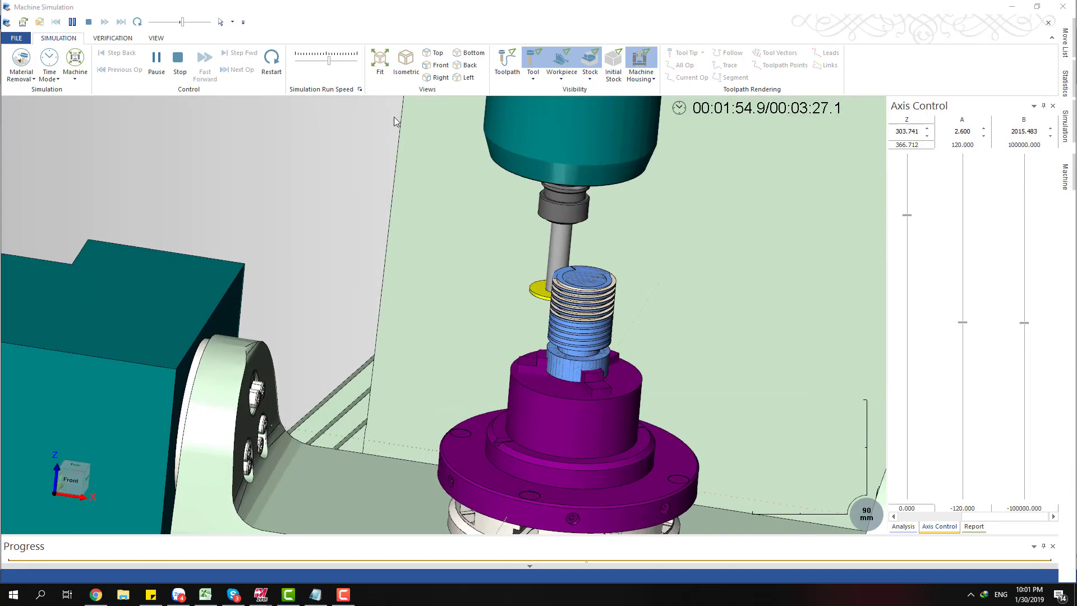
- Increase the simulation run speed and let the slot milling pass play through to the end
{"action": "left_click_drag", "start_coordinate": [329, 60], "coordinate": [338, 61]}
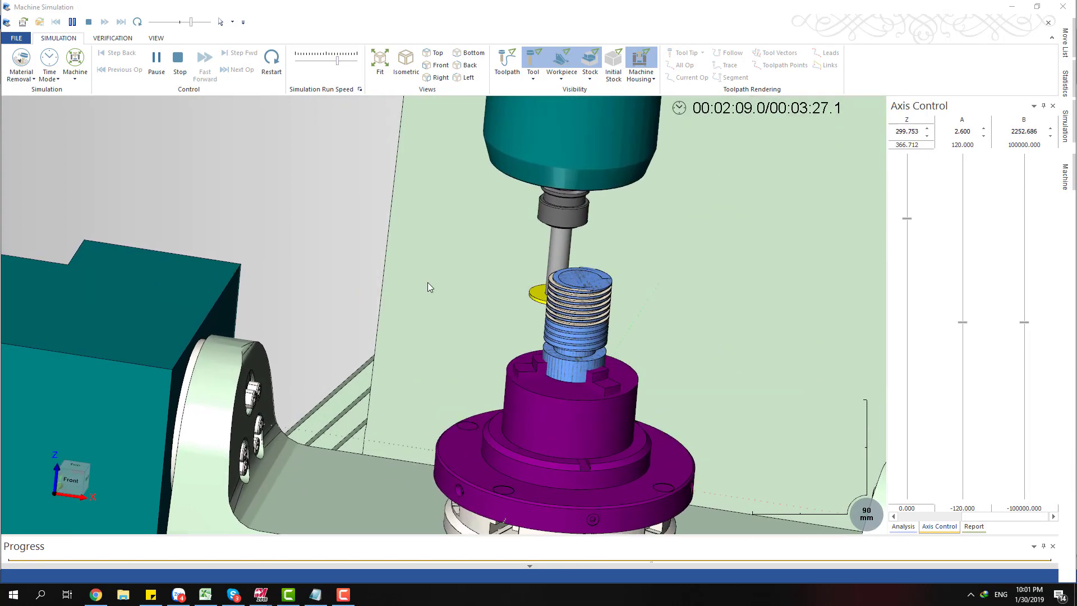
{"action": "scroll", "coordinate": [428, 281], "scroll_direction": "down", "scroll_amount": 4}
{"action": "scroll", "coordinate": [466, 299], "scroll_direction": "up", "scroll_amount": 6}
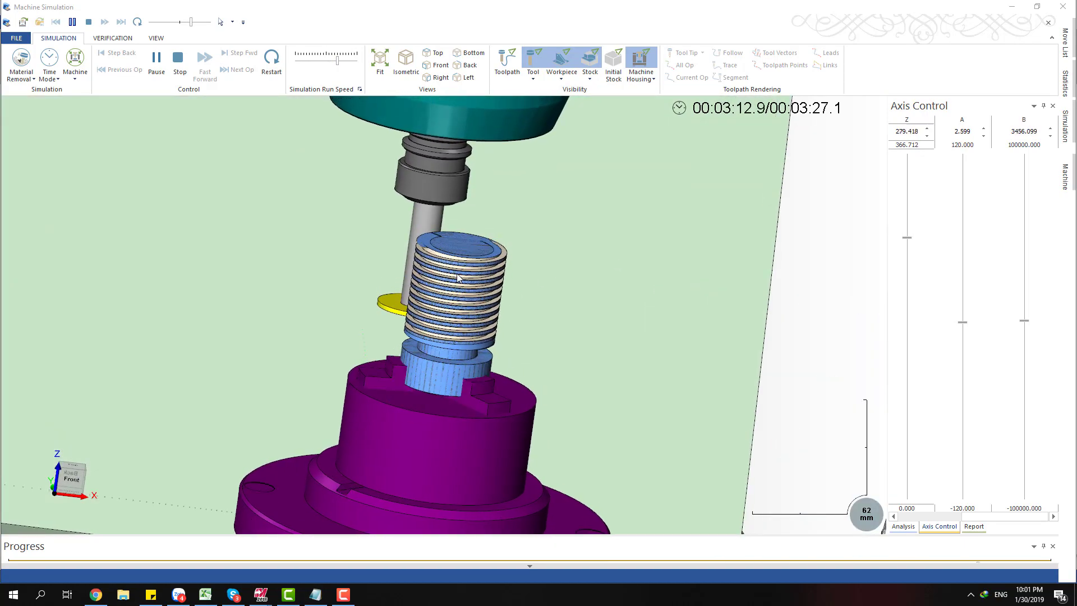
{"action": "scroll", "coordinate": [386, 305], "scroll_direction": "down", "scroll_amount": 5}
{"action": "left_click_drag", "start_coordinate": [415, 295], "coordinate": [482, 284]}
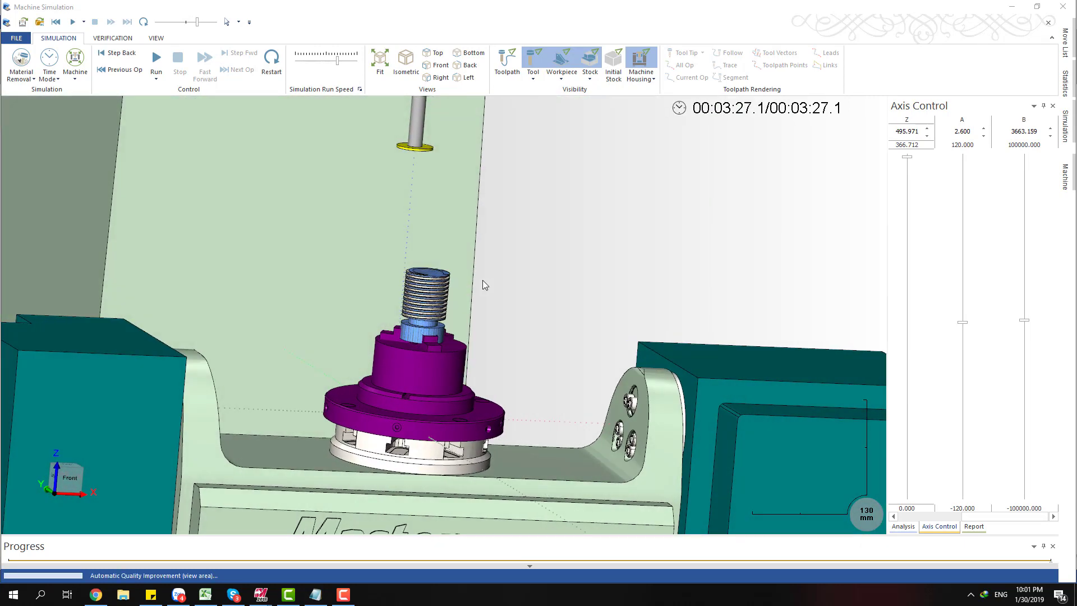
- Inspect the milled screw and the retracted slot cutter and tool holder from several angles
{"action": "scroll", "coordinate": [422, 134], "scroll_direction": "up", "scroll_amount": 3}
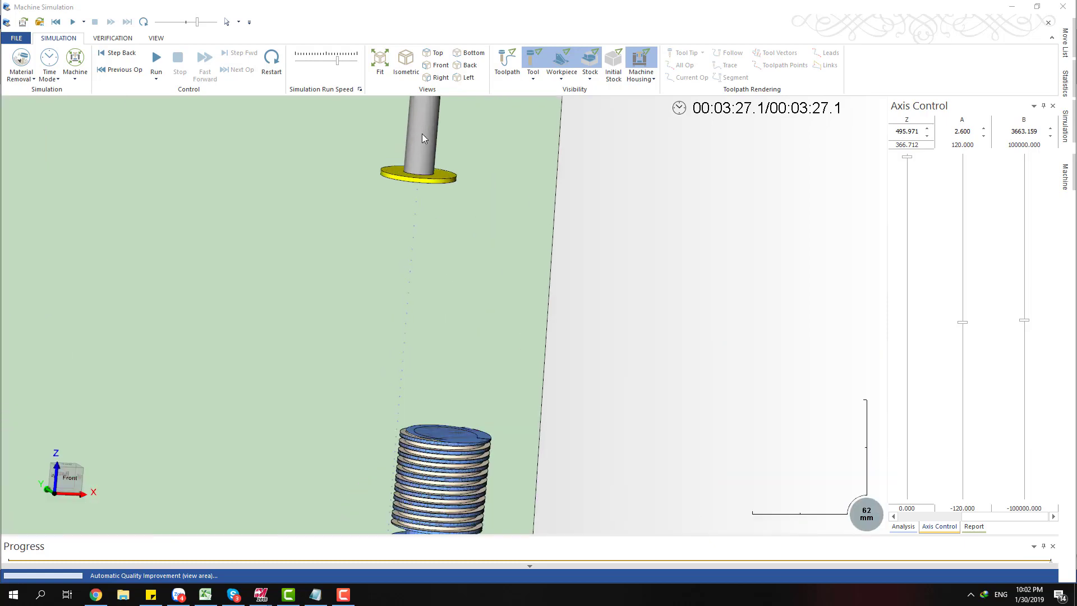
{"action": "scroll", "coordinate": [495, 237], "scroll_direction": "down", "scroll_amount": 2}
{"action": "left_click_drag", "start_coordinate": [495, 237], "coordinate": [393, 229]}
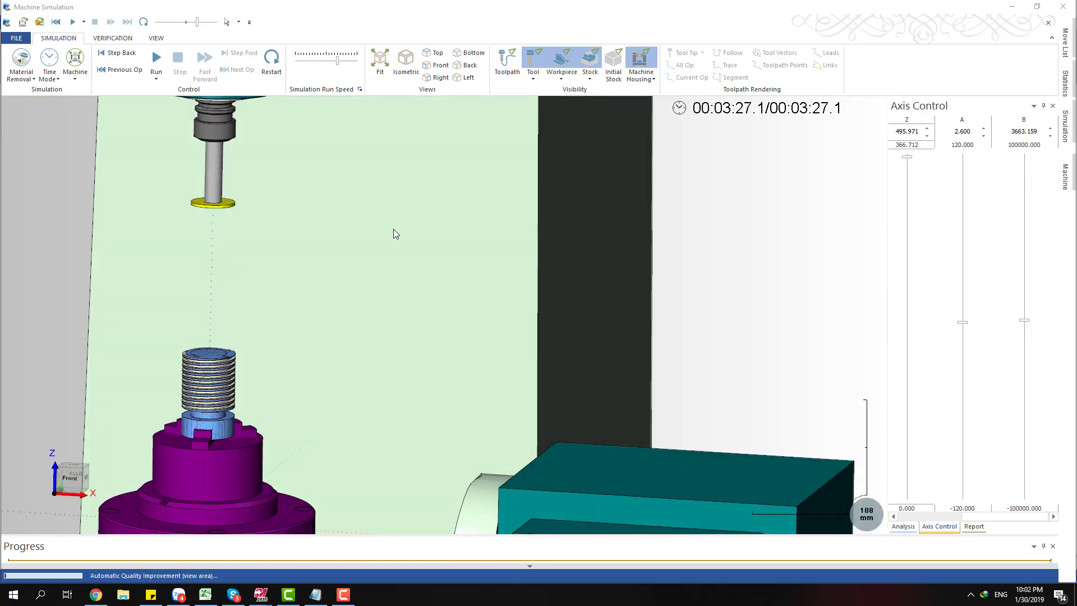
{"action": "scroll", "coordinate": [393, 247], "scroll_direction": "down", "scroll_amount": 2}
{"action": "scroll", "coordinate": [323, 204], "scroll_direction": "up", "scroll_amount": 3}
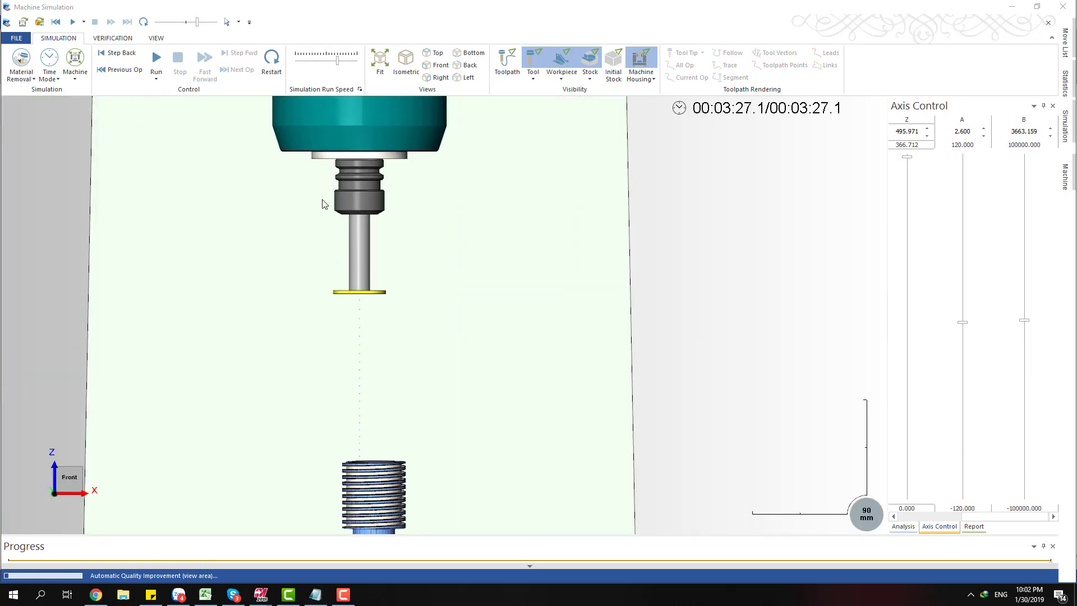
{"action": "scroll", "coordinate": [371, 356], "scroll_direction": "down", "scroll_amount": 3}
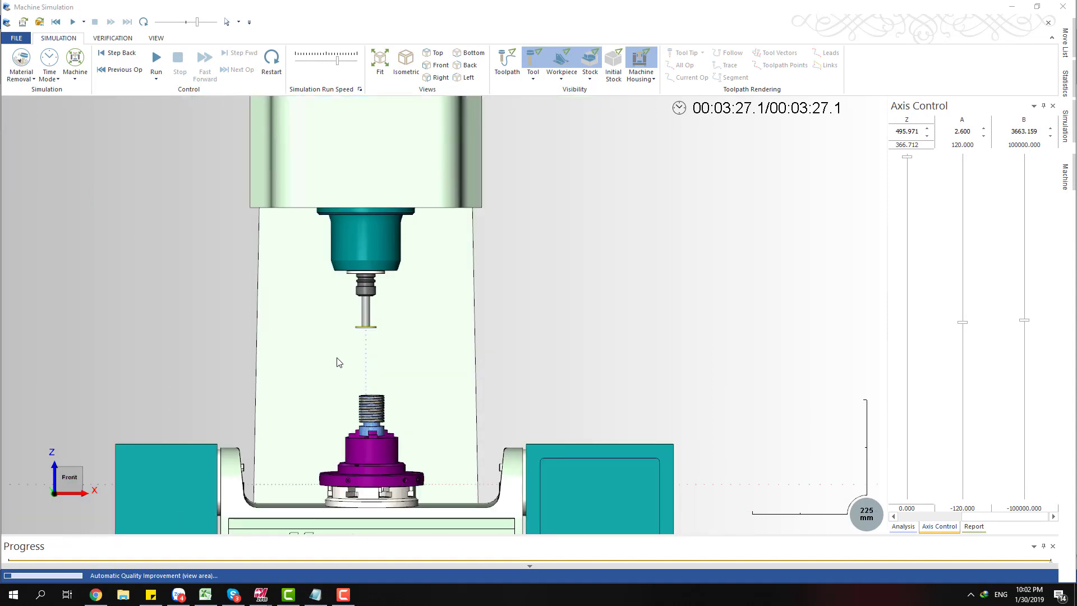
{"action": "left_click_drag", "start_coordinate": [338, 362], "coordinate": [458, 366]}
{"action": "scroll", "coordinate": [559, 344], "scroll_direction": "up", "scroll_amount": 3}
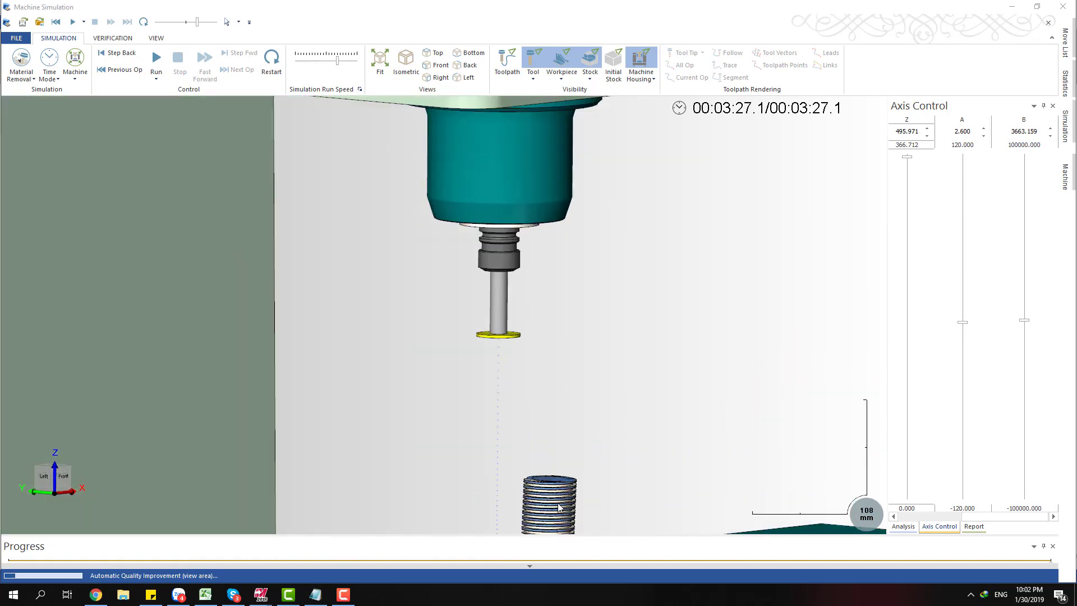
- Leave the machine simulation and examine the screw model and its chuck from a tilted view and from the front
{"action": "scroll", "coordinate": [513, 336], "scroll_direction": "down", "scroll_amount": 3}
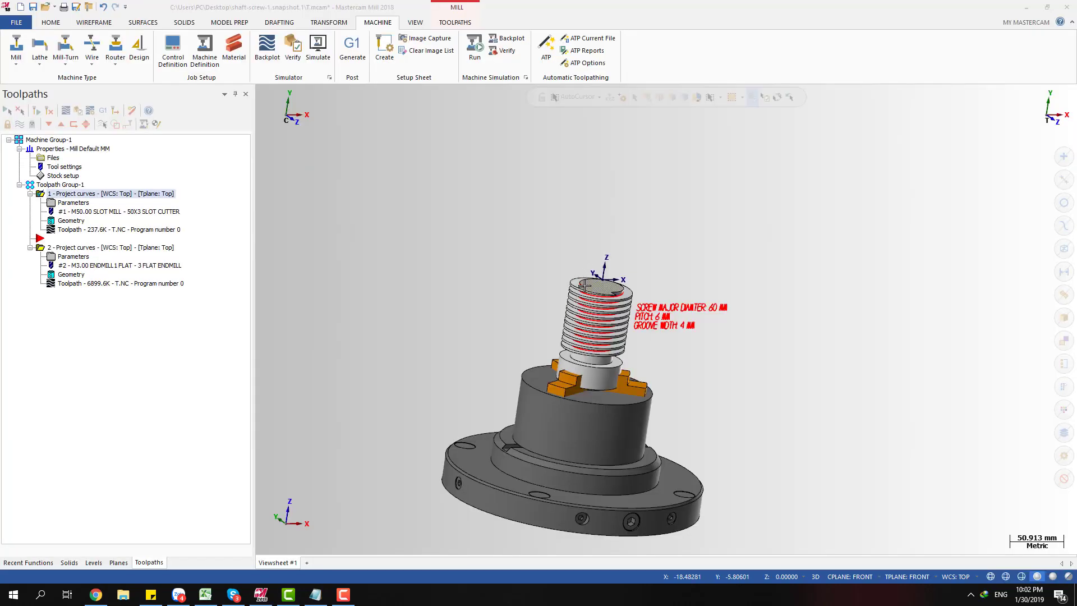
{"action": "scroll", "coordinate": [563, 280], "scroll_direction": "up", "scroll_amount": 5}
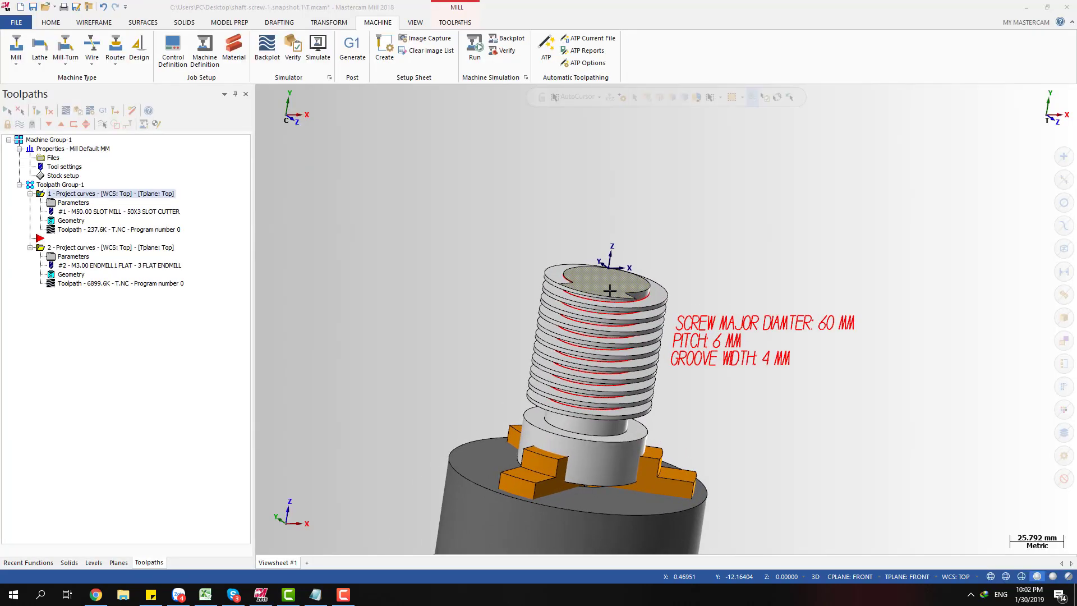
{"action": "scroll", "coordinate": [563, 280], "scroll_direction": "up", "scroll_amount": 1}
{"action": "scroll", "coordinate": [463, 267], "scroll_direction": "down", "scroll_amount": 5}
{"action": "middle_click_drag", "start_coordinate": [659, 331], "coordinate": [603, 379]}
{"action": "key", "text": "alt+2"}
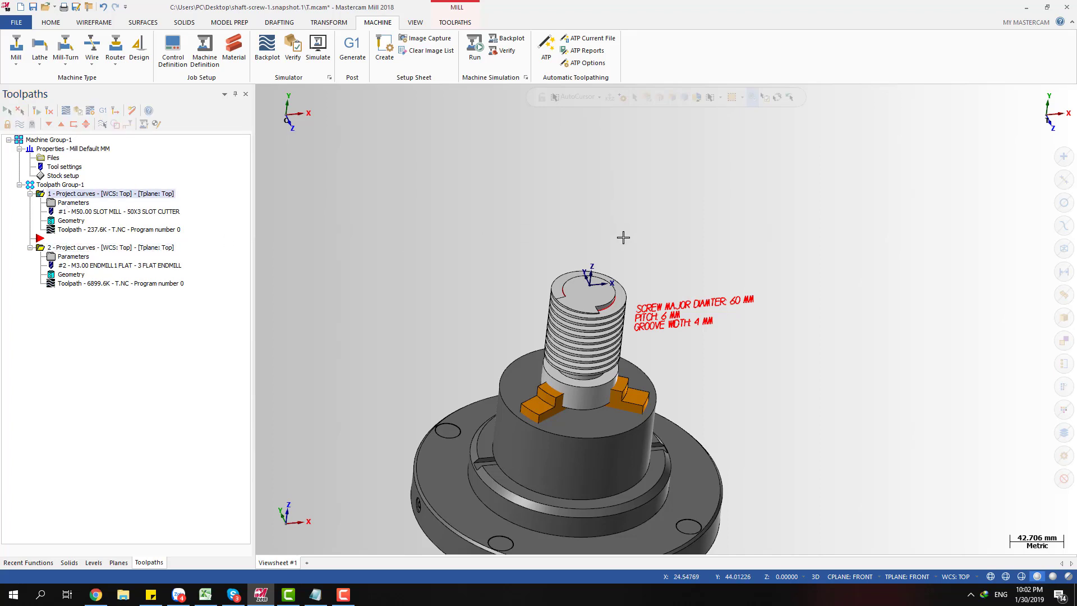
- Place the toolpath insertion point after the second Project curves operation, with the toolpath lines hidden
{"action": "scroll", "coordinate": [609, 310], "scroll_direction": "up", "scroll_amount": 3}
{"action": "key", "text": "alt+t"}
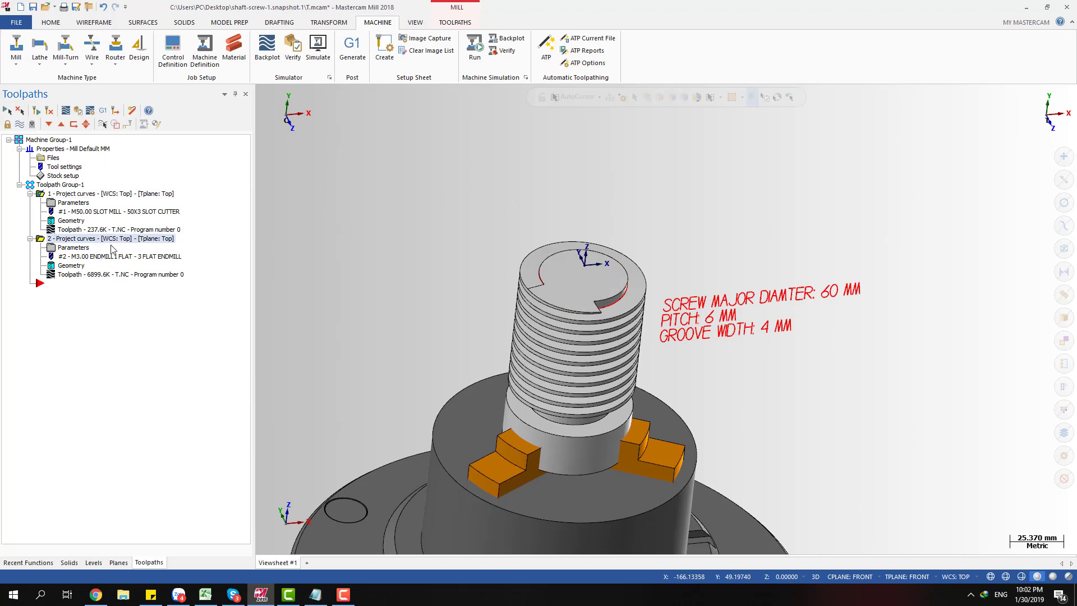
{"action": "key", "text": "alt+2"}
- Examine the helical curve, groove floors and groove start on the upper part of the screw
{"action": "scroll", "coordinate": [645, 252], "scroll_direction": "up", "scroll_amount": 6}
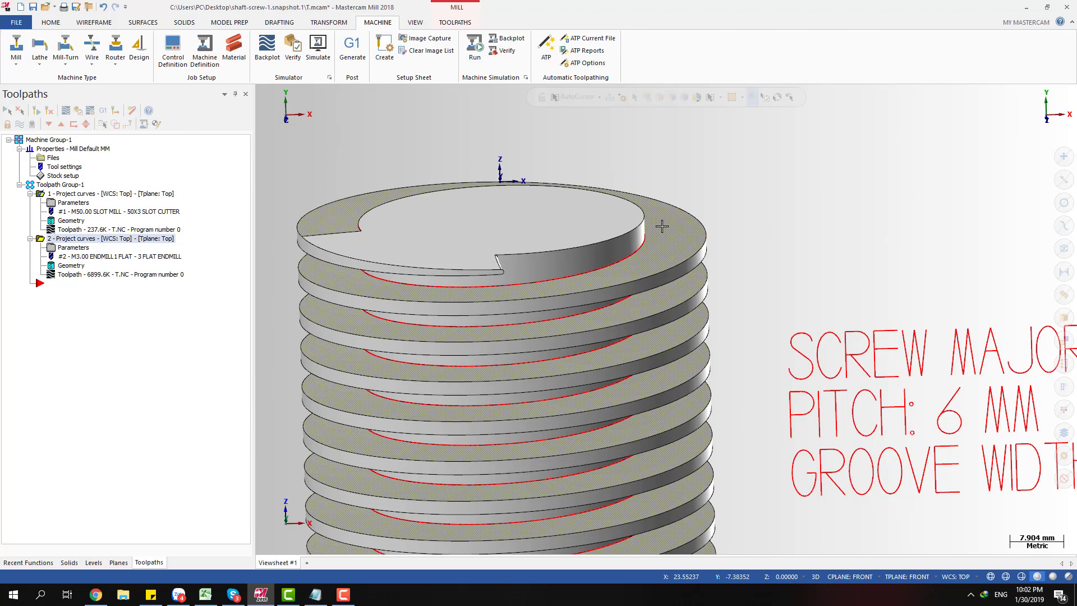
{"action": "scroll", "coordinate": [723, 194], "scroll_direction": "down", "scroll_amount": 3}
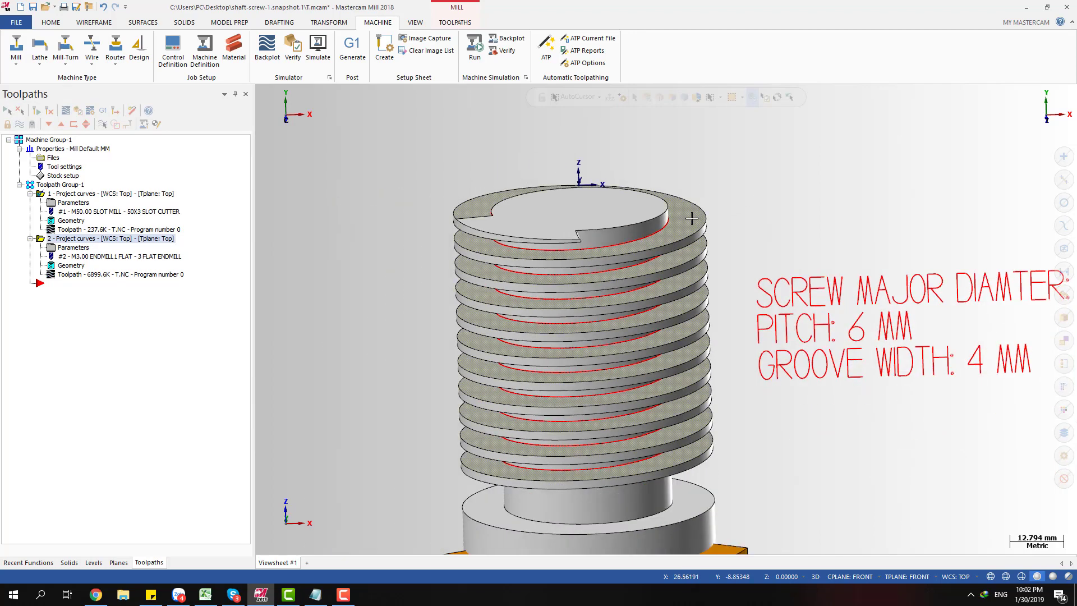
{"action": "scroll", "coordinate": [720, 202], "scroll_direction": "up", "scroll_amount": 1}
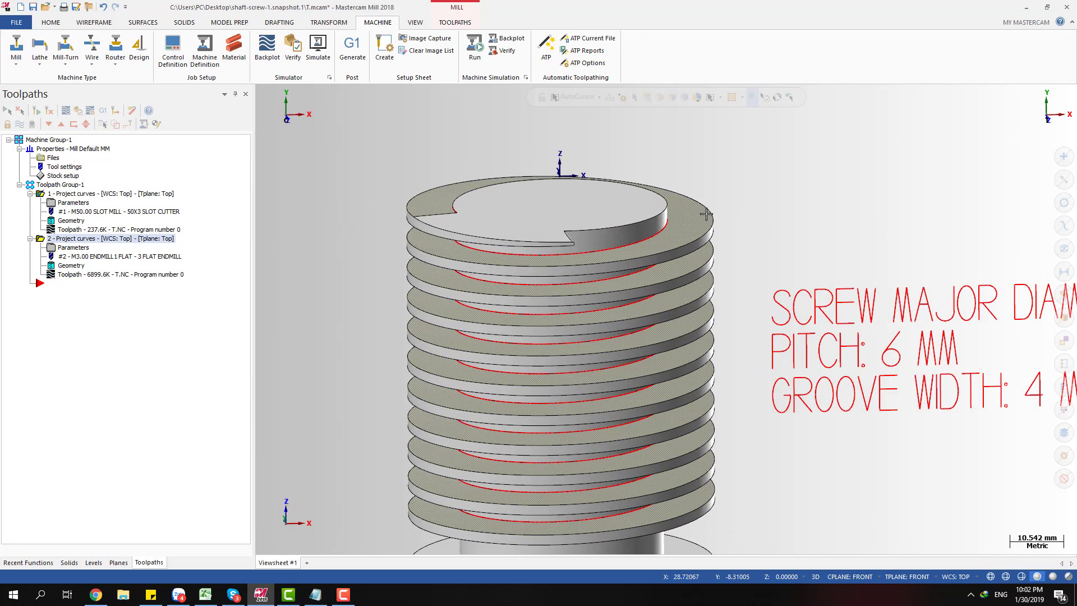
{"action": "scroll", "coordinate": [699, 217], "scroll_direction": "down", "scroll_amount": 1}
{"action": "middle_click_drag", "start_coordinate": [695, 193], "coordinate": [687, 212]}
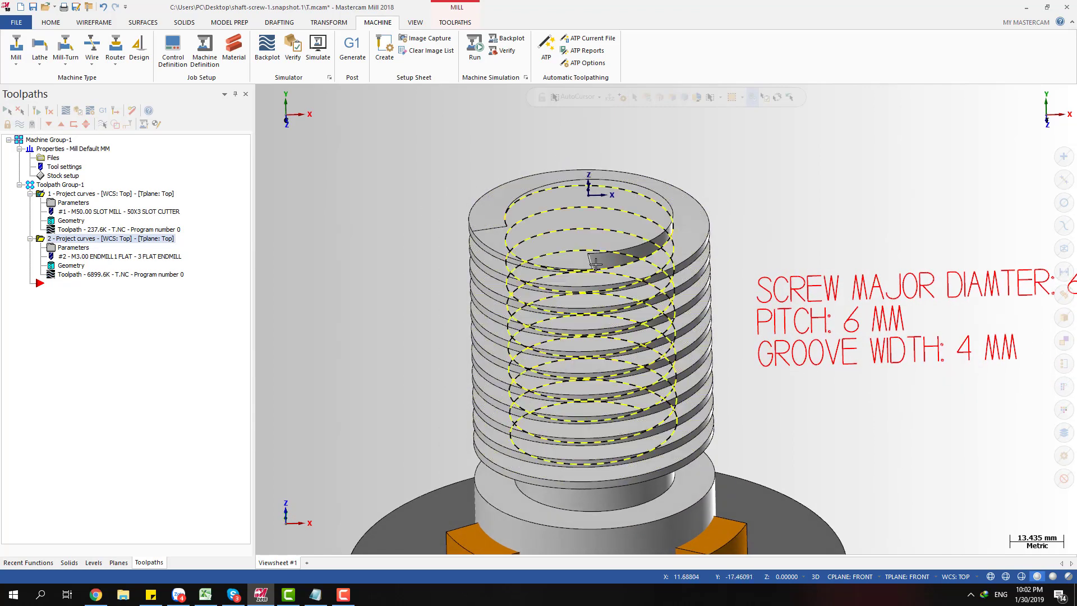
{"action": "scroll", "coordinate": [799, 197], "scroll_direction": "up", "scroll_amount": 1}
{"action": "scroll", "coordinate": [798, 197], "scroll_direction": "up", "scroll_amount": 3}
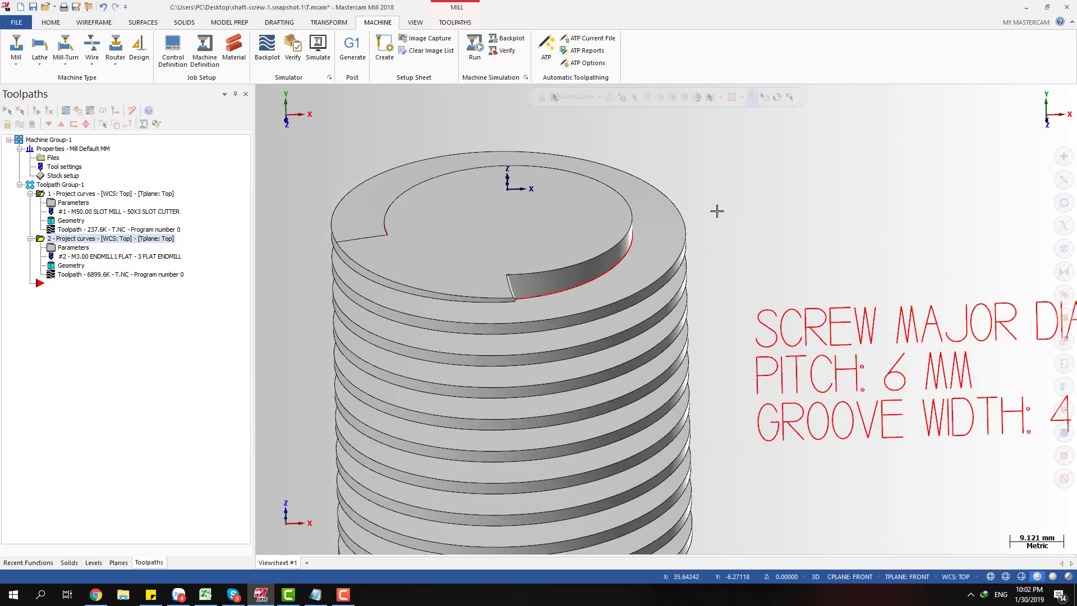
- Backplot the first Project curves operation, advance the slot cutter to the uppermost groove and check its position there
{"action": "left_click", "coordinate": [55, 231]}
{"action": "left_click_drag", "start_coordinate": [432, 98], "coordinate": [477, 99]}
{"action": "scroll", "coordinate": [515, 230], "scroll_direction": "down", "scroll_amount": 5}
{"action": "middle_click_drag", "start_coordinate": [534, 281], "coordinate": [641, 279]}
{"action": "scroll", "coordinate": [591, 273], "scroll_direction": "up", "scroll_amount": 3}
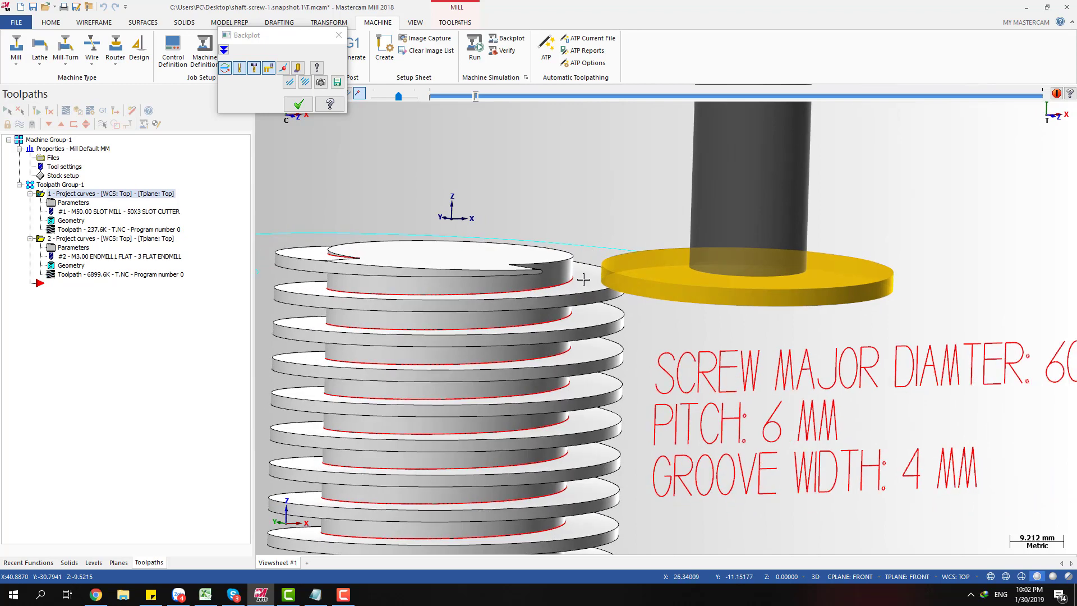
{"action": "scroll", "coordinate": [588, 280], "scroll_direction": "down", "scroll_amount": 2}
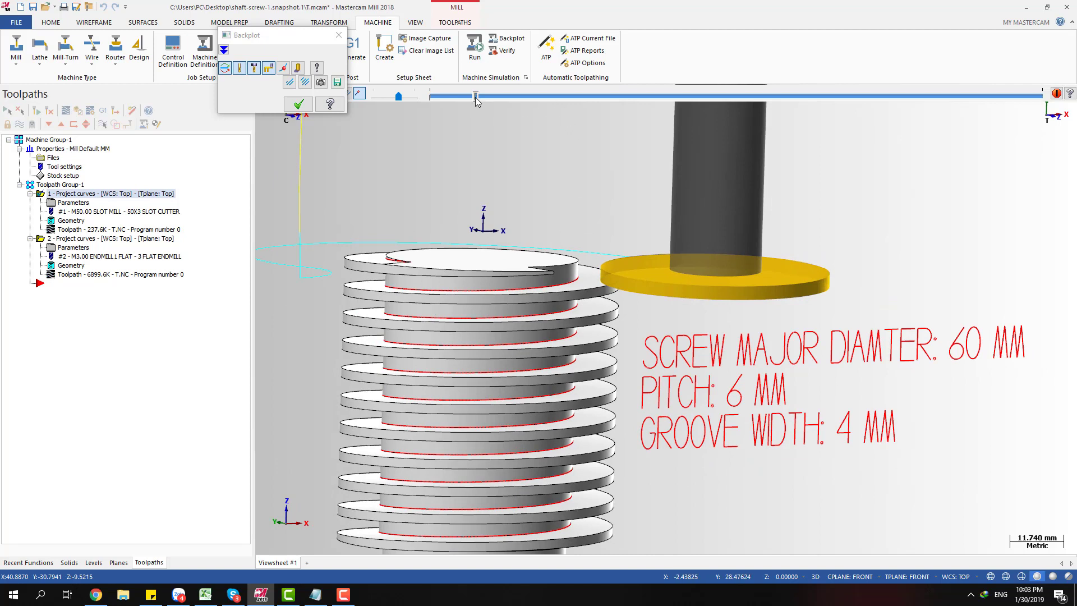
- Advance the backplot several turns down the screw and check the slot cutter's fit in the groove from the side
{"action": "left_click_drag", "start_coordinate": [476, 100], "coordinate": [604, 117]}
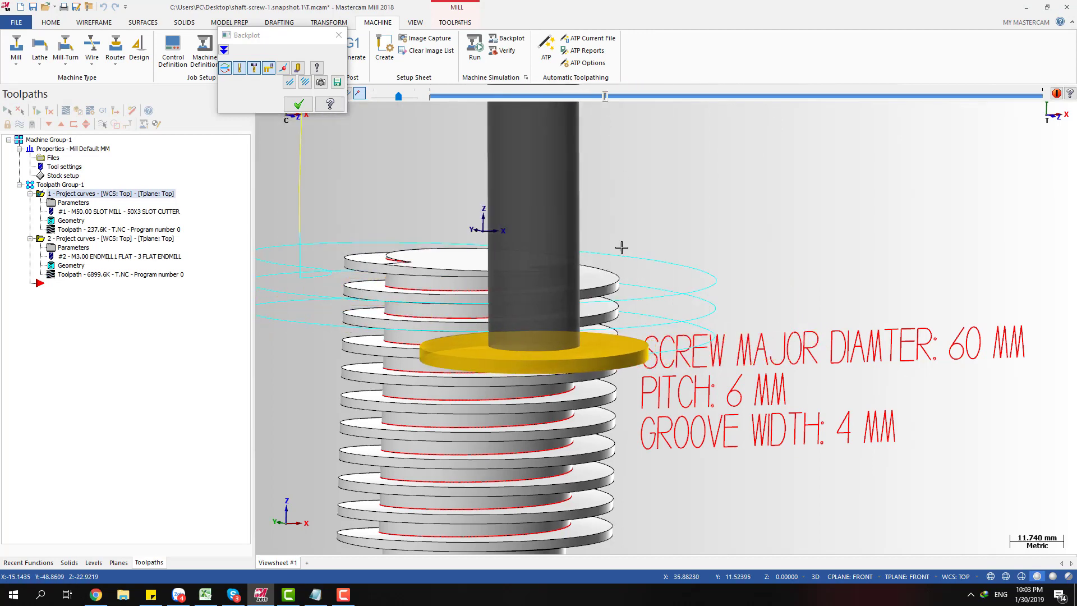
{"action": "middle_click_drag", "start_coordinate": [621, 248], "coordinate": [562, 241]}
{"action": "key", "text": "alt+2"}
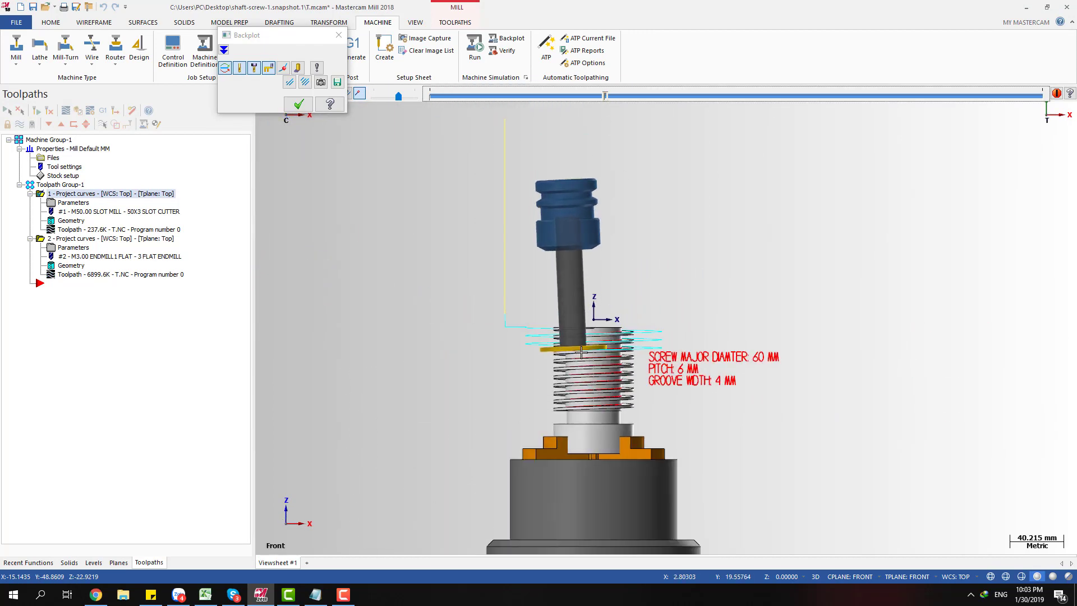
{"action": "scroll", "coordinate": [581, 352], "scroll_direction": "up", "scroll_amount": 5}
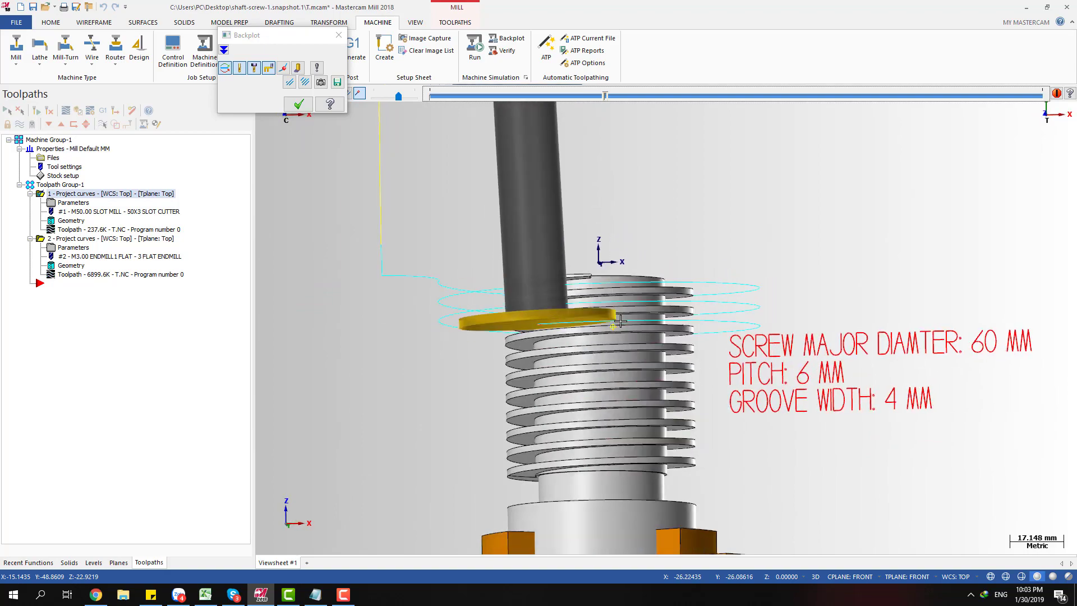
{"action": "middle_click_drag", "start_coordinate": [620, 321], "coordinate": [642, 328]}
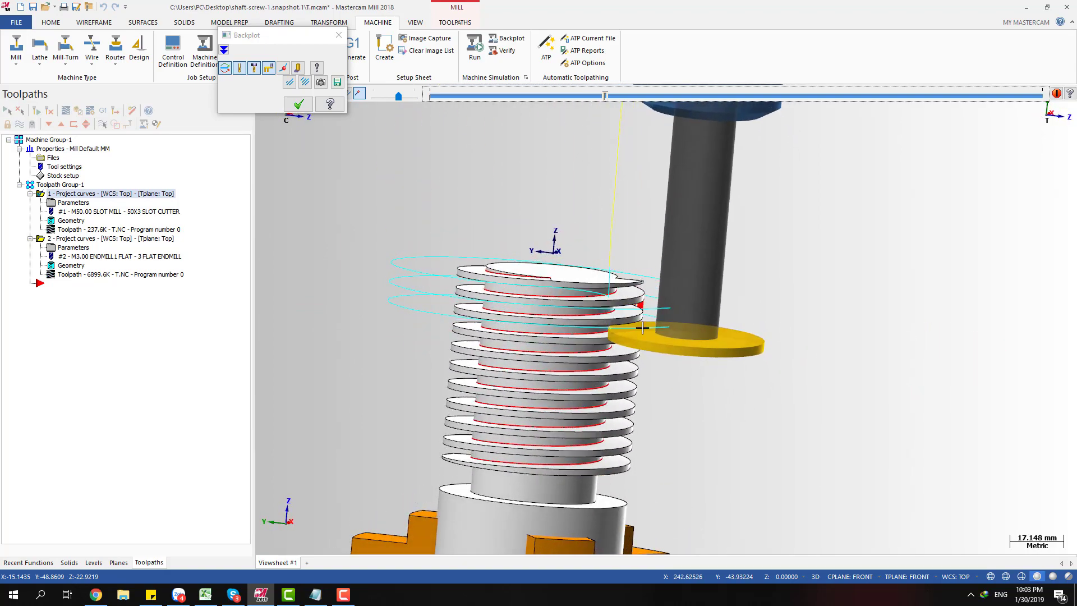
{"action": "scroll", "coordinate": [642, 328], "scroll_direction": "up", "scroll_amount": 4}
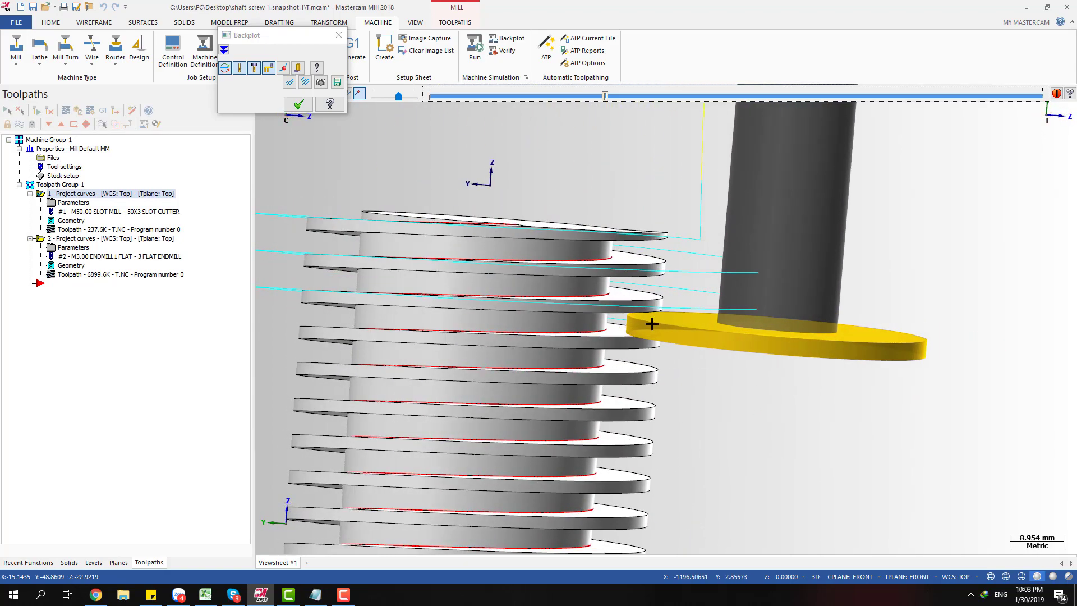
{"action": "scroll", "coordinate": [651, 324], "scroll_direction": "down", "scroll_amount": 6}
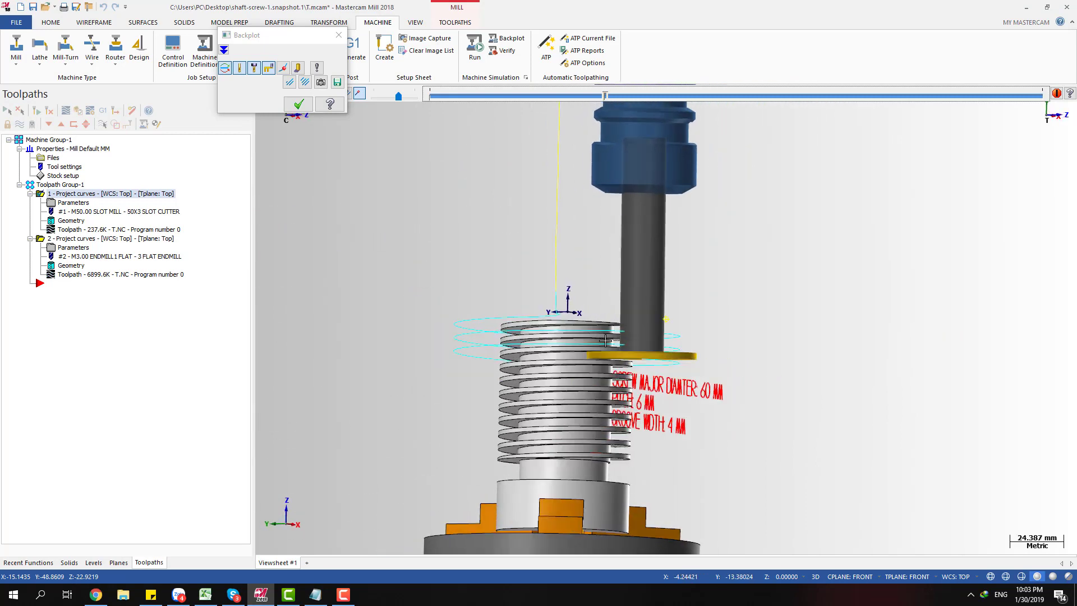
- Inspect the slot cutter's engagement with the screw from above, close the backplot and restore the Front view
{"action": "middle_click_drag", "start_coordinate": [605, 340], "coordinate": [617, 390]}
{"action": "scroll", "coordinate": [610, 387], "scroll_direction": "up", "scroll_amount": 4}
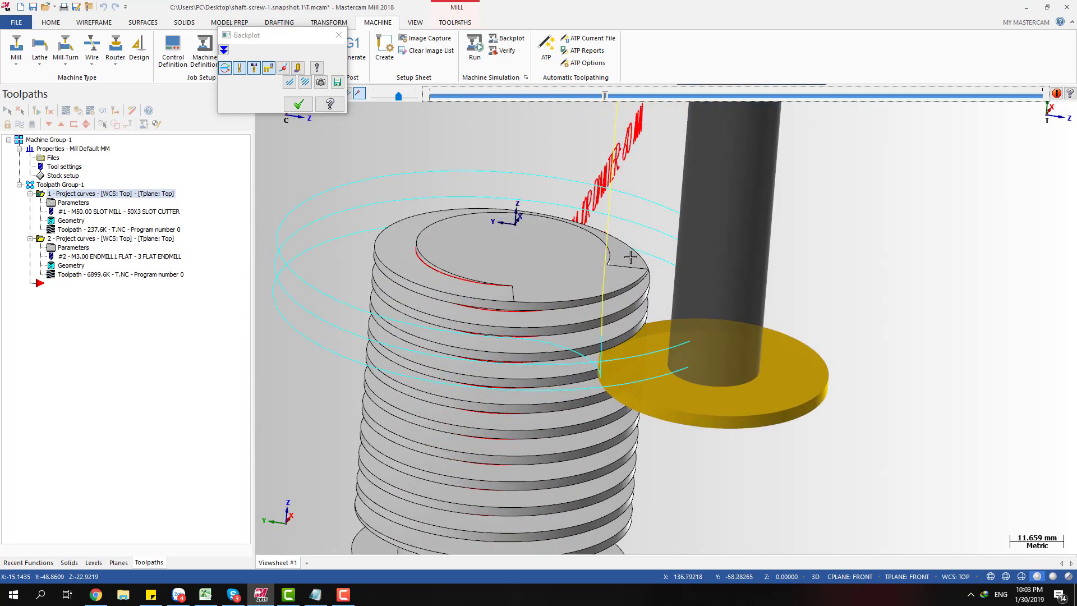
{"action": "scroll", "coordinate": [572, 339], "scroll_direction": "up", "scroll_amount": 3}
{"action": "scroll", "coordinate": [561, 340], "scroll_direction": "down", "scroll_amount": 5}
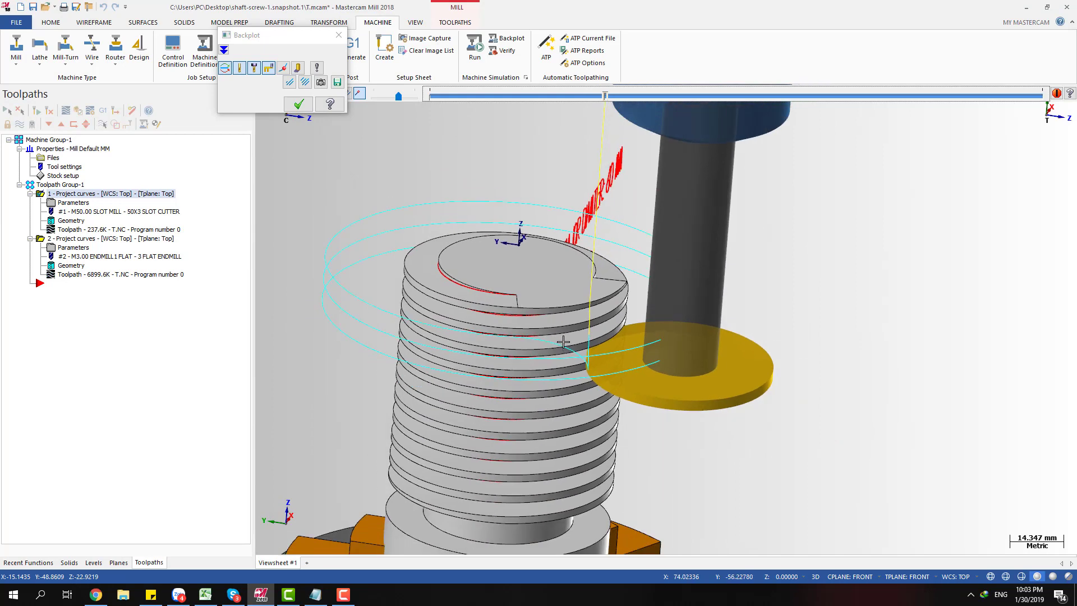
{"action": "left_click", "coordinate": [299, 105]}
{"action": "key", "text": "alt+2"}
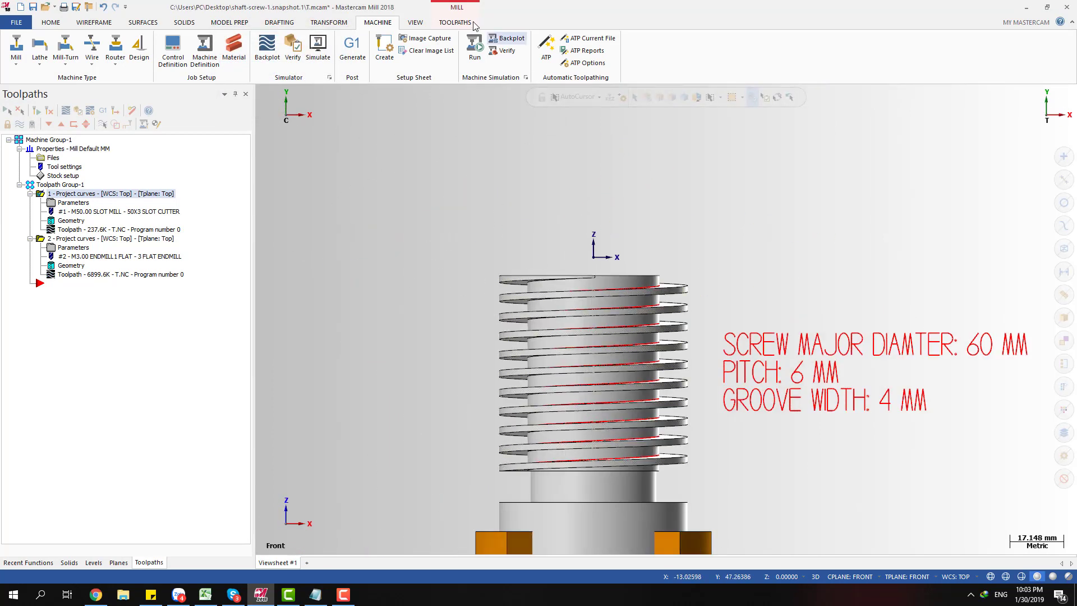
- Create a new multiaxis Project Curve toolpath that uses the 50x3 SLOT CUTTER
{"action": "left_click", "coordinate": [457, 23]}
{"action": "left_click", "coordinate": [531, 64]}
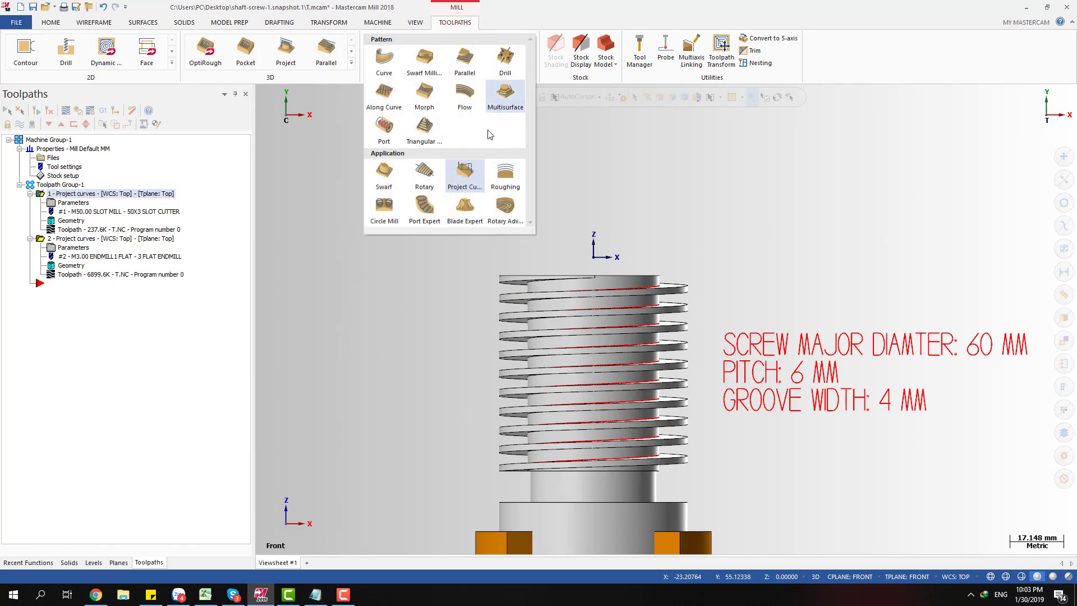
{"action": "left_click", "coordinate": [459, 178]}
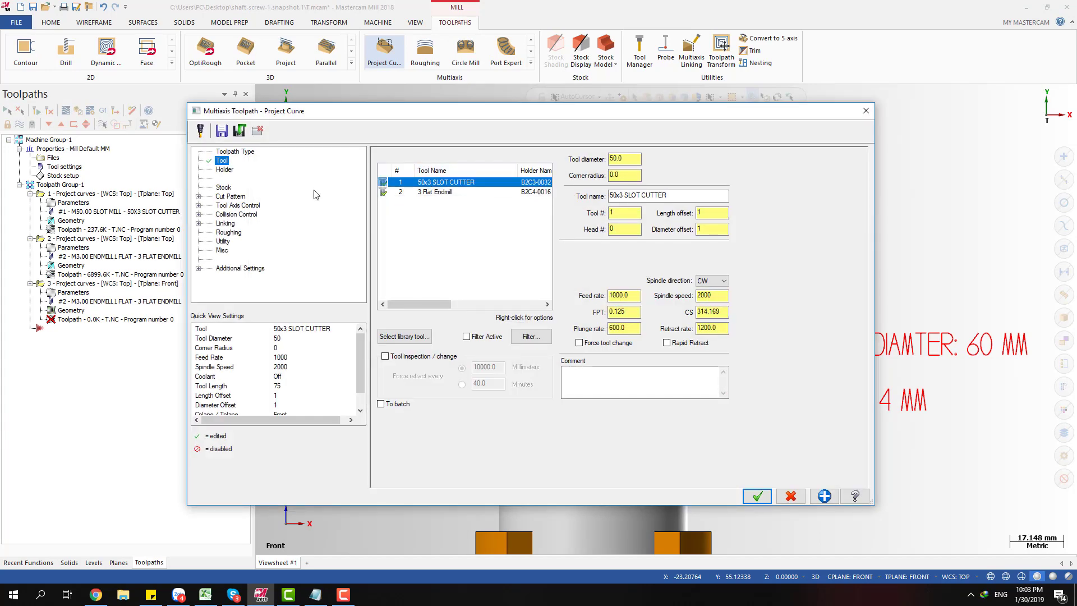
- Chain the screw's helical groove curve as the projection curve in the new toolpath's cut pattern
{"action": "left_click", "coordinate": [224, 197]}
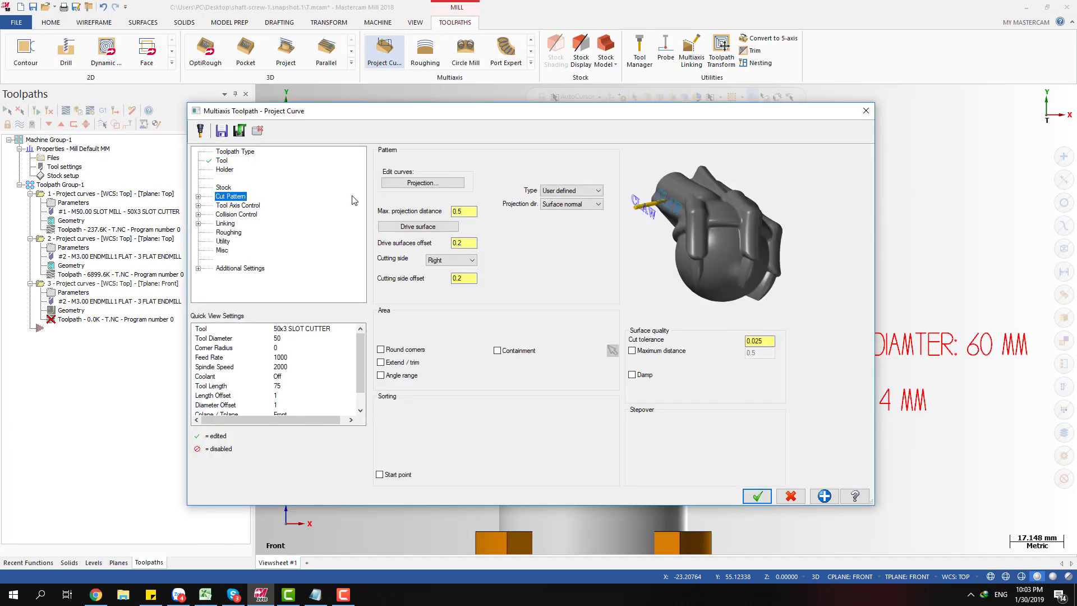
{"action": "left_click", "coordinate": [408, 183]}
{"action": "scroll", "coordinate": [618, 210], "scroll_direction": "down", "scroll_amount": 2}
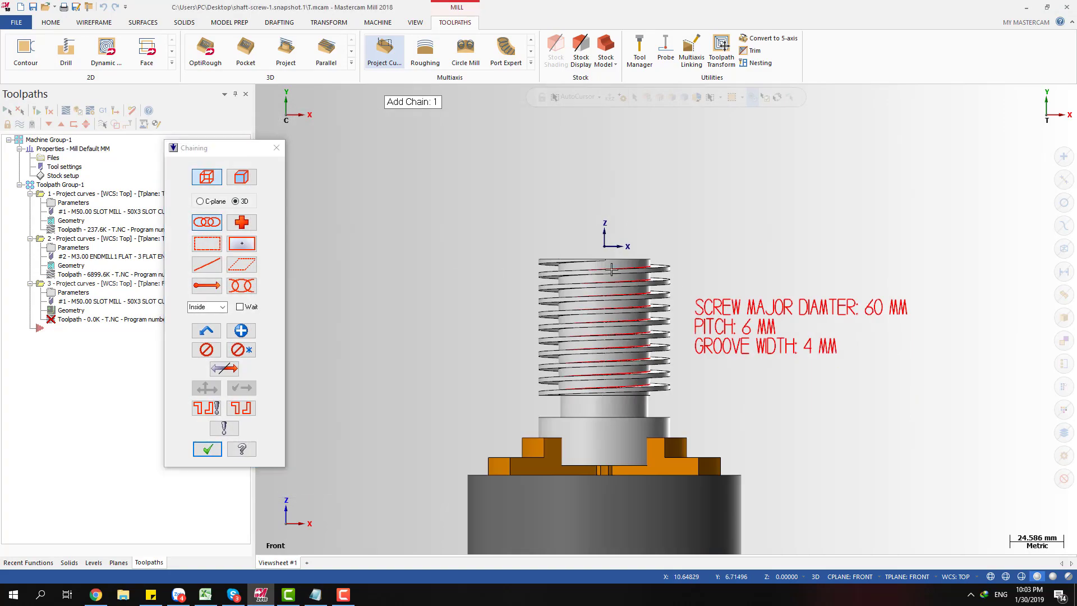
{"action": "middle_click_drag", "start_coordinate": [616, 221], "coordinate": [620, 289]}
{"action": "scroll", "coordinate": [621, 289], "scroll_direction": "up", "scroll_amount": 4}
{"action": "middle_click_drag", "start_coordinate": [479, 270], "coordinate": [492, 223]}
{"action": "left_click", "coordinate": [443, 194]}
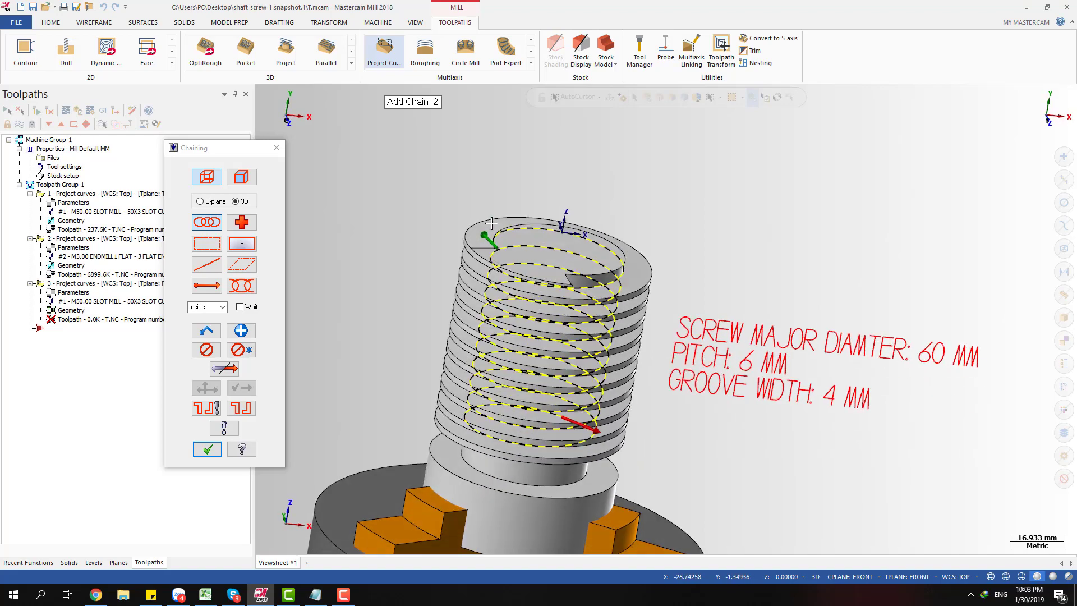
{"action": "mouse_move", "coordinate": [496, 262]}
{"action": "middle_mouse_down"}
{"action": "mouse_move", "coordinate": [501, 288]}
{"action": "mouse_move", "coordinate": [571, 294]}
{"action": "mouse_move", "coordinate": [415, 305]}
{"action": "middle_mouse_up"}
{"action": "scroll", "coordinate": [519, 280], "scroll_direction": "up", "scroll_amount": 2}
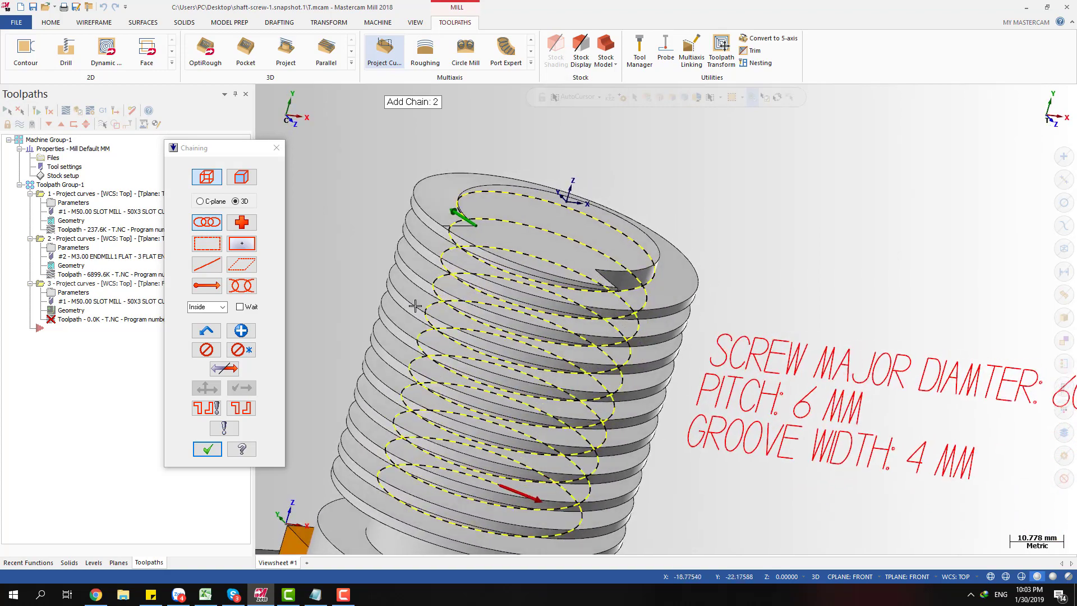
{"action": "left_click", "coordinate": [205, 449]}
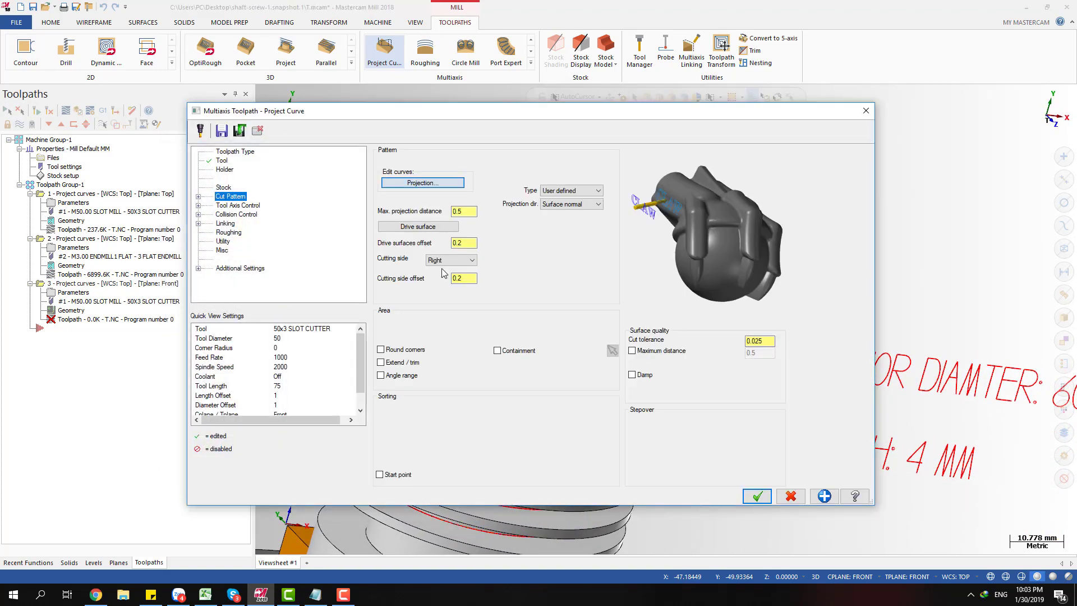
- Check the projection distance and drive surfaces offset against the screw, and set the cutting side offset to 0.1
{"action": "left_click", "coordinate": [467, 212]}
{"action": "left_click", "coordinate": [472, 243]}
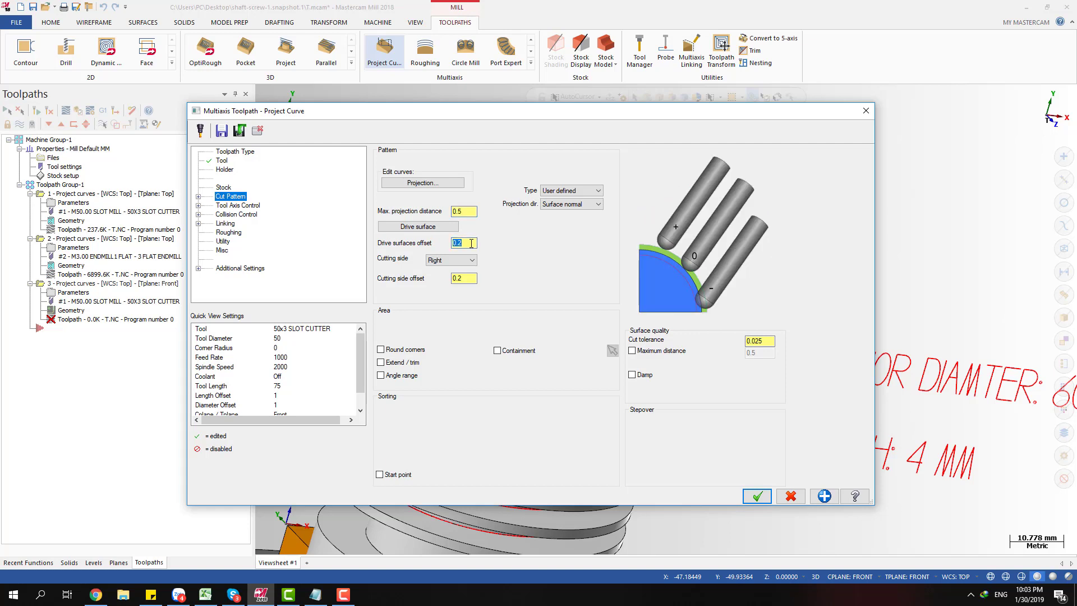
{"action": "left_click", "coordinate": [461, 243]}
{"action": "left_click", "coordinate": [463, 278]}
{"action": "left_click", "coordinate": [461, 281]}
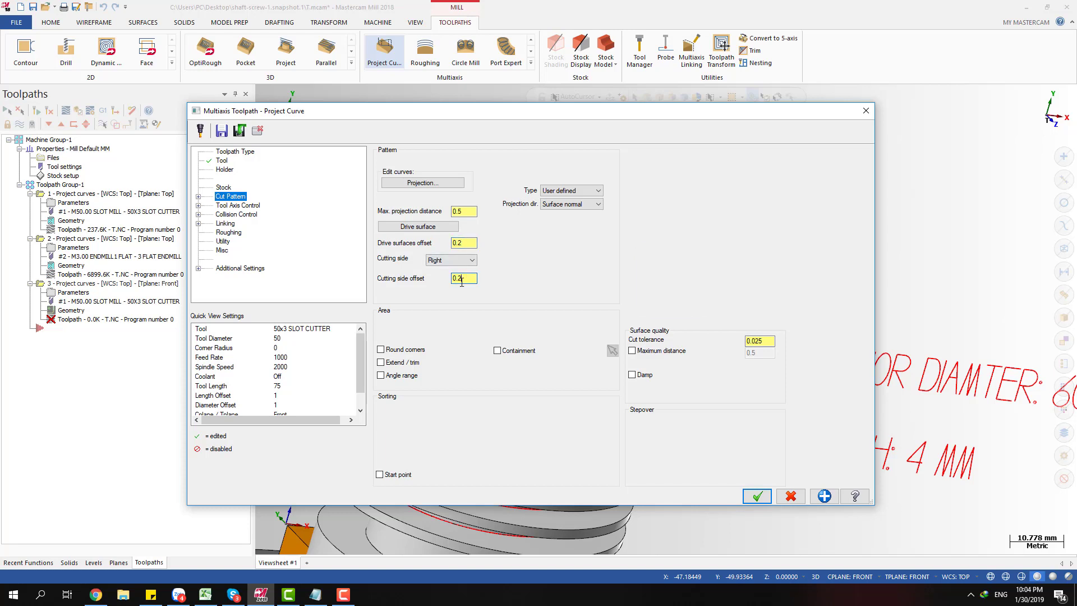
{"action": "left_click_drag", "start_coordinate": [461, 280], "coordinate": [450, 279]}
{"action": "left_click", "coordinate": [462, 280]}
{"action": "left_click_drag", "start_coordinate": [657, 117], "coordinate": [455, 395]}
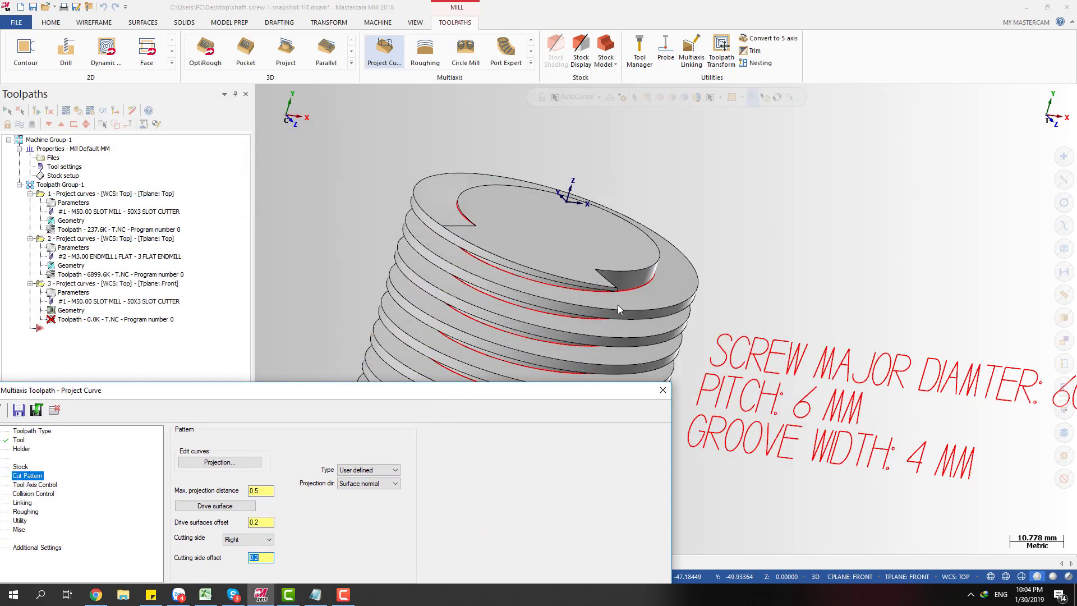
{"action": "left_click_drag", "start_coordinate": [577, 398], "coordinate": [760, 214]}
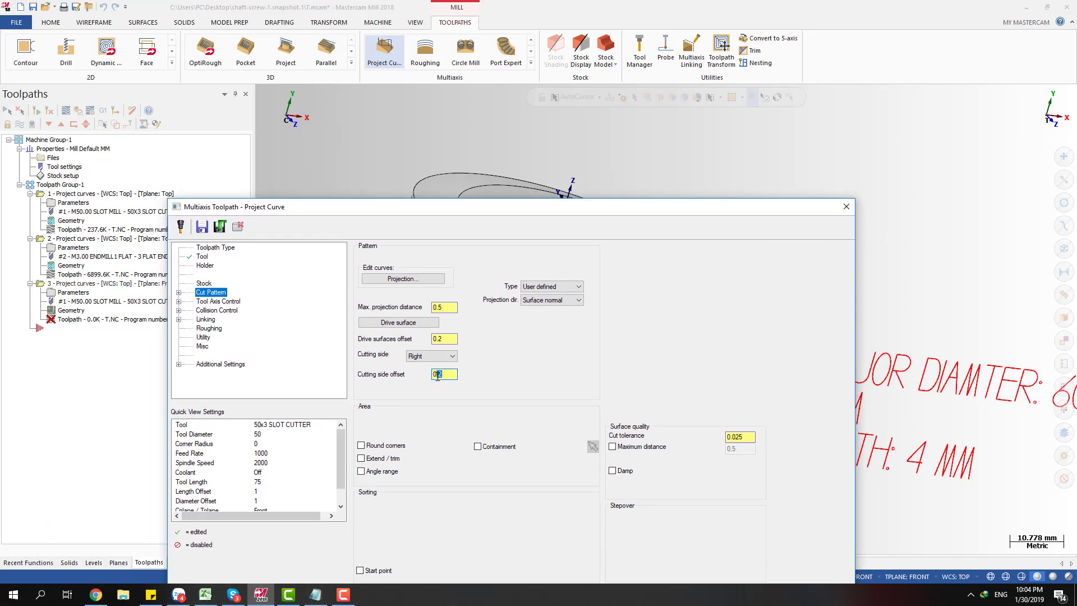
{"action": "left_click_drag", "start_coordinate": [533, 206], "coordinate": [521, 94]}
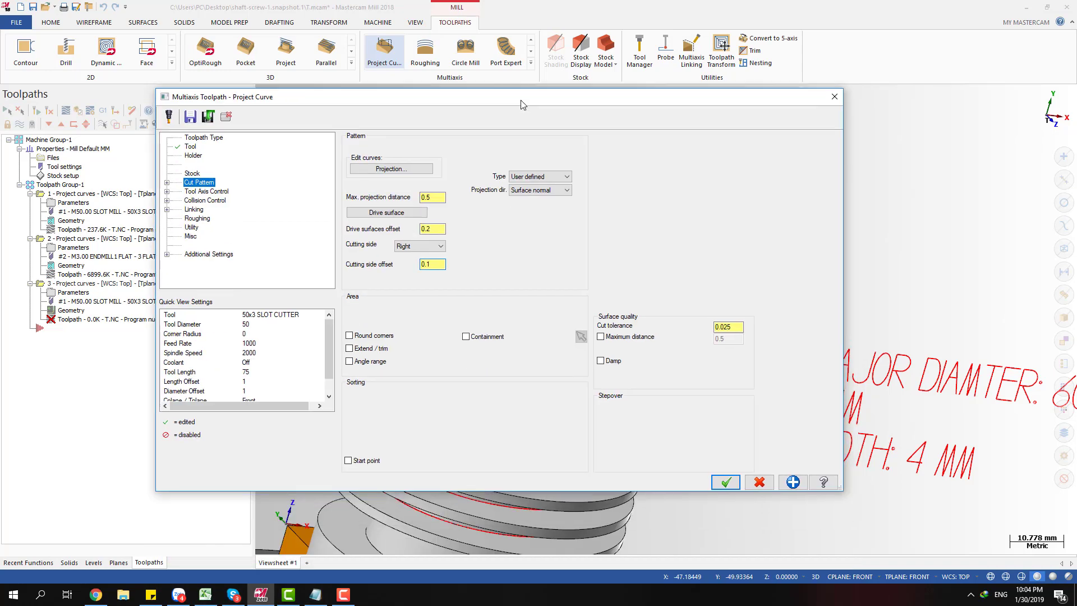
- Set the toolpath's output format to 5 Axis and keep the tool axis control on Surface
{"action": "left_click", "coordinate": [211, 191]}
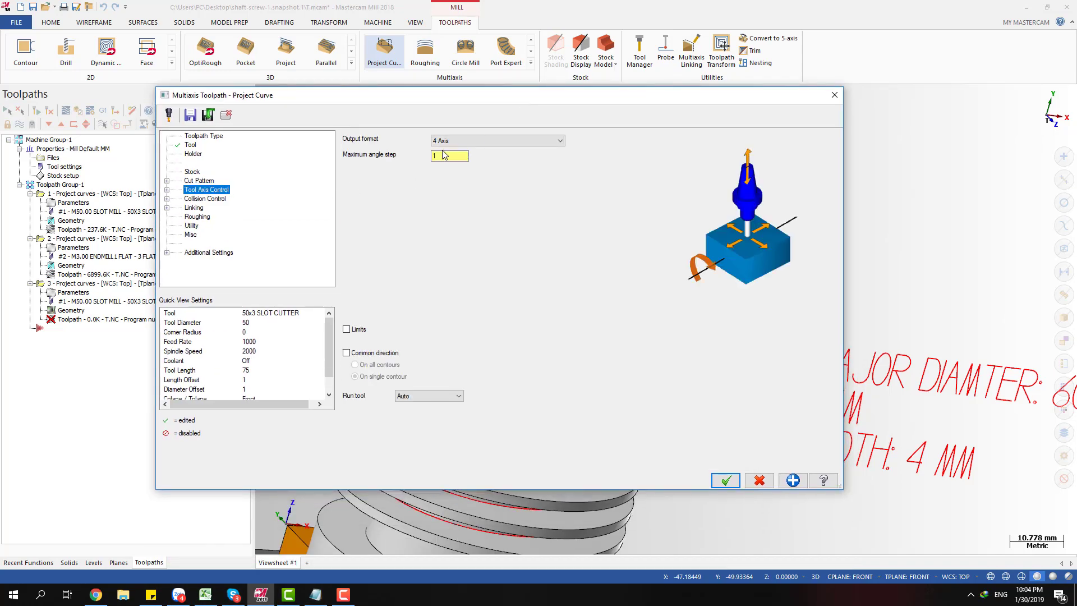
{"action": "left_click_drag", "start_coordinate": [456, 100], "coordinate": [563, 364]}
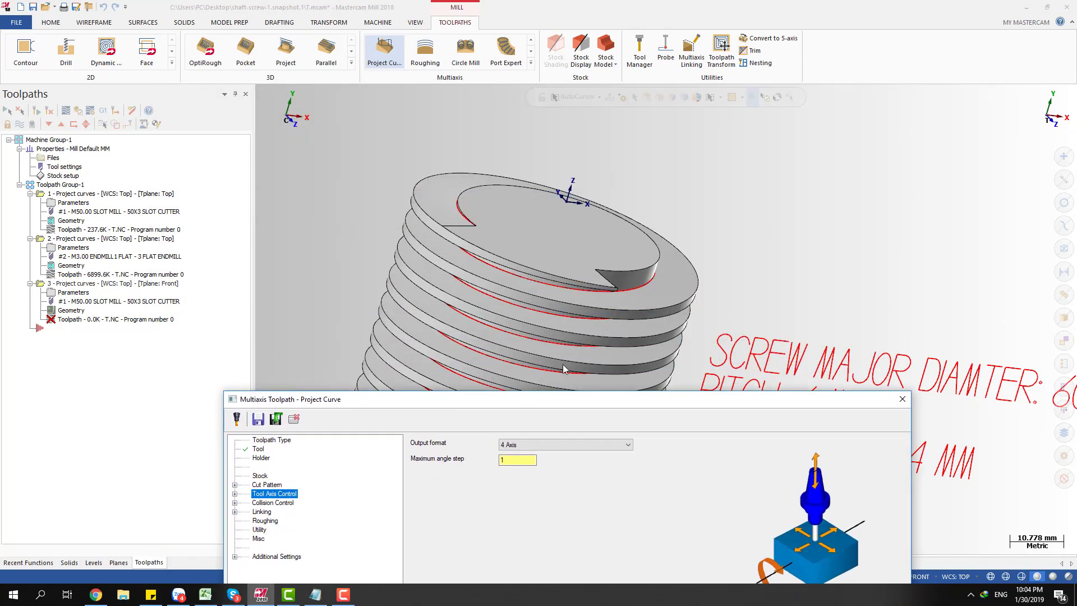
{"action": "left_click", "coordinate": [267, 484]}
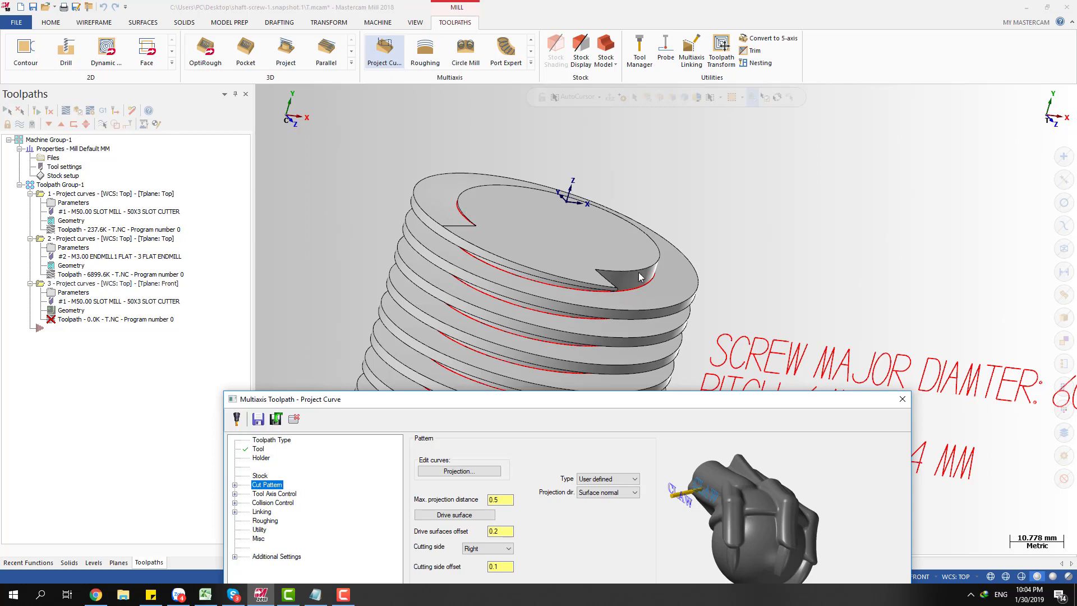
{"action": "left_click_drag", "start_coordinate": [575, 403], "coordinate": [565, 180]}
{"action": "left_click", "coordinate": [275, 269]}
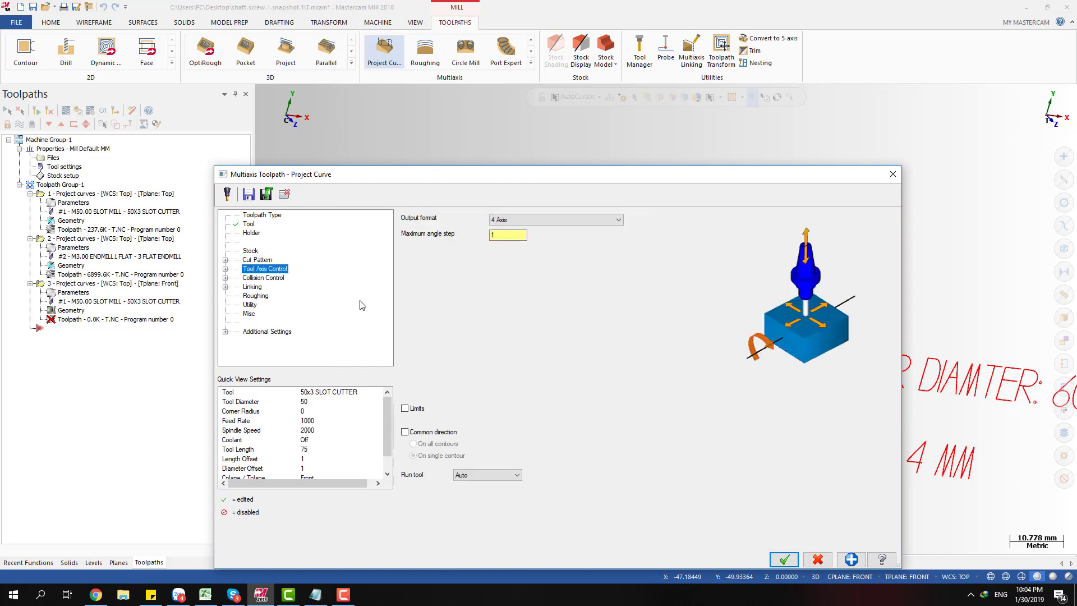
{"action": "left_click", "coordinate": [547, 221]}
{"action": "left_click", "coordinate": [547, 221]}
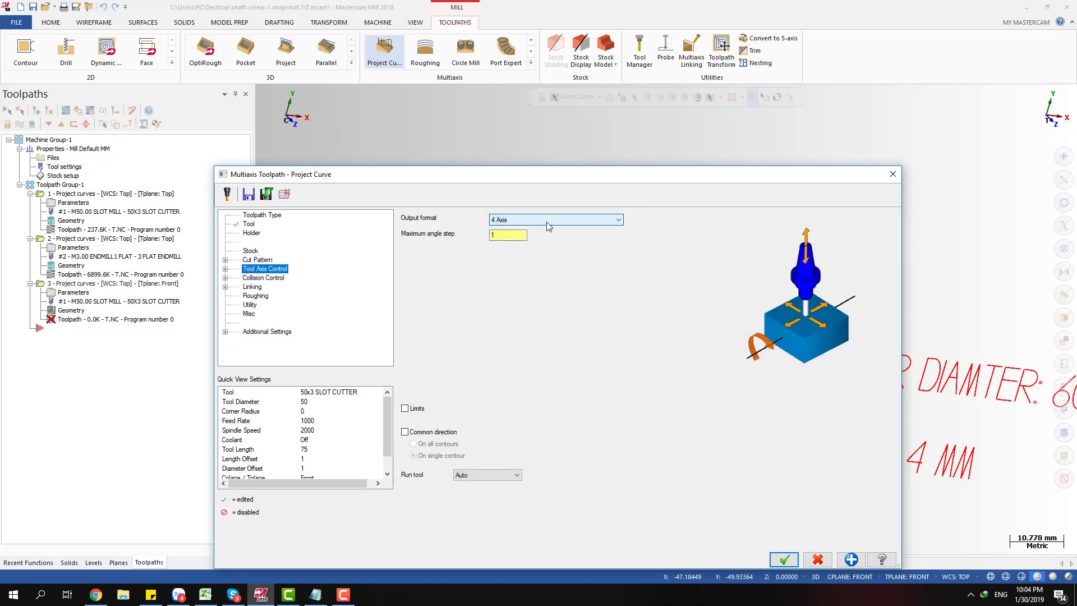
{"action": "left_click", "coordinate": [547, 221]}
{"action": "left_click", "coordinate": [520, 246]}
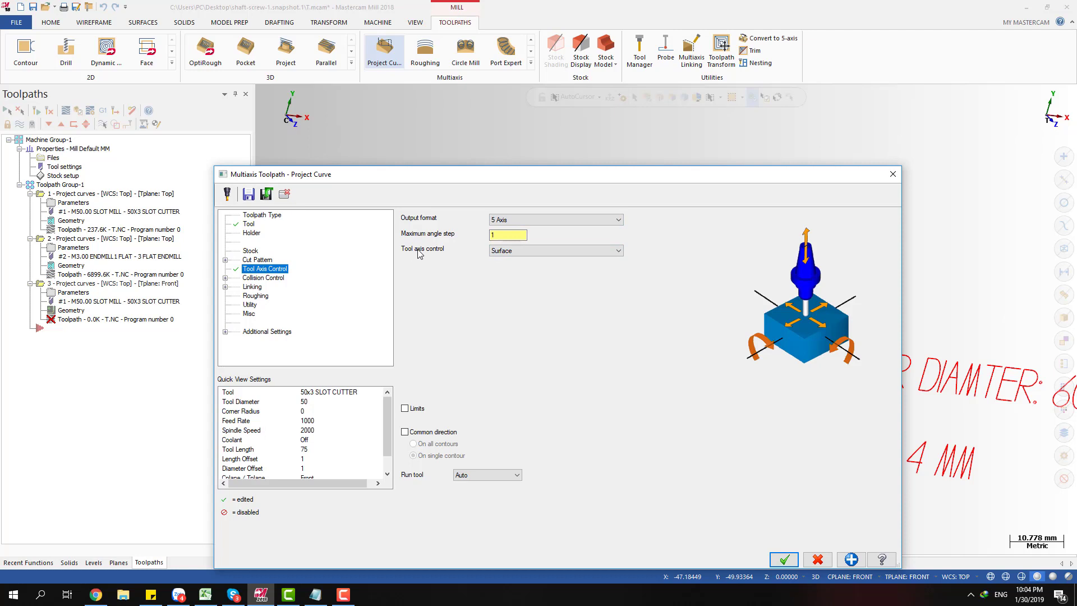
{"action": "left_click", "coordinate": [521, 254]}
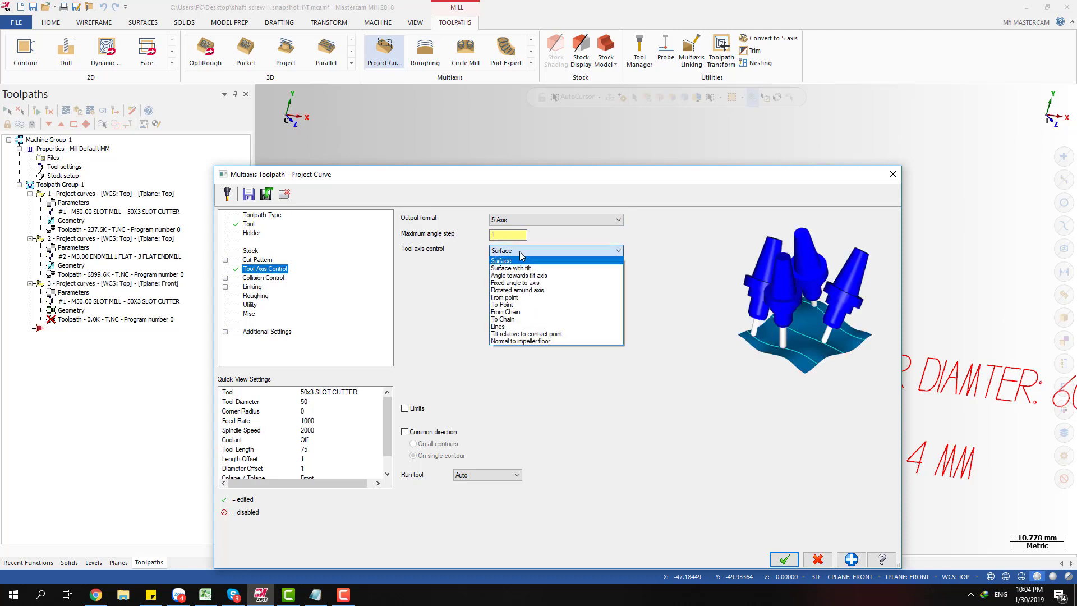
{"action": "left_click", "coordinate": [521, 255]}
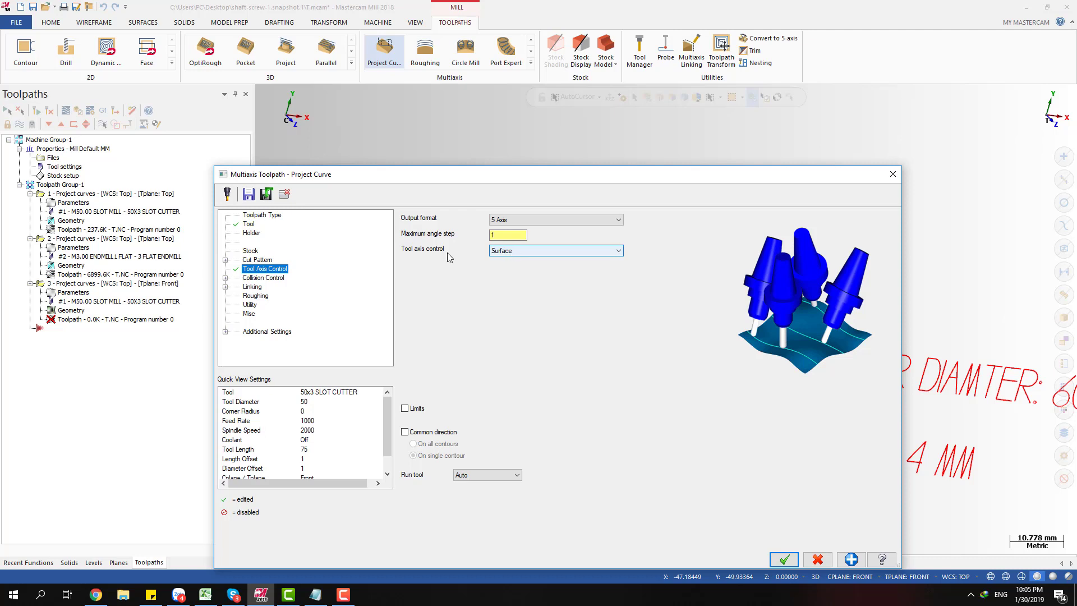
- Start the drive surface selection in the cut pattern and make the DRIVE SURFACE level visible
{"action": "left_click", "coordinate": [256, 262]}
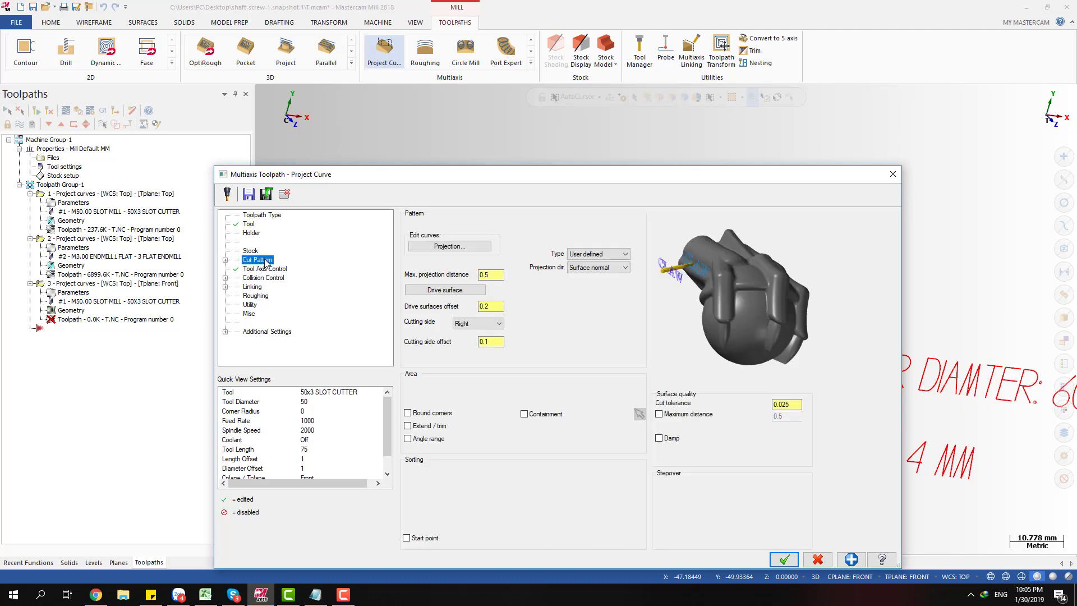
{"action": "left_click", "coordinate": [451, 295]}
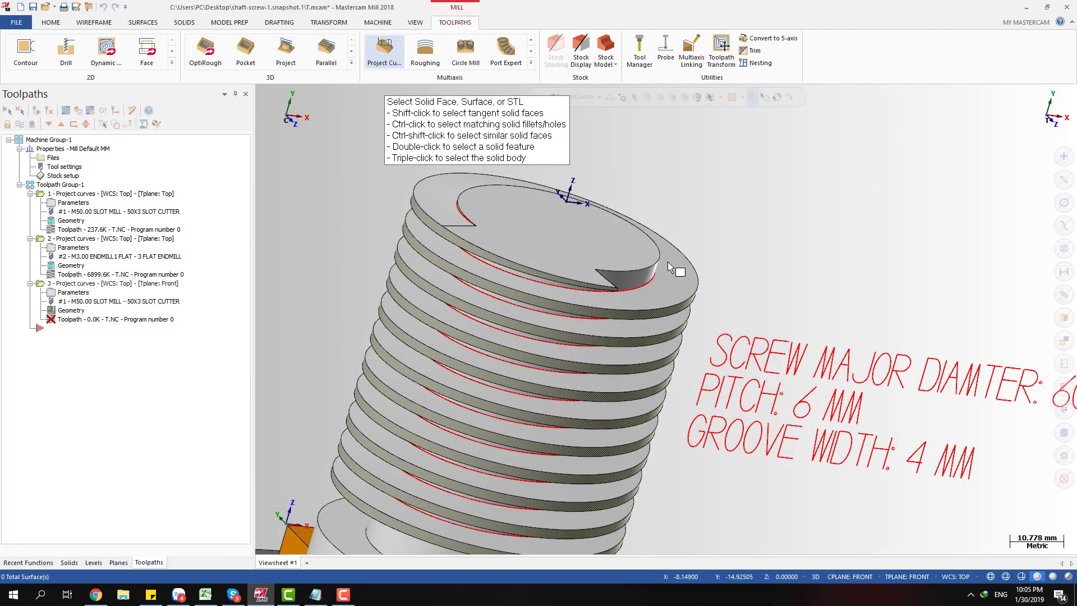
{"action": "scroll", "coordinate": [706, 205], "scroll_direction": "down", "scroll_amount": 3}
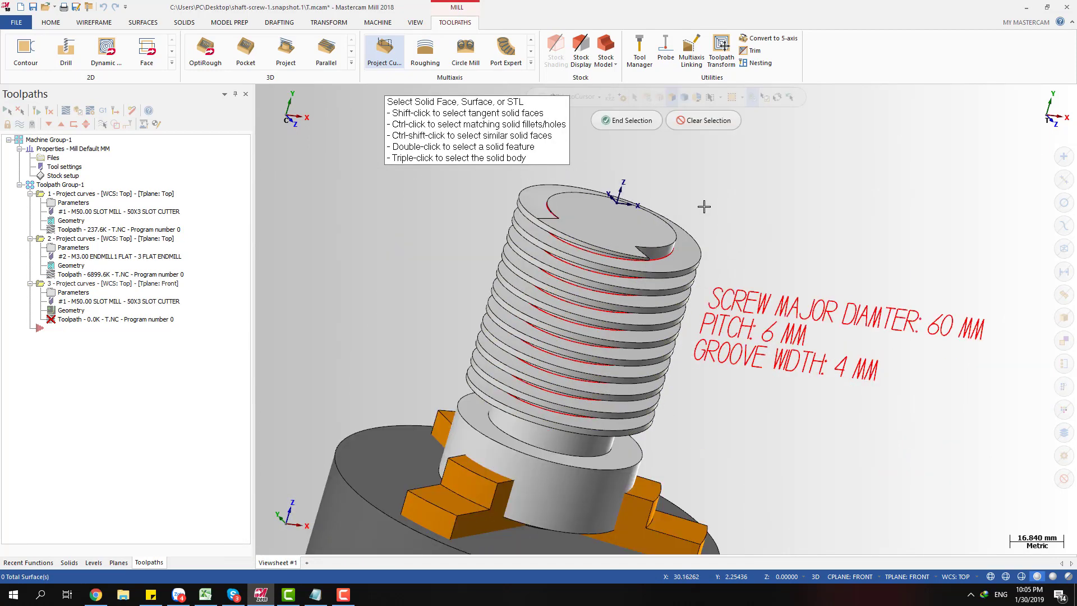
{"action": "scroll", "coordinate": [703, 228], "scroll_direction": "up", "scroll_amount": 5}
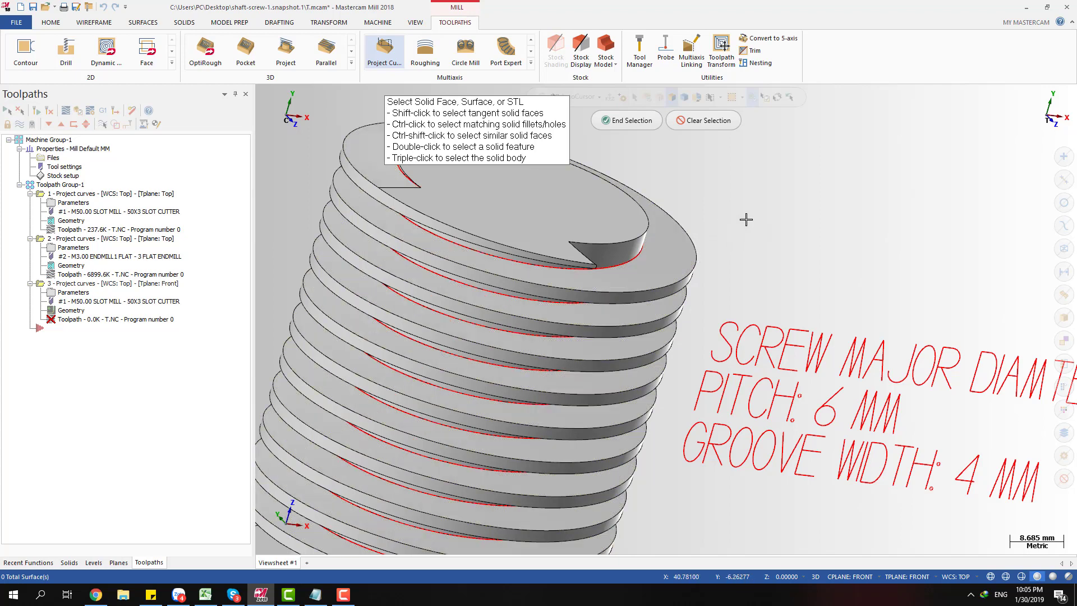
{"action": "left_click", "coordinate": [93, 562]}
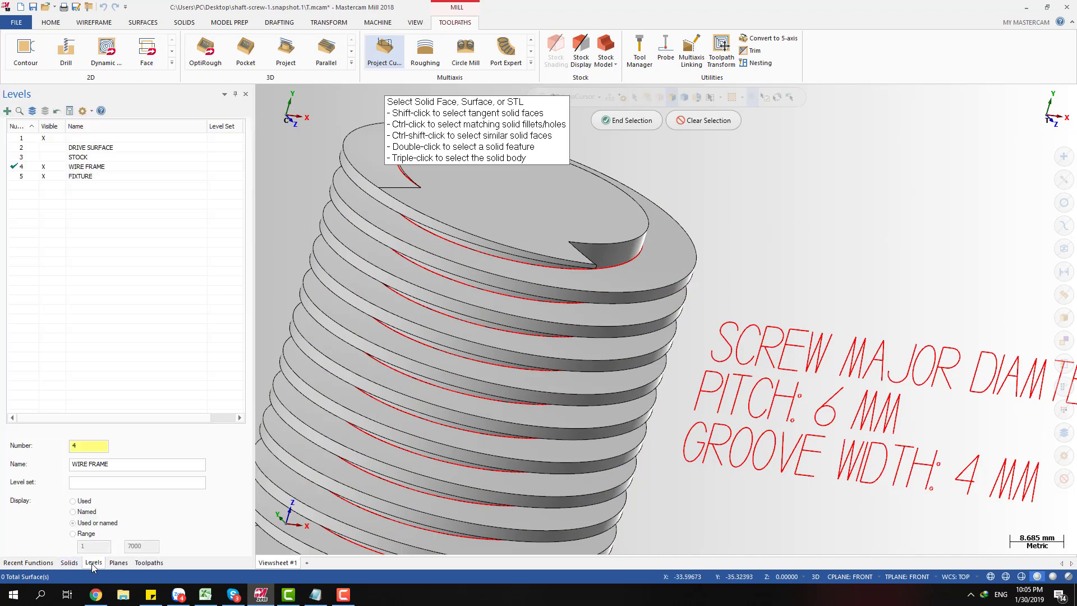
{"action": "left_click", "coordinate": [54, 150]}
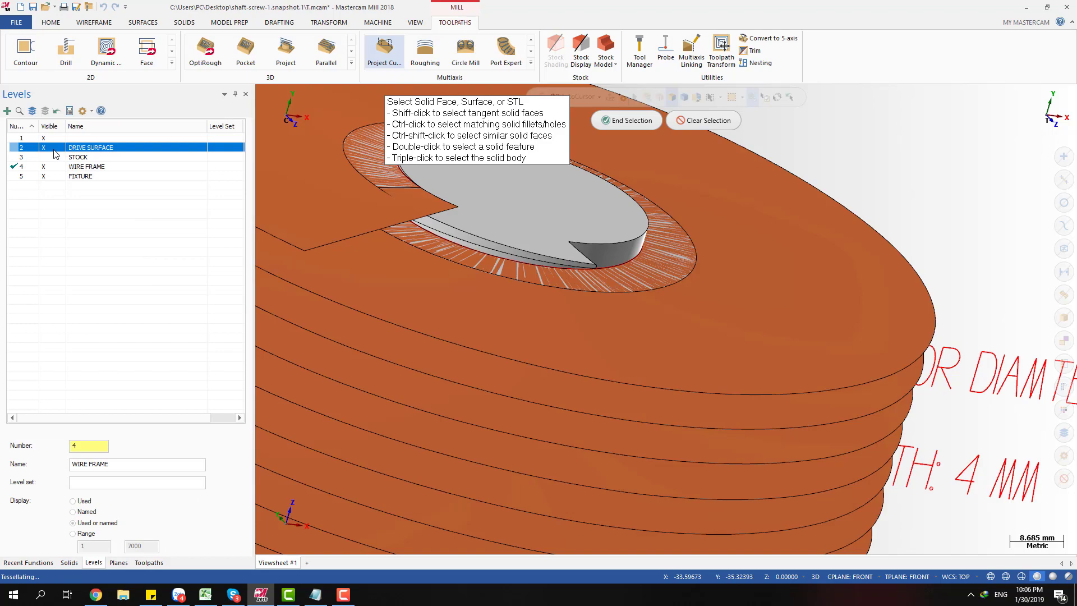
- Pick the large orange helical surface around the screw as the drive surface and finish the selection
{"action": "scroll", "coordinate": [721, 279], "scroll_direction": "down", "scroll_amount": 2}
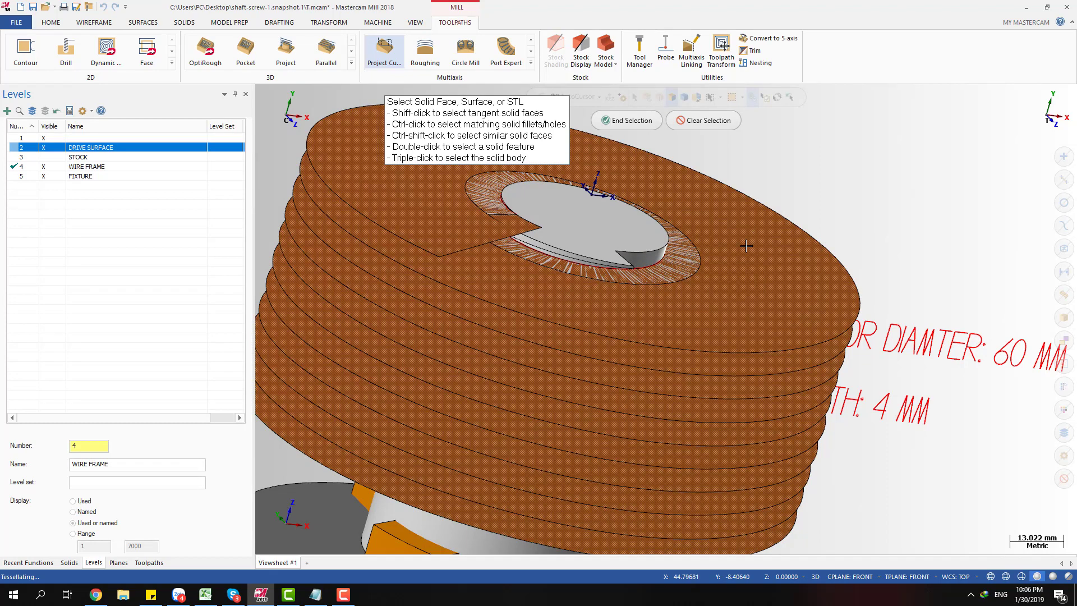
{"action": "scroll", "coordinate": [687, 288], "scroll_direction": "up", "scroll_amount": 3}
{"action": "scroll", "coordinate": [687, 288], "scroll_direction": "up", "scroll_amount": 1}
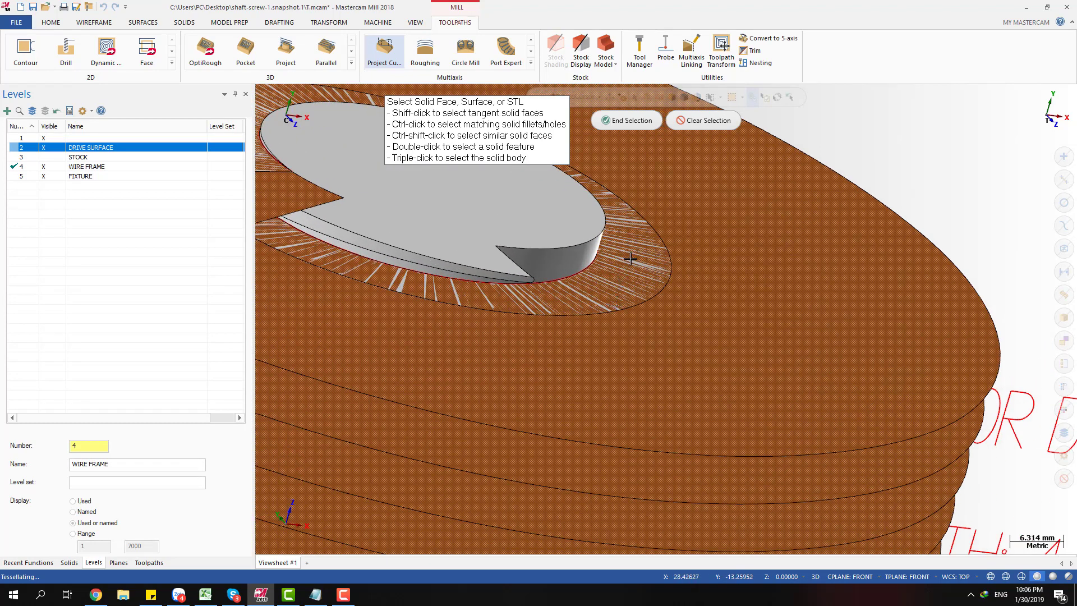
{"action": "scroll", "coordinate": [676, 239], "scroll_direction": "down", "scroll_amount": 4}
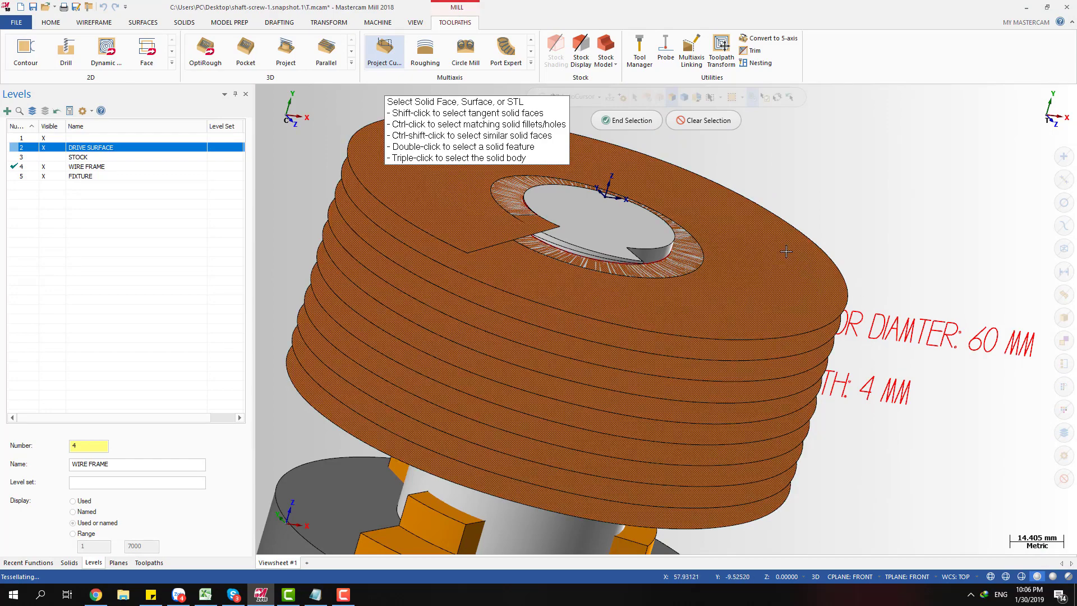
{"action": "left_click", "coordinate": [780, 249]}
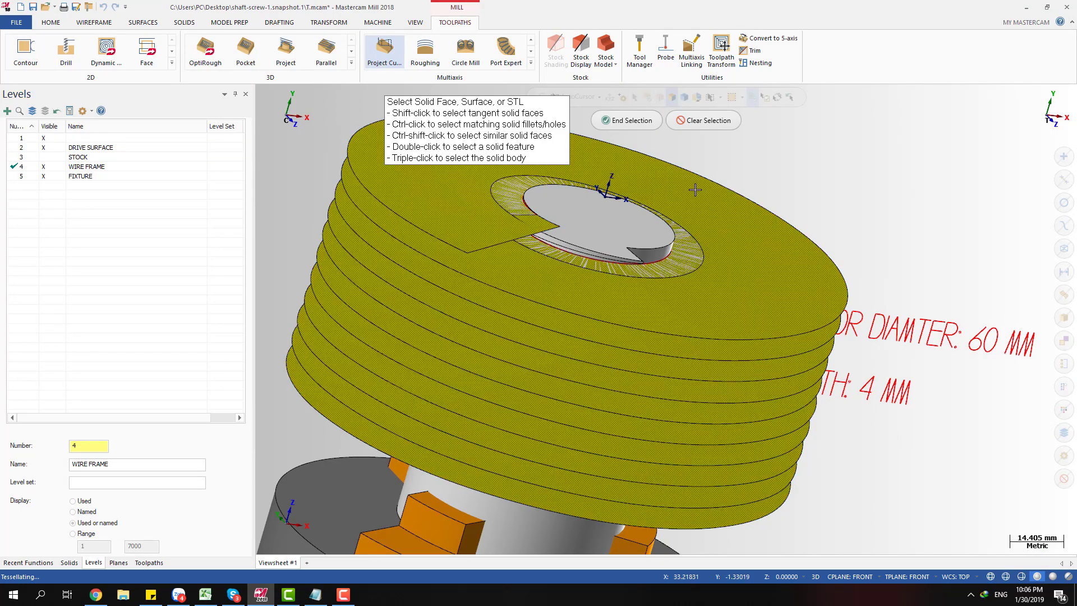
{"action": "left_click", "coordinate": [620, 121]}
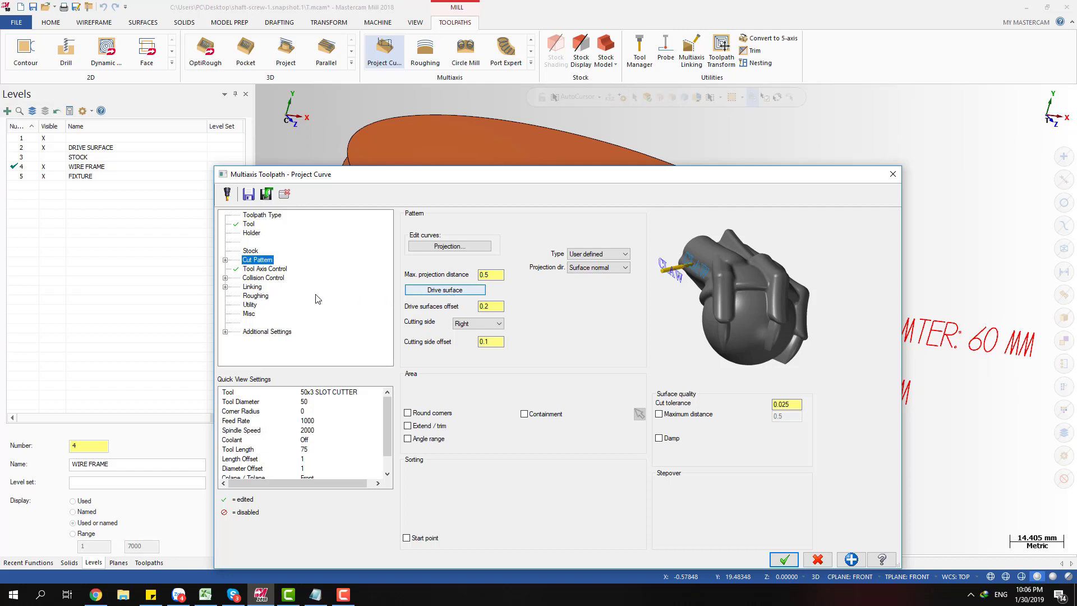
- Check the Surface tool axis control setting against the orange drive surface in the model
{"action": "left_click", "coordinate": [261, 270]}
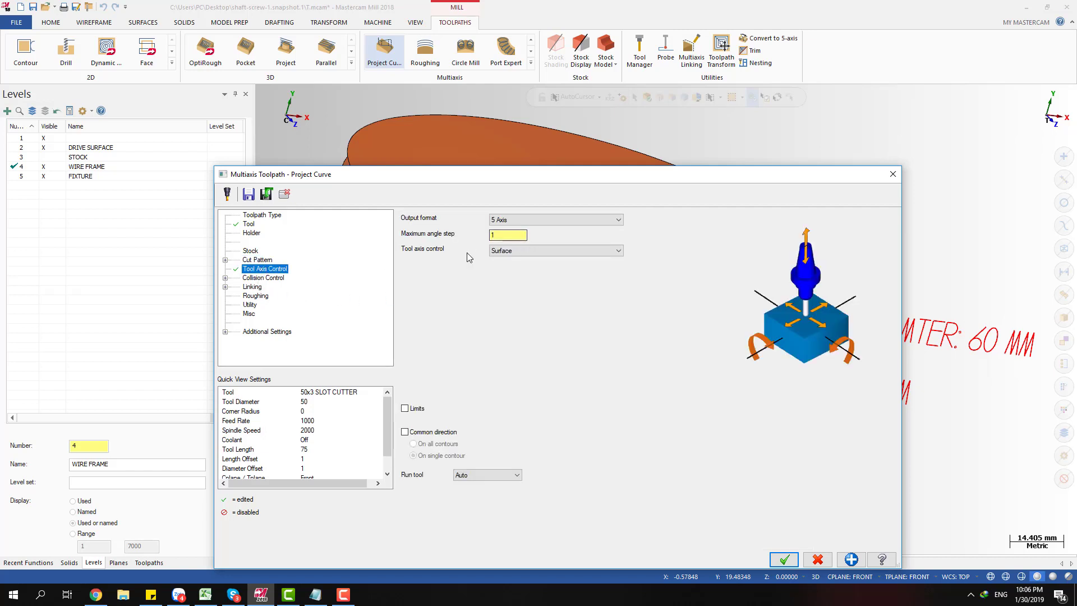
{"action": "left_click", "coordinate": [493, 251]}
{"action": "left_click", "coordinate": [495, 259]}
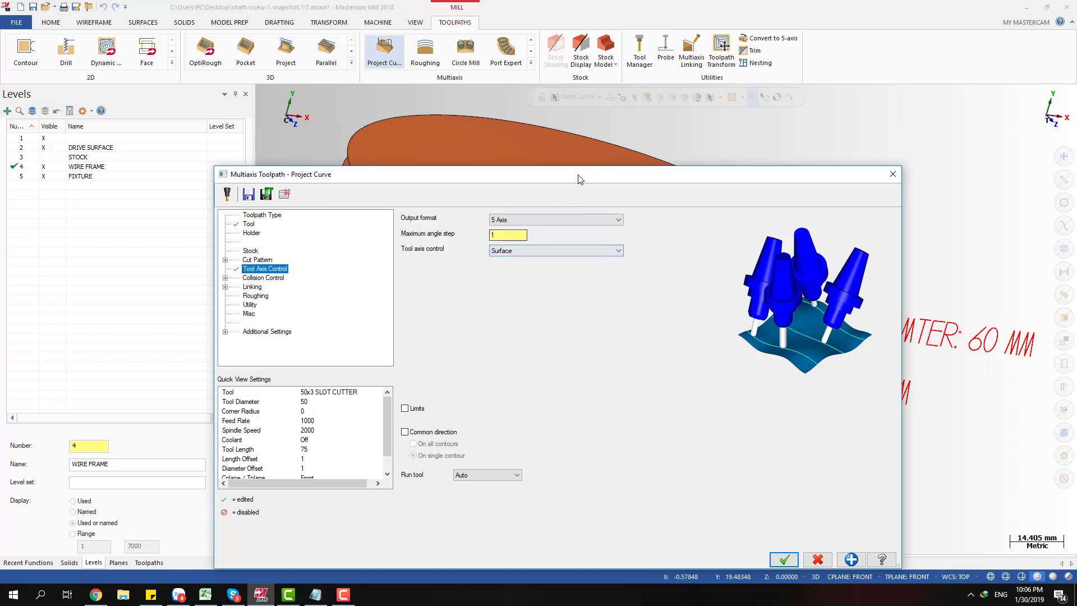
{"action": "left_click_drag", "start_coordinate": [637, 193], "coordinate": [414, 398]}
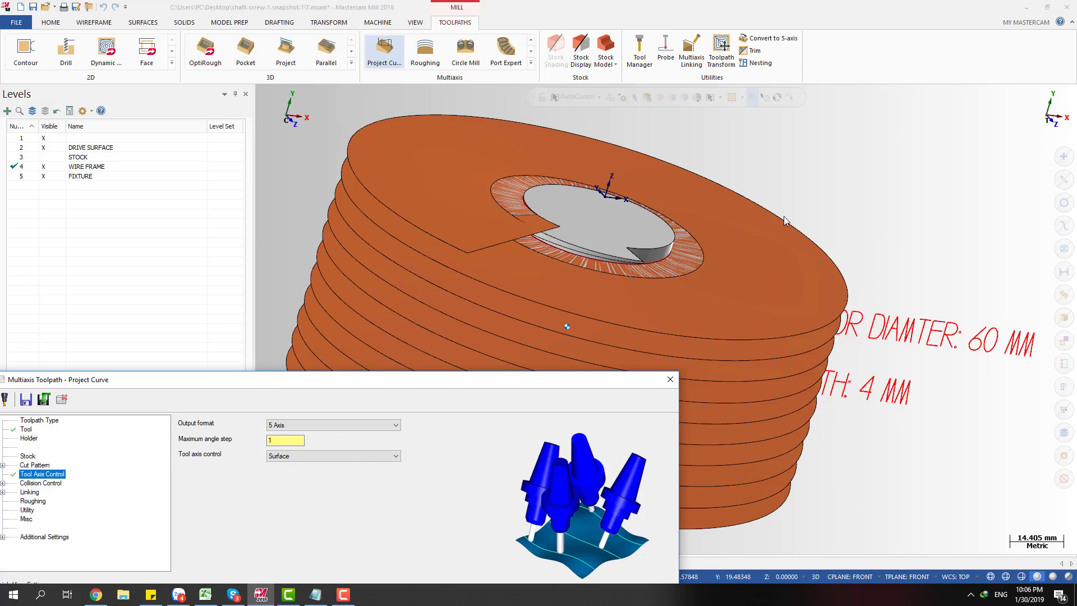
{"action": "left_click_drag", "start_coordinate": [598, 384], "coordinate": [808, 116]}
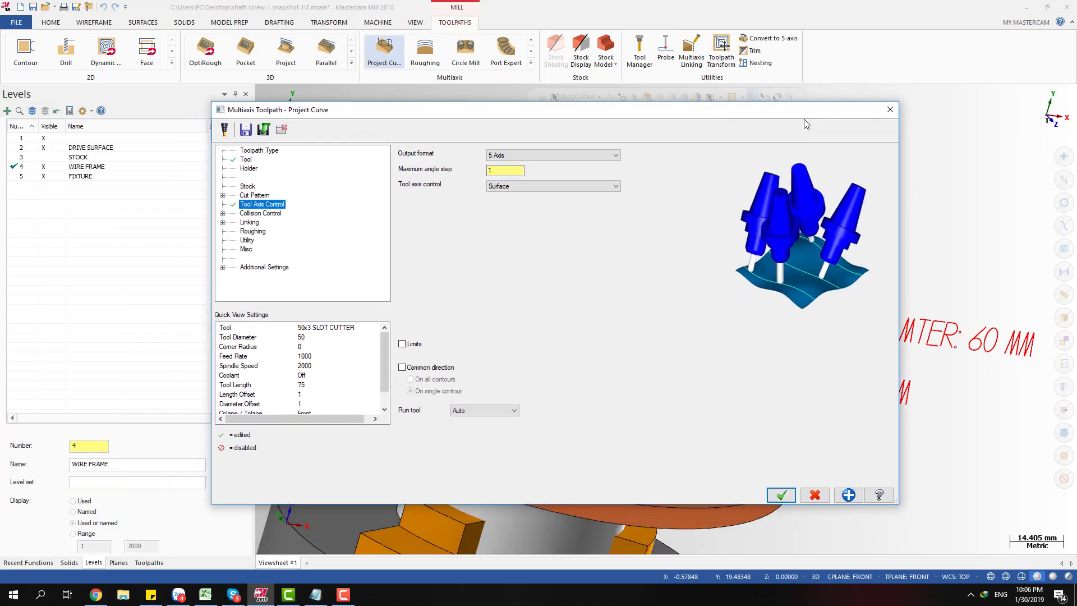
- Review the toolpath's collision control and linking settings, including the linking subpages
{"action": "left_click", "coordinate": [244, 213]}
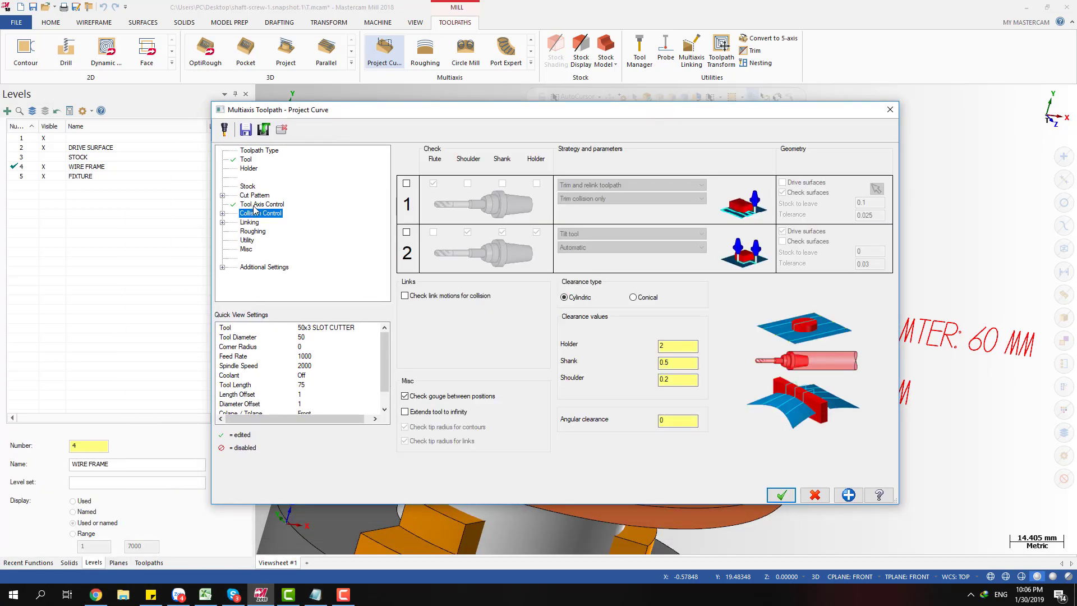
{"action": "left_click", "coordinate": [255, 204]}
{"action": "left_click", "coordinate": [257, 213]}
{"action": "left_click", "coordinate": [248, 223]}
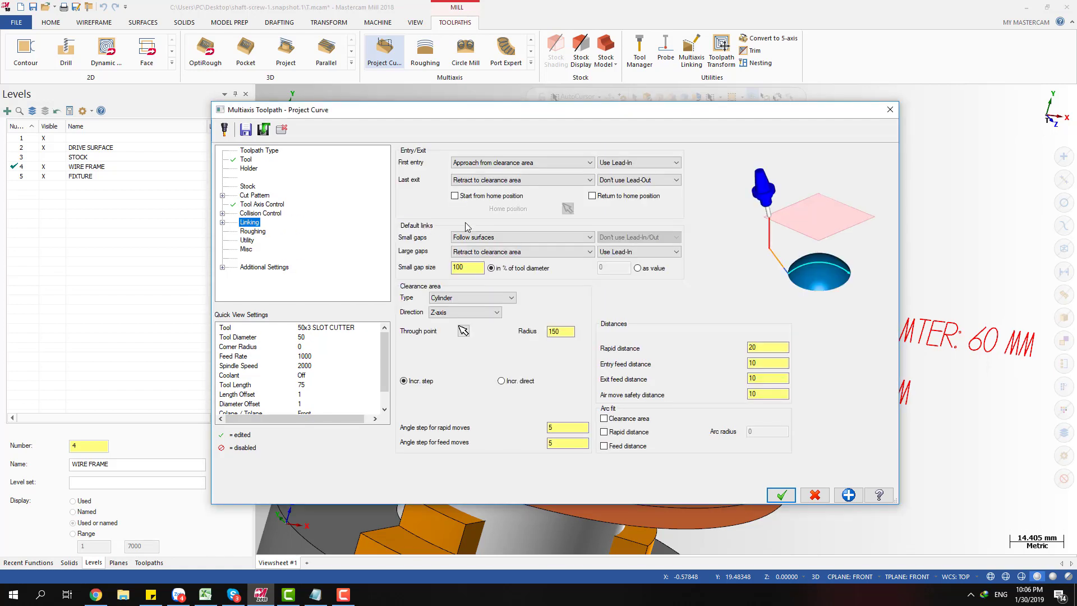
{"action": "left_click", "coordinate": [222, 222]}
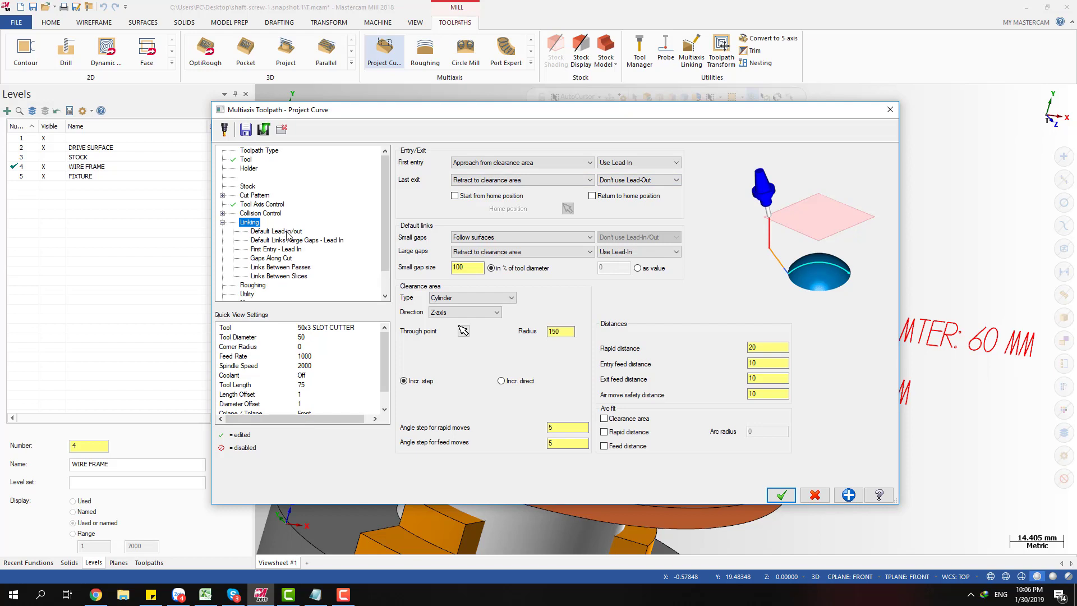
{"action": "left_click", "coordinate": [222, 223]}
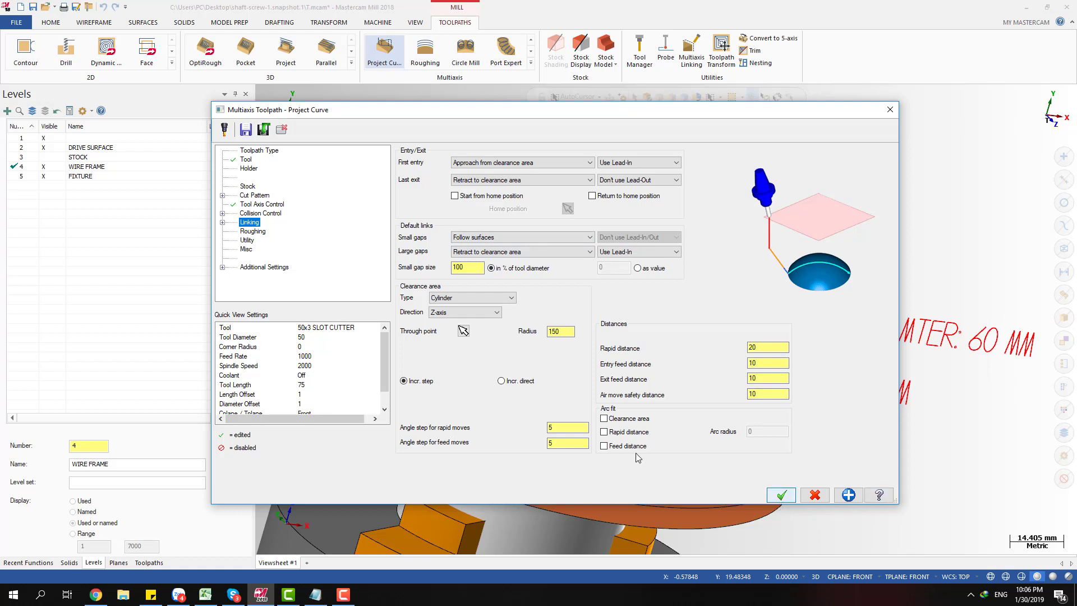
- Copy the Top working coordinate system to the tool plane and construction plane, and accept the toolpath
{"action": "left_click", "coordinate": [222, 267]}
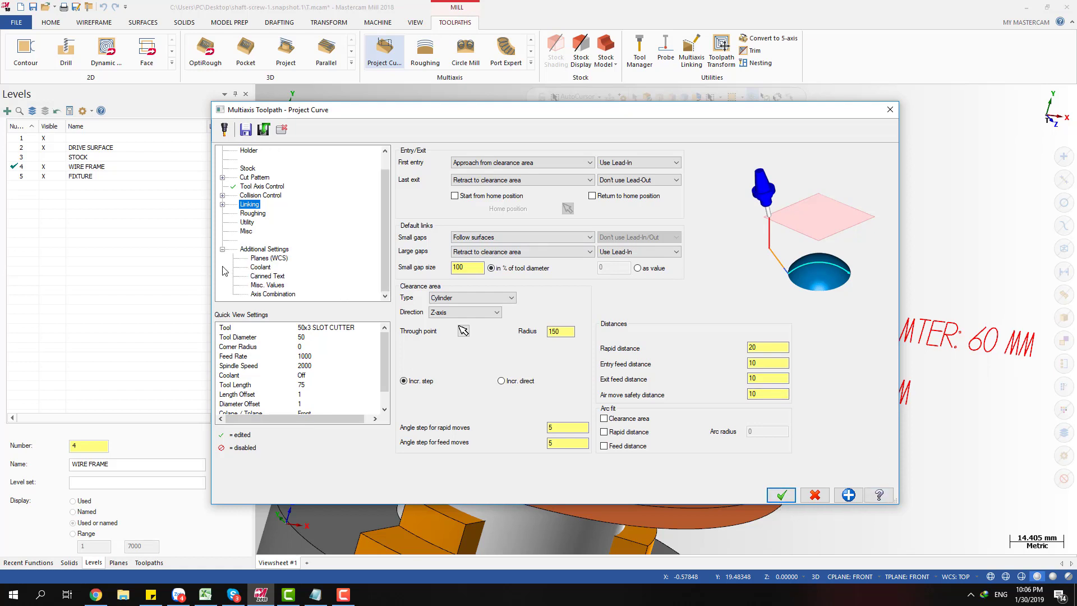
{"action": "left_click", "coordinate": [269, 258]}
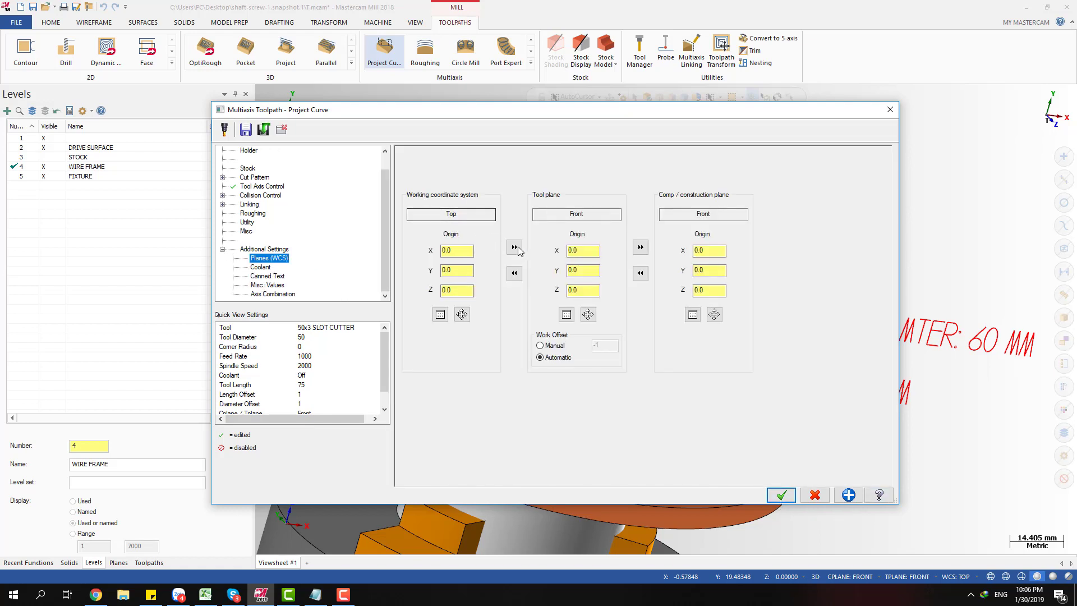
{"action": "left_click", "coordinate": [514, 247]}
{"action": "left_click", "coordinate": [640, 248]}
{"action": "left_click", "coordinate": [781, 494]}
- Return to the toolpath operations list and collapse the first two Project curves operations
{"action": "left_click", "coordinate": [149, 562]}
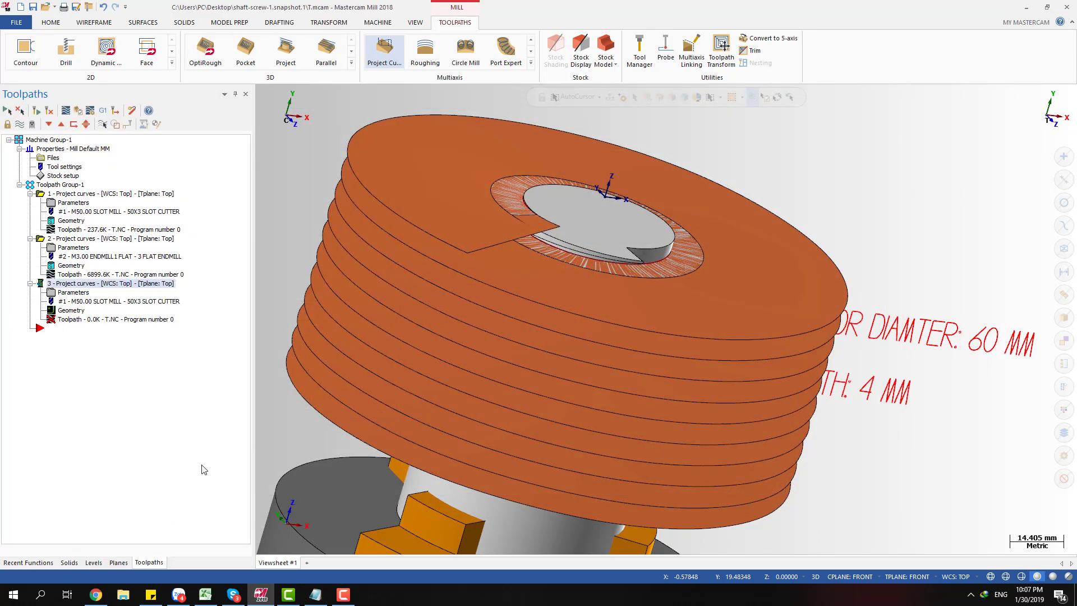
{"action": "scroll", "coordinate": [457, 289], "scroll_direction": "down", "scroll_amount": 3}
{"action": "middle_click_drag", "start_coordinate": [457, 289], "coordinate": [285, 308]}
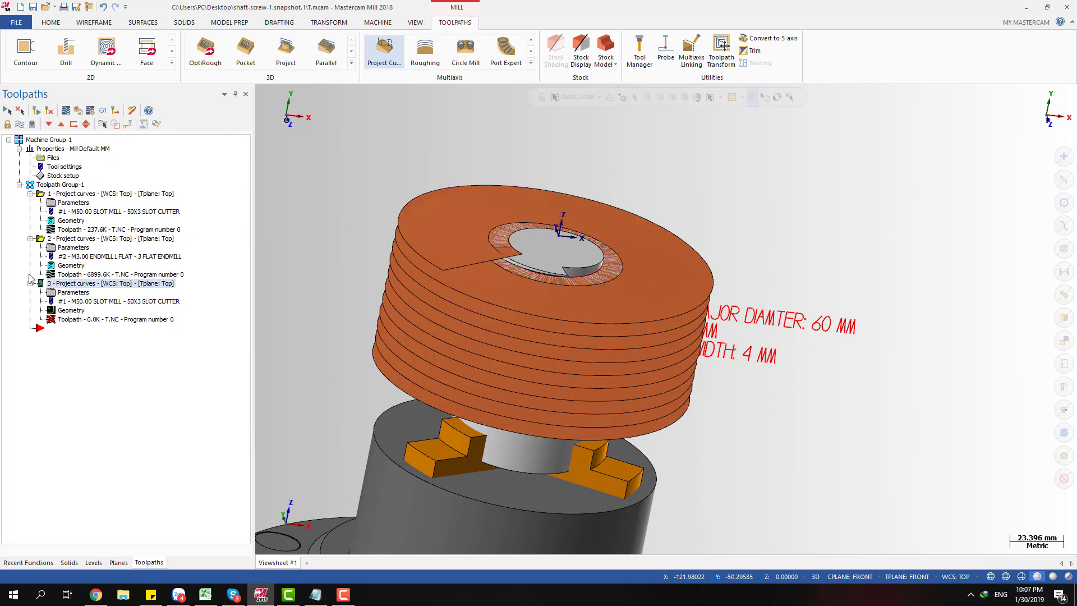
{"action": "left_click", "coordinate": [30, 193]}
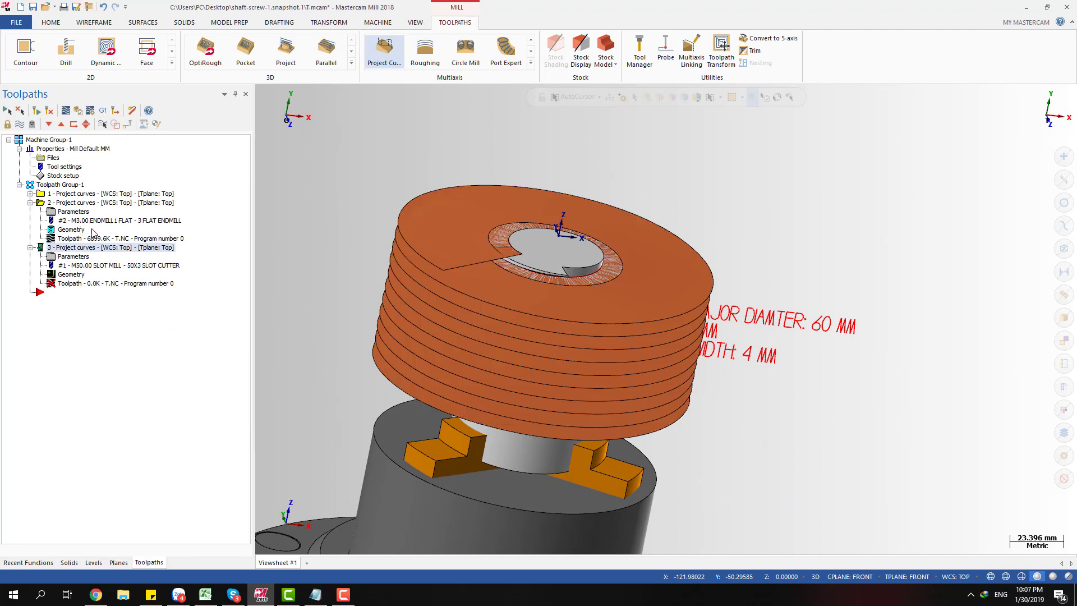
{"action": "scroll", "coordinate": [370, 312], "scroll_direction": "down", "scroll_amount": 2}
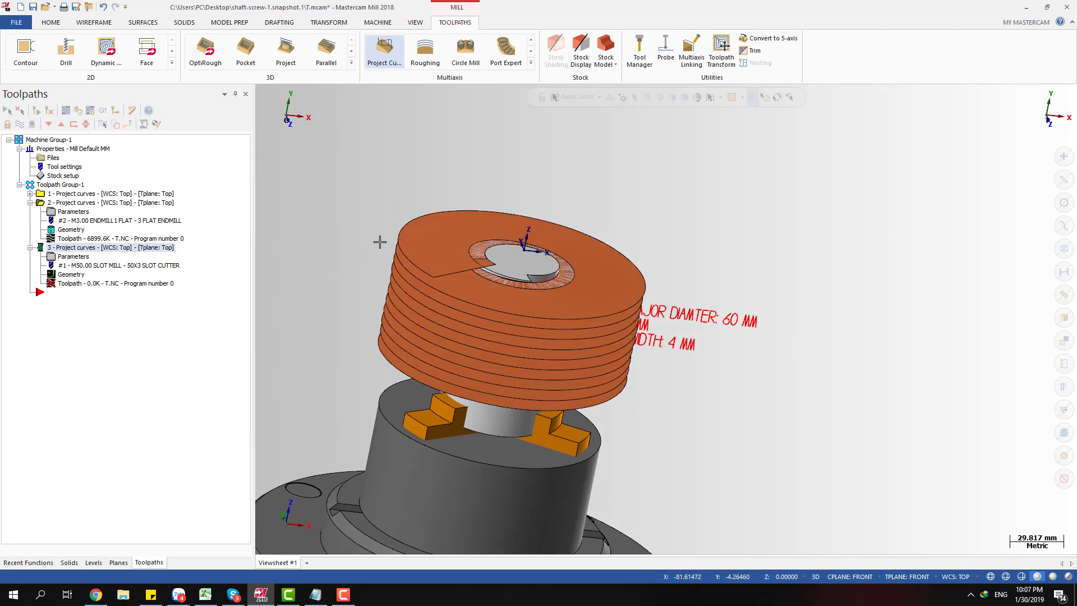
{"action": "scroll", "coordinate": [380, 242], "scroll_direction": "up", "scroll_amount": 1}
{"action": "left_click", "coordinate": [30, 203]}
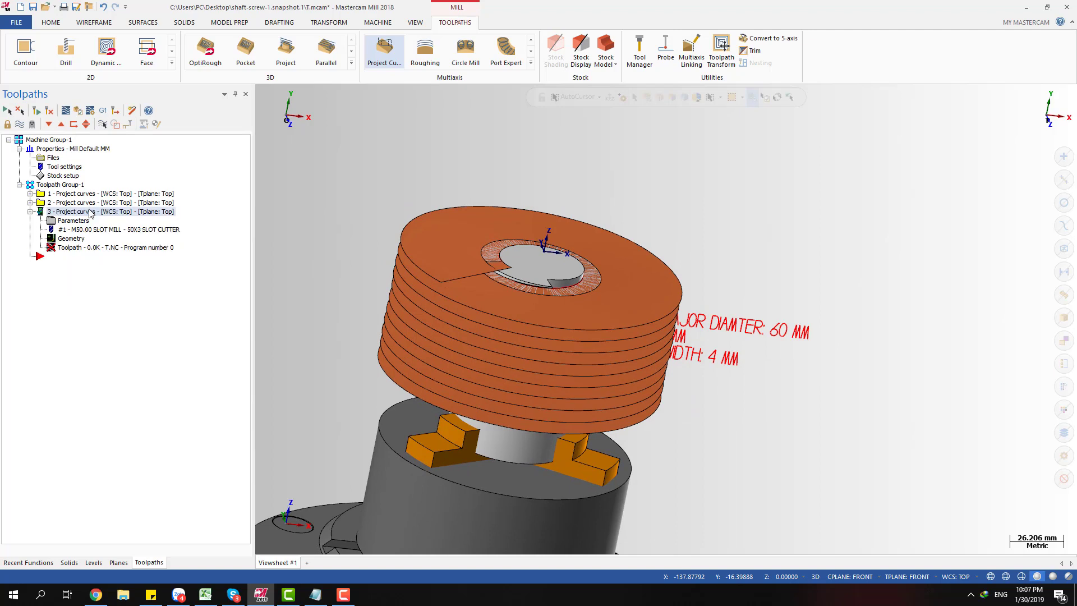
{"action": "left_click", "coordinate": [418, 23]}
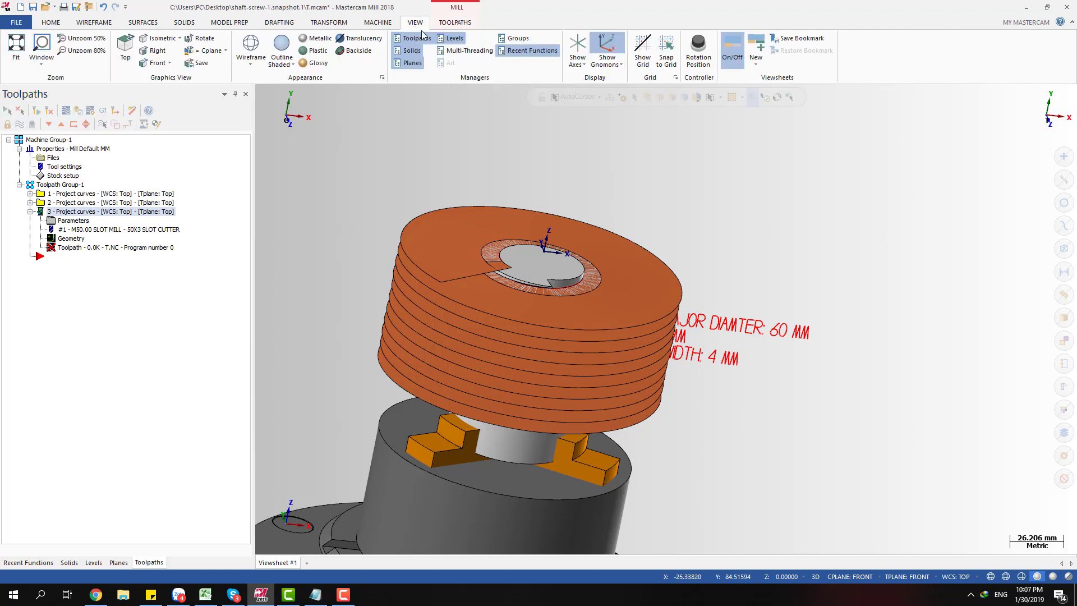
- Check the third Project curves operation's processing status in the Multi-Threading Manager, close it, and try to save the current file
{"action": "left_click", "coordinate": [468, 51]}
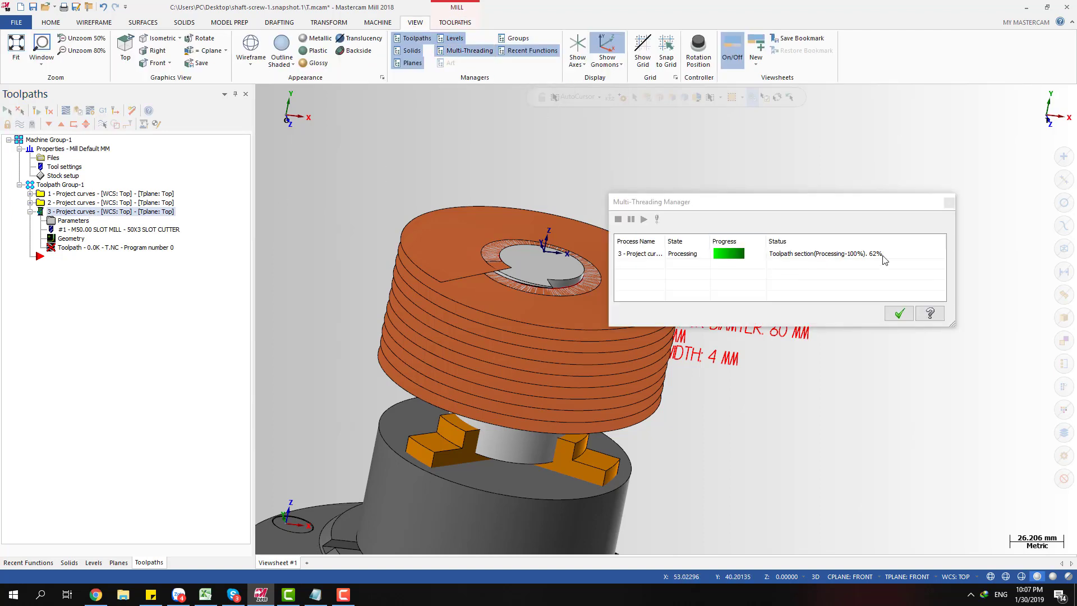
{"action": "left_click", "coordinate": [893, 318]}
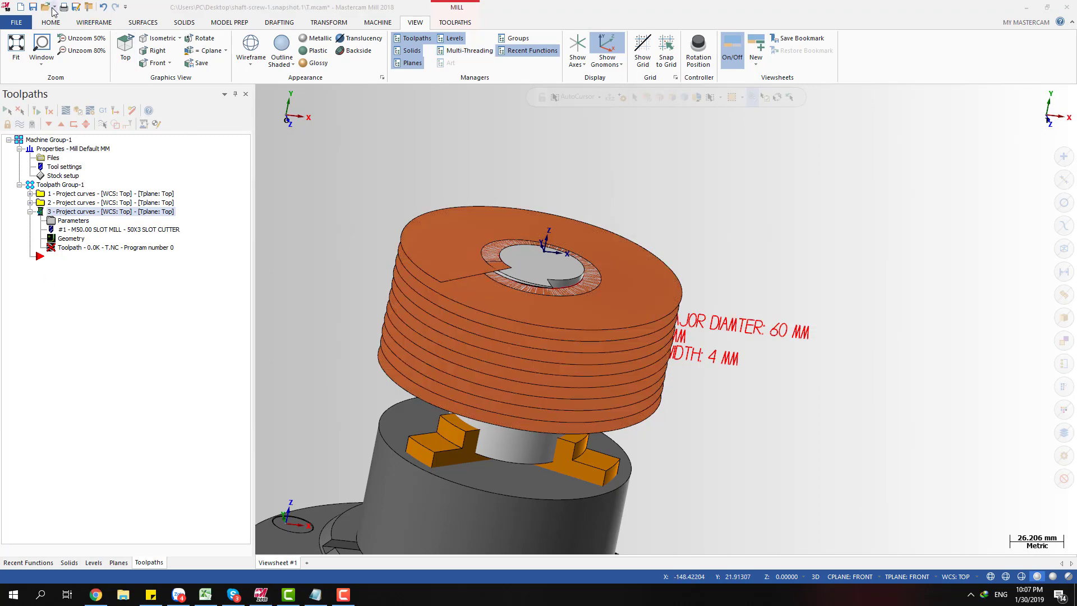
{"action": "left_click", "coordinate": [34, 8]}
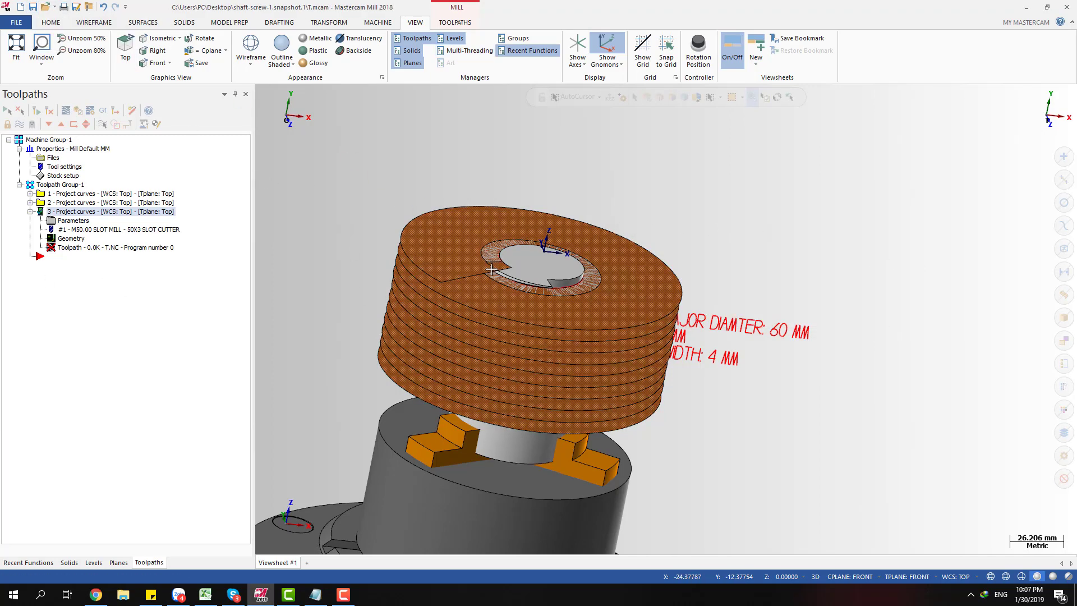
{"action": "left_click", "coordinate": [35, 7]}
- End the Mastercam 2018 process through Task Manager and relaunch Mastercam 2018 from the desktop
{"action": "left_click", "coordinate": [477, 602]}
{"action": "right_click", "coordinate": [475, 602]}
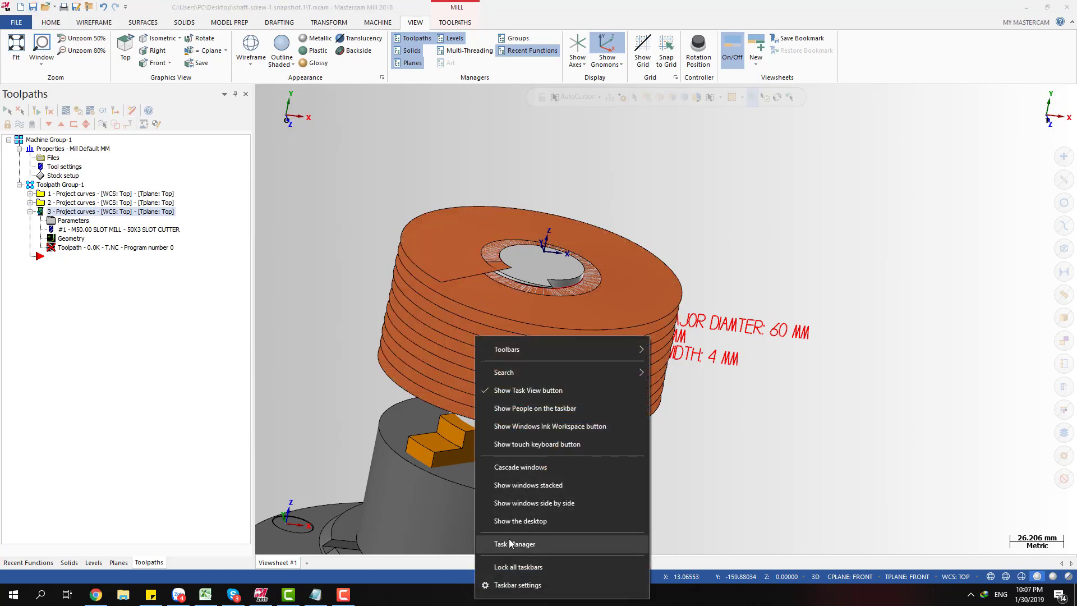
{"action": "left_click", "coordinate": [493, 544]}
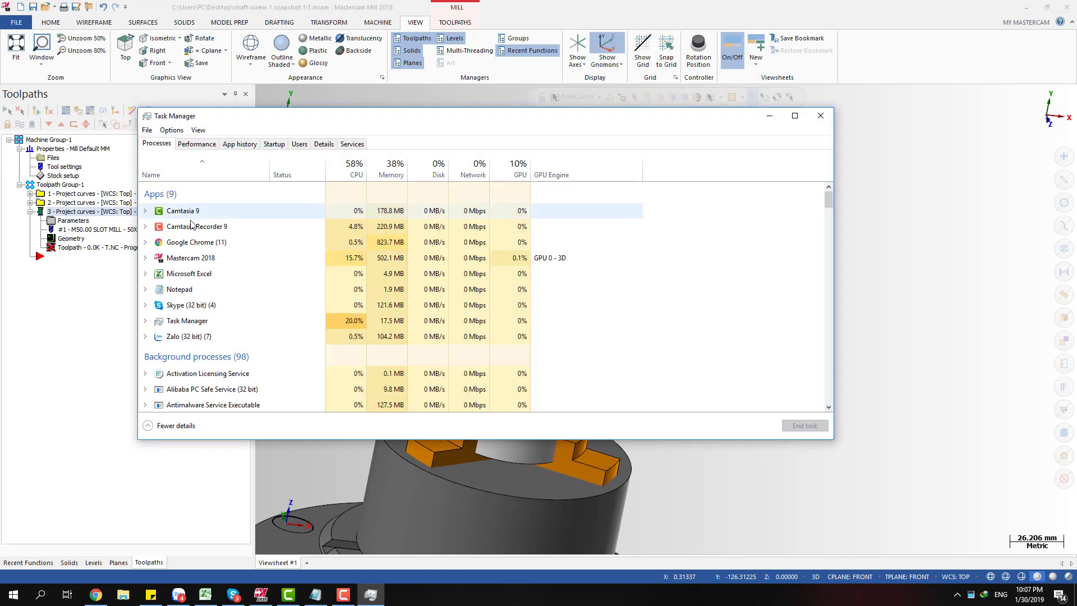
{"action": "left_click", "coordinate": [200, 259]}
{"action": "left_click", "coordinate": [791, 426]}
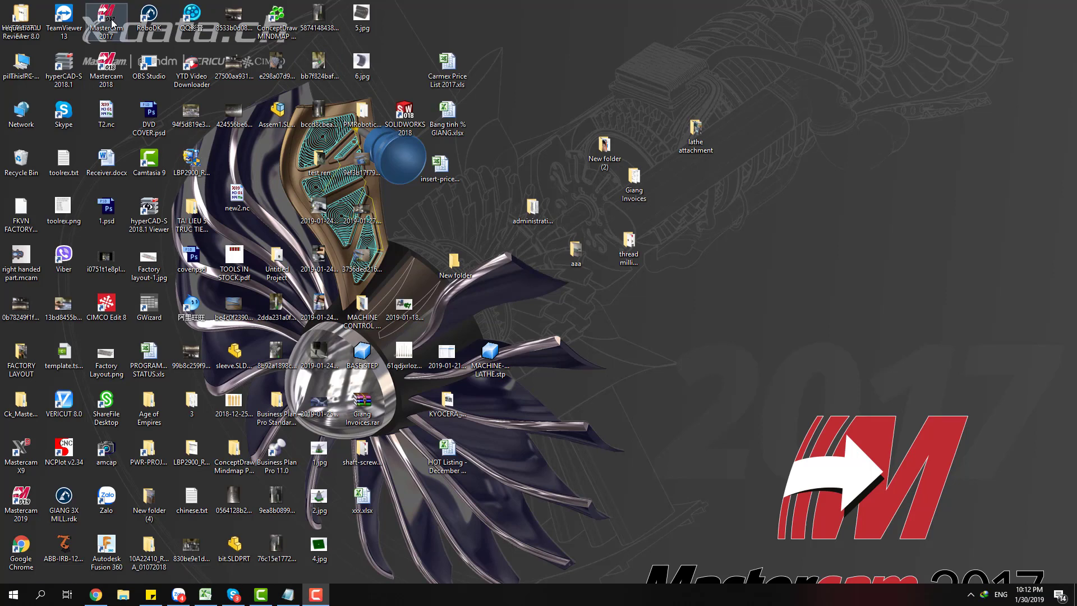
{"action": "double_click", "coordinate": [117, 65]}
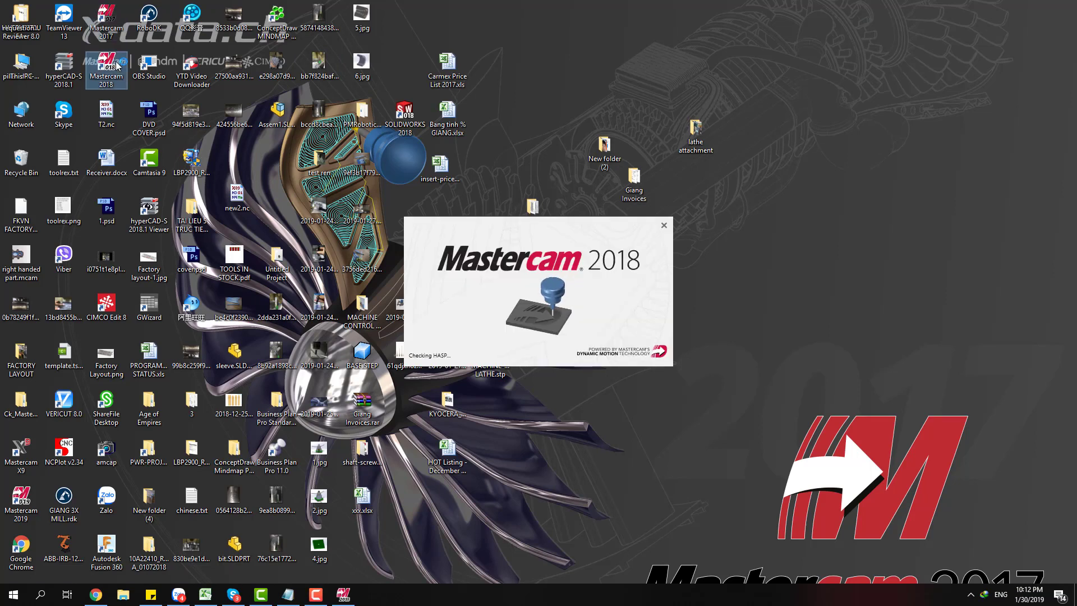
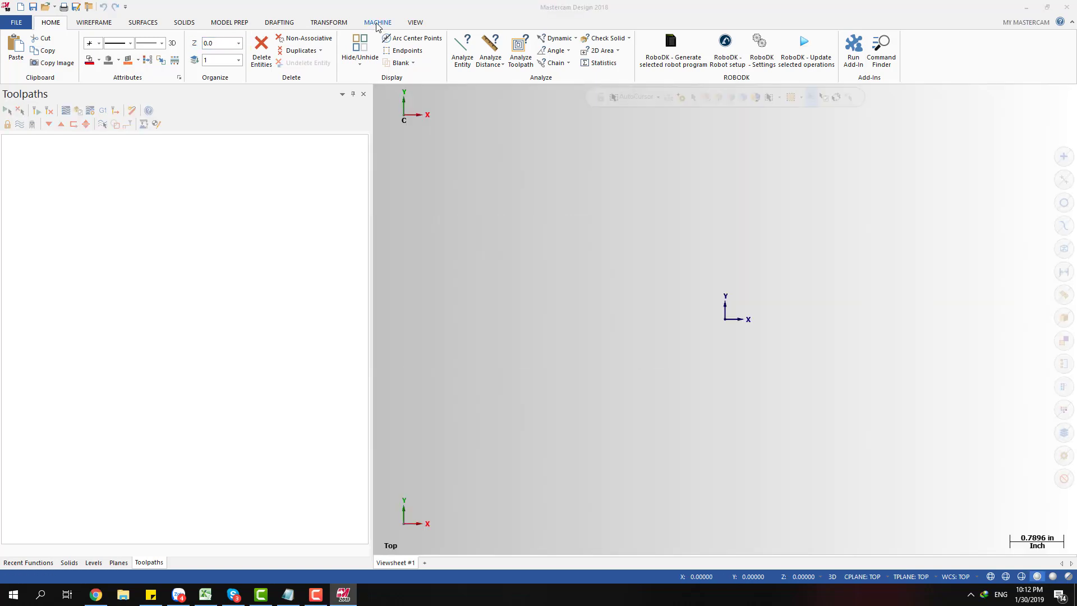
- Open the T.mcam file from the shaft-screw-1.snapshot.1 folder, switch only the system units to metric, and select the third Project curves operation
{"action": "left_click", "coordinate": [16, 23]}
{"action": "left_click", "coordinate": [45, 88]}
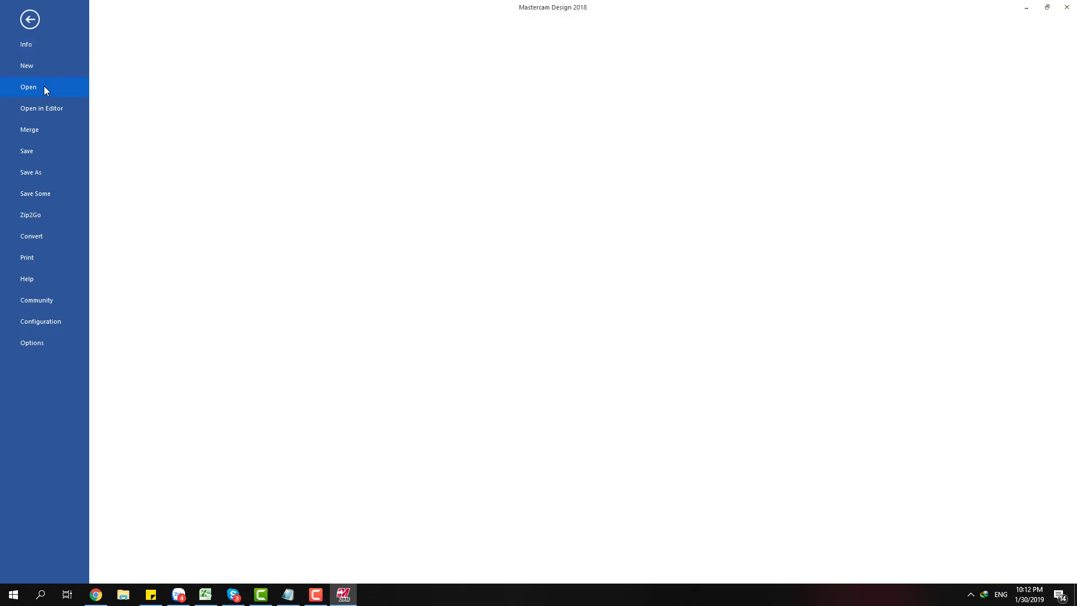
{"action": "left_click", "coordinate": [261, 63]}
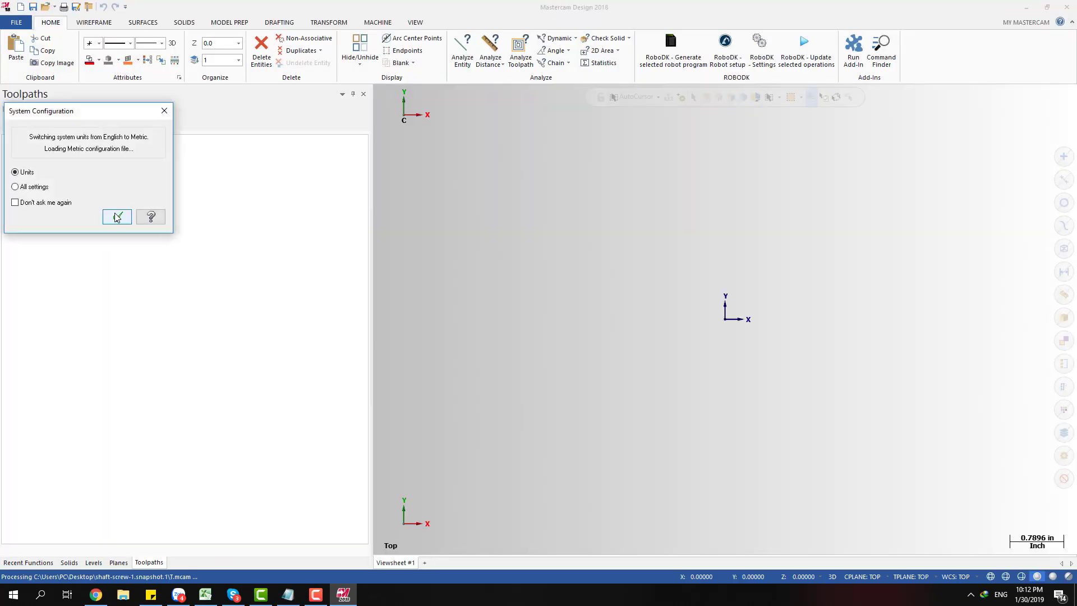
{"action": "left_click", "coordinate": [116, 217]}
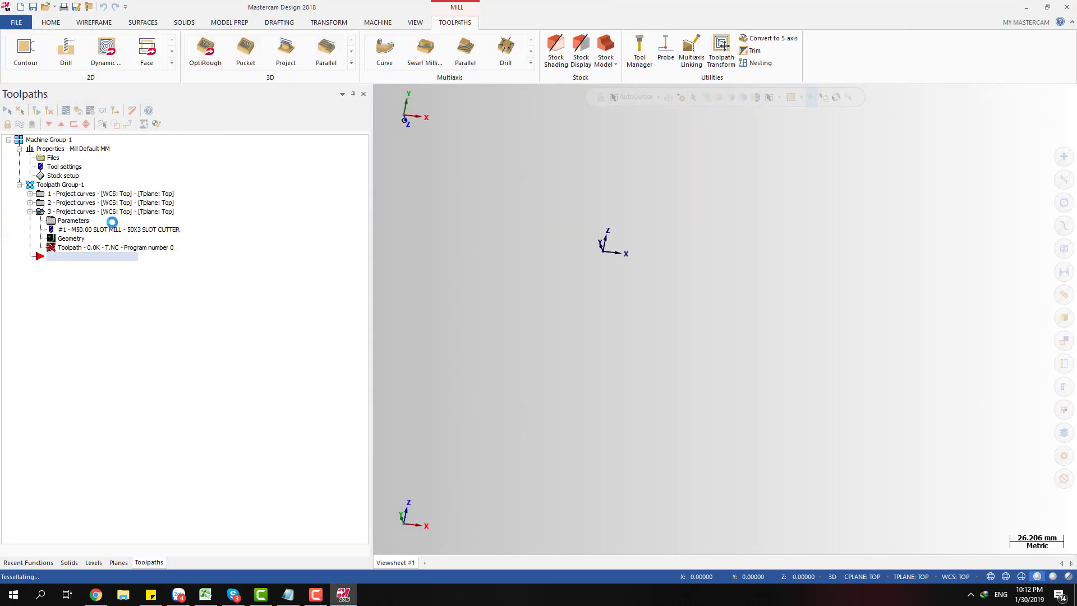
{"action": "left_click", "coordinate": [81, 213]}
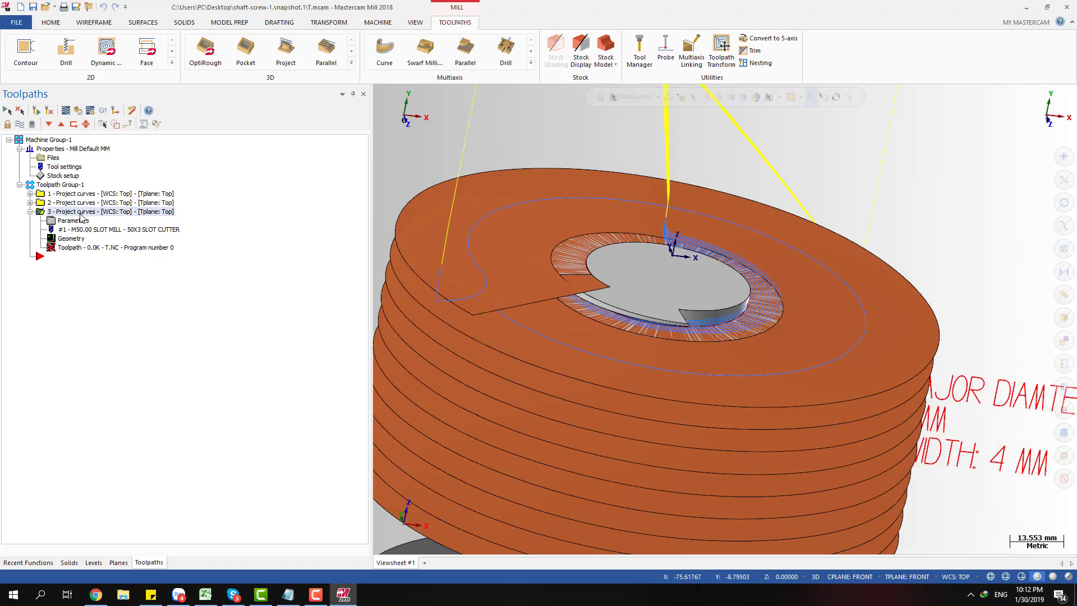
- Hide the DRIVE SURFACE level to expose the screw shaft
{"action": "left_click", "coordinate": [93, 563]}
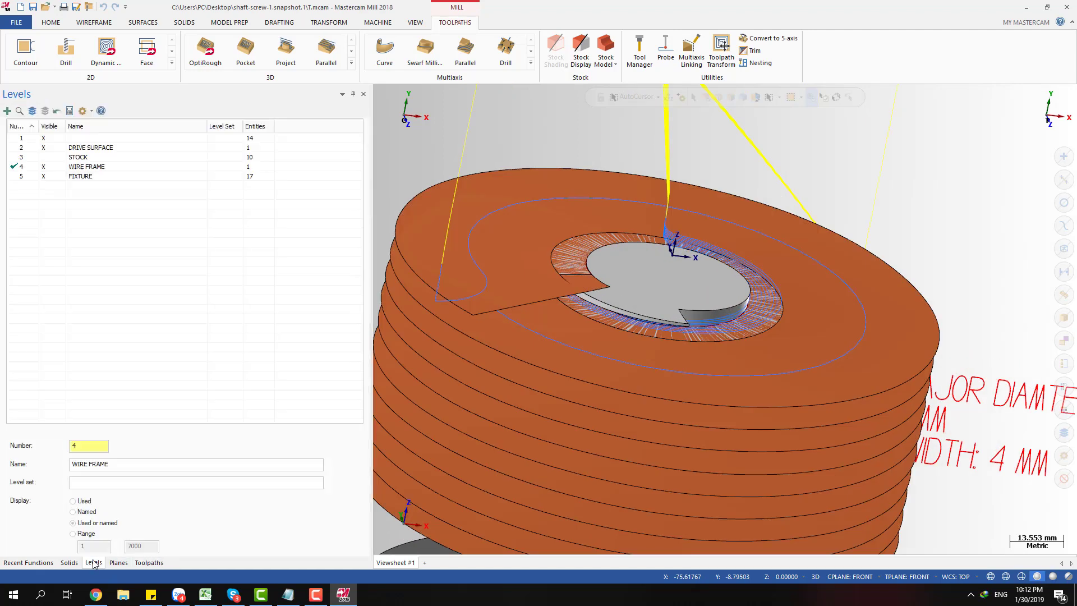
{"action": "left_click", "coordinate": [51, 147]}
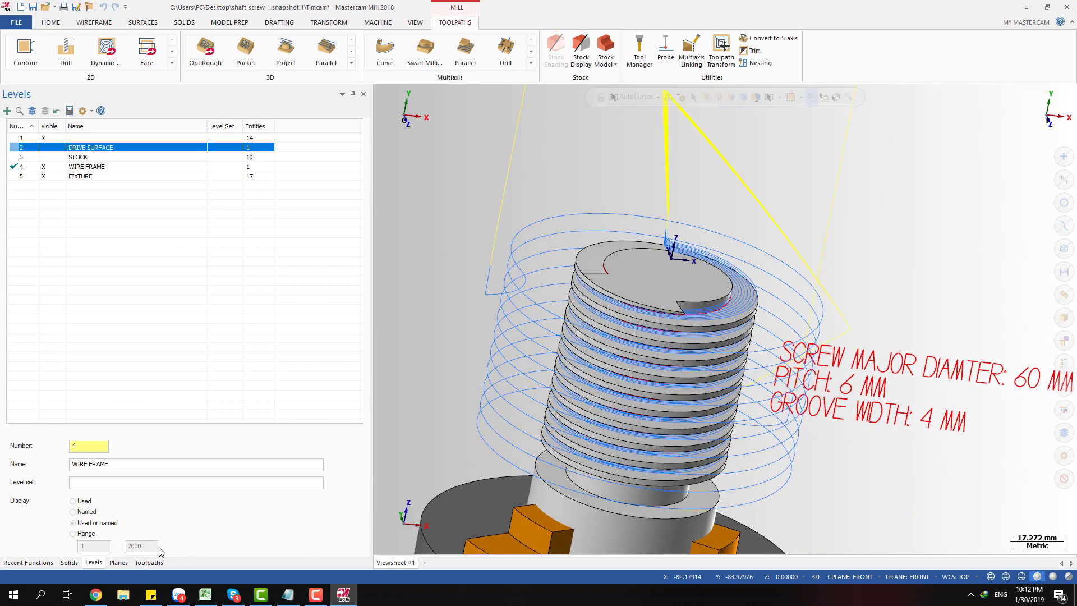
- Examine the third Project curves operation's Cut Pattern settings, including the drive surfaces offset, and inspect its curve along the screw groove
{"action": "left_click", "coordinate": [148, 562]}
{"action": "left_click", "coordinate": [73, 221]}
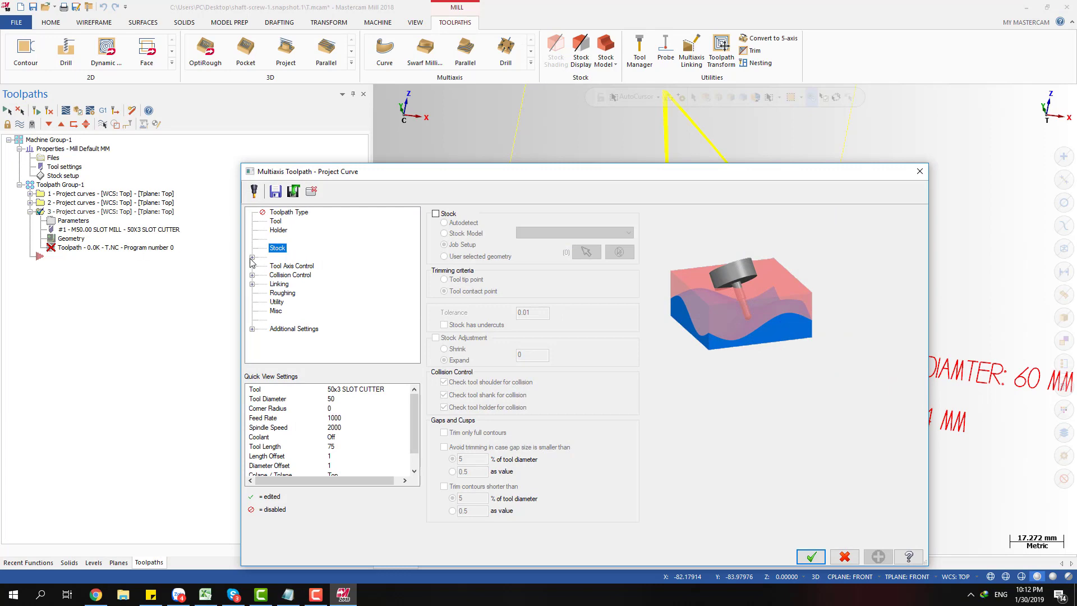
{"action": "left_click", "coordinate": [284, 257]}
{"action": "left_click_drag", "start_coordinate": [505, 175], "coordinate": [473, 190]}
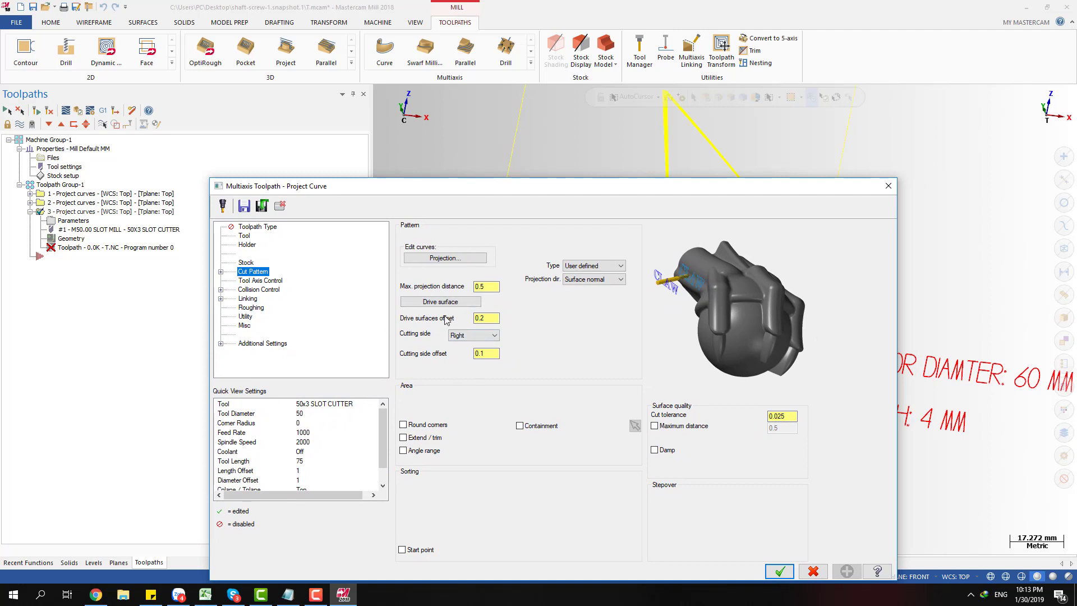
{"action": "left_click", "coordinate": [486, 318]}
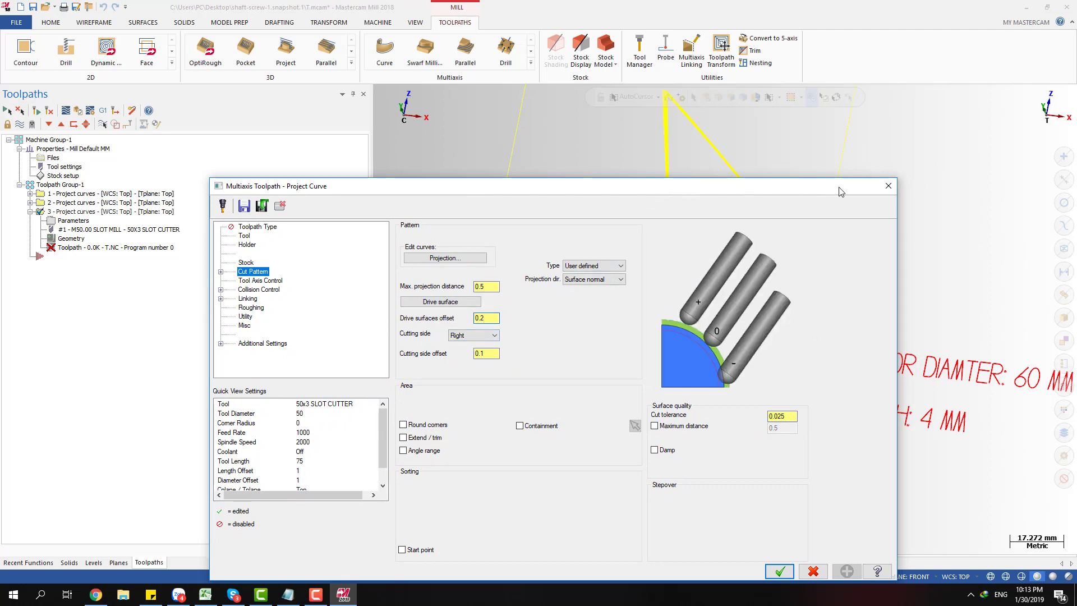
{"action": "left_click", "coordinate": [888, 188]}
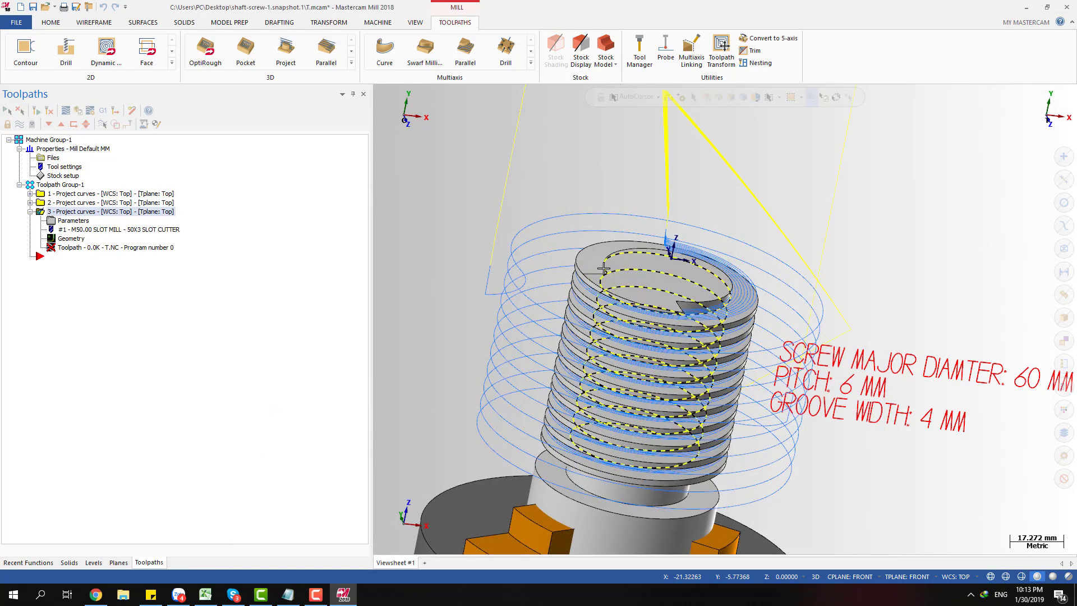
{"action": "middle_click_drag", "start_coordinate": [608, 264], "coordinate": [644, 250]}
{"action": "scroll", "coordinate": [567, 259], "scroll_direction": "up", "scroll_amount": 3}
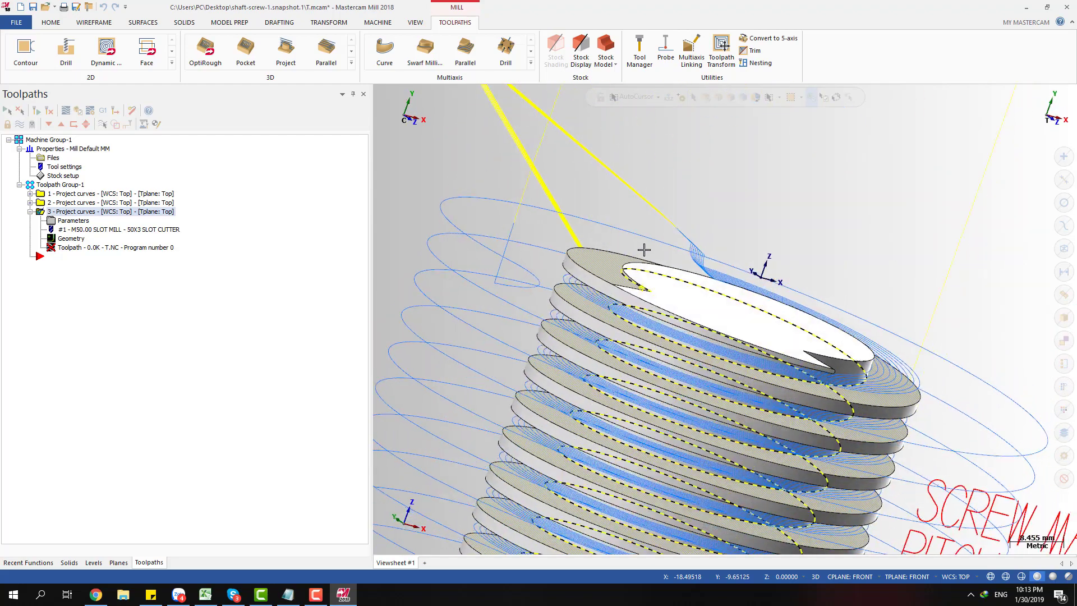
{"action": "scroll", "coordinate": [499, 263], "scroll_direction": "down", "scroll_amount": 3}
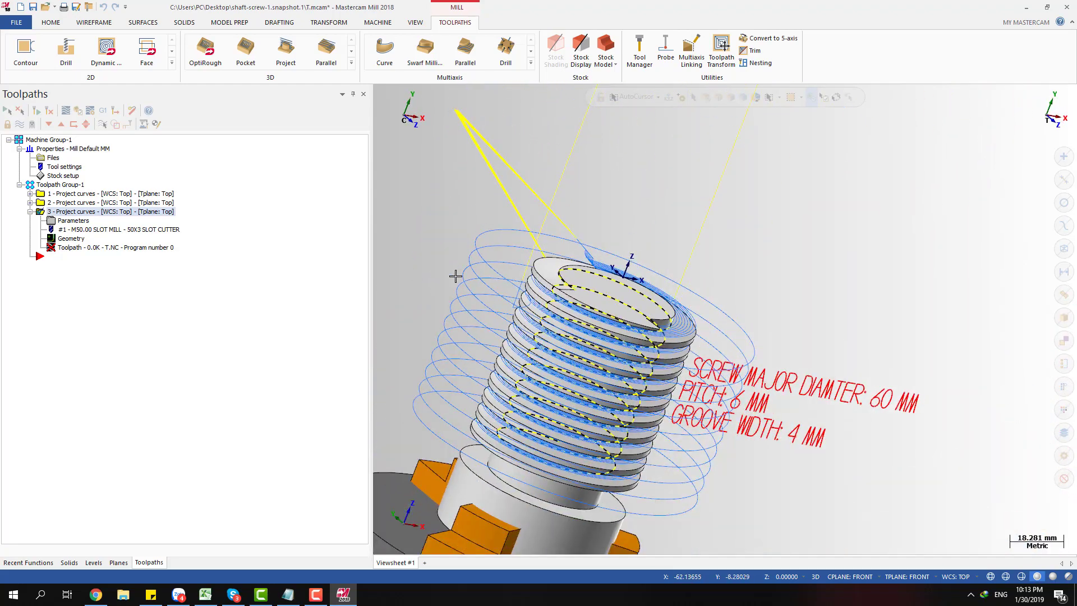
- Set the cutting side of the third Project curves operation to Left and regenerate its toolpath
{"action": "left_click", "coordinate": [76, 222]}
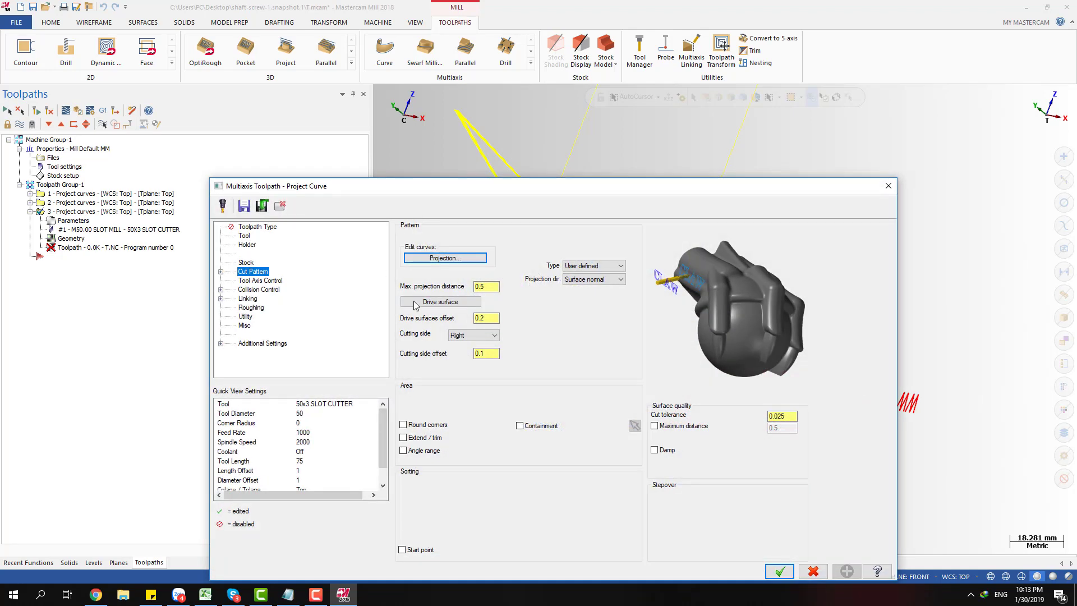
{"action": "left_click", "coordinate": [475, 336]}
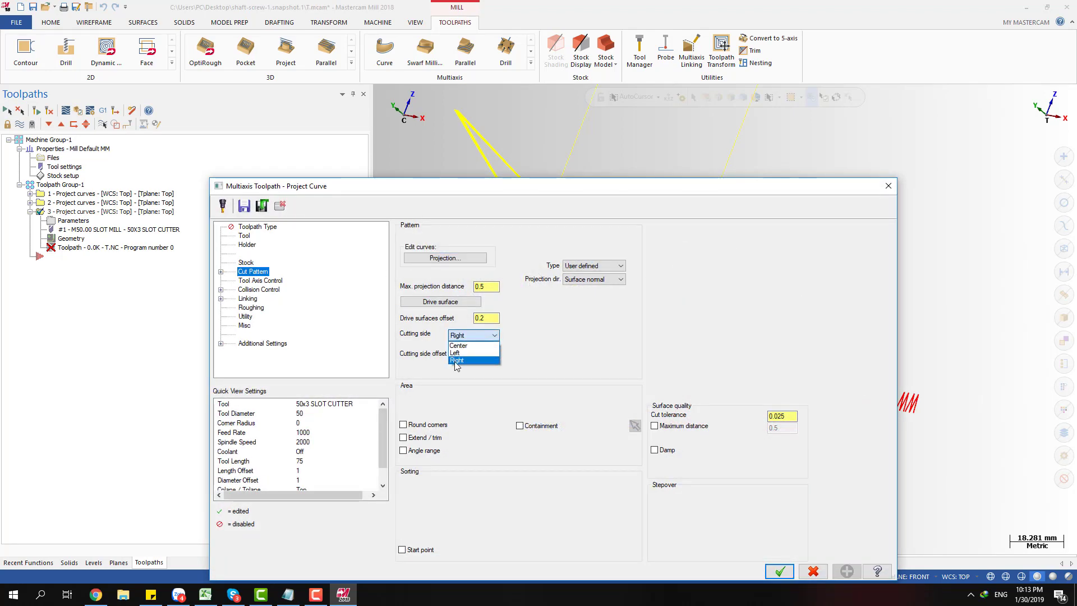
{"action": "left_click", "coordinate": [459, 353]}
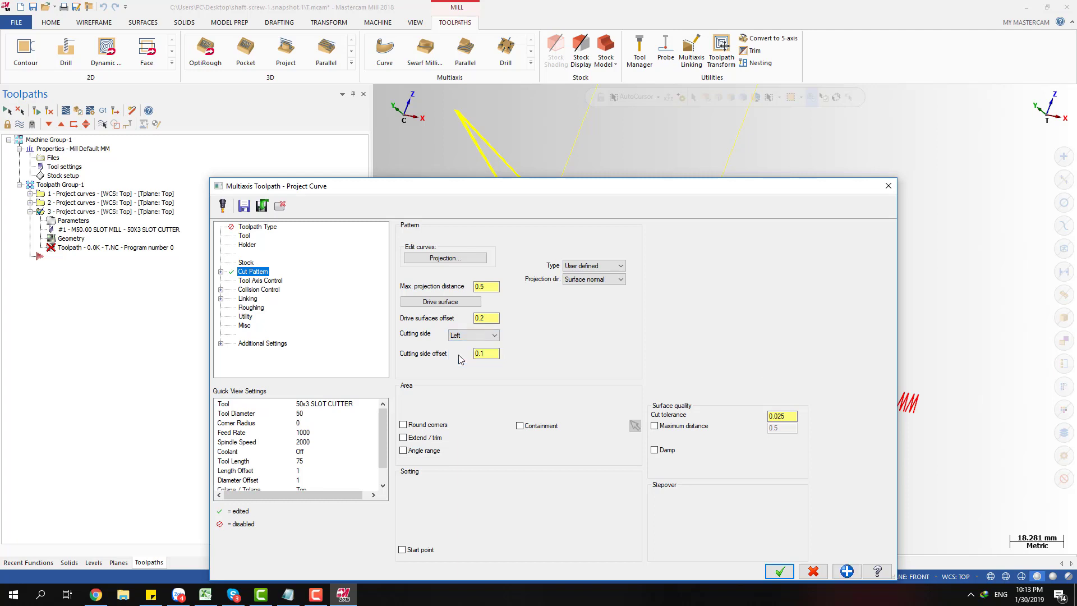
{"action": "left_click", "coordinate": [258, 281]}
{"action": "left_click", "coordinate": [258, 290]}
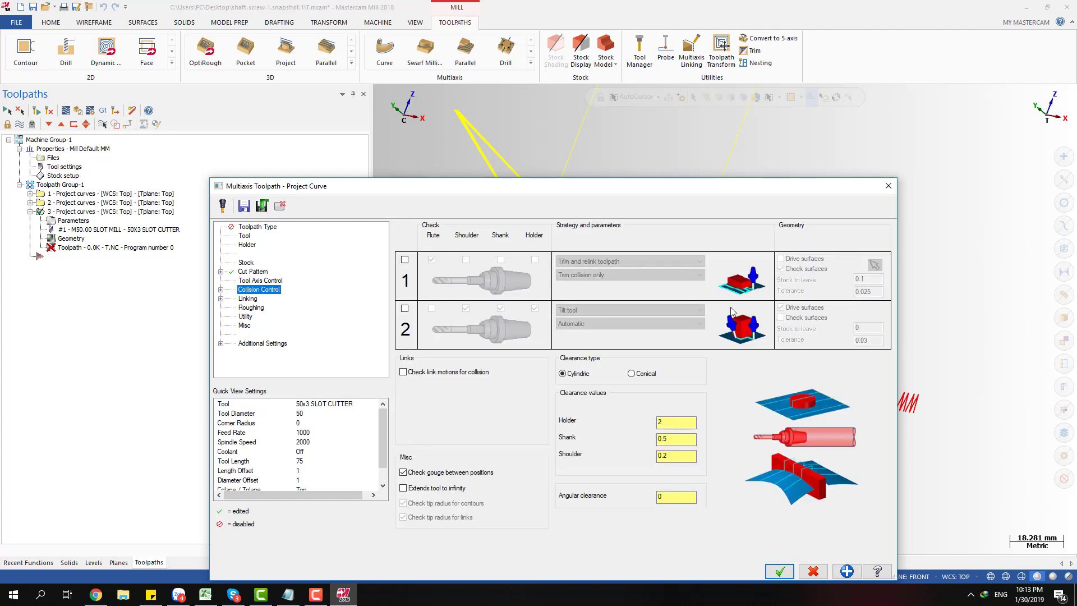
{"action": "left_click_drag", "start_coordinate": [681, 194], "coordinate": [658, 120]}
{"action": "left_click", "coordinate": [759, 497]}
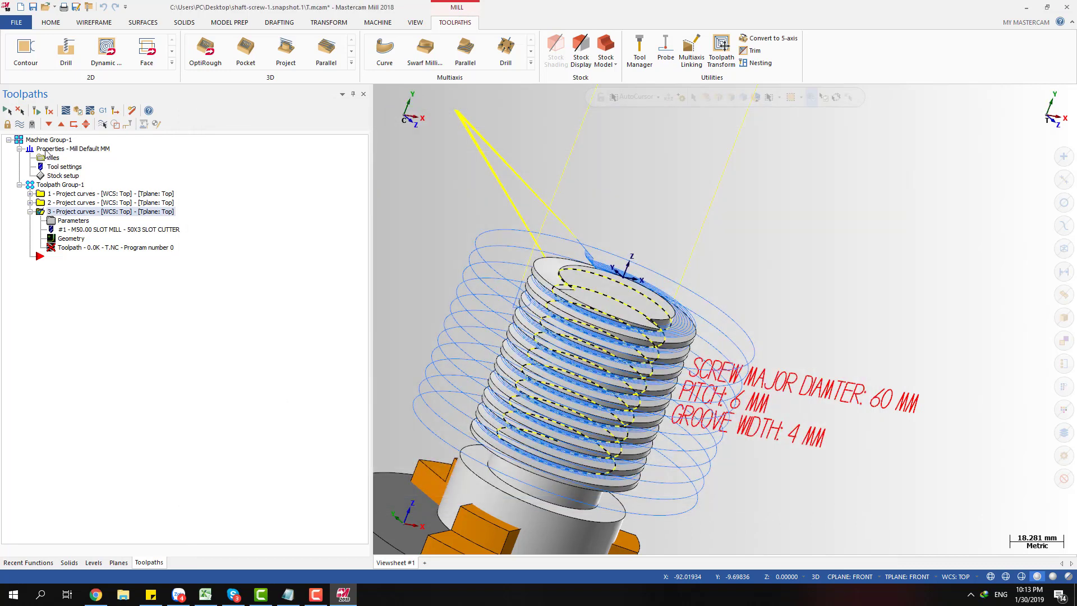
{"action": "left_click", "coordinate": [37, 111]}
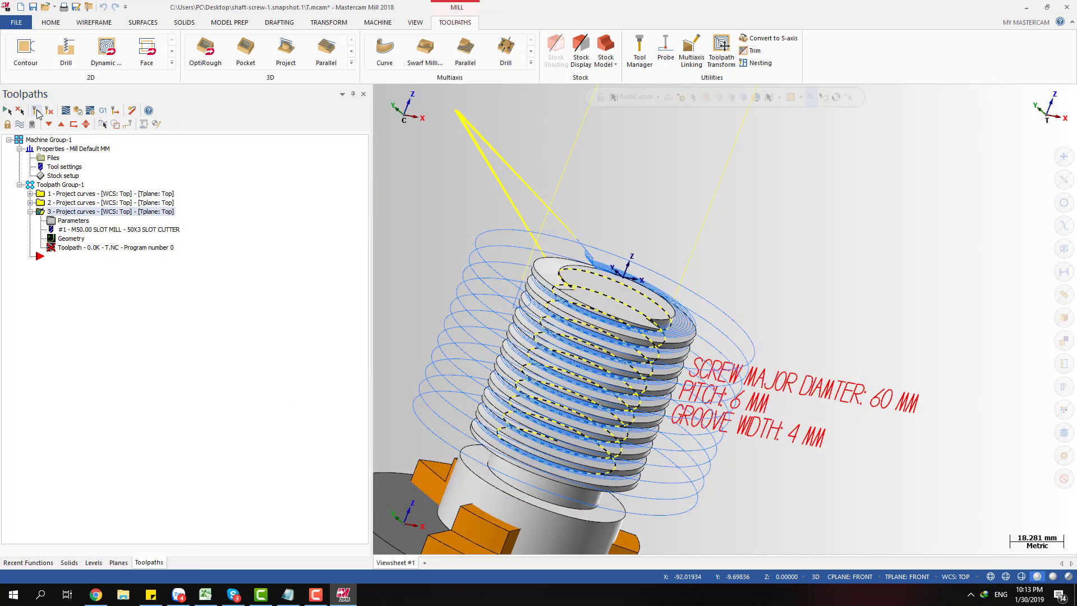
- Turn off the toolpath display and backplot the third Project curves operation to about halfway to check the cutter's position on the screw
{"action": "key", "text": "alt+t"}
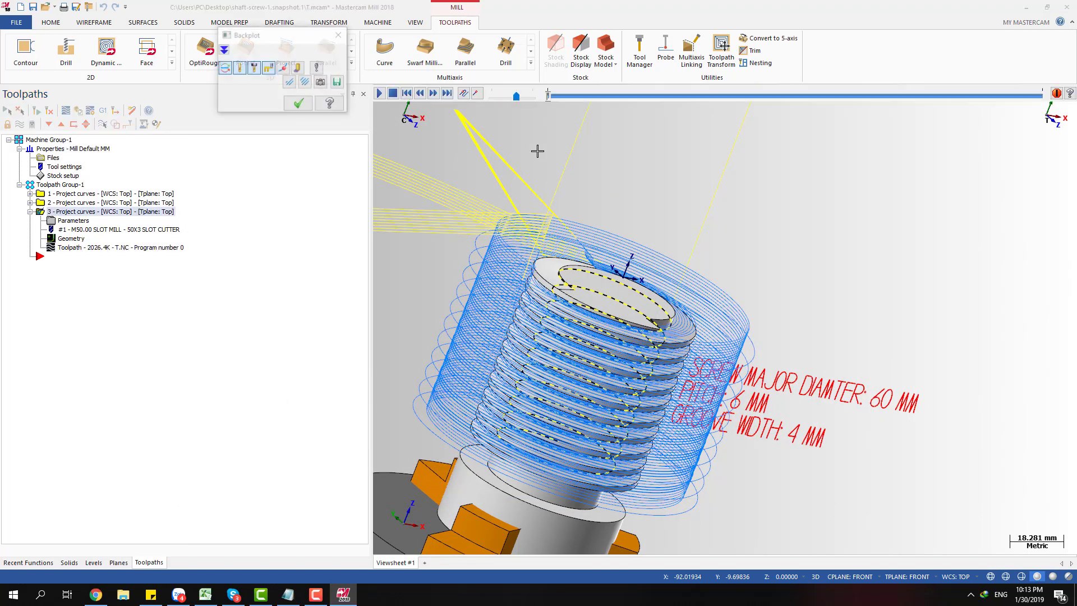
{"action": "scroll", "coordinate": [794, 205], "scroll_direction": "down", "scroll_amount": 2}
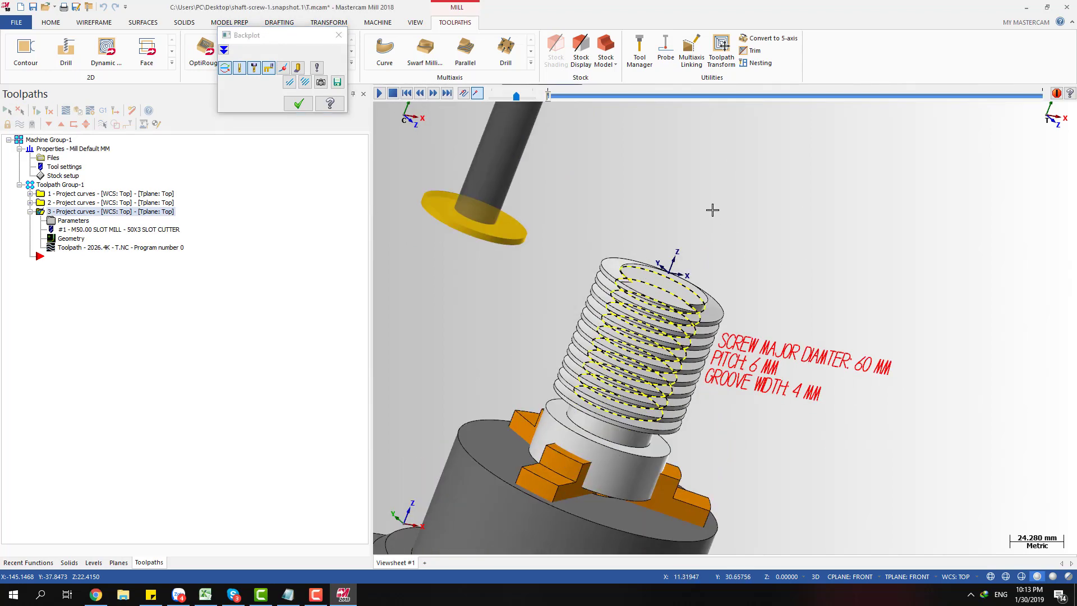
{"action": "key", "text": "Escape"}
{"action": "key", "text": "Escape"}
{"action": "key", "text": "alt+t"}
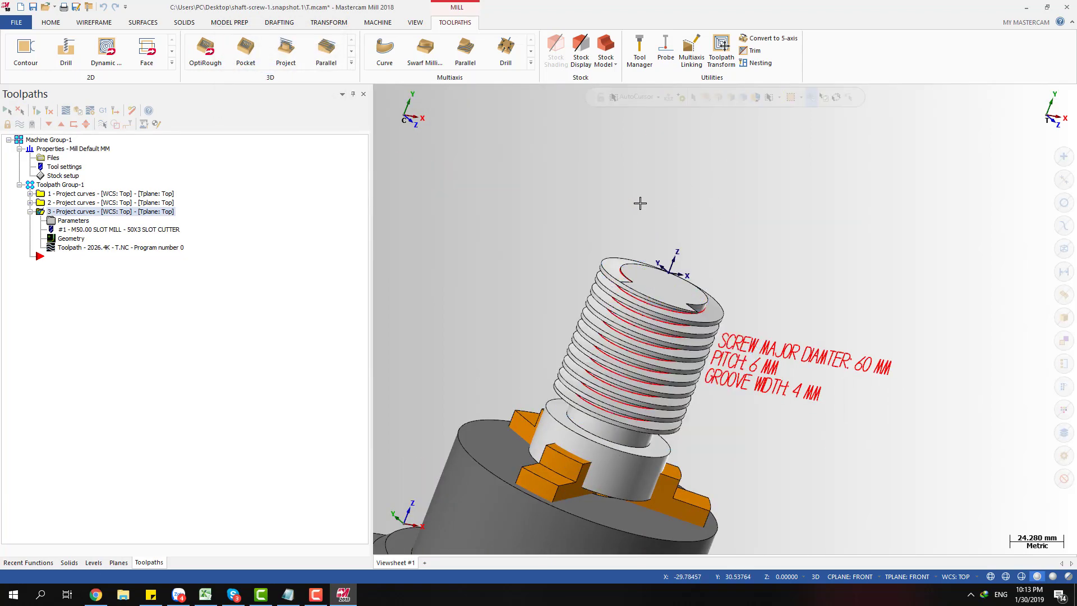
{"action": "left_click", "coordinate": [84, 249]}
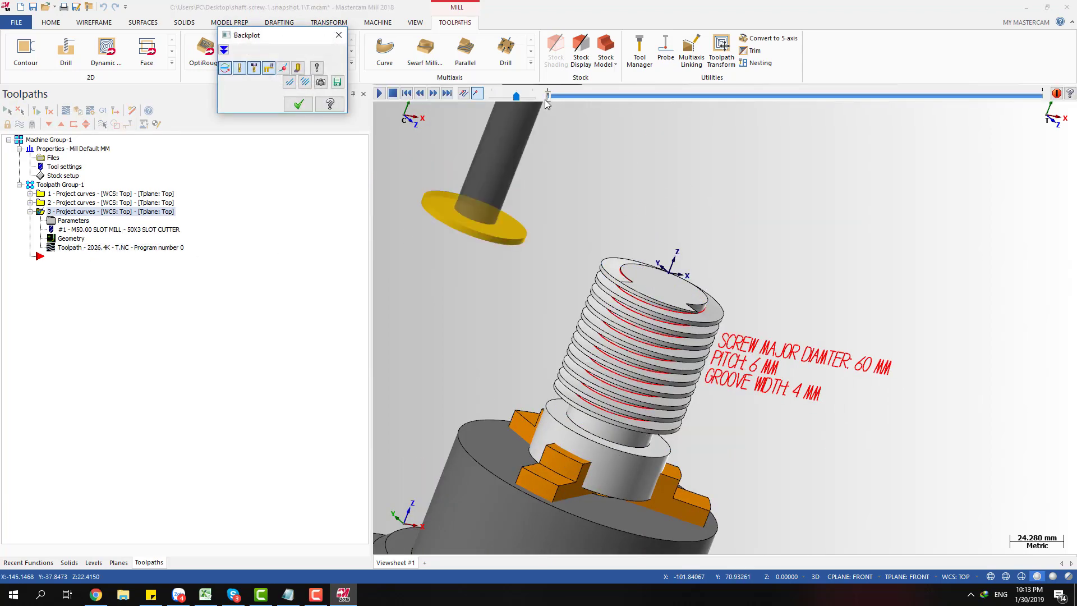
{"action": "left_click_drag", "start_coordinate": [545, 100], "coordinate": [808, 101]}
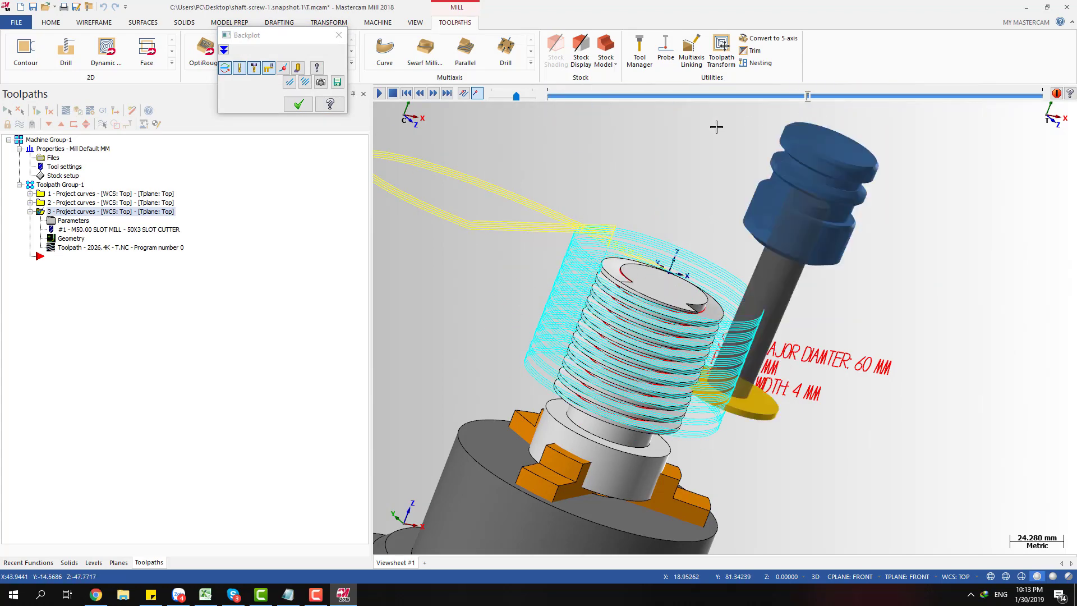
{"action": "key", "text": "Escape"}
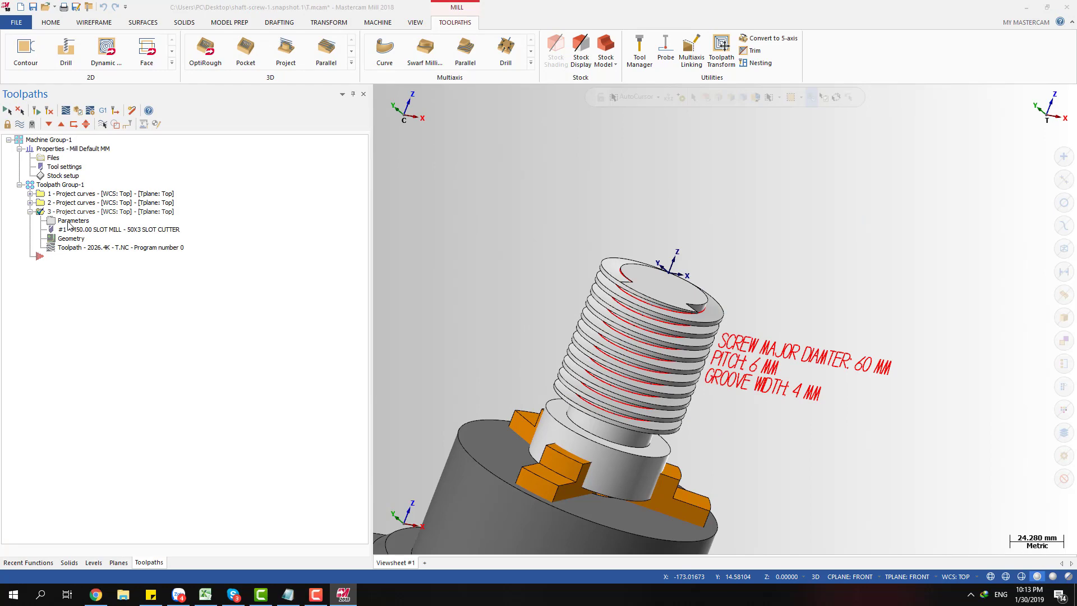
- Turn off depth cuts in the third Project curves operation's roughing settings and regenerate its toolpath
{"action": "left_click", "coordinate": [68, 222]}
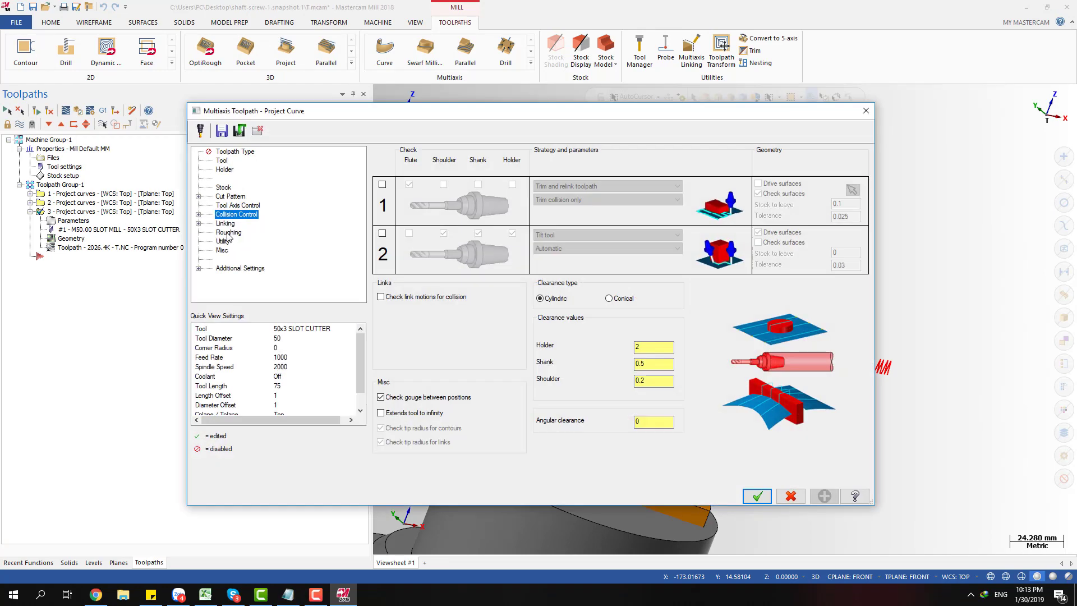
{"action": "left_click", "coordinate": [229, 233]}
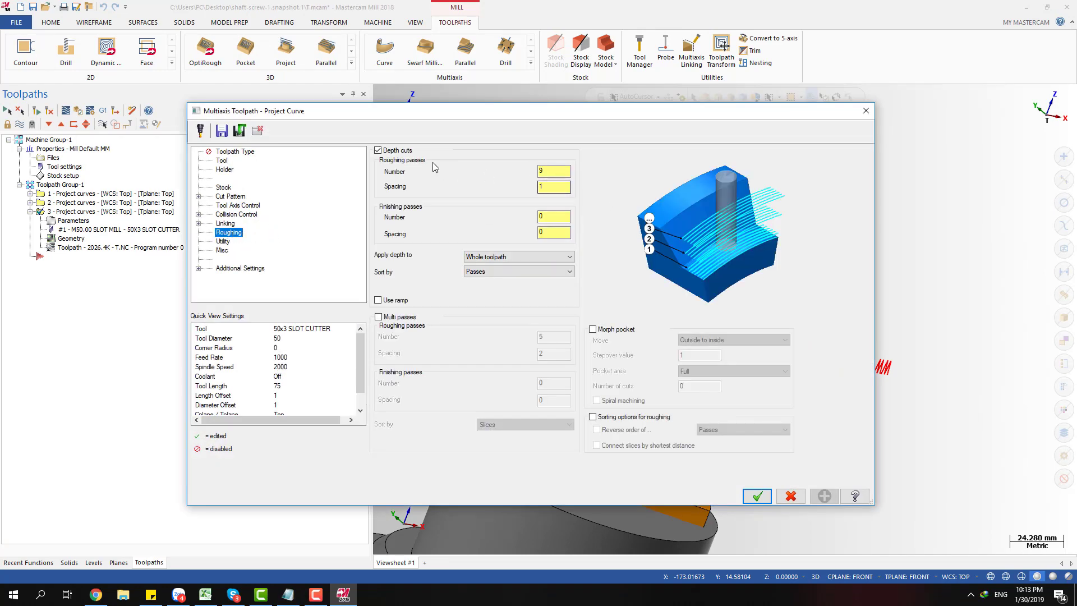
{"action": "left_click", "coordinate": [396, 153]}
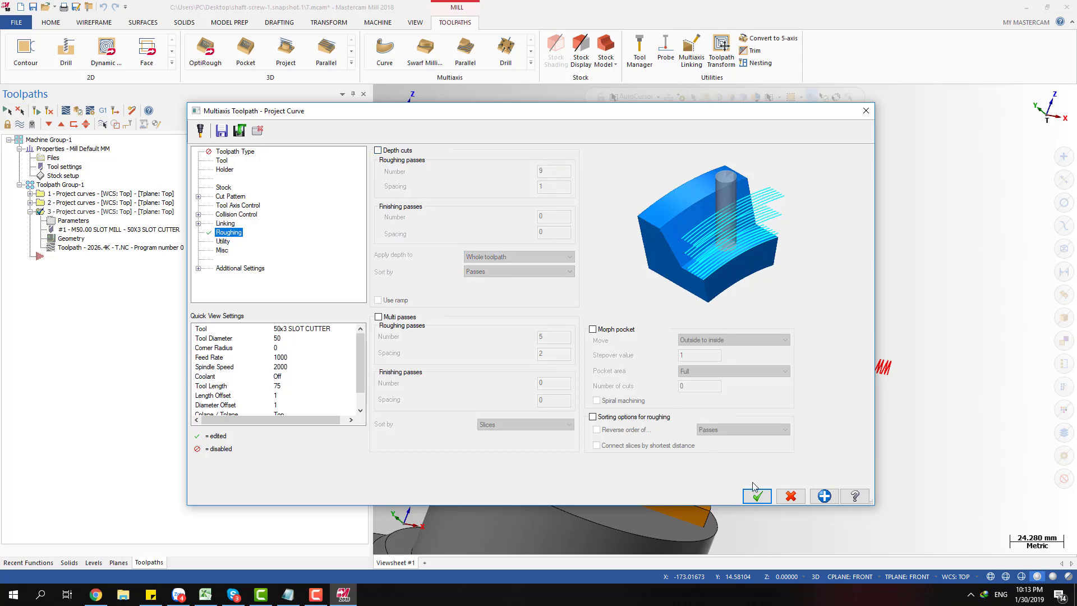
{"action": "left_click", "coordinate": [756, 495]}
{"action": "left_click", "coordinate": [39, 112]}
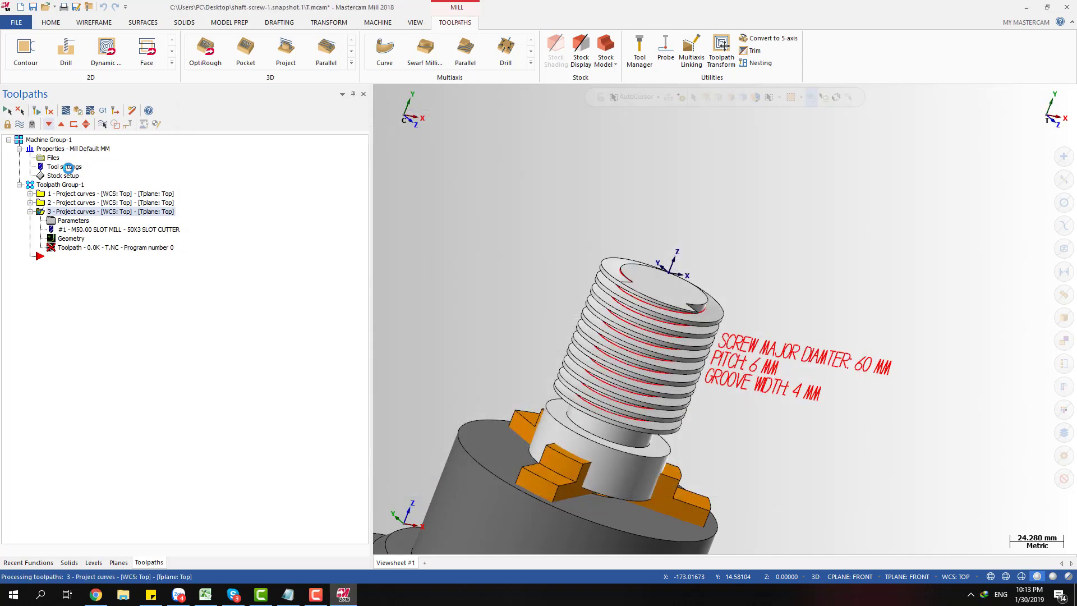
- Backplot the single-depth toolpath of the third operation through its first turns and examine how the slot cutter enters the groove
{"action": "key", "text": "alt+t"}
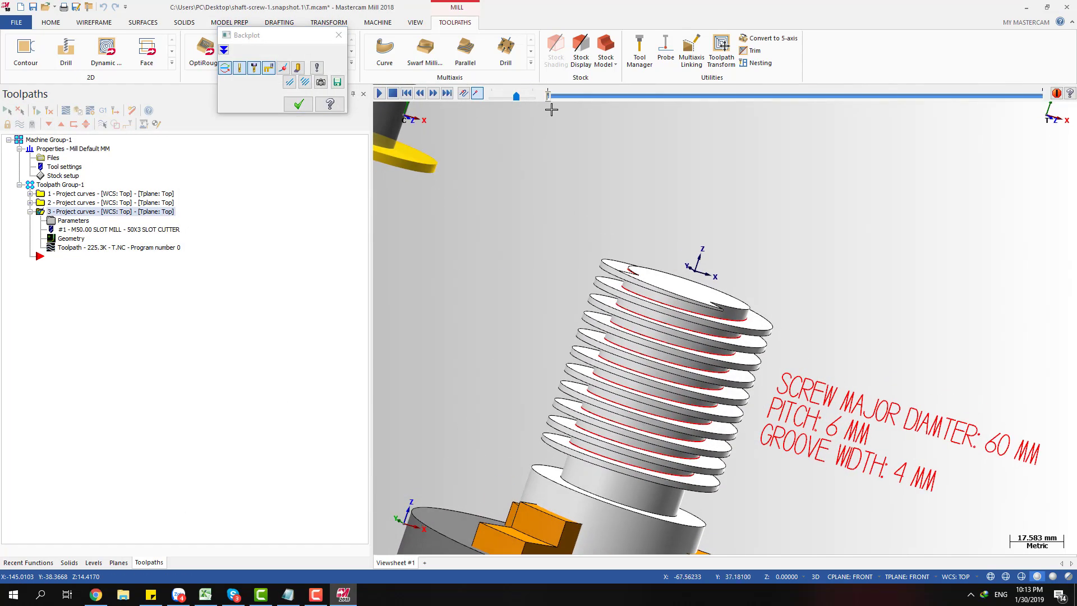
{"action": "left_click_drag", "start_coordinate": [548, 100], "coordinate": [631, 97]}
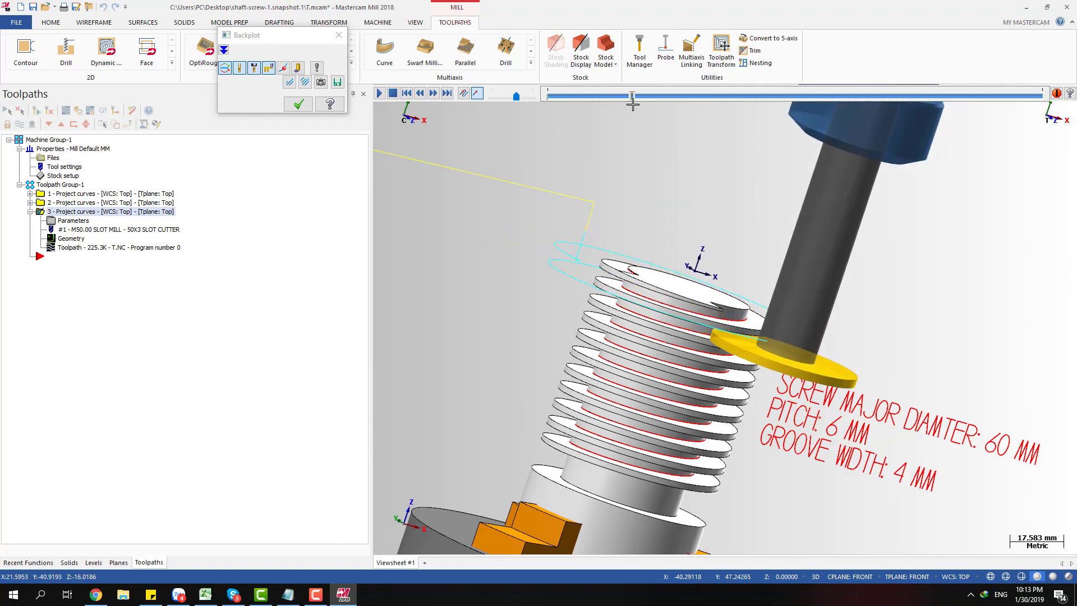
{"action": "key", "text": "alt+2"}
{"action": "scroll", "coordinate": [752, 224], "scroll_direction": "up", "scroll_amount": 5}
{"action": "middle_click_drag", "start_coordinate": [774, 279], "coordinate": [868, 291]}
{"action": "scroll", "coordinate": [833, 248], "scroll_direction": "up", "scroll_amount": 3}
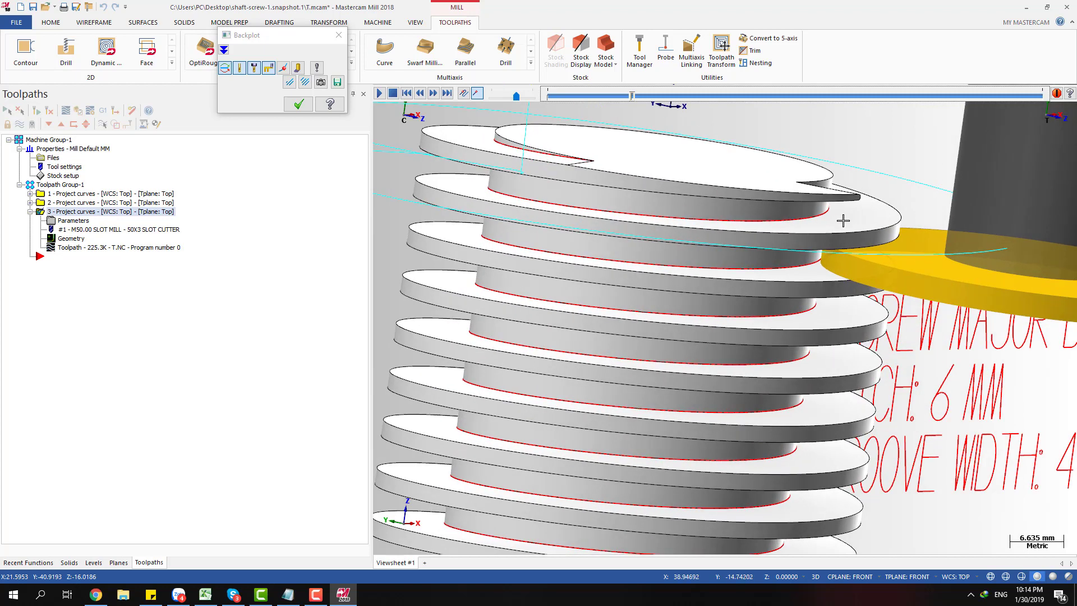
{"action": "scroll", "coordinate": [844, 217], "scroll_direction": "down", "scroll_amount": 2}
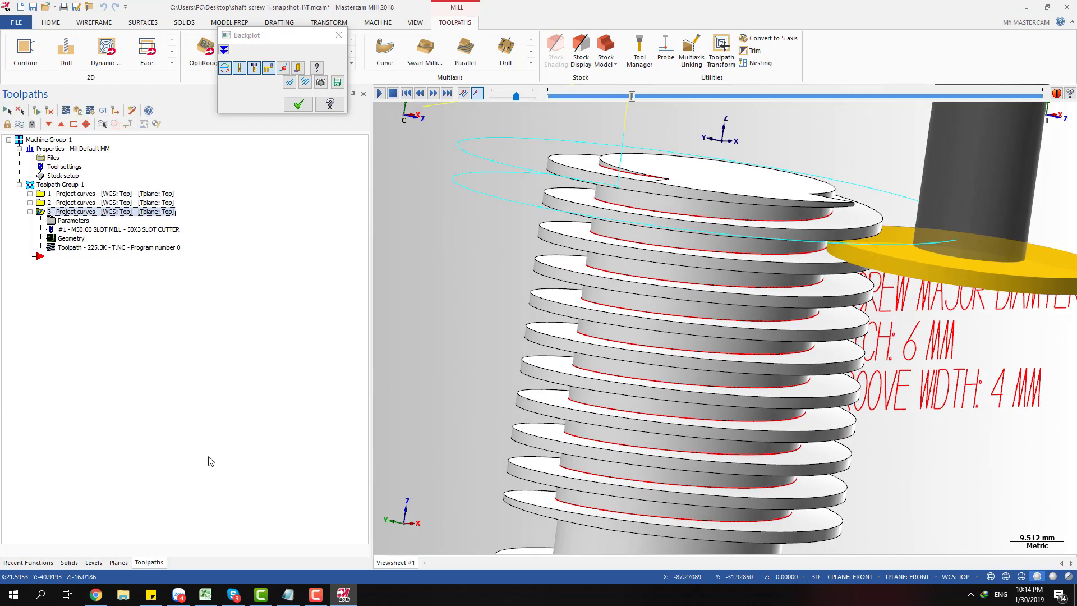
- Show the DRIVE SURFACE level and advance the backplot to about halfway to check the slot cutter against the drive surface
{"action": "left_click", "coordinate": [93, 563]}
{"action": "left_click", "coordinate": [51, 147]}
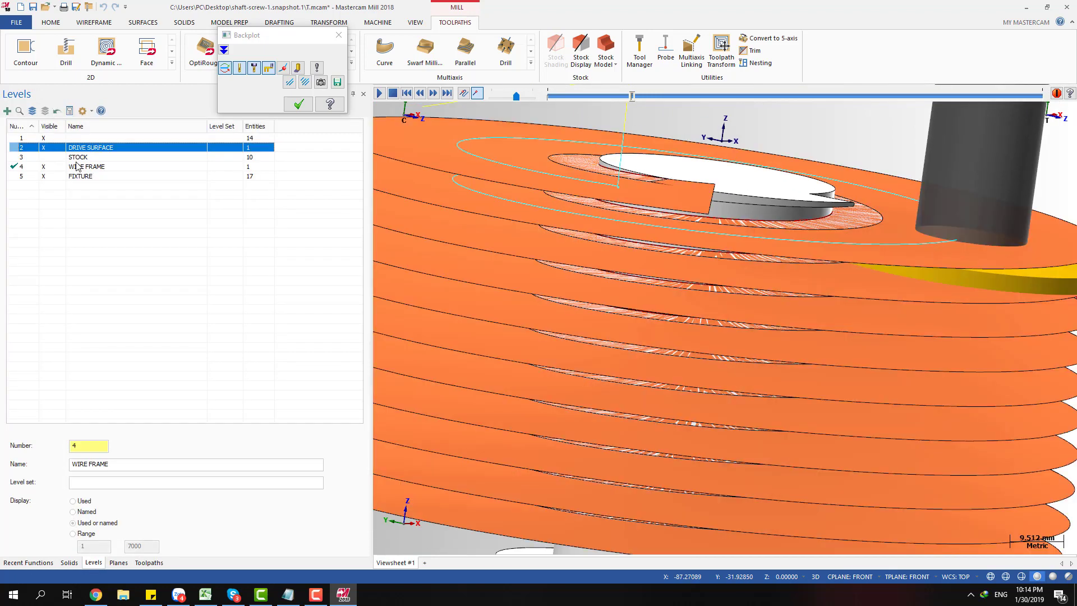
{"action": "scroll", "coordinate": [857, 337], "scroll_direction": "down", "scroll_amount": 3}
{"action": "scroll", "coordinate": [857, 337], "scroll_direction": "up", "scroll_amount": 2}
{"action": "middle_click_drag", "start_coordinate": [858, 337], "coordinate": [832, 217]}
{"action": "scroll", "coordinate": [851, 329], "scroll_direction": "down", "scroll_amount": 3}
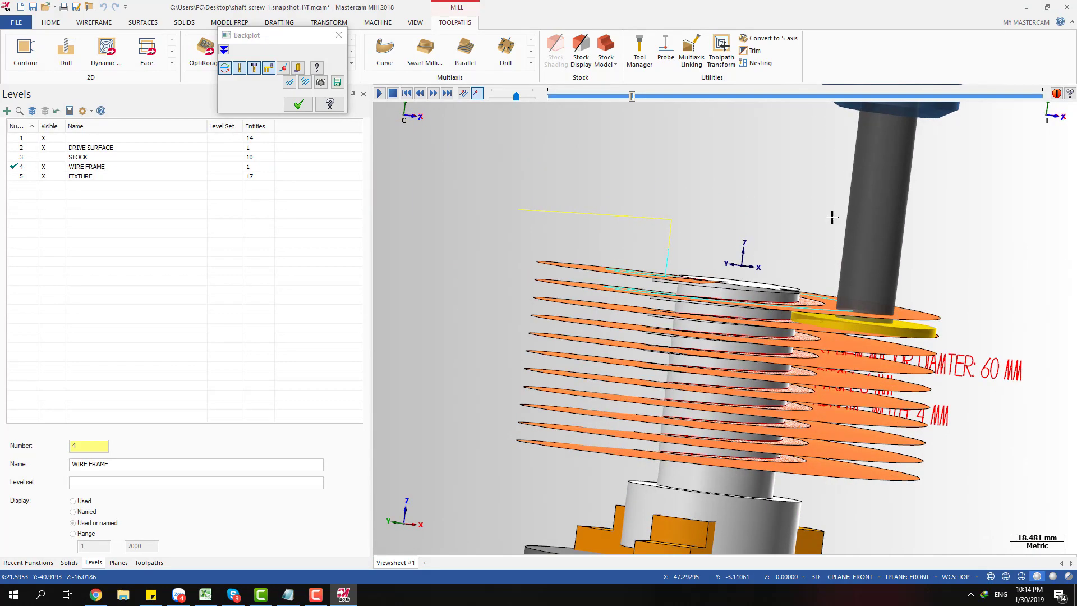
{"action": "left_click_drag", "start_coordinate": [633, 99], "coordinate": [786, 130]}
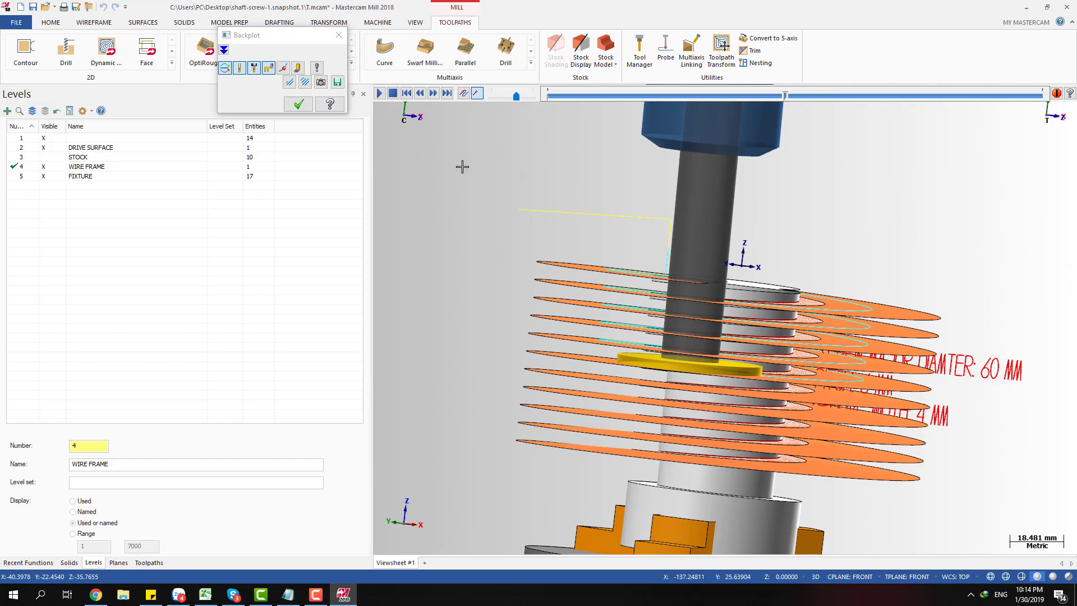
- Hide the DRIVE SURFACE level, close the backplot and return to the list of toolpath operations
{"action": "left_click", "coordinate": [58, 148]}
{"action": "left_click", "coordinate": [299, 104]}
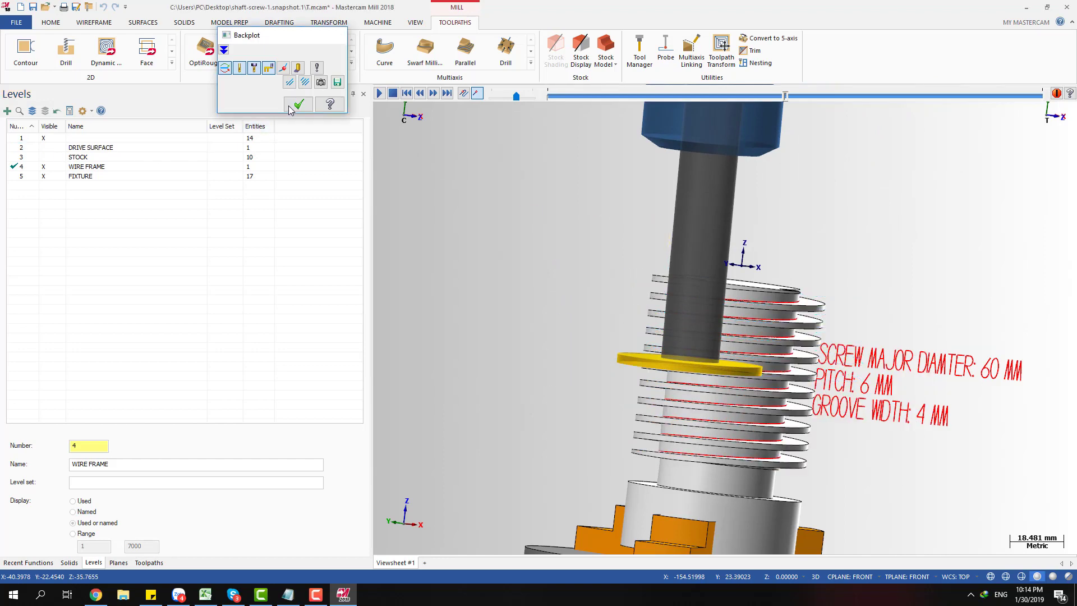
{"action": "scroll", "coordinate": [427, 253], "scroll_direction": "down", "scroll_amount": 2}
{"action": "left_click", "coordinate": [147, 562]}
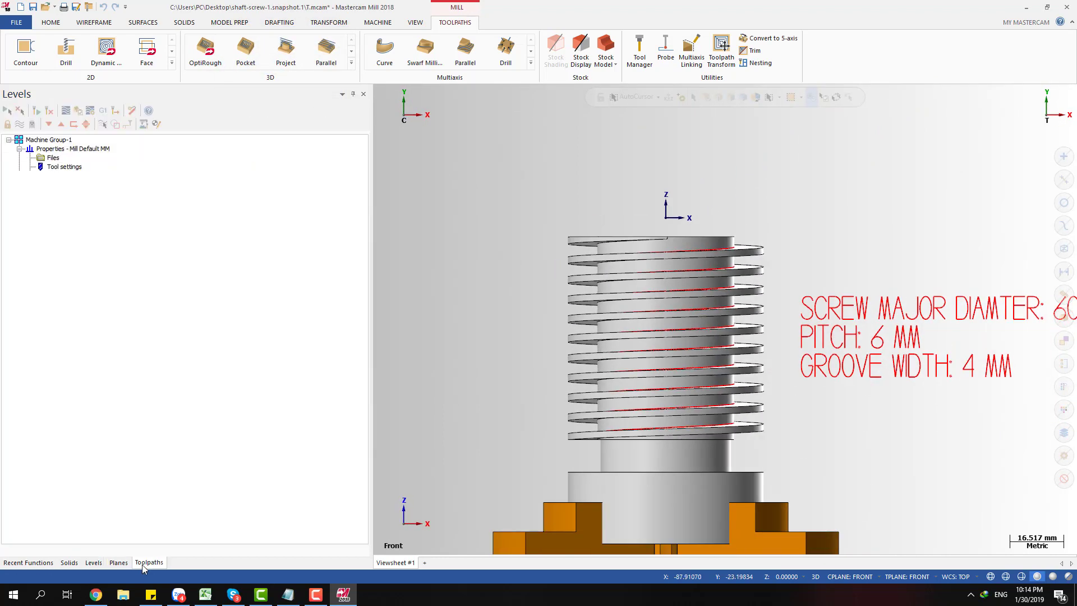
- Backplot the third Project curves operation to about a quarter and about three quarters, examining the slot cutter's position in the groove
{"action": "left_click", "coordinate": [91, 250]}
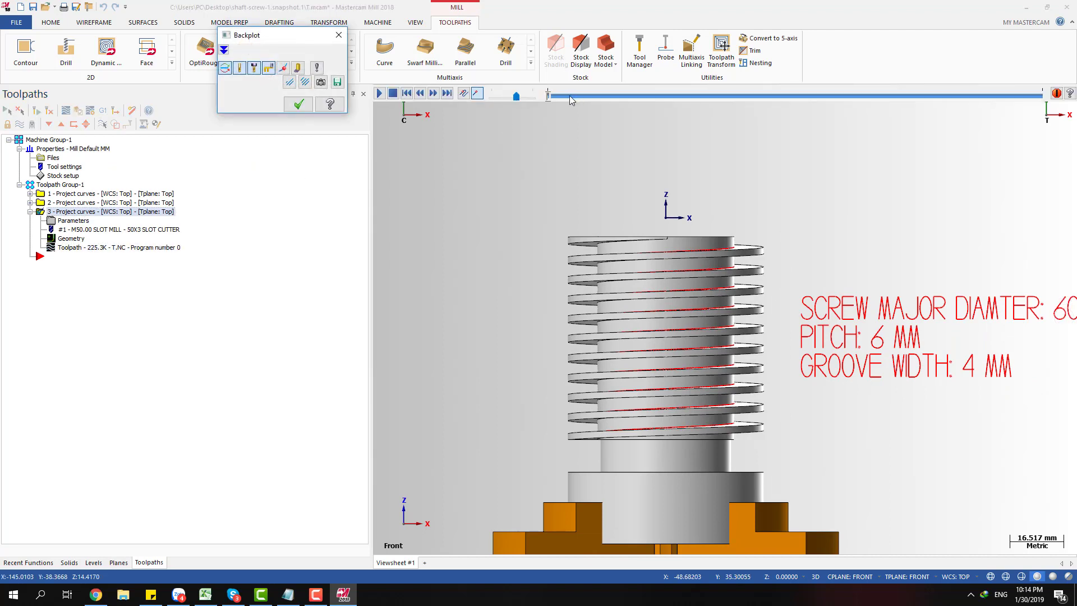
{"action": "left_click_drag", "start_coordinate": [549, 97], "coordinate": [681, 124]}
{"action": "scroll", "coordinate": [657, 300], "scroll_direction": "down", "scroll_amount": 4}
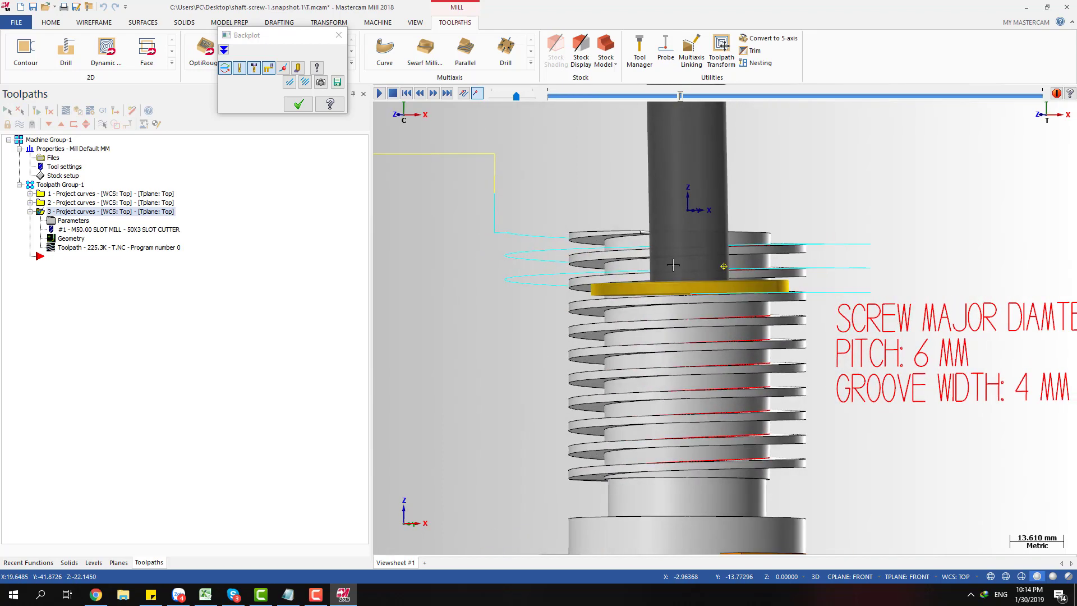
{"action": "scroll", "coordinate": [657, 299], "scroll_direction": "up", "scroll_amount": 12}
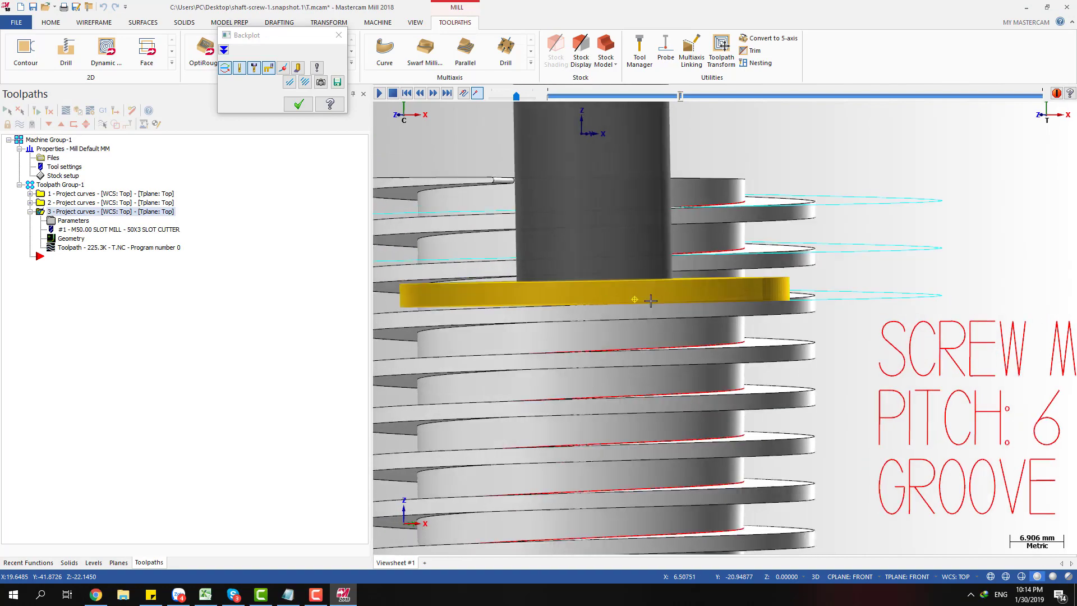
{"action": "middle_click_drag", "start_coordinate": [638, 298], "coordinate": [702, 108]}
{"action": "scroll", "coordinate": [681, 309], "scroll_direction": "down", "scroll_amount": 8}
{"action": "left_click_drag", "start_coordinate": [682, 97], "coordinate": [901, 119]}
{"action": "scroll", "coordinate": [443, 212], "scroll_direction": "down", "scroll_amount": 6}
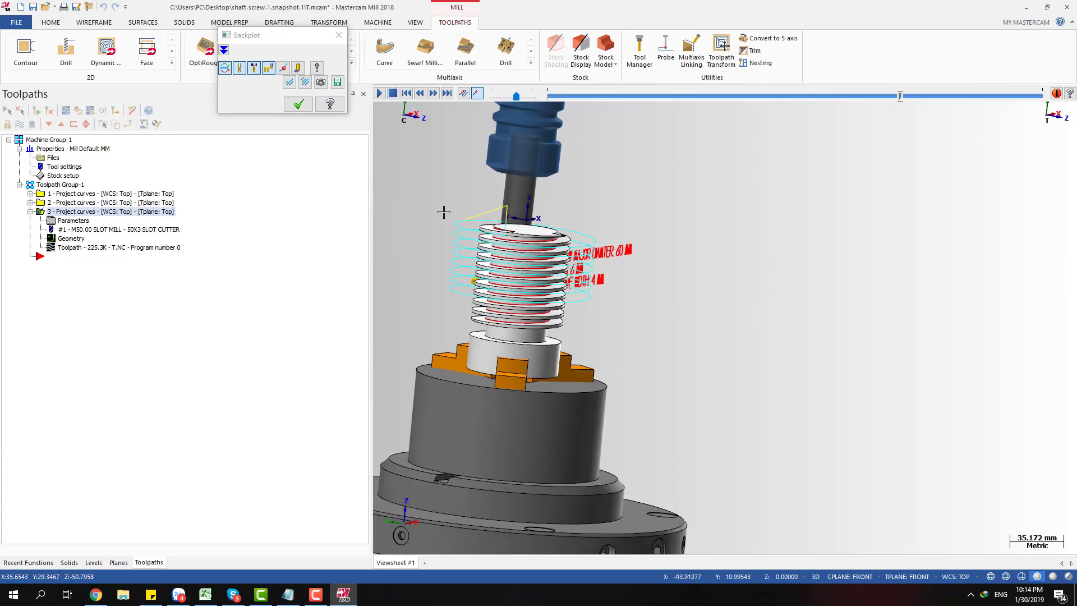
{"action": "left_click", "coordinate": [298, 104]}
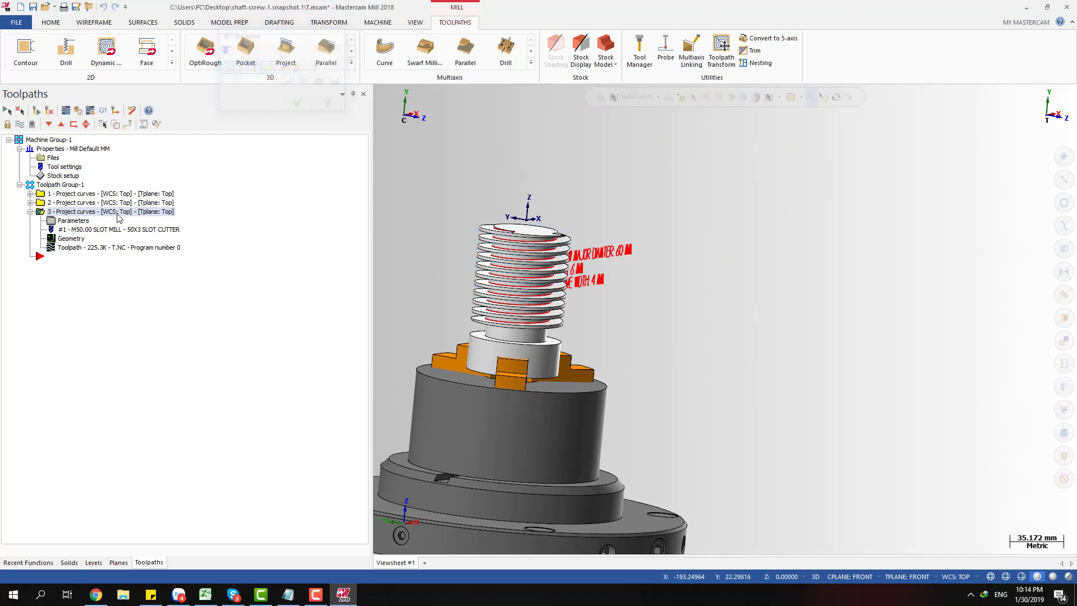
- Turn on depth cuts in the third operation's roughing settings with 3 roughing passes at a spacing of 1, and regenerate its toolpath
{"action": "left_click", "coordinate": [74, 220]}
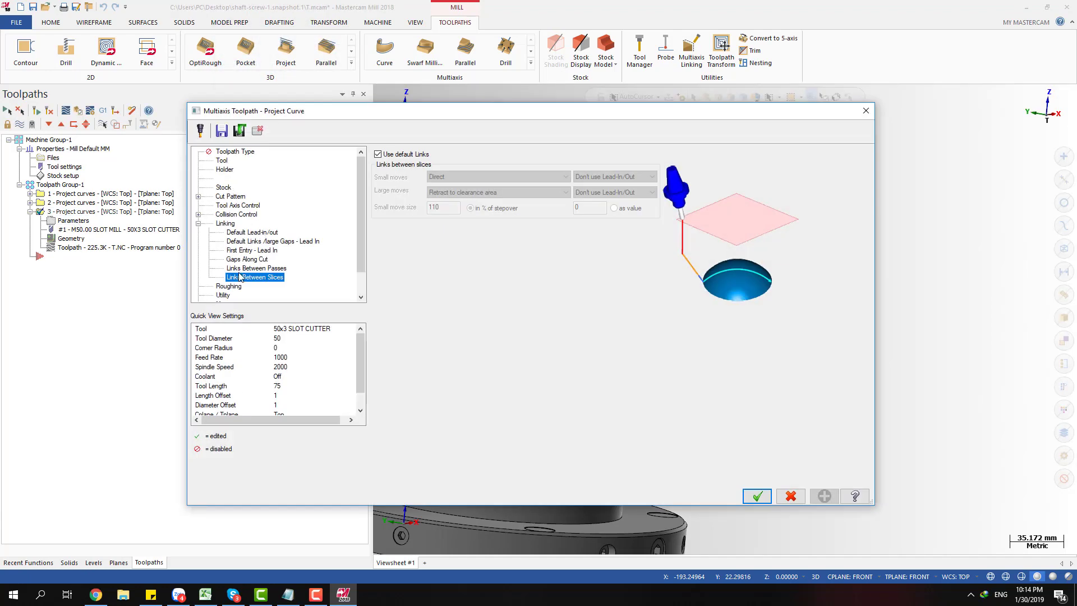
{"action": "left_click", "coordinate": [228, 286]}
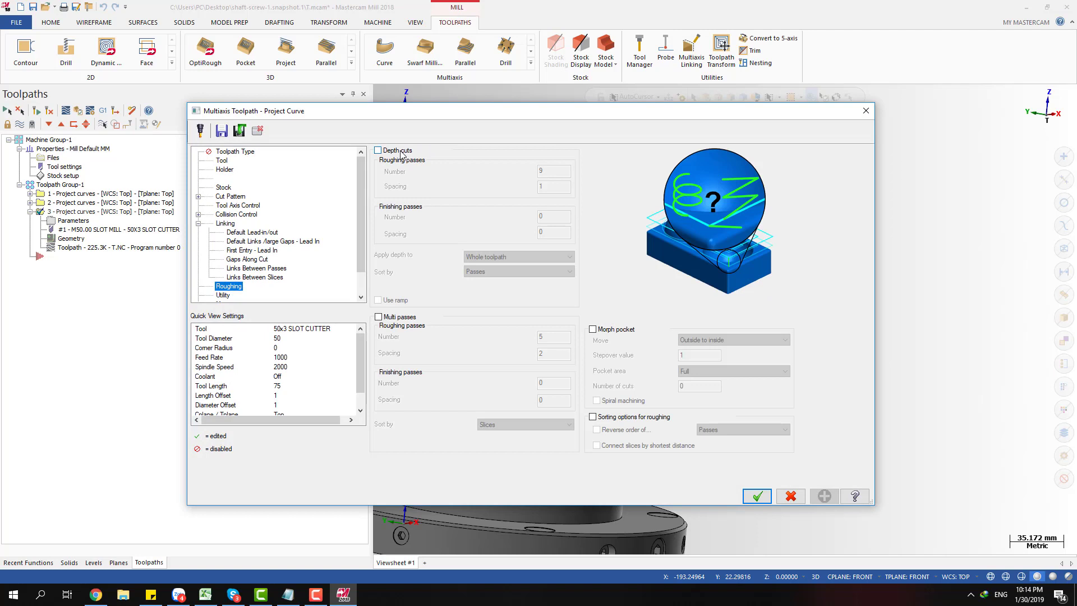
{"action": "left_click", "coordinate": [378, 150]}
{"action": "double_click", "coordinate": [559, 172]}
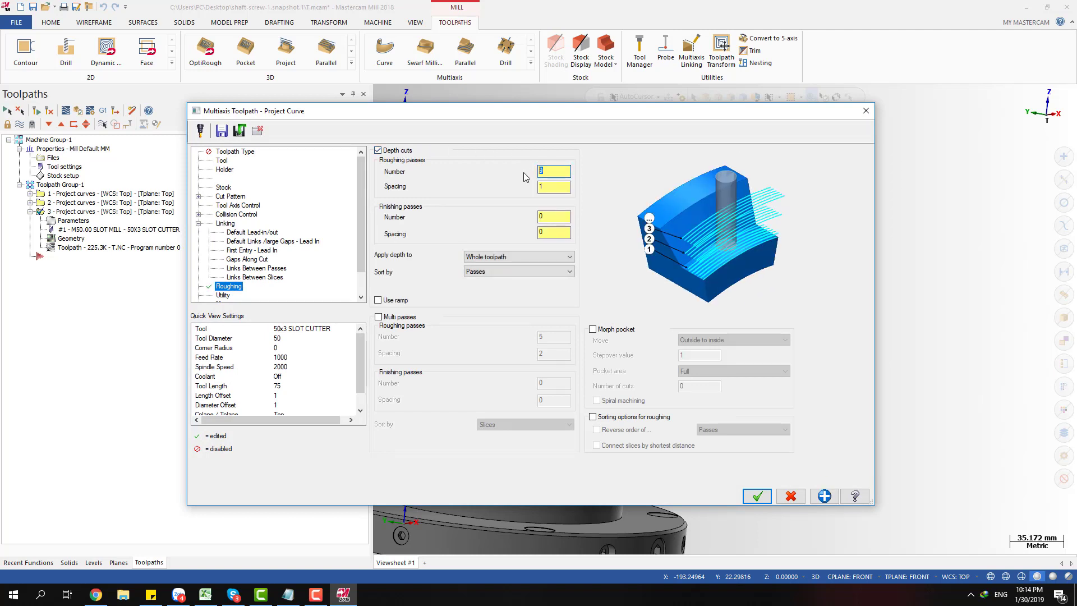
{"action": "type", "text": "3"}
{"action": "double_click", "coordinate": [558, 188]}
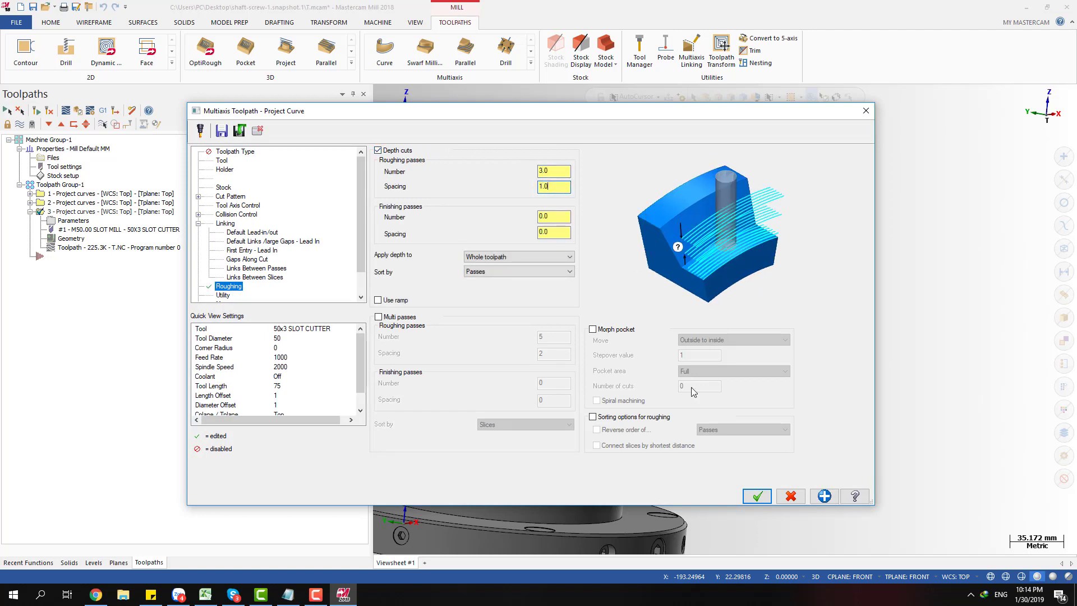
{"action": "left_click", "coordinate": [757, 497]}
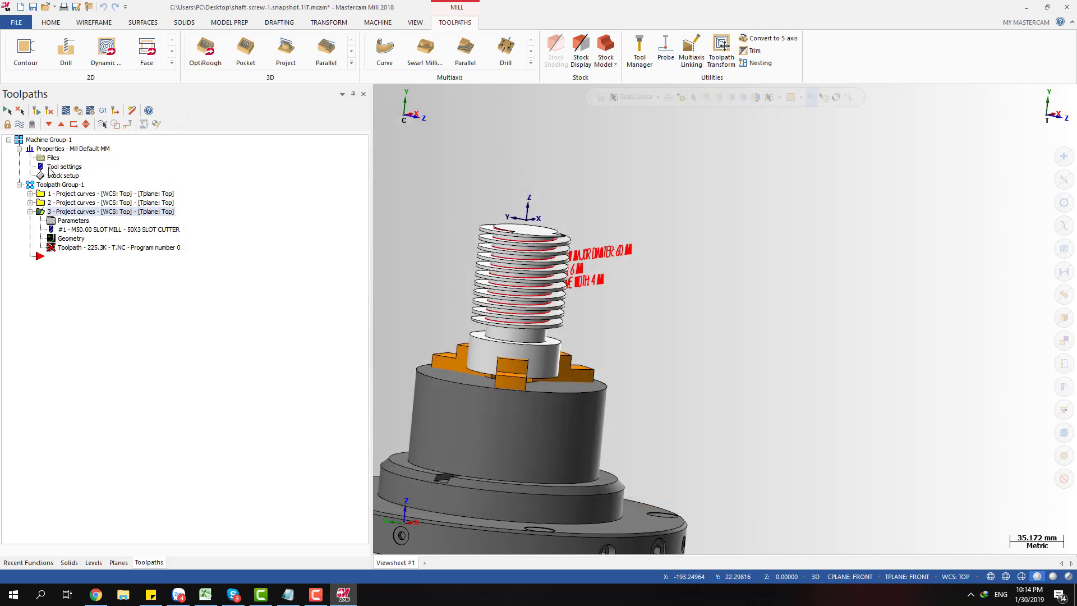
{"action": "left_click", "coordinate": [37, 112]}
- Set the third operation's depth-cut roughing spacing to 3 and regenerate its toolpath
{"action": "left_click", "coordinate": [64, 222]}
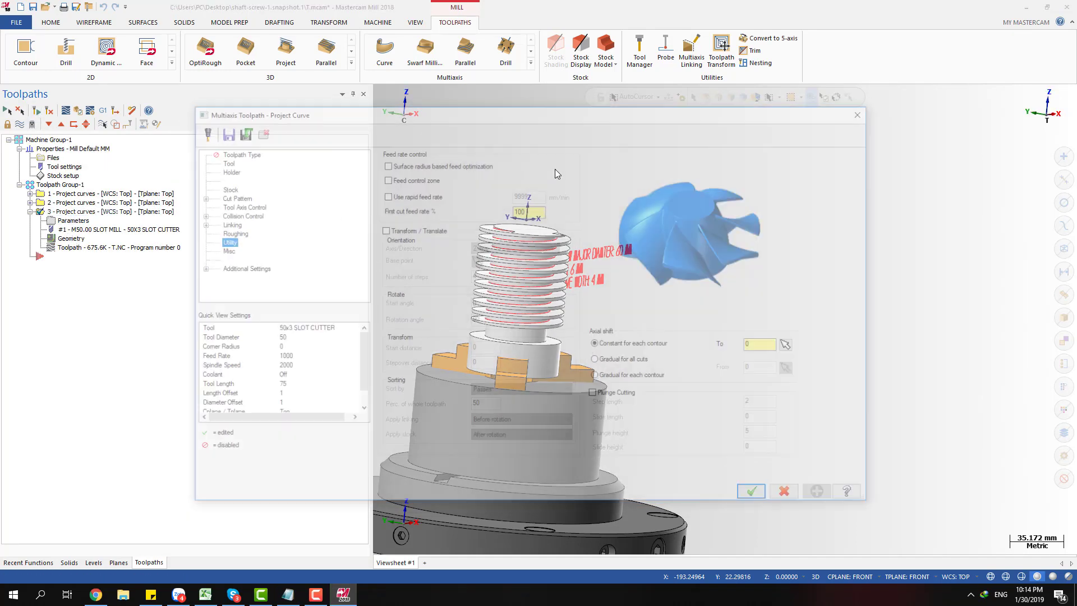
{"action": "left_click", "coordinate": [222, 232]}
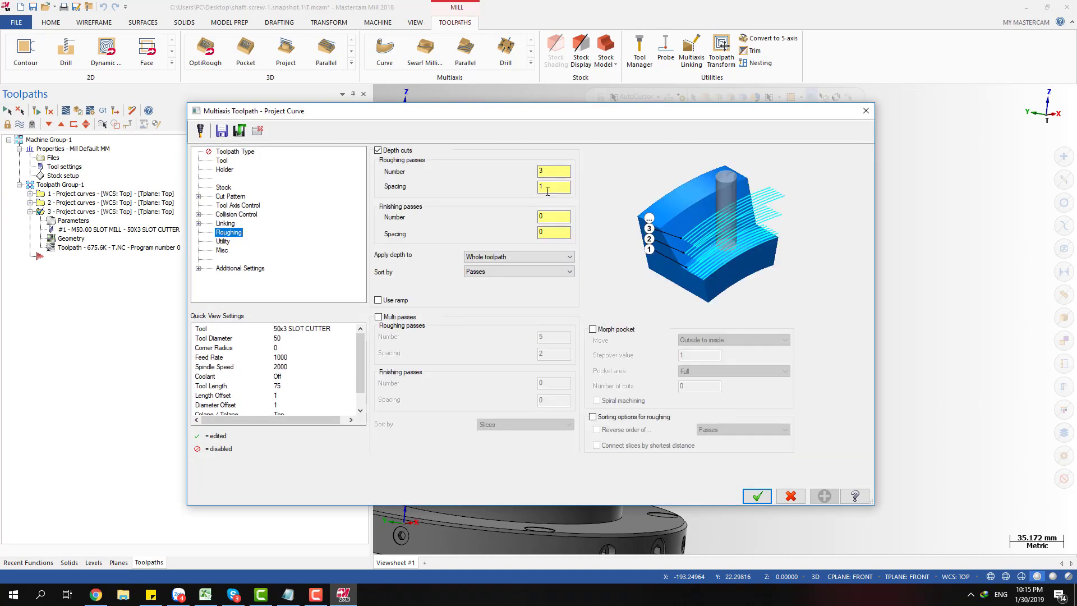
{"action": "left_click", "coordinate": [550, 170]}
{"action": "left_click", "coordinate": [547, 186]}
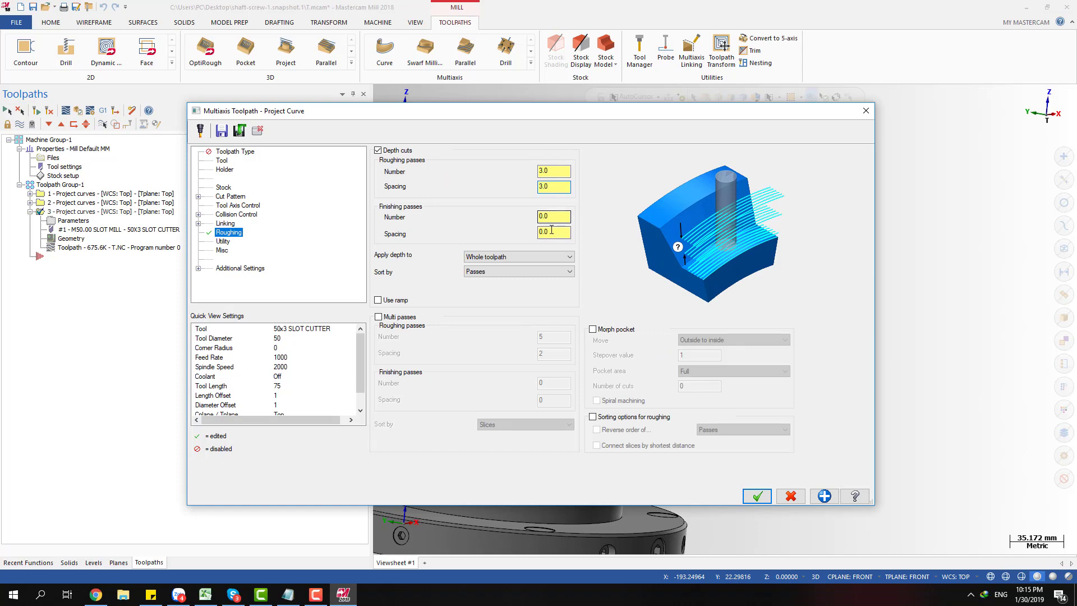
{"action": "left_click", "coordinate": [757, 496]}
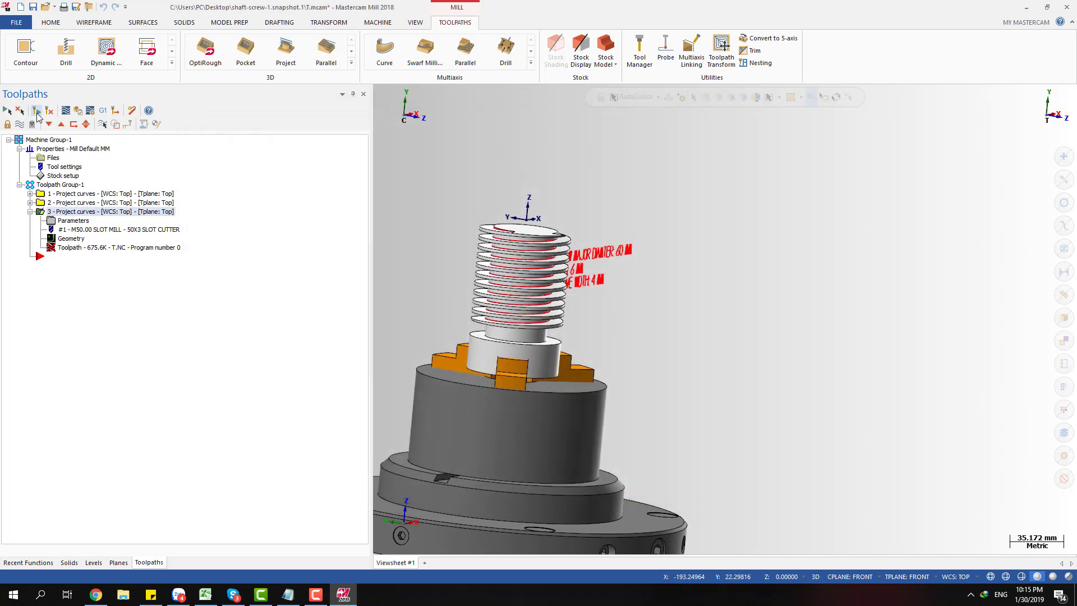
{"action": "left_click", "coordinate": [37, 115]}
- Backplot the depth-cut toolpath of the third operation to about halfway and examine the passes and retract moves around the screw
{"action": "left_click", "coordinate": [77, 248]}
{"action": "scroll", "coordinate": [808, 201], "scroll_direction": "down", "scroll_amount": 3}
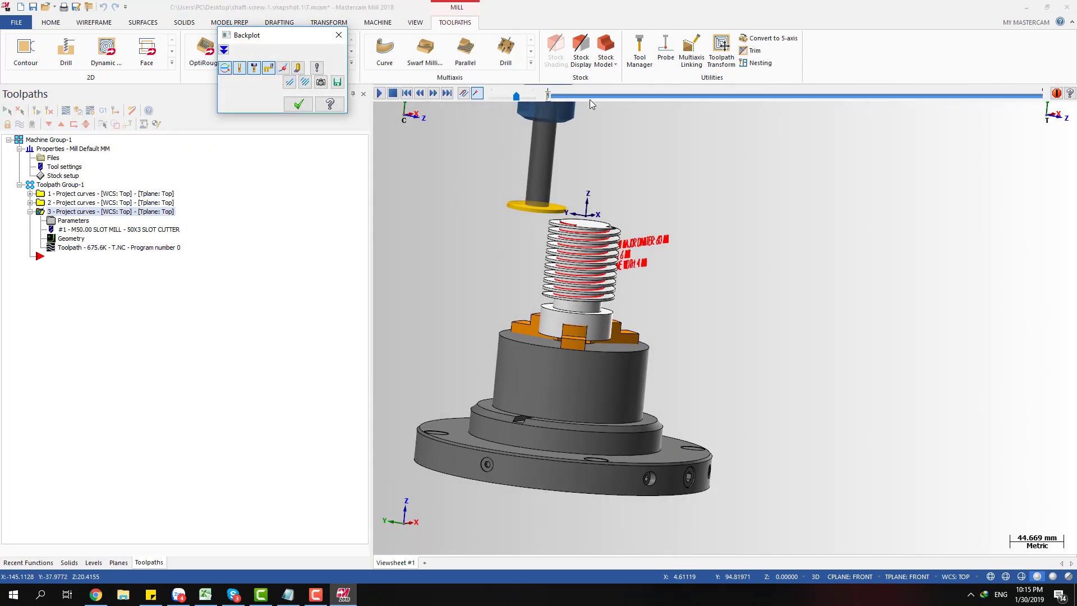
{"action": "left_click_drag", "start_coordinate": [550, 100], "coordinate": [805, 112]}
{"action": "scroll", "coordinate": [522, 190], "scroll_direction": "up", "scroll_amount": 5}
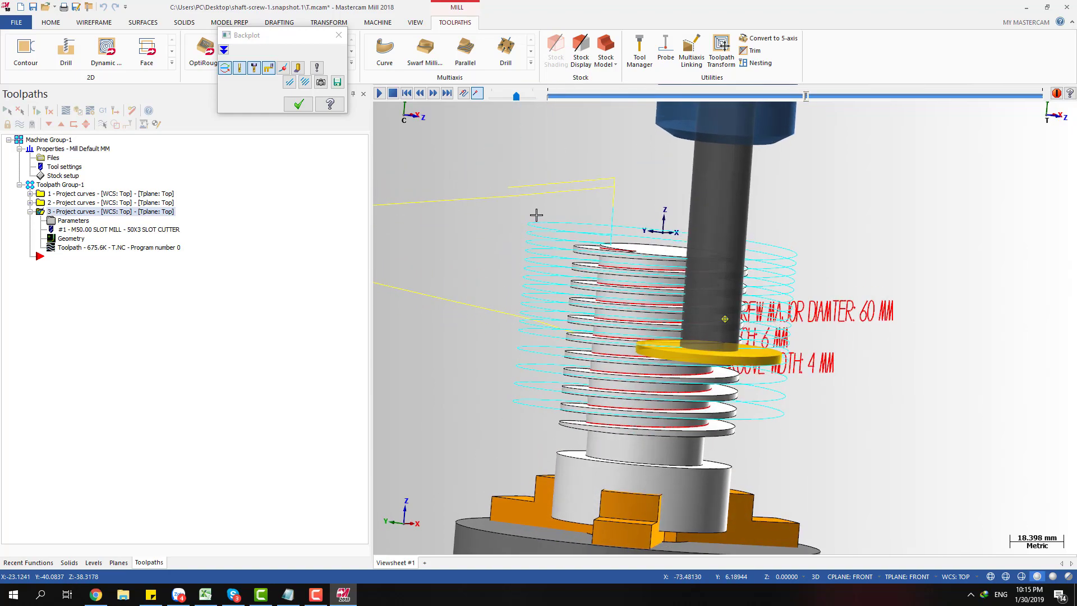
{"action": "scroll", "coordinate": [539, 213], "scroll_direction": "down", "scroll_amount": 3}
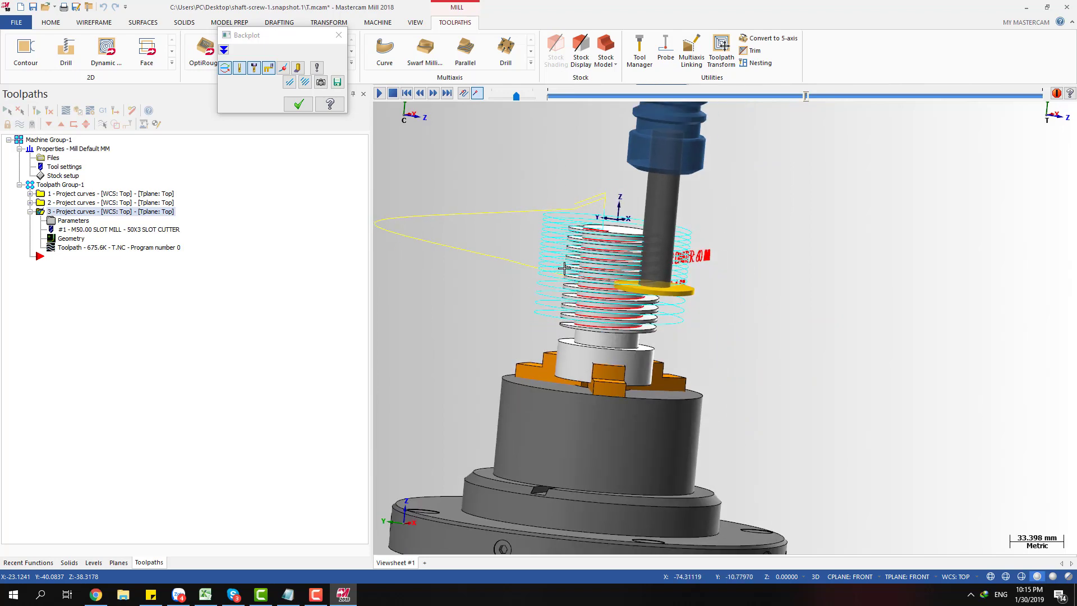
{"action": "scroll", "coordinate": [604, 306], "scroll_direction": "up", "scroll_amount": 5}
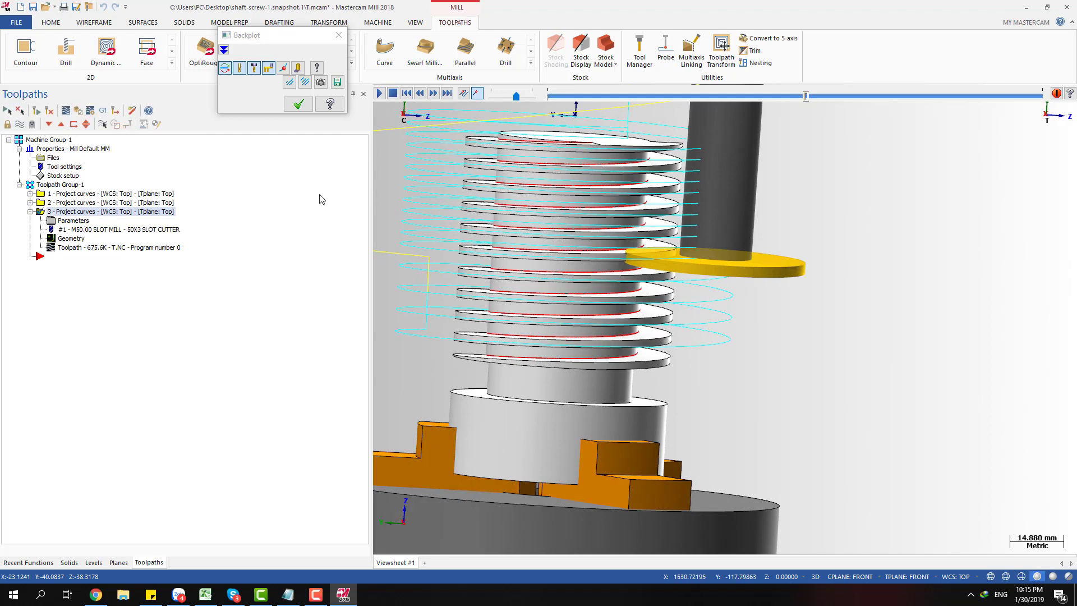
{"action": "left_click", "coordinate": [298, 103]}
- Backplot the third operation again to about three quarters of its depth-cut toolpath and inspect the passes along the screw
{"action": "scroll", "coordinate": [474, 135], "scroll_direction": "up", "scroll_amount": 1}
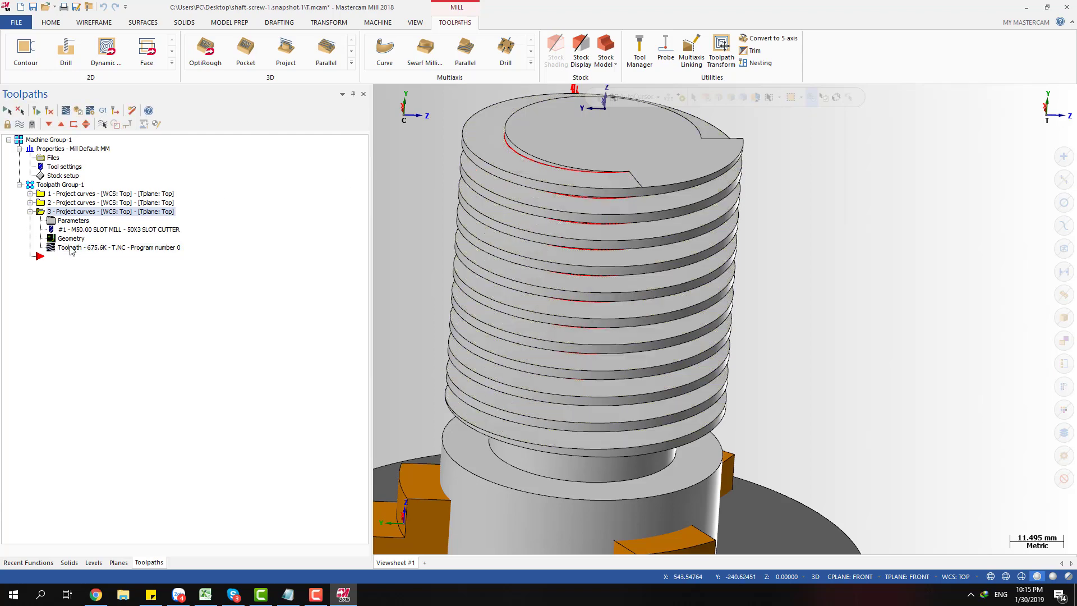
{"action": "key", "text": "alt+t"}
{"action": "left_click_drag", "start_coordinate": [546, 99], "coordinate": [933, 111]}
{"action": "scroll", "coordinate": [800, 161], "scroll_direction": "down", "scroll_amount": 3}
{"action": "middle_click_drag", "start_coordinate": [774, 204], "coordinate": [754, 173]}
{"action": "key", "text": "Escape"}
{"action": "scroll", "coordinate": [651, 197], "scroll_direction": "up", "scroll_amount": 2}
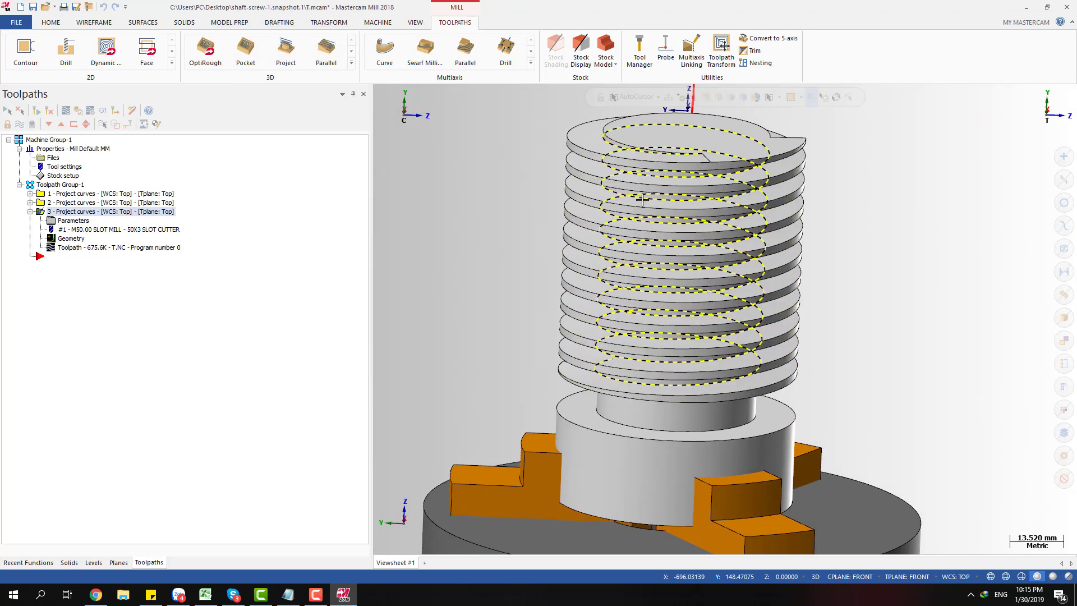
- Turn off the third operation's depth cuts, set its cutting side offset to 6 and regenerate the toolpath
{"action": "left_click", "coordinate": [65, 222]}
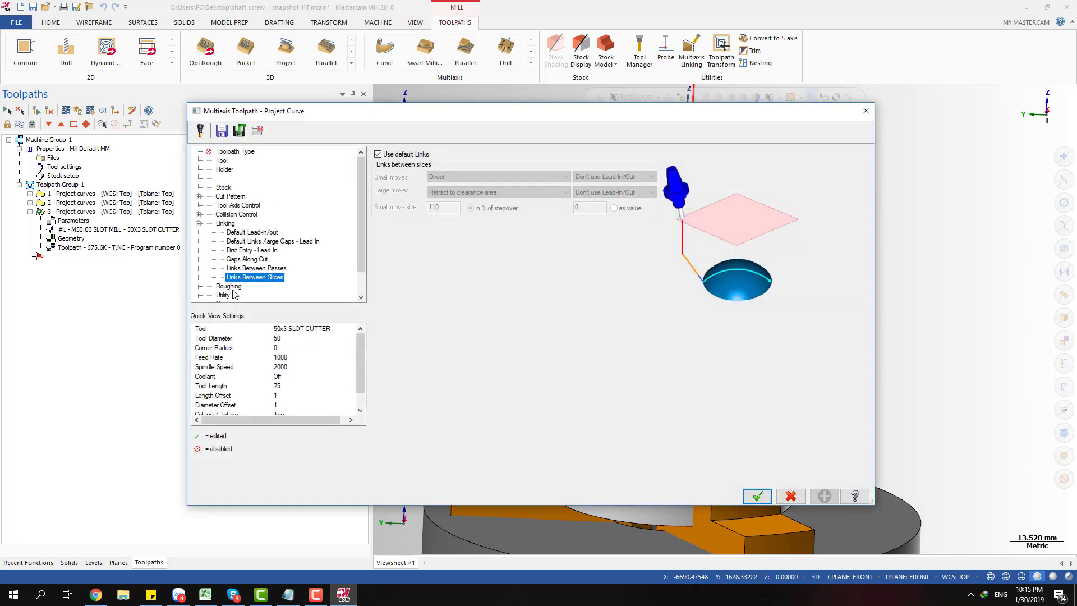
{"action": "left_click", "coordinate": [231, 288]}
{"action": "left_click", "coordinate": [378, 151]}
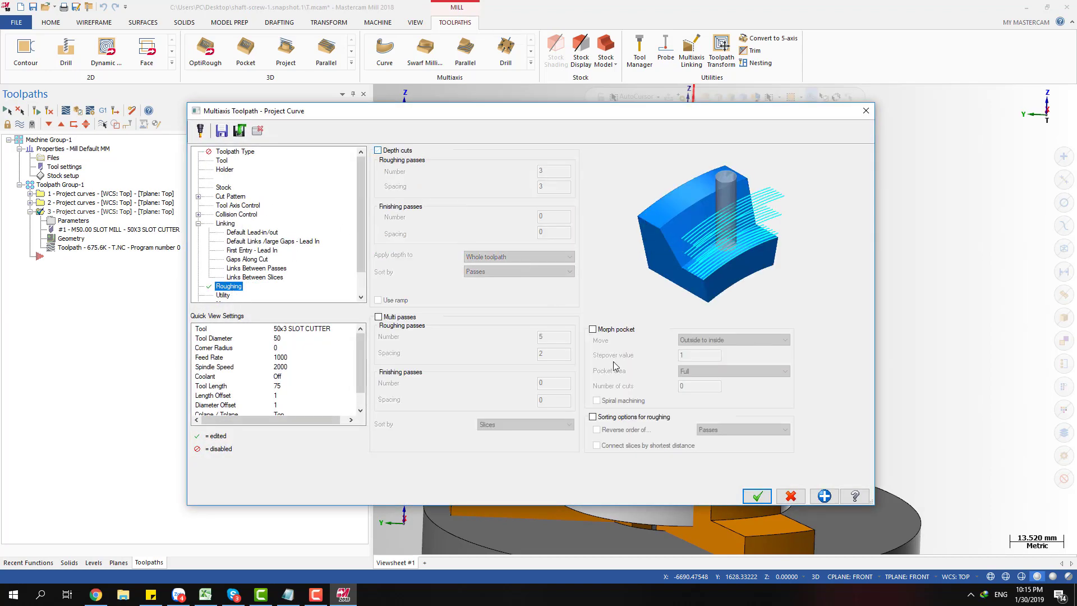
{"action": "left_click", "coordinate": [229, 198]}
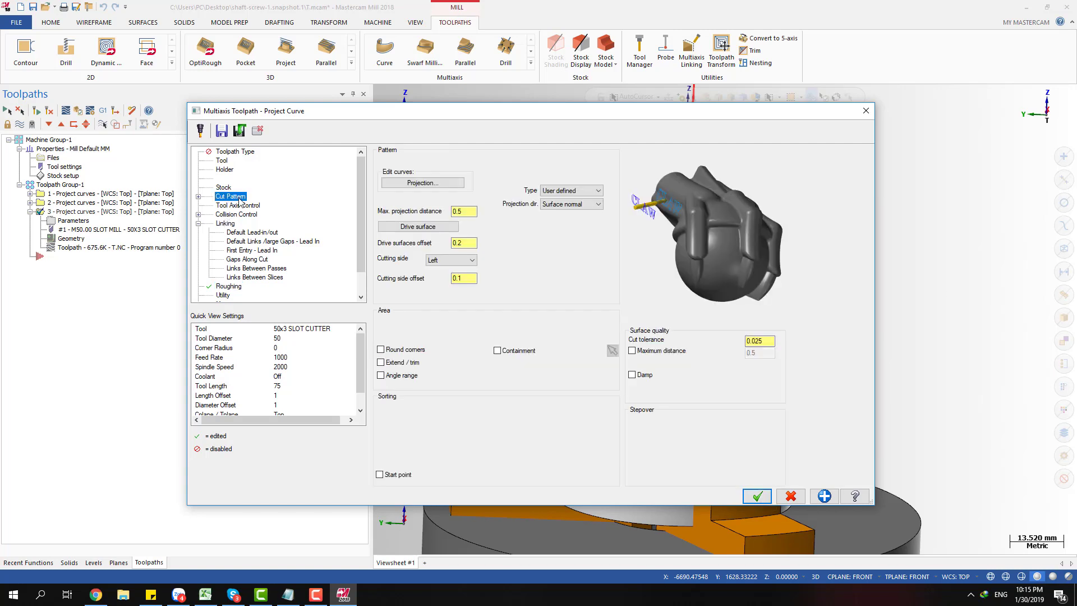
{"action": "double_click", "coordinate": [466, 279]}
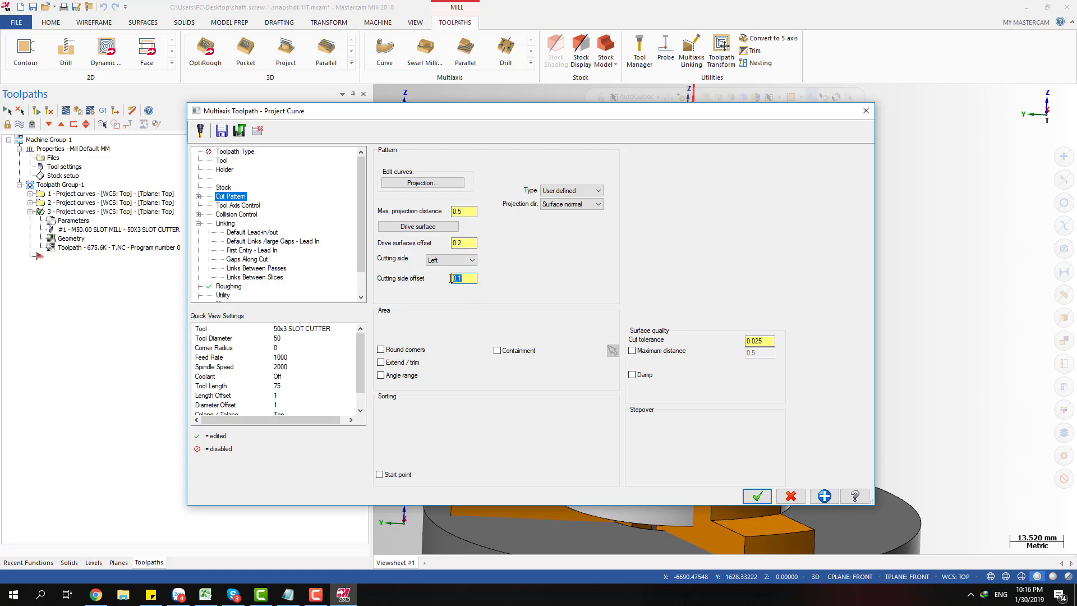
{"action": "left_click", "coordinate": [757, 495]}
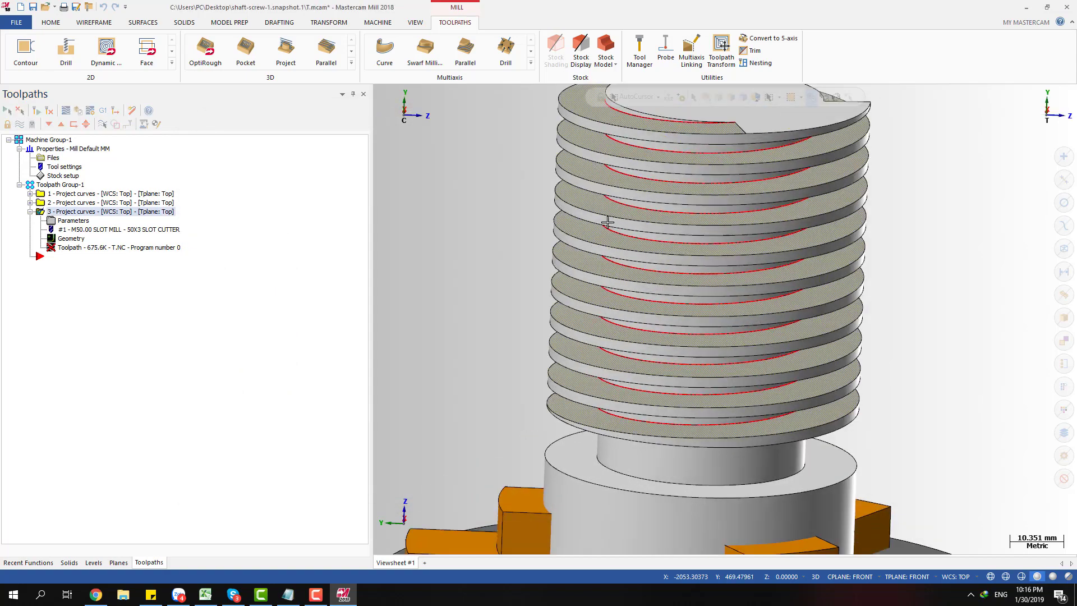
{"action": "scroll", "coordinate": [638, 224], "scroll_direction": "down", "scroll_amount": 2}
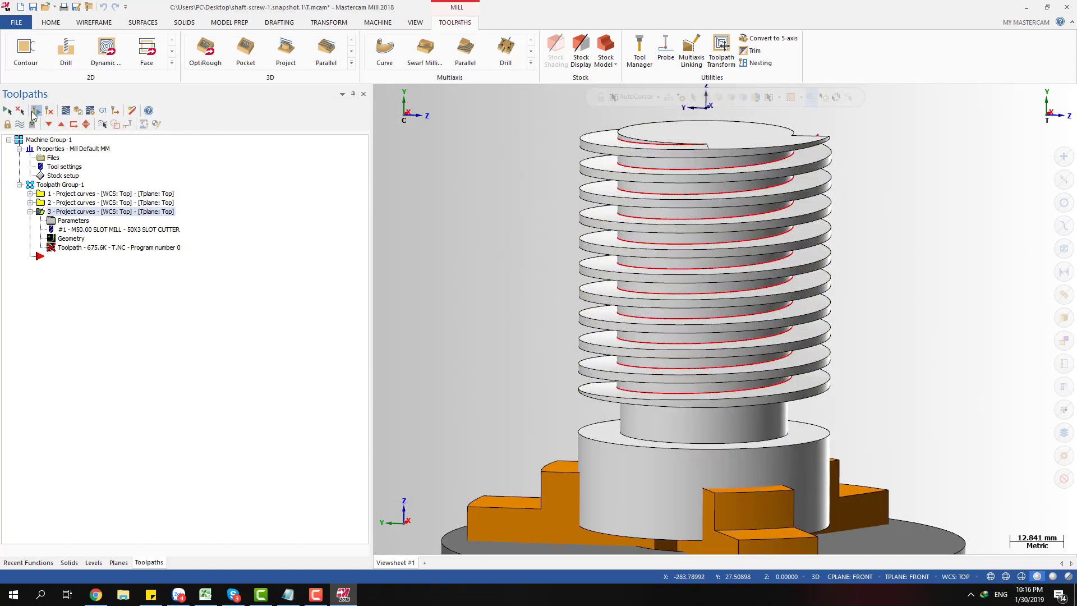
{"action": "left_click", "coordinate": [35, 111]}
- Backplot the third operation with its new side offset to about a third and near the end, checking the cutter's distance from the groove
{"action": "left_click", "coordinate": [80, 250]}
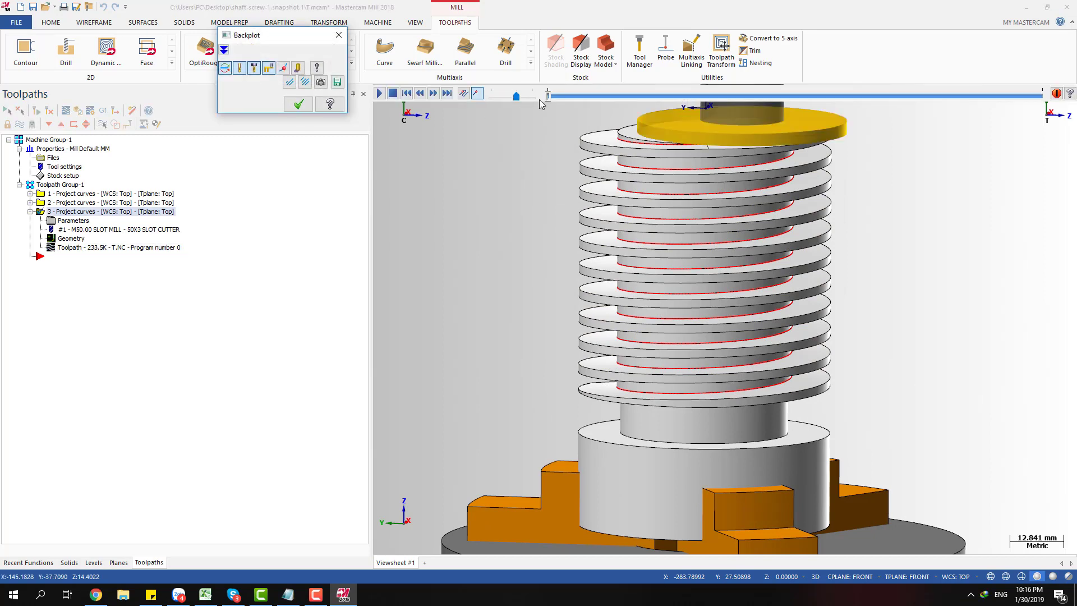
{"action": "left_click_drag", "start_coordinate": [549, 99], "coordinate": [707, 111]}
{"action": "scroll", "coordinate": [684, 215], "scroll_direction": "up", "scroll_amount": 5}
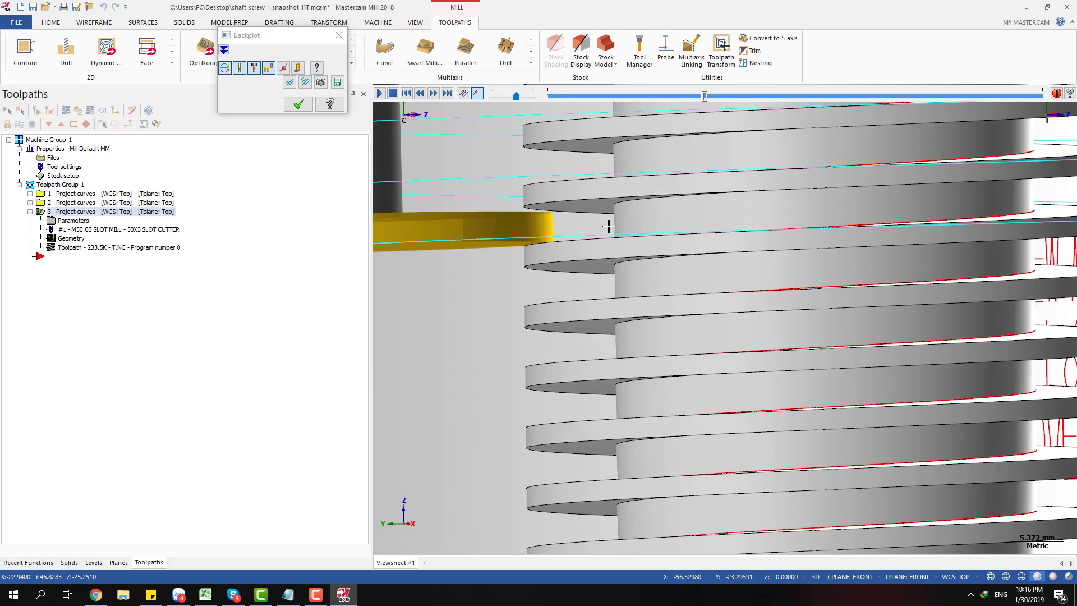
{"action": "scroll", "coordinate": [609, 226], "scroll_direction": "down", "scroll_amount": 5}
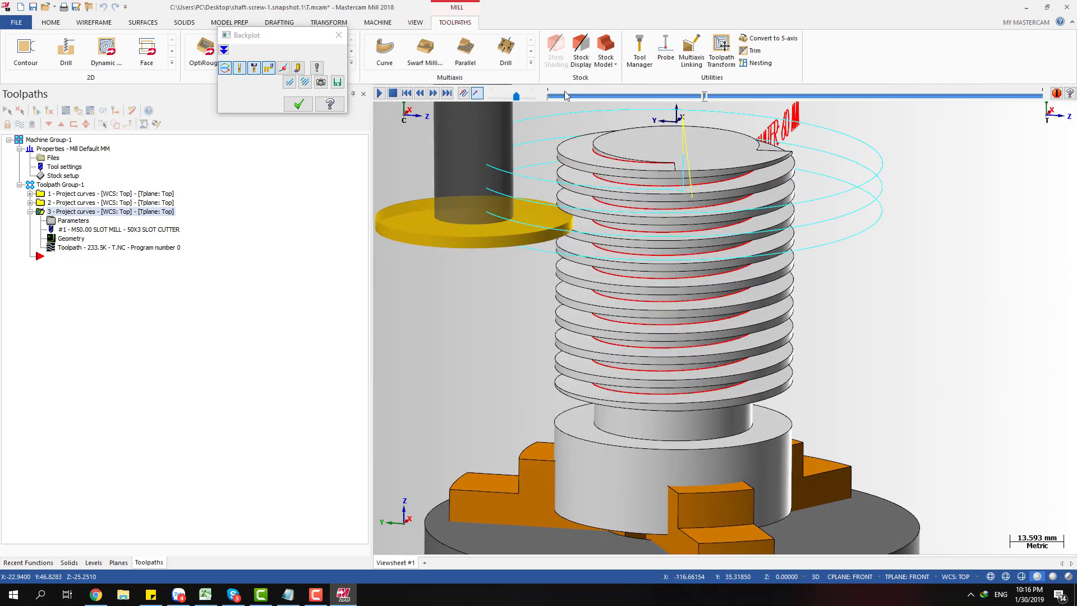
{"action": "left_click_drag", "start_coordinate": [705, 95], "coordinate": [922, 98]}
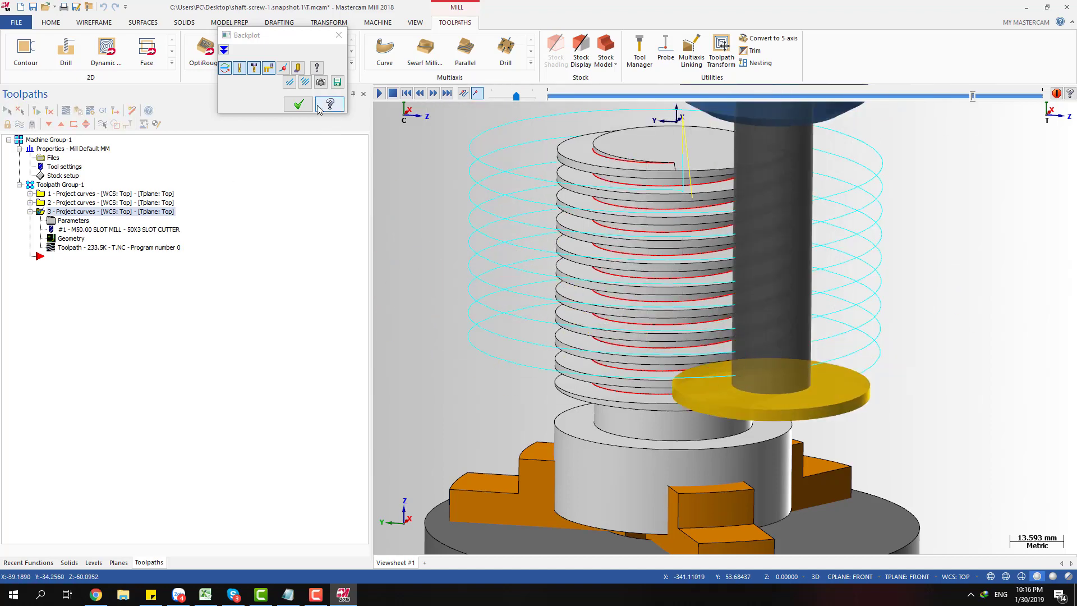
{"action": "left_click", "coordinate": [299, 104]}
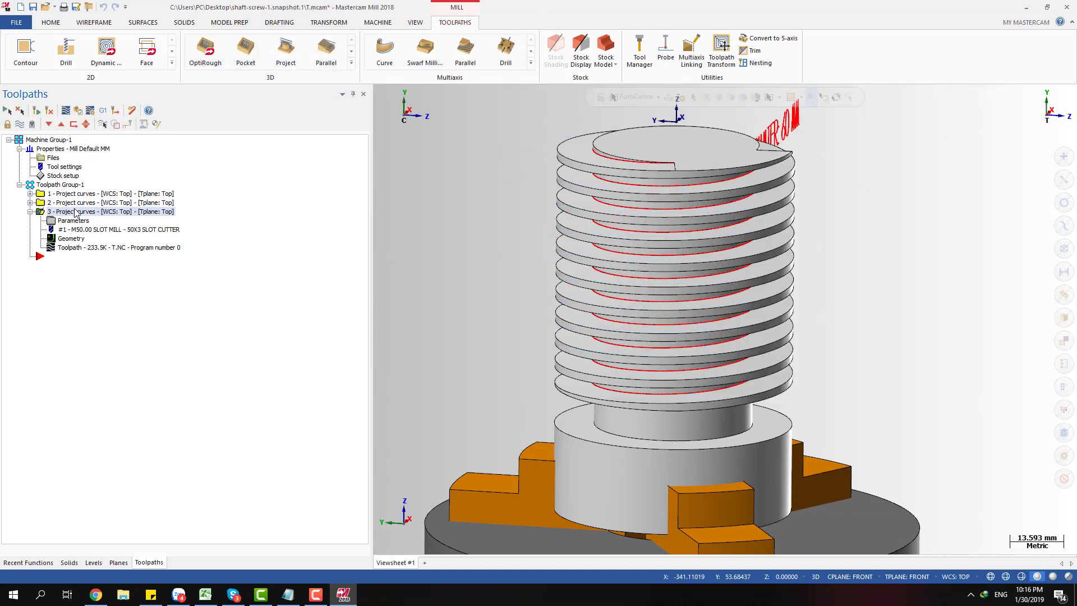
- Duplicate the third Project Curve operation as a fourth, set the copy's cutting side offset to 3 and regenerate its toolpath
{"action": "key", "text": "ctrl+v"}
{"action": "left_click", "coordinate": [82, 266]}
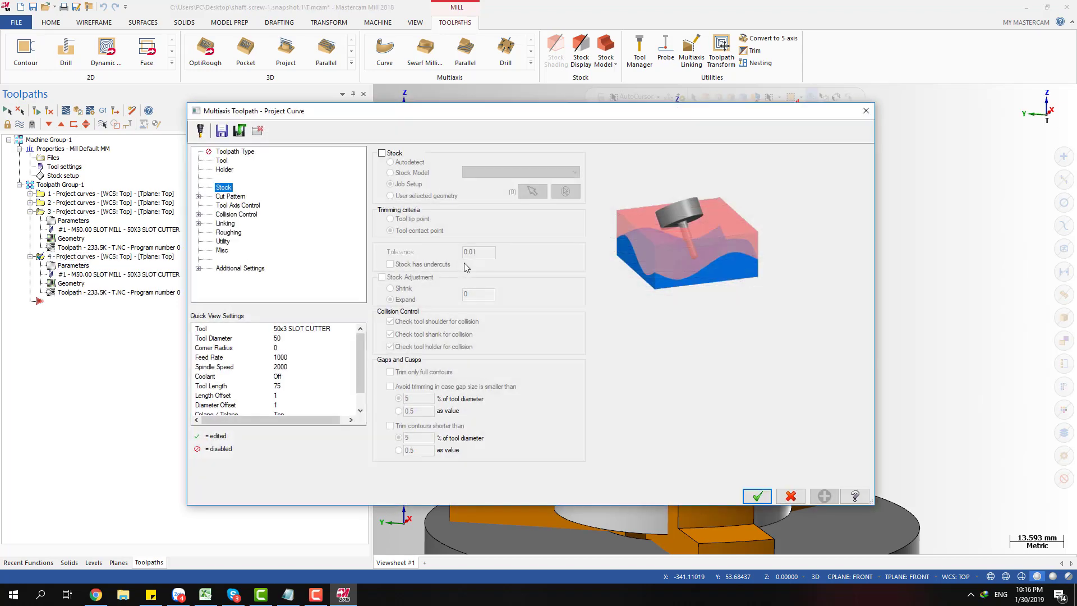
{"action": "left_click", "coordinate": [225, 198]}
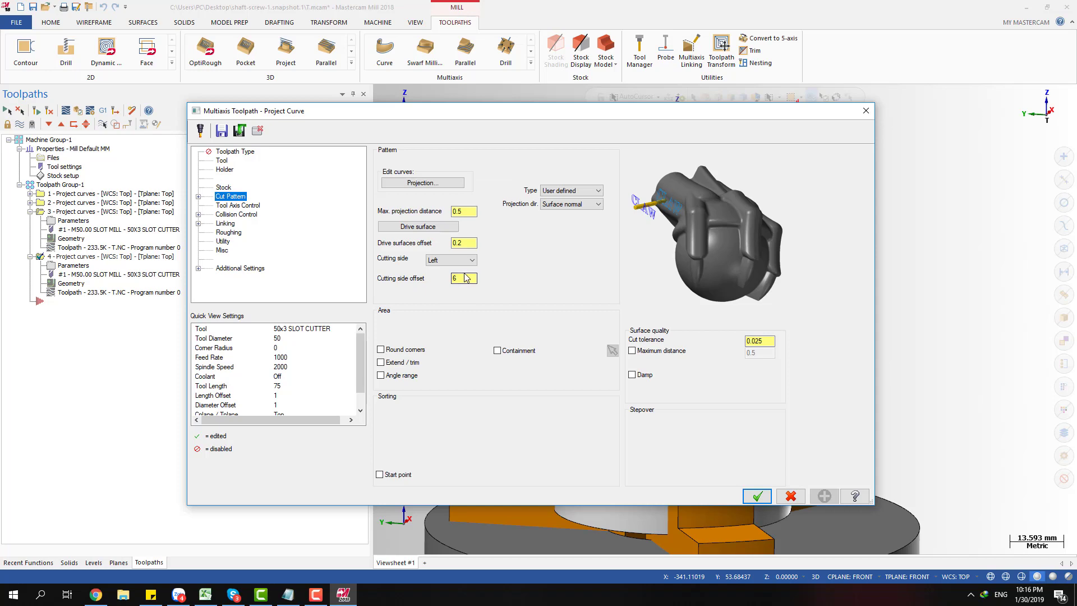
{"action": "double_click", "coordinate": [464, 277]}
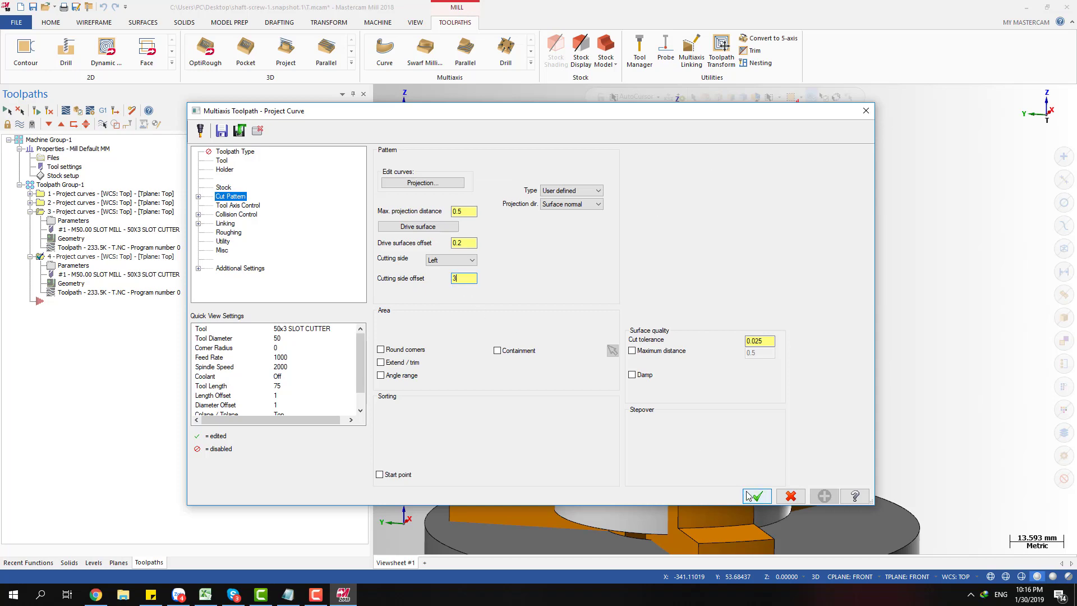
{"action": "left_click", "coordinate": [749, 496]}
{"action": "left_click", "coordinate": [35, 112]}
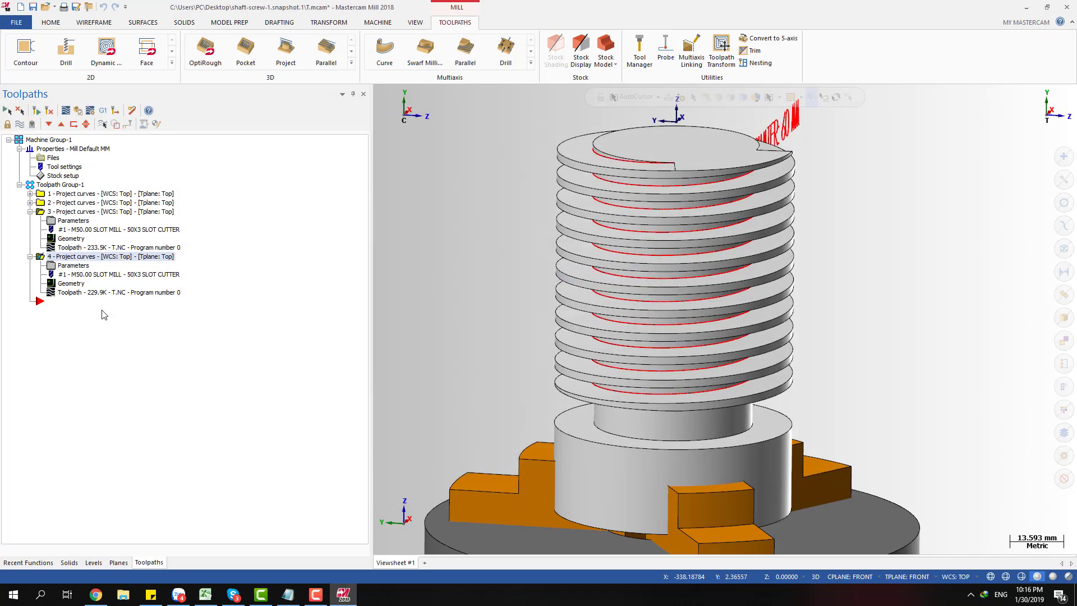
- Backplot the fourth operation, then the third and fourth together to the end, comparing their offset passes around the screw
{"action": "left_click", "coordinate": [65, 110]}
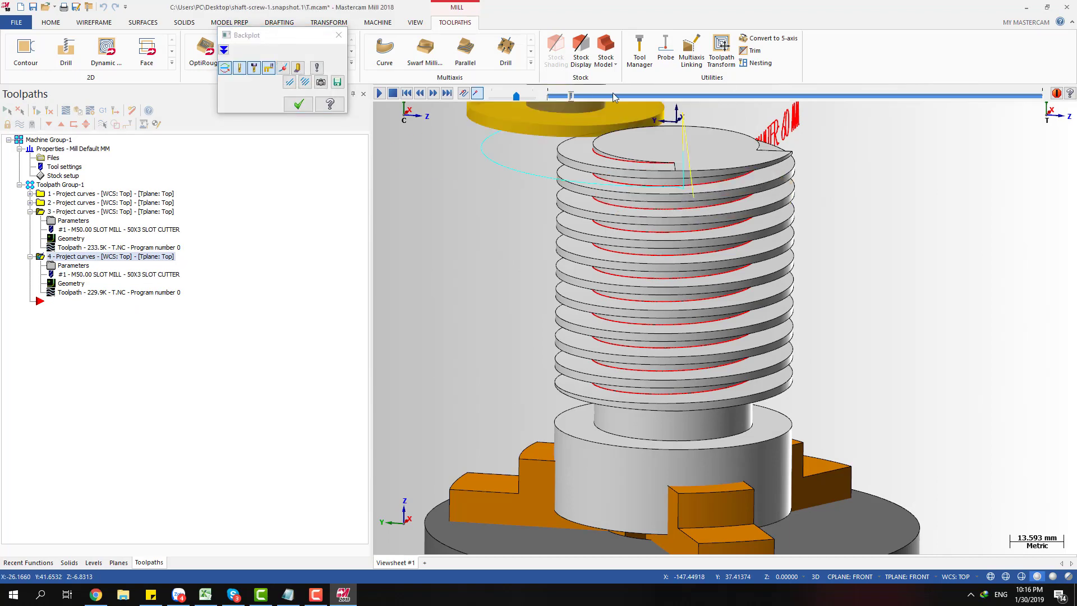
{"action": "left_click", "coordinate": [65, 110]}
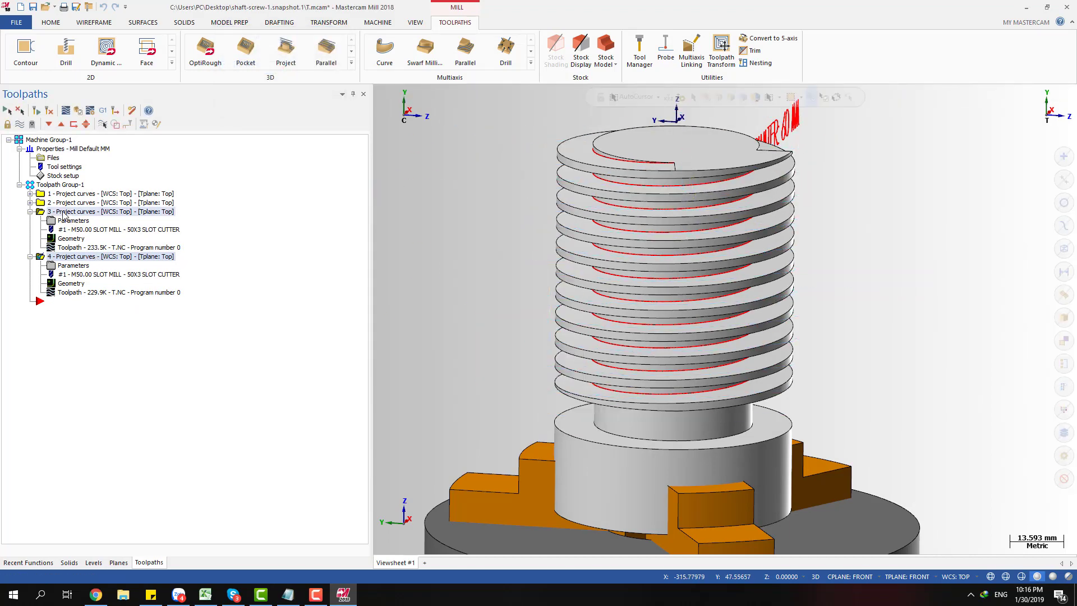
{"action": "left_click", "coordinate": [74, 212]}
{"action": "left_click", "coordinate": [66, 110]}
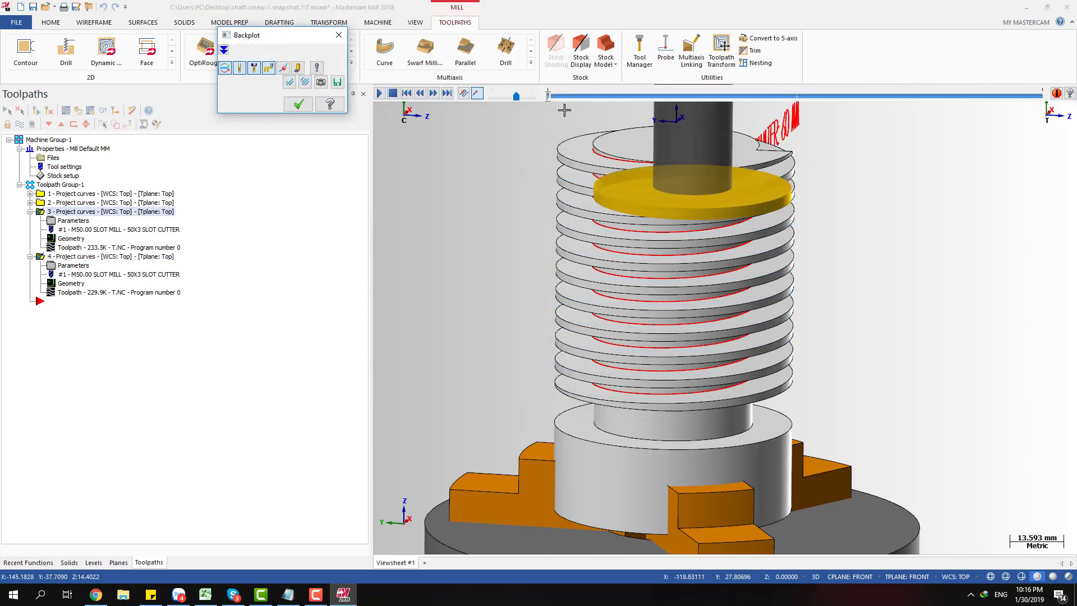
{"action": "left_click_drag", "start_coordinate": [548, 97], "coordinate": [1049, 112]}
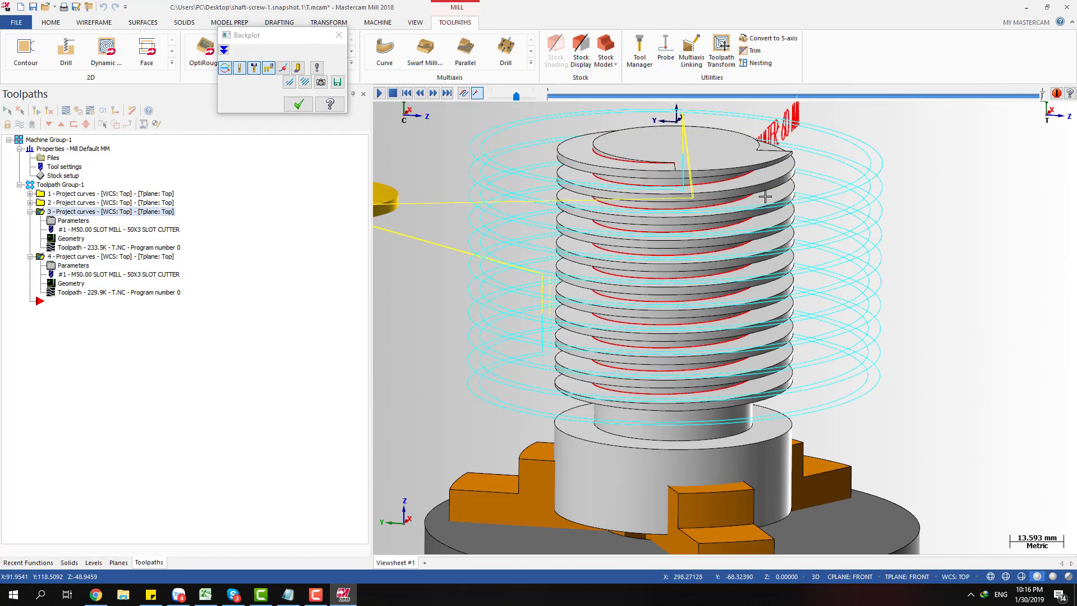
{"action": "middle_click_drag", "start_coordinate": [765, 197], "coordinate": [600, 257]}
{"action": "mouse_move", "coordinate": [495, 279]}
{"action": "middle_mouse_down"}
{"action": "mouse_move", "coordinate": [504, 305]}
{"action": "mouse_move", "coordinate": [522, 286]}
{"action": "mouse_move", "coordinate": [495, 224]}
{"action": "middle_mouse_up"}
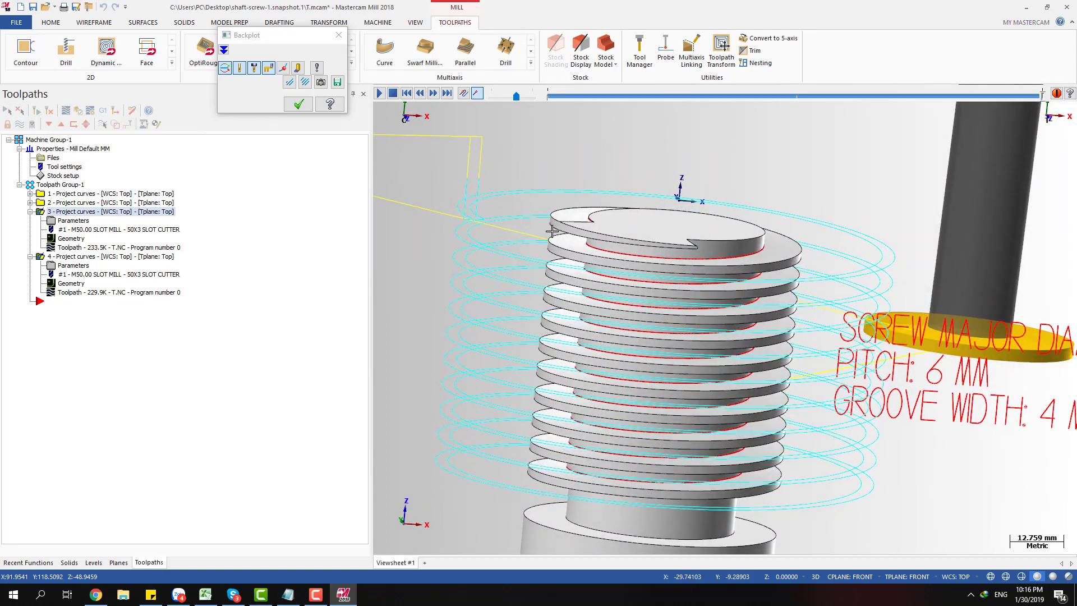
{"action": "left_click", "coordinate": [297, 104]}
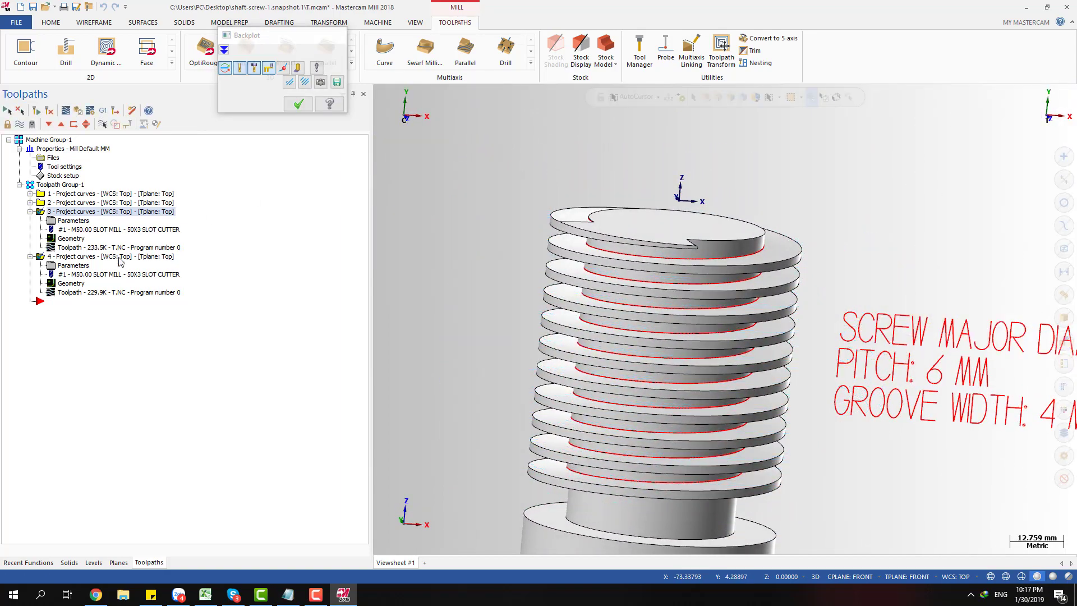
- Duplicate the fourth operation as a fifth, change the copy's cutting side offset and regenerate its toolpath
{"action": "left_click", "coordinate": [30, 212]}
{"action": "left_click", "coordinate": [67, 221]}
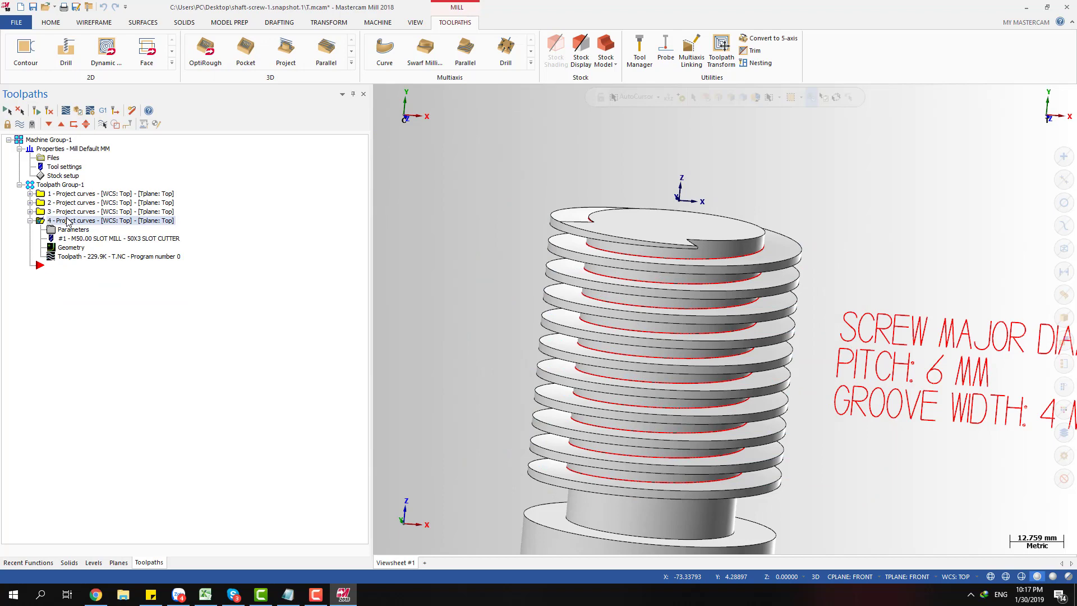
{"action": "key", "text": "ctrl+v"}
{"action": "left_click", "coordinate": [76, 276]}
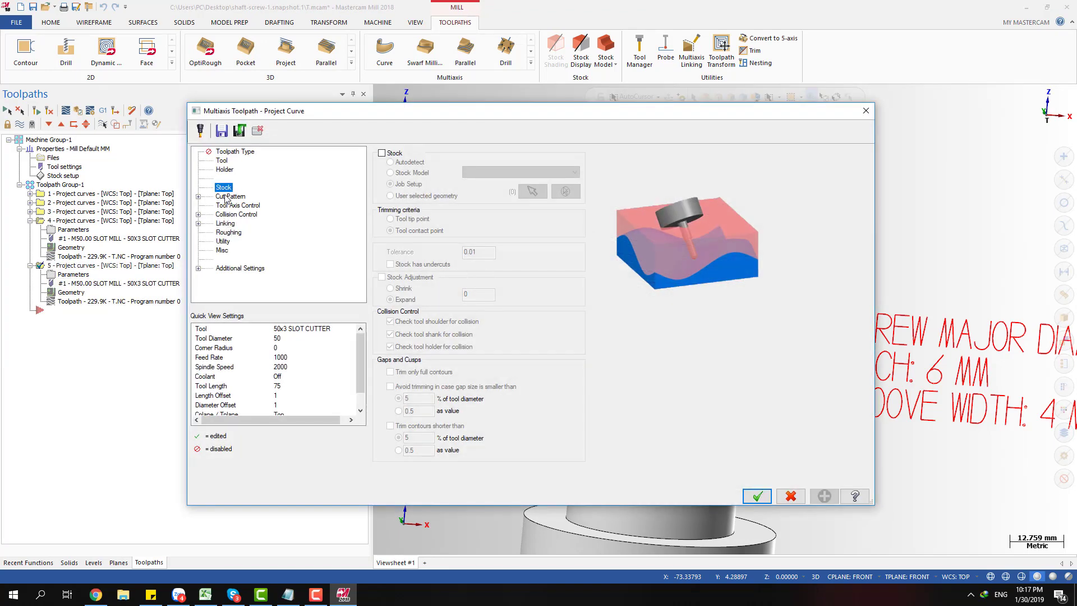
{"action": "left_click", "coordinate": [230, 196]}
{"action": "double_click", "coordinate": [458, 279]}
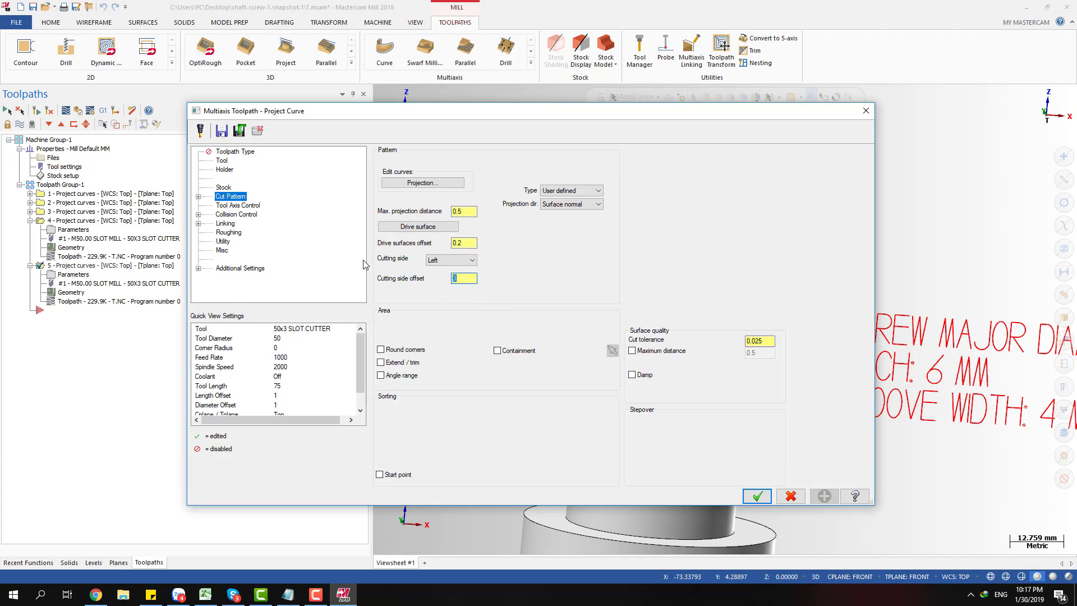
{"action": "left_click", "coordinate": [757, 495]}
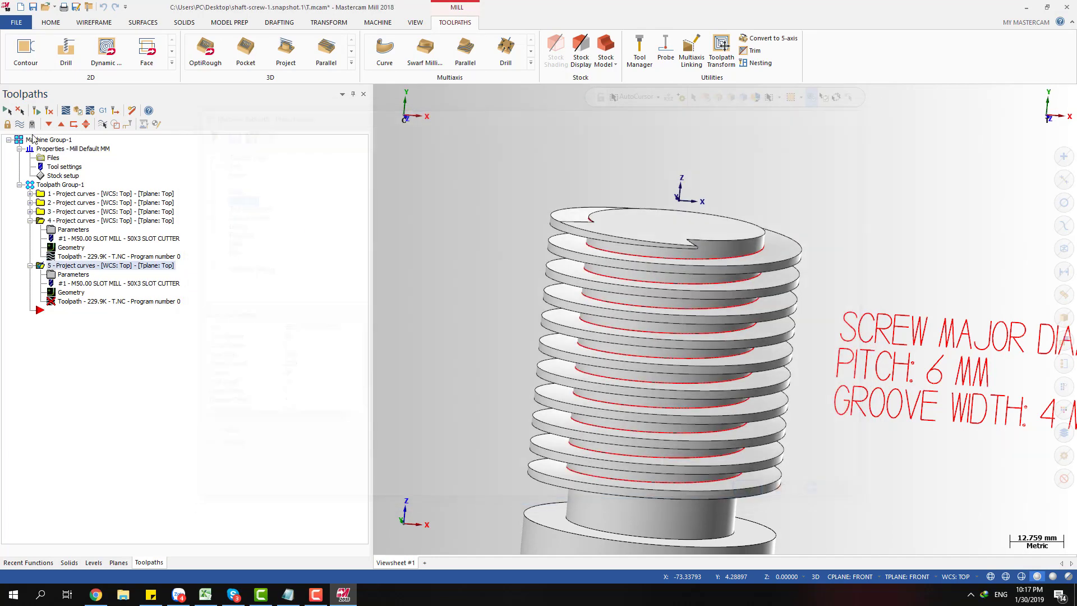
{"action": "left_click", "coordinate": [30, 221]}
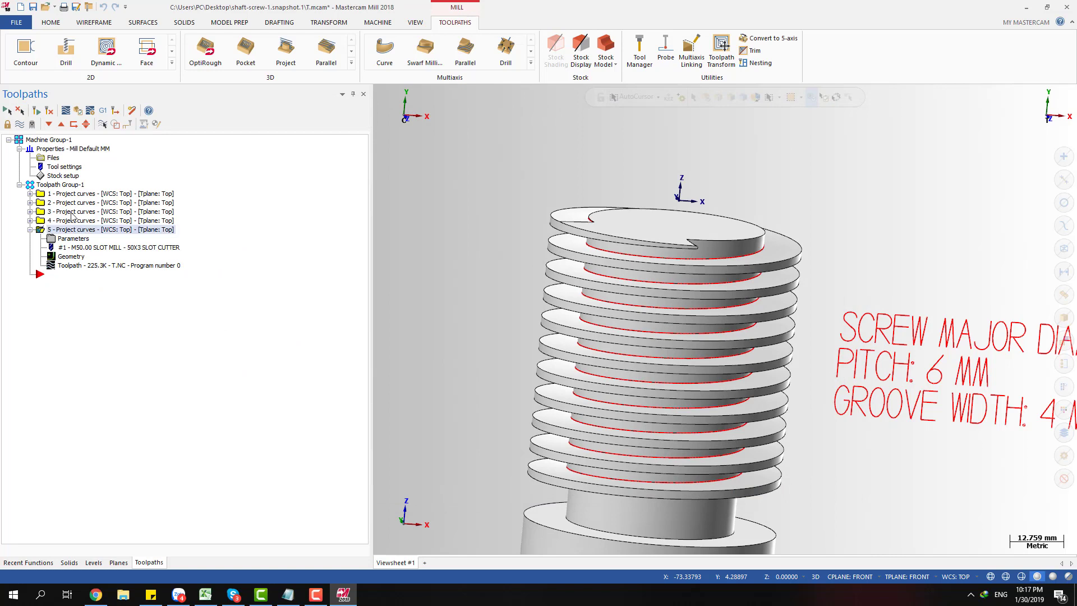
- Backplot the third, fourth and fifth operations together to near the end and inspect the stepped passes around the screw
{"action": "left_click", "coordinate": [71, 212], "text": "ctrl"}
{"action": "left_click", "coordinate": [70, 221], "text": "ctrl"}
{"action": "left_click", "coordinate": [103, 124]}
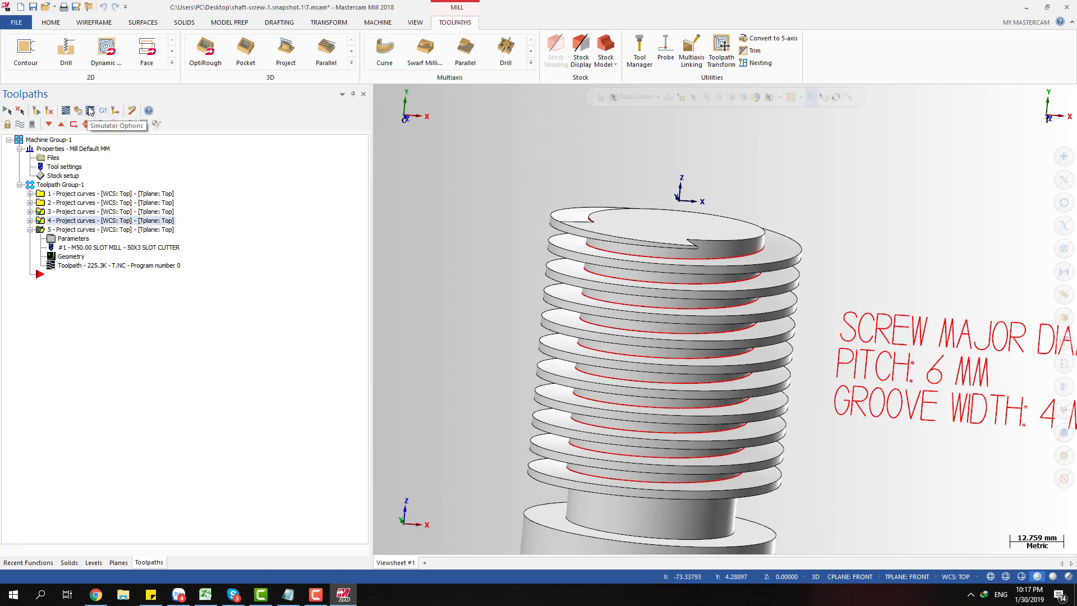
{"action": "left_click", "coordinate": [65, 111]}
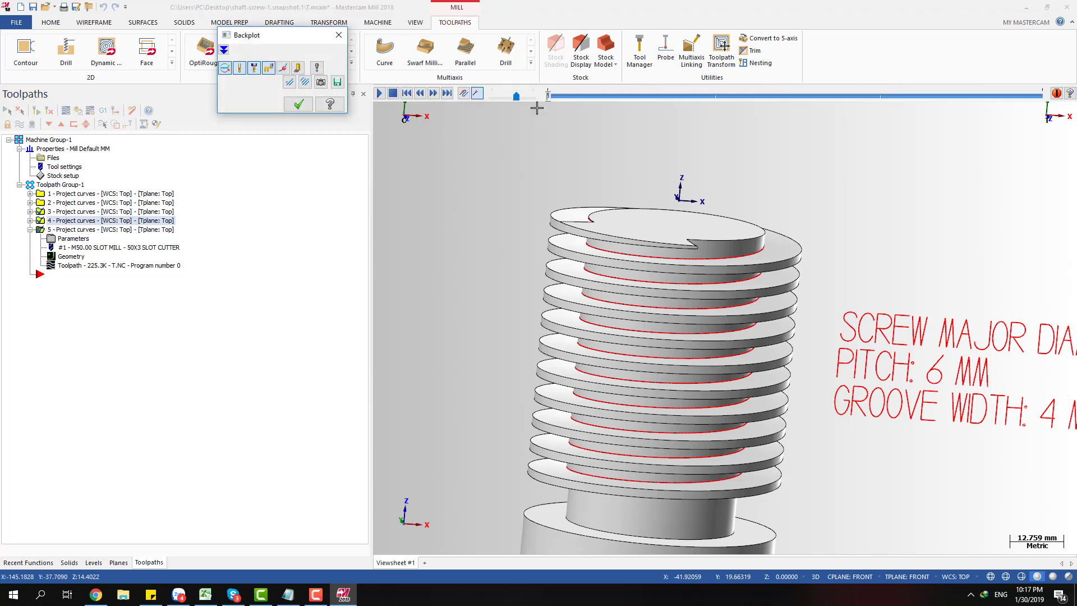
{"action": "left_click_drag", "start_coordinate": [548, 96], "coordinate": [1016, 122]}
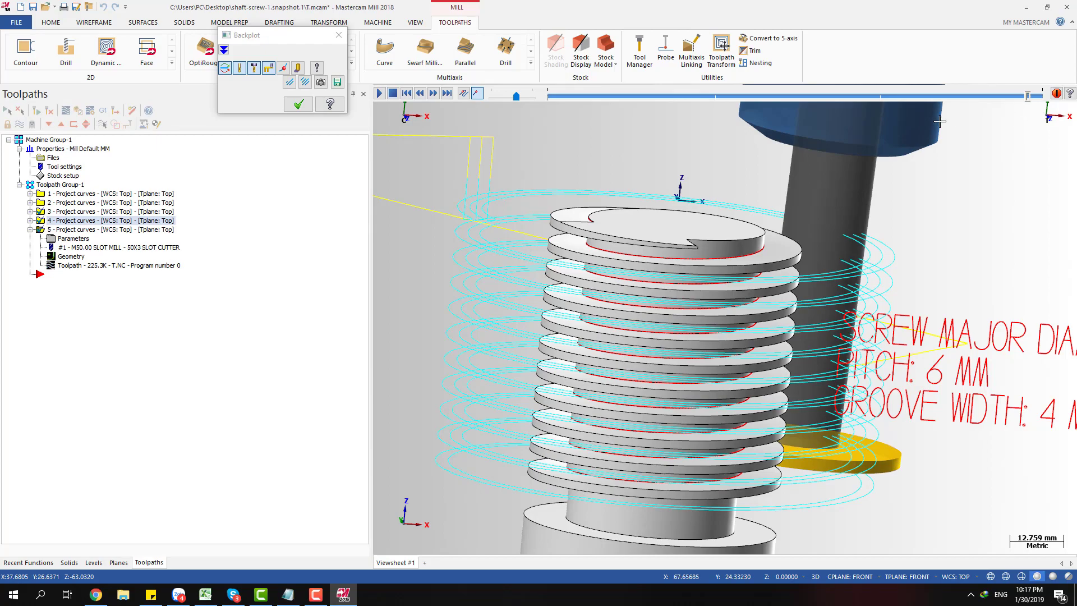
{"action": "scroll", "coordinate": [469, 272], "scroll_direction": "up", "scroll_amount": 2}
{"action": "mouse_move", "coordinate": [469, 271]}
{"action": "middle_mouse_down"}
{"action": "mouse_move", "coordinate": [420, 284]}
{"action": "mouse_move", "coordinate": [486, 272]}
{"action": "middle_mouse_up"}
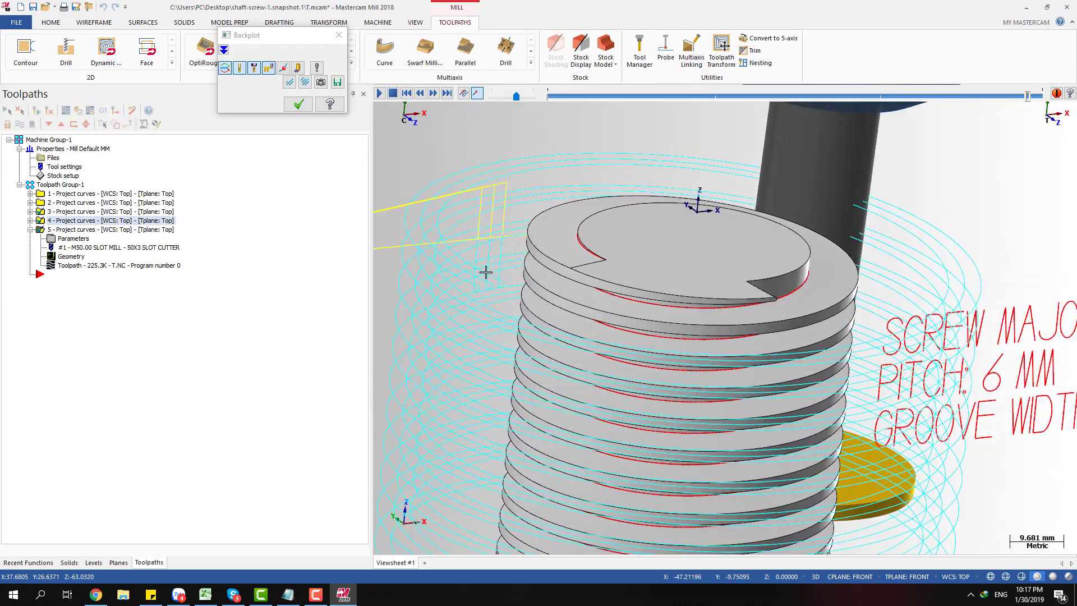
{"action": "scroll", "coordinate": [501, 246], "scroll_direction": "down", "scroll_amount": 4}
{"action": "key", "text": "Escape"}
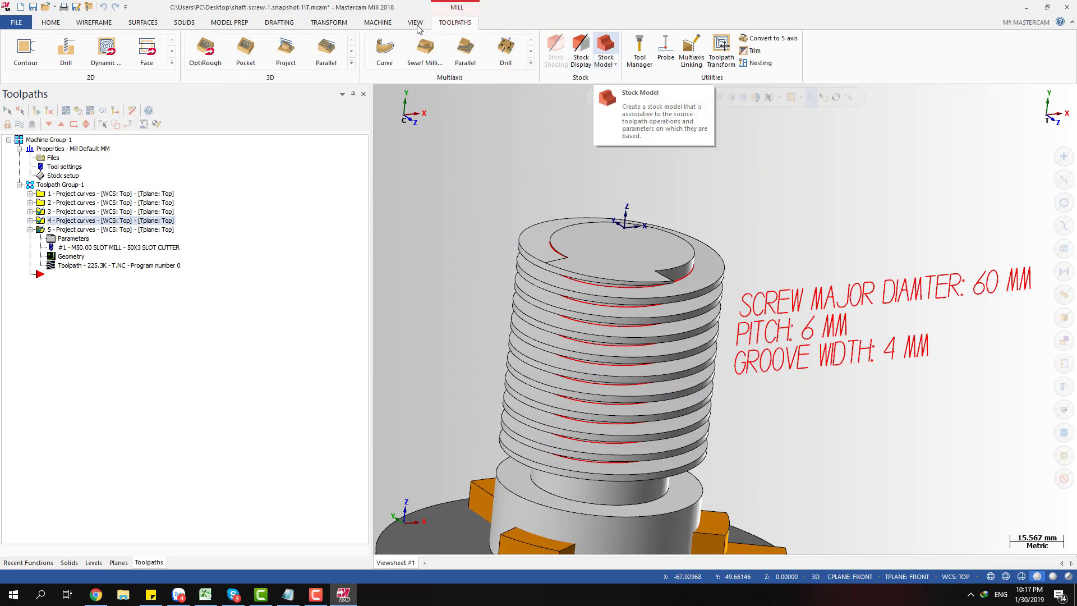
- Show the STOCK level to check the stock around the screw, and hide it again
{"action": "left_click", "coordinate": [86, 562]}
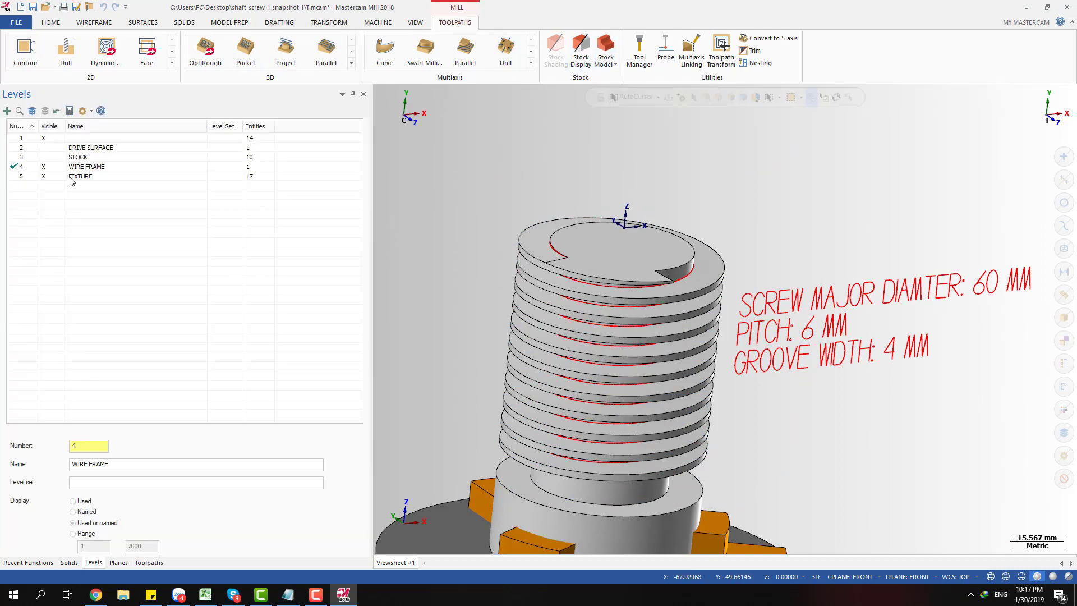
{"action": "left_click", "coordinate": [57, 162]}
{"action": "left_click", "coordinate": [57, 162]}
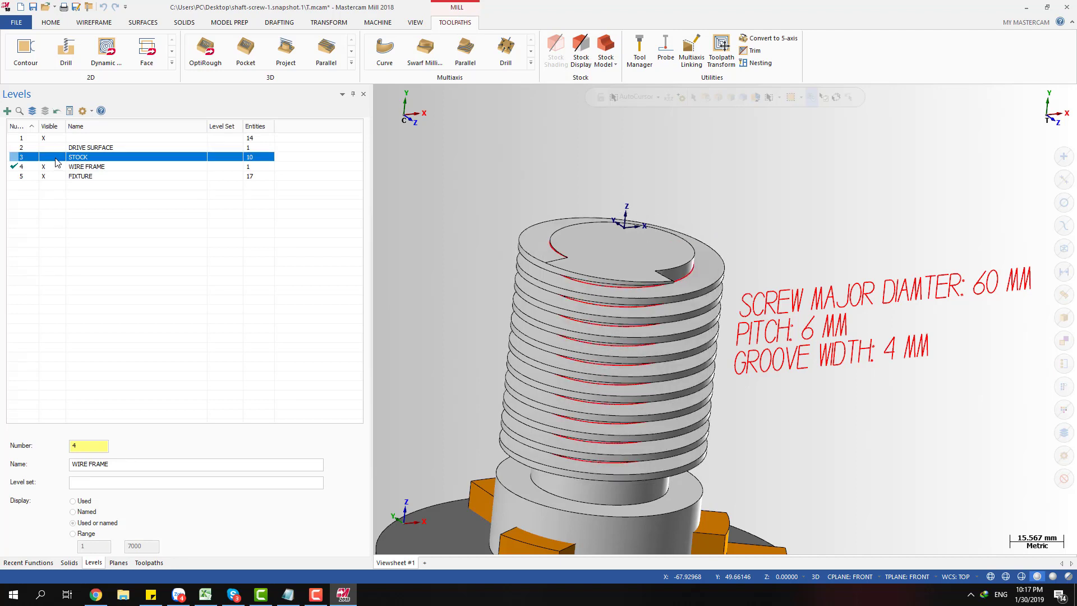
{"action": "left_click", "coordinate": [56, 162]}
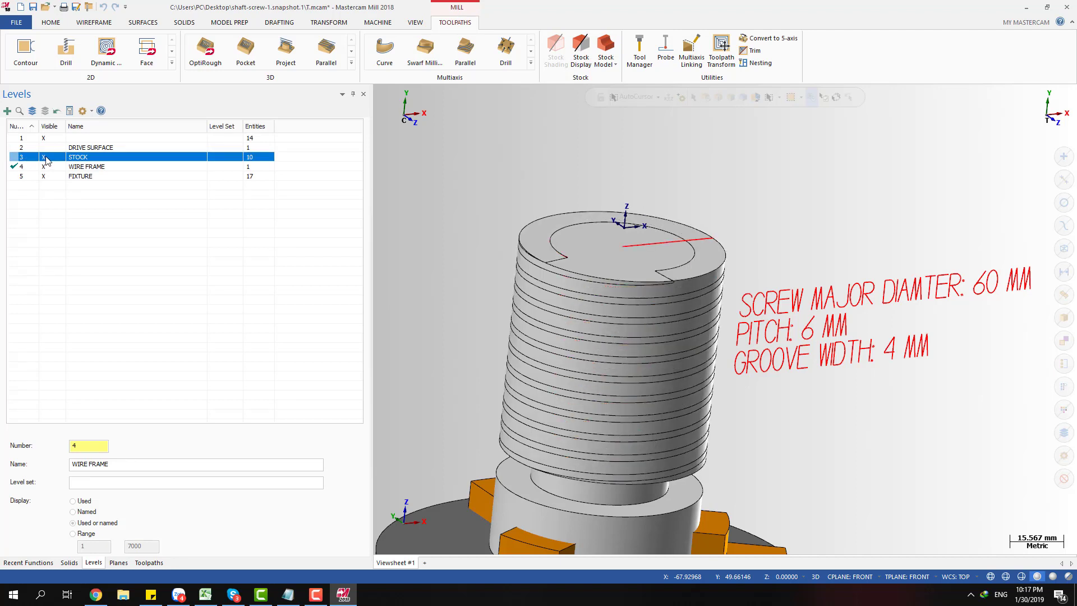
{"action": "left_click", "coordinate": [47, 161]}
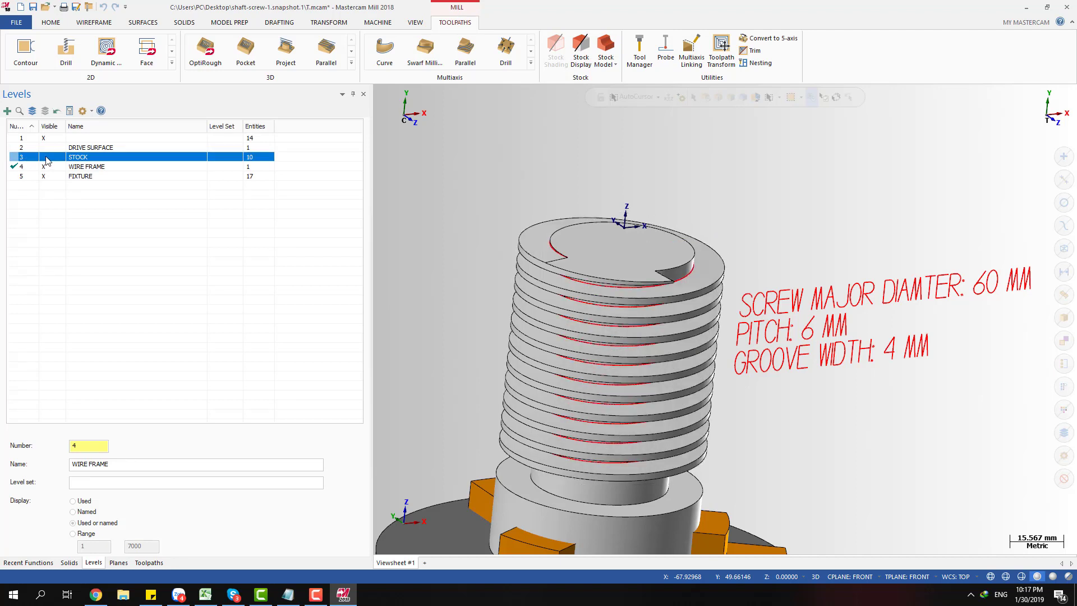
- Run the machine simulation of the third to fifth operations and raise its playback speed slightly
{"action": "left_click", "coordinate": [150, 563]}
{"action": "left_click", "coordinate": [386, 23]}
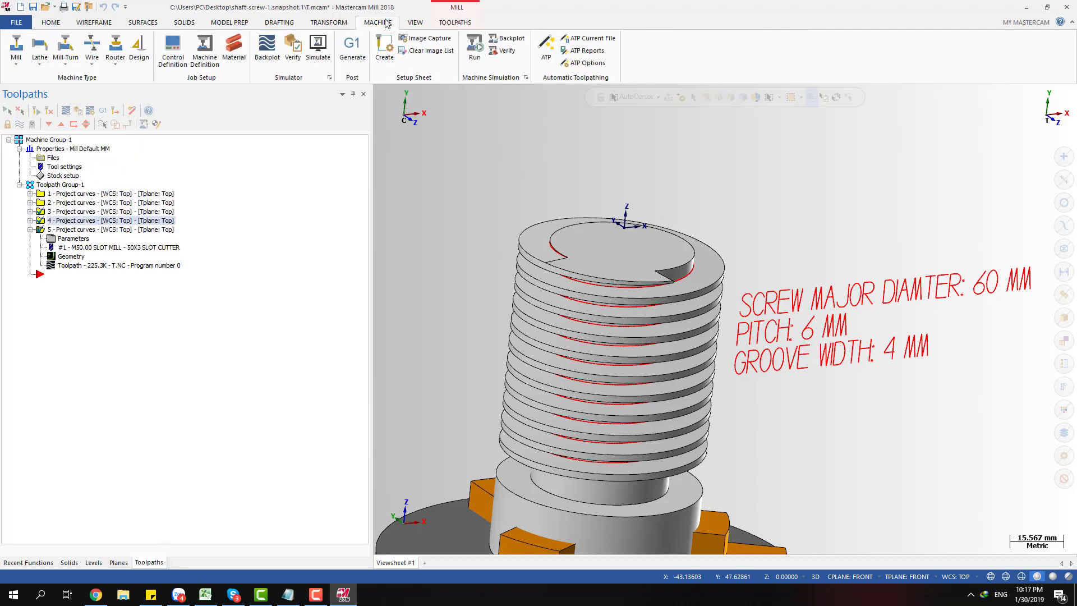
{"action": "left_click", "coordinate": [475, 51]}
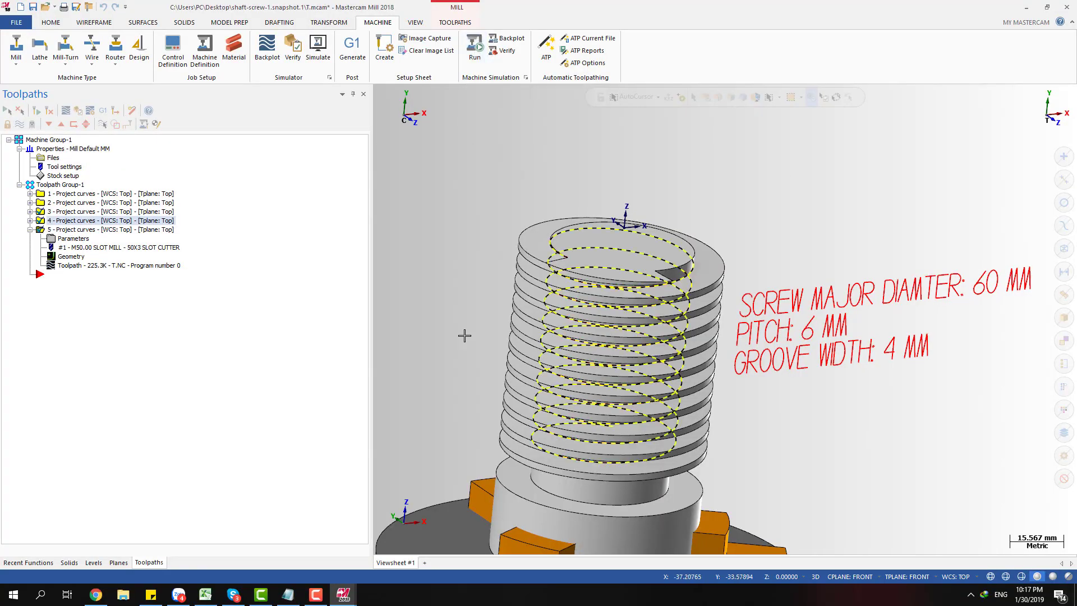
{"action": "mouse_move", "coordinate": [343, 594]}
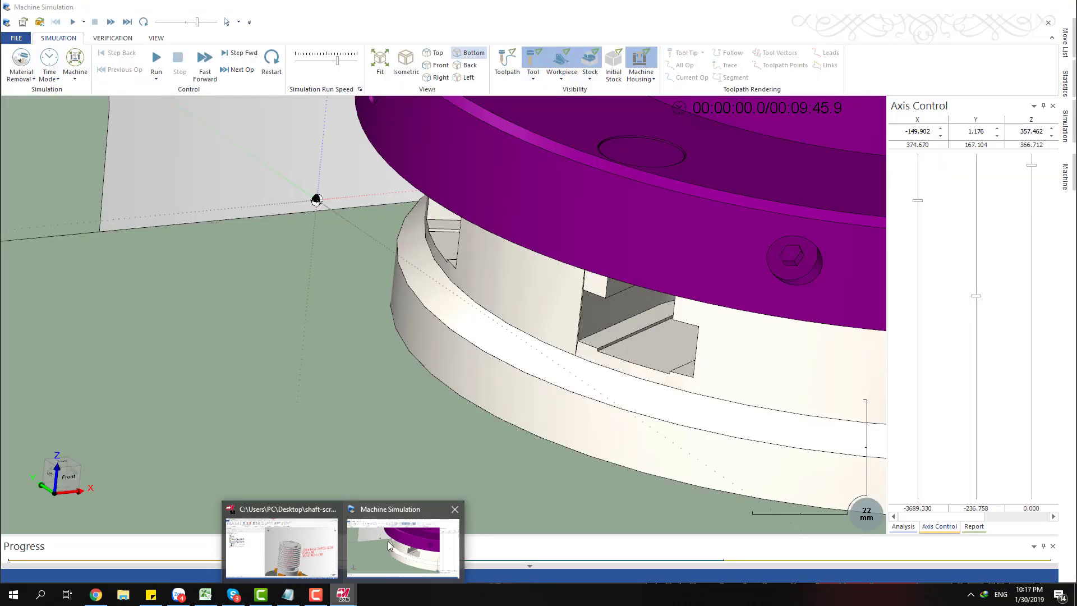
{"action": "left_click", "coordinate": [388, 541]}
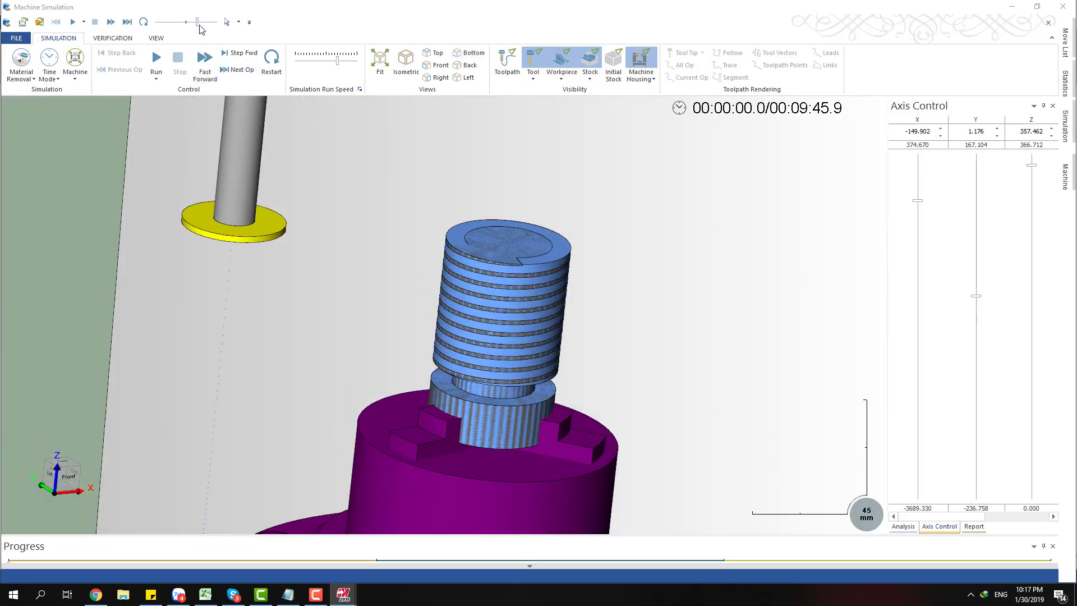
{"action": "left_click", "coordinate": [157, 58]}
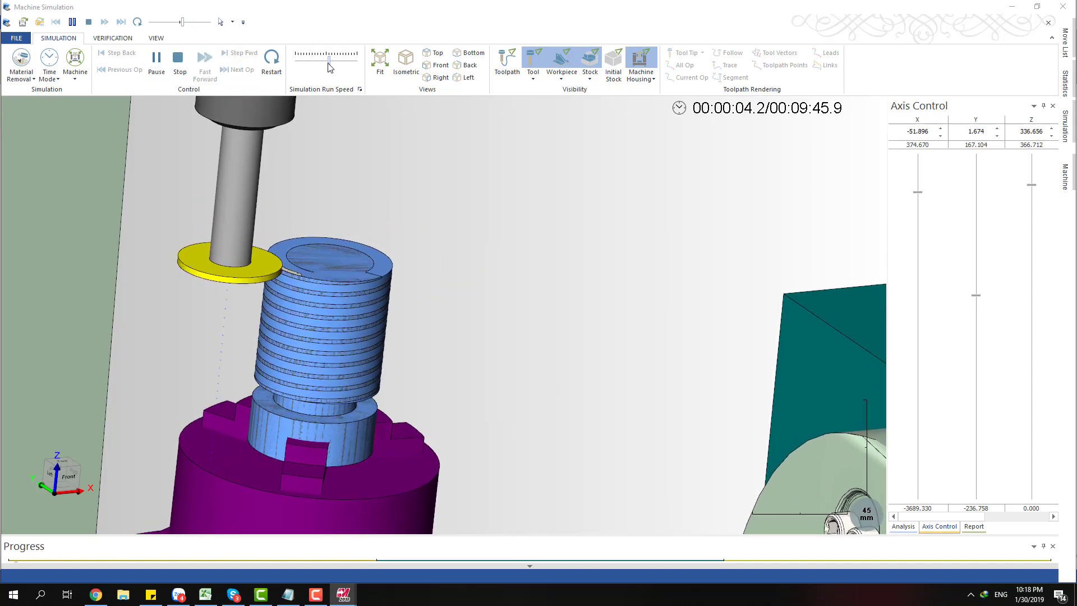
{"action": "left_click_drag", "start_coordinate": [329, 60], "coordinate": [331, 60]}
- Watch the cutter mill the upper grooves in the running simulation and examine the A and B rotary axis values
{"action": "scroll", "coordinate": [308, 260], "scroll_direction": "up", "scroll_amount": 5}
{"action": "middle_click_drag", "start_coordinate": [236, 316], "coordinate": [215, 305]}
{"action": "scroll", "coordinate": [213, 320], "scroll_direction": "down", "scroll_amount": 4}
{"action": "scroll", "coordinate": [194, 370], "scroll_direction": "down", "scroll_amount": 3}
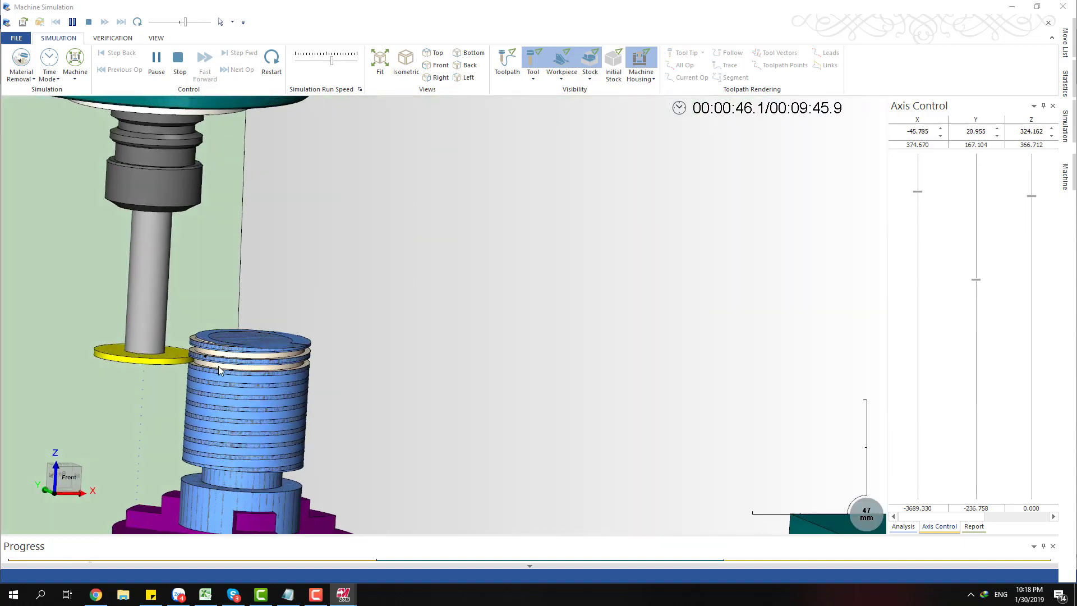
{"action": "left_click_drag", "start_coordinate": [944, 517], "coordinate": [1011, 517]}
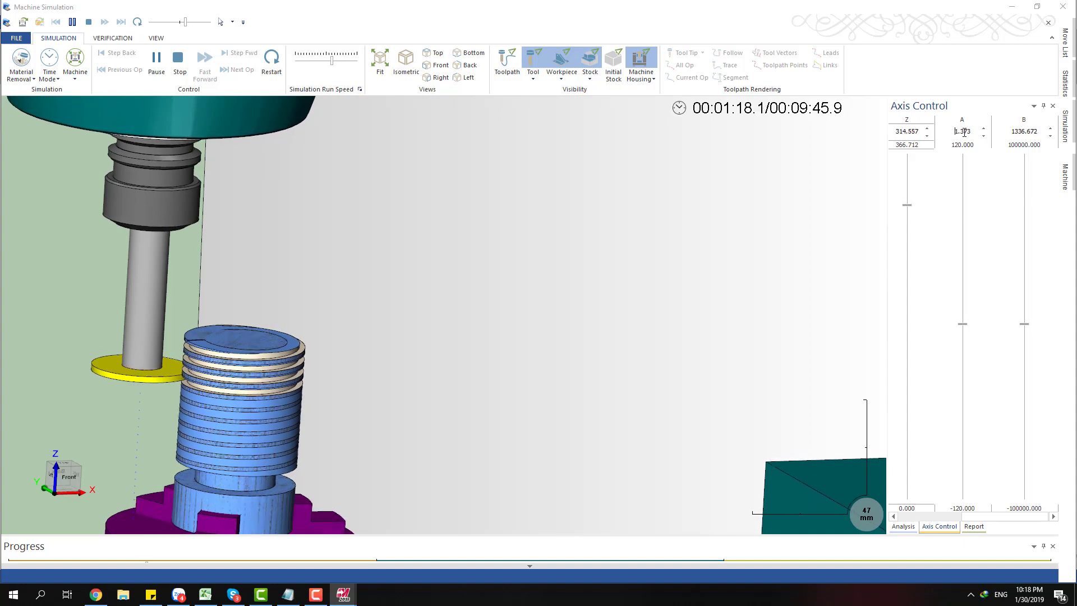
{"action": "scroll", "coordinate": [676, 256], "scroll_direction": "down", "scroll_amount": 5}
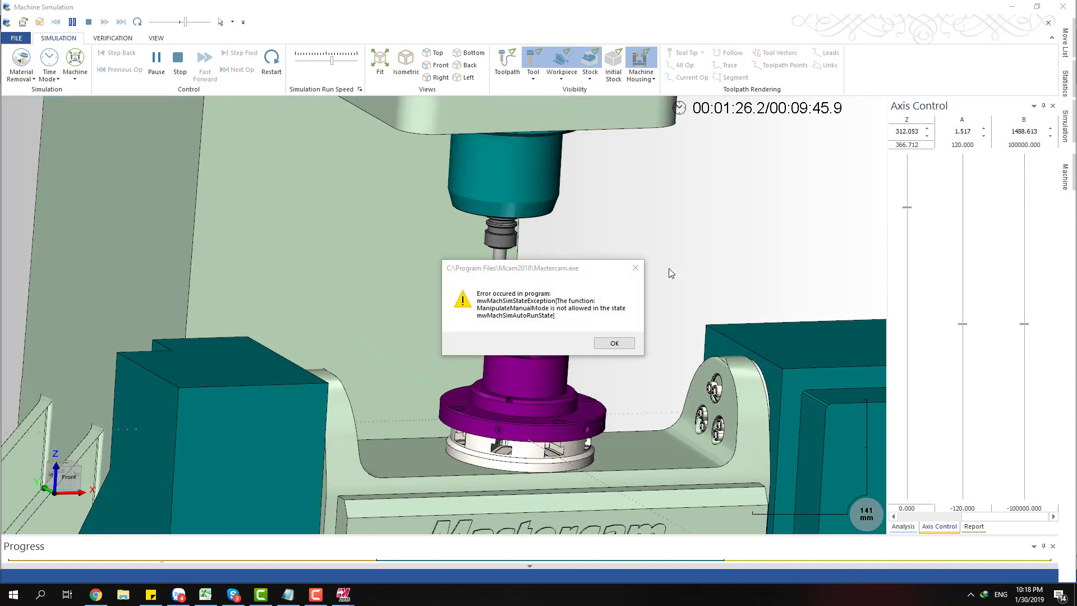
{"action": "left_click", "coordinate": [618, 344]}
- Examine the running simulation from the machine's right side, both close to the screw and across the whole machine
{"action": "middle_click_drag", "start_coordinate": [561, 327], "coordinate": [426, 342]}
{"action": "scroll", "coordinate": [417, 343], "scroll_direction": "down", "scroll_amount": 3}
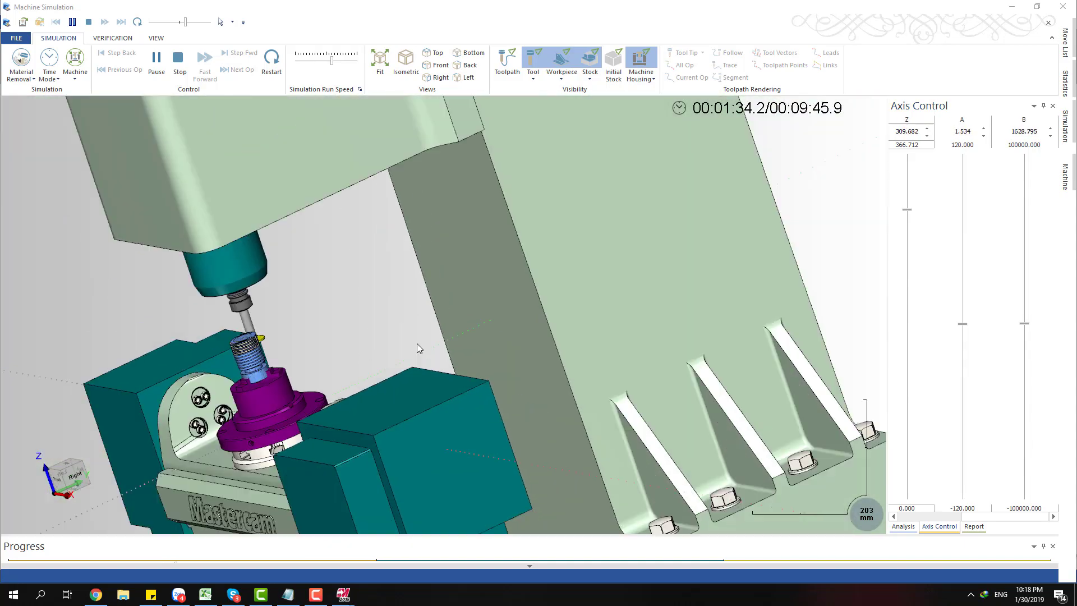
{"action": "scroll", "coordinate": [228, 381], "scroll_direction": "up", "scroll_amount": 6}
{"action": "middle_click_drag", "start_coordinate": [228, 381], "coordinate": [136, 326]}
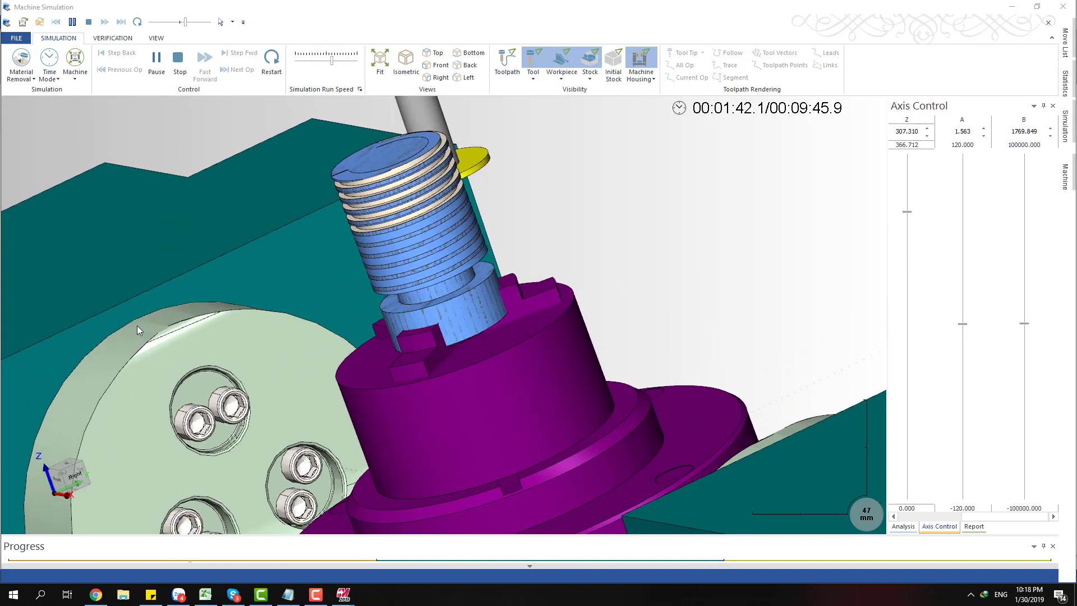
{"action": "scroll", "coordinate": [241, 373], "scroll_direction": "down", "scroll_amount": 5}
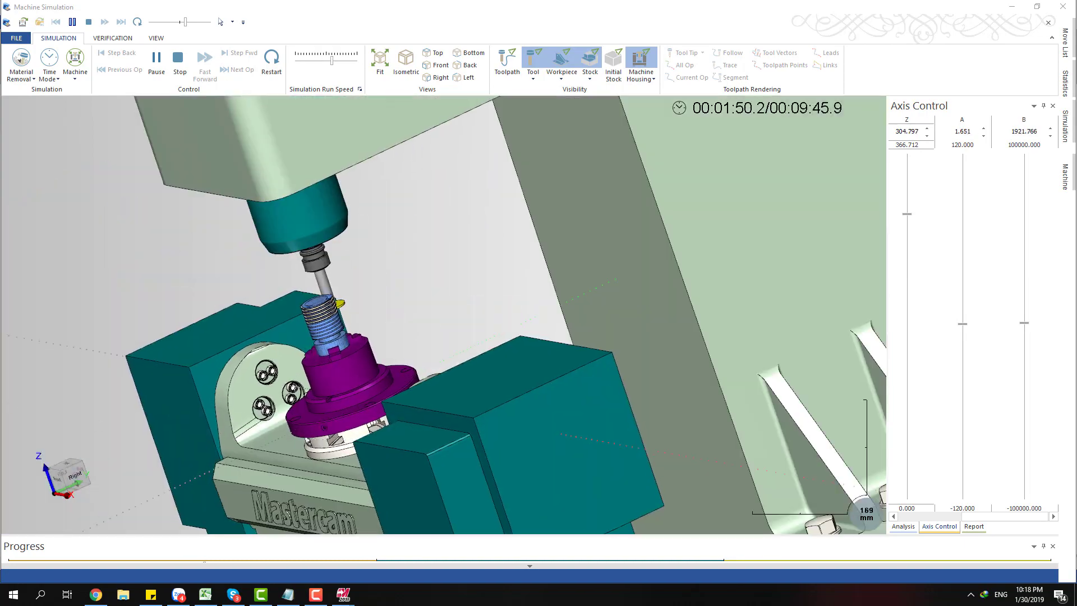
- Examine the rotary axis values and the cutter milling the grooves in the running simulation, speeding it up to reach the following operations sooner
{"action": "scroll", "coordinate": [445, 304], "scroll_direction": "up", "scroll_amount": 5}
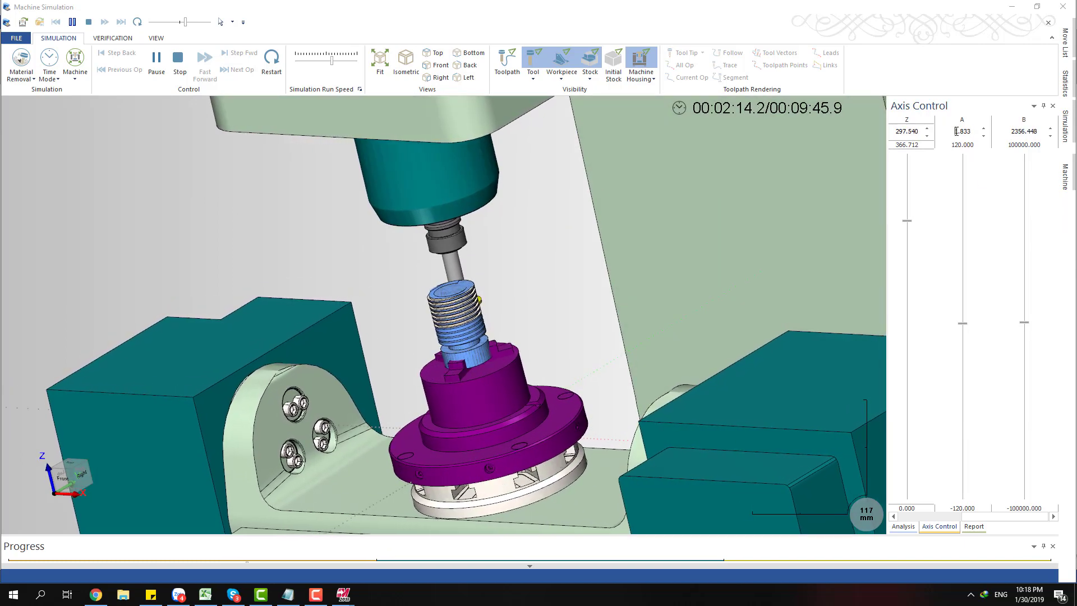
{"action": "left_click", "coordinate": [1012, 130]}
{"action": "left_click", "coordinate": [614, 342]}
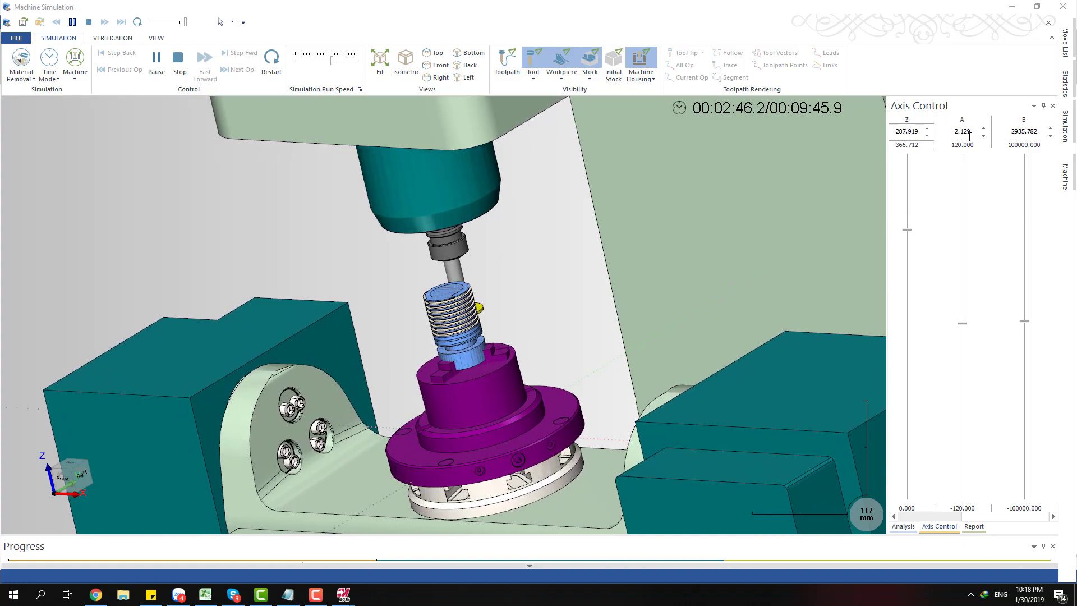
{"action": "scroll", "coordinate": [447, 368], "scroll_direction": "up", "scroll_amount": 5}
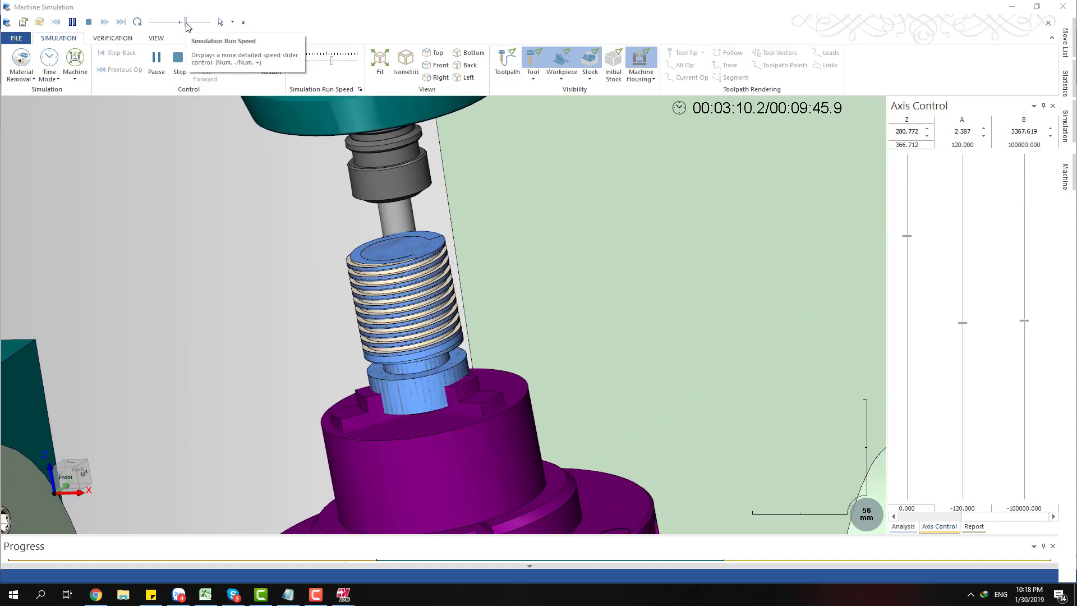
{"action": "left_click_drag", "start_coordinate": [185, 22], "coordinate": [194, 23]}
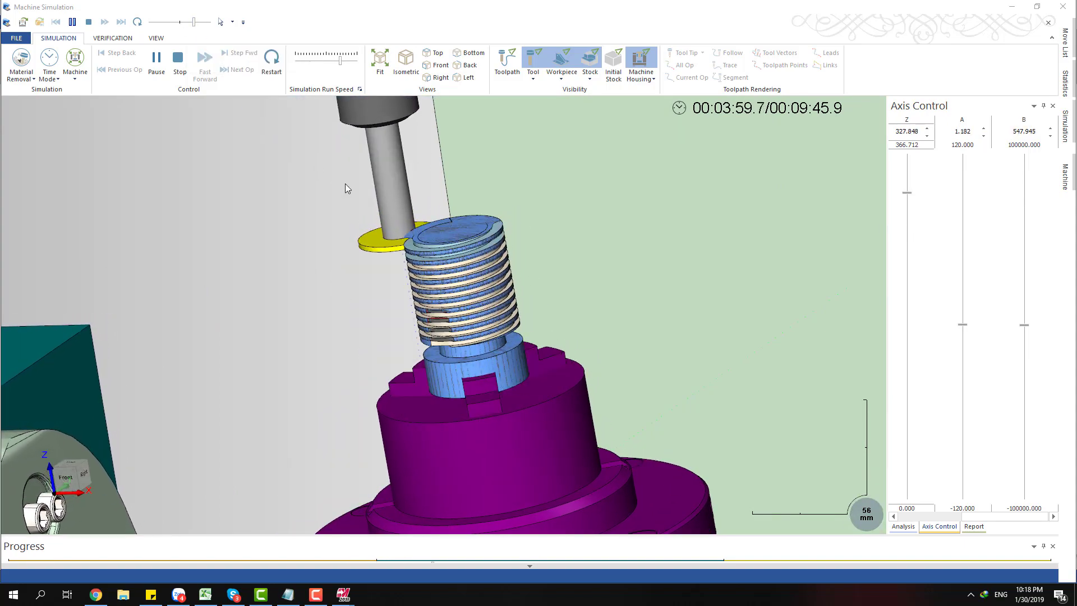
{"action": "scroll", "coordinate": [438, 293], "scroll_direction": "up", "scroll_amount": 4}
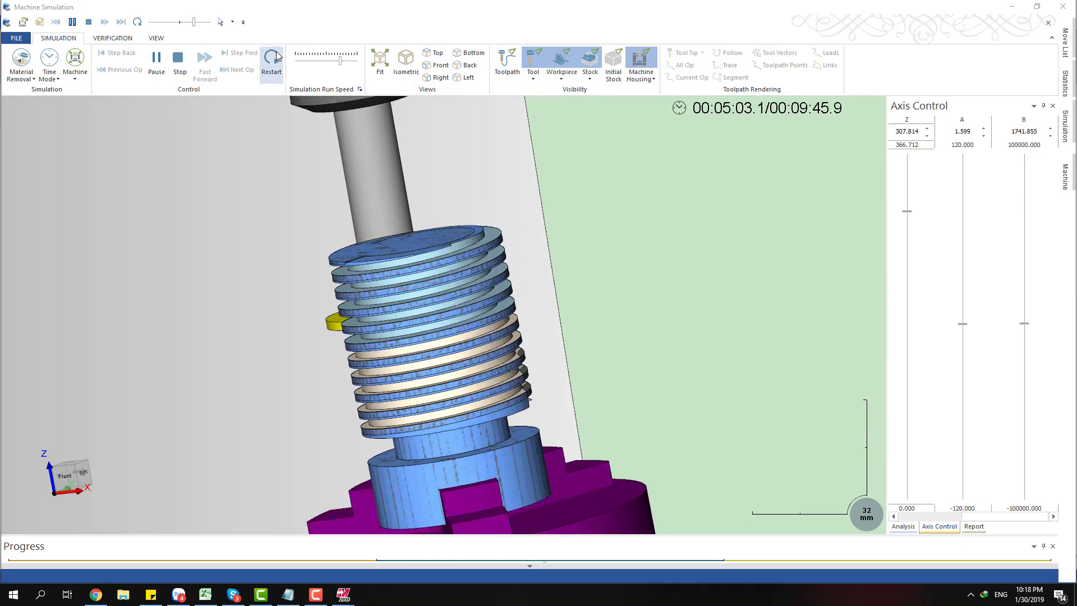
{"action": "left_click_drag", "start_coordinate": [340, 61], "coordinate": [335, 63]}
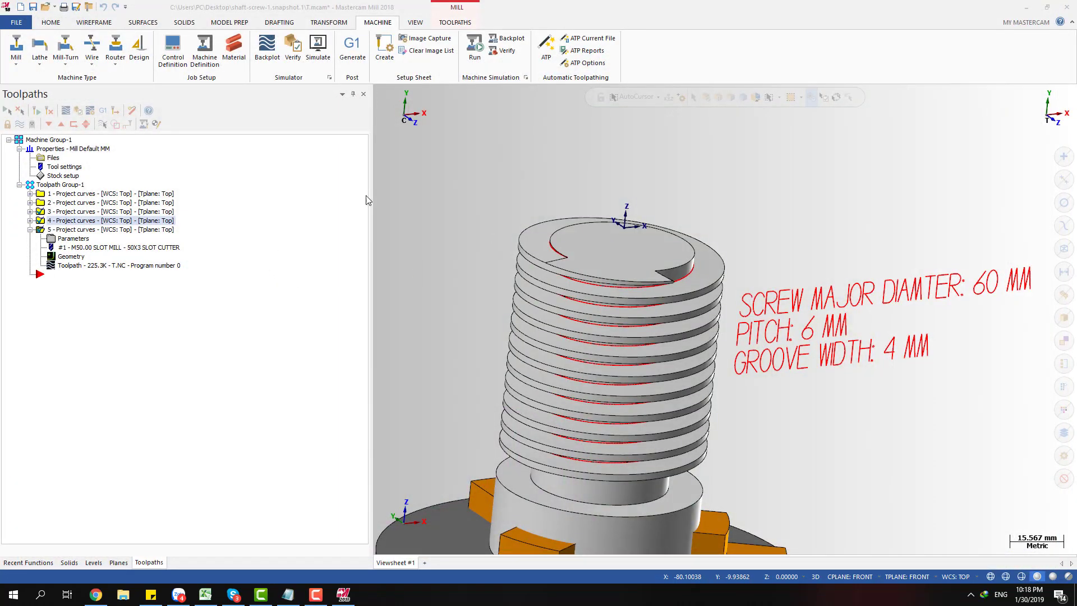
- Select the third to fifth operations, limit the display to selected operations and toggle their toolpath display
{"action": "scroll", "coordinate": [645, 179], "scroll_direction": "down", "scroll_amount": 4}
{"action": "left_click", "coordinate": [70, 230]}
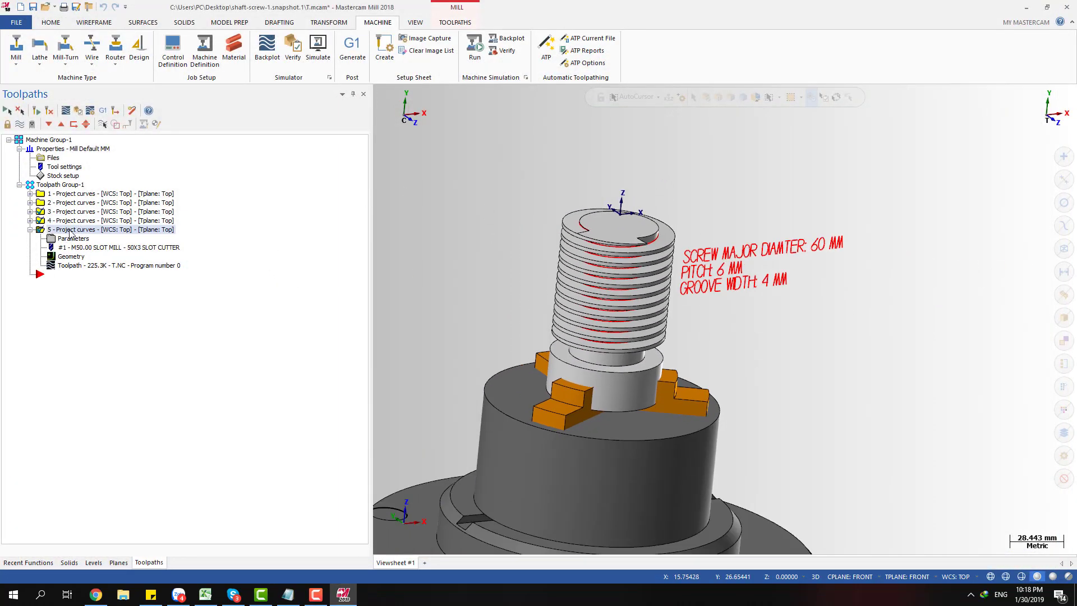
{"action": "left_click", "coordinate": [75, 220], "text": "ctrl"}
{"action": "left_click", "coordinate": [77, 212], "text": "ctrl"}
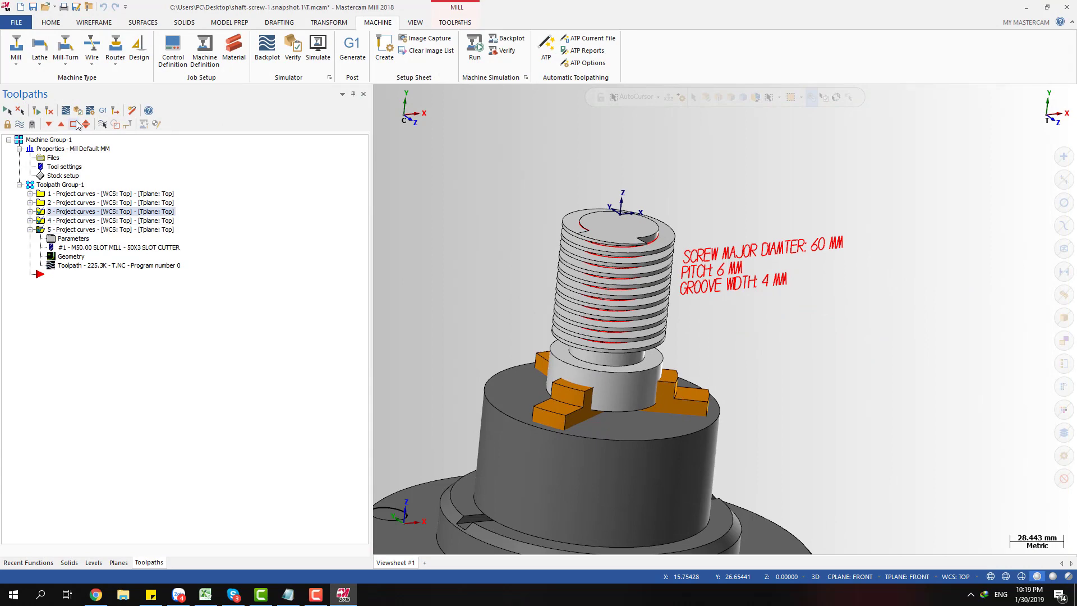
{"action": "left_click", "coordinate": [102, 124]}
{"action": "left_click", "coordinate": [20, 124]}
- Examine the helical toolpaths of the third, fourth and fifth operations together around the screw, including their entry and exit moves
{"action": "left_click", "coordinate": [74, 219]}
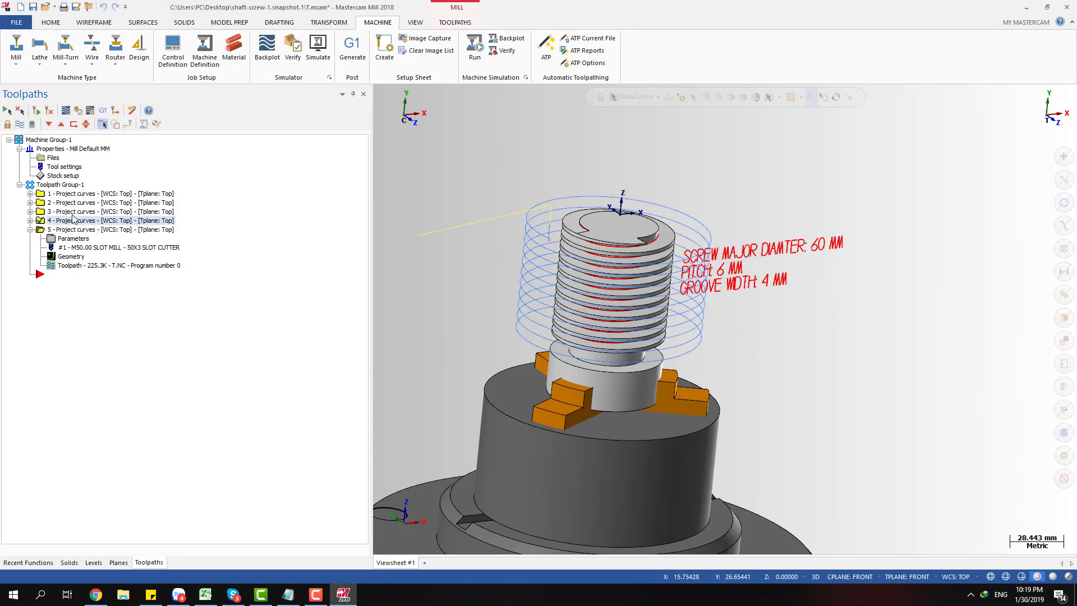
{"action": "left_click", "coordinate": [72, 213], "text": "ctrl"}
{"action": "left_click", "coordinate": [73, 231], "text": "ctrl"}
{"action": "middle_click_drag", "start_coordinate": [486, 272], "coordinate": [621, 262]}
{"action": "scroll", "coordinate": [621, 262], "scroll_direction": "down", "scroll_amount": 2}
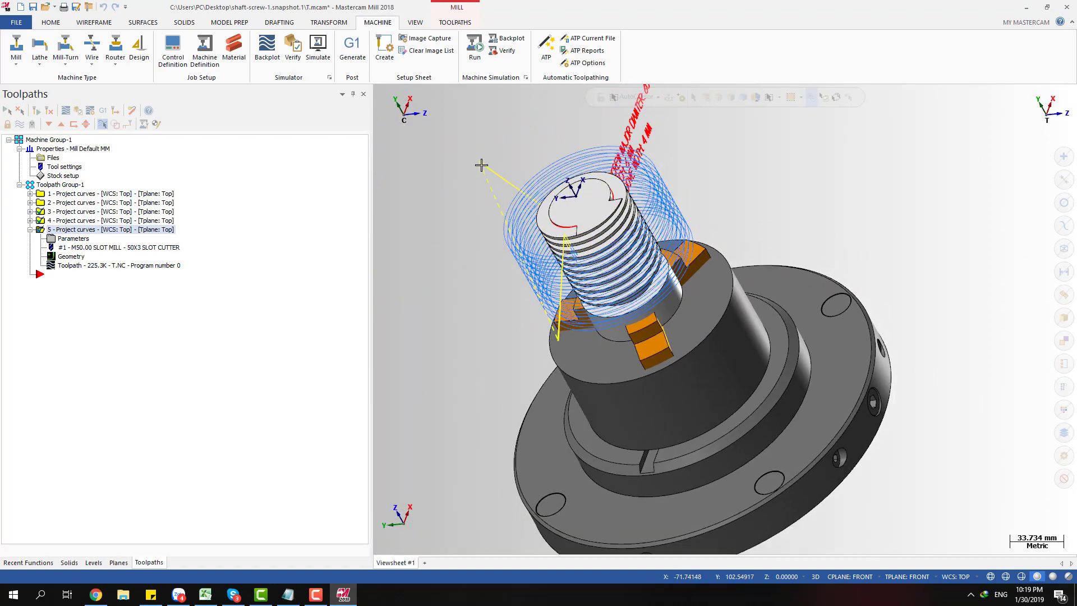
{"action": "middle_click_drag", "start_coordinate": [551, 334], "coordinate": [554, 263]}
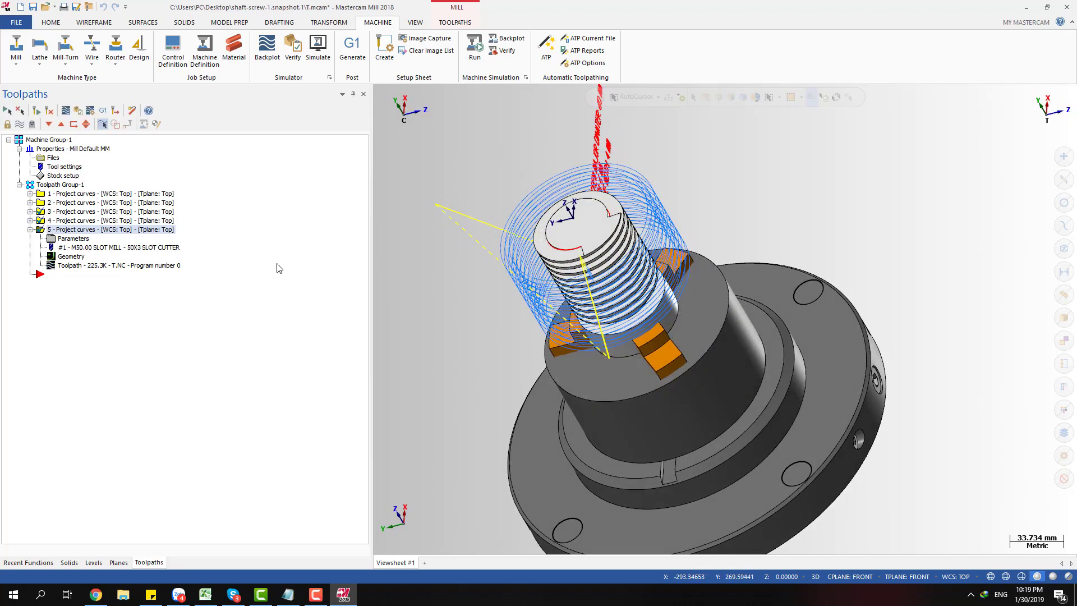
- Examine the fourth operation's toolpath on its own around the screw groove
{"action": "left_click", "coordinate": [99, 223]}
{"action": "middle_click_drag", "start_coordinate": [563, 347], "coordinate": [695, 301]}
{"action": "scroll", "coordinate": [696, 302], "scroll_direction": "down", "scroll_amount": 3}
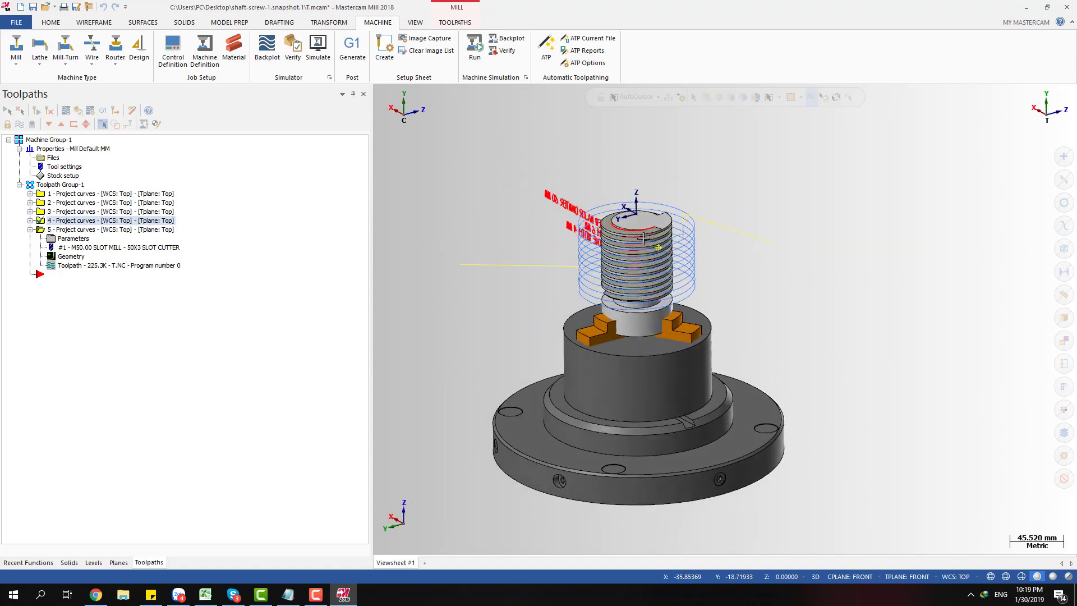
{"action": "scroll", "coordinate": [641, 237], "scroll_direction": "up", "scroll_amount": 5}
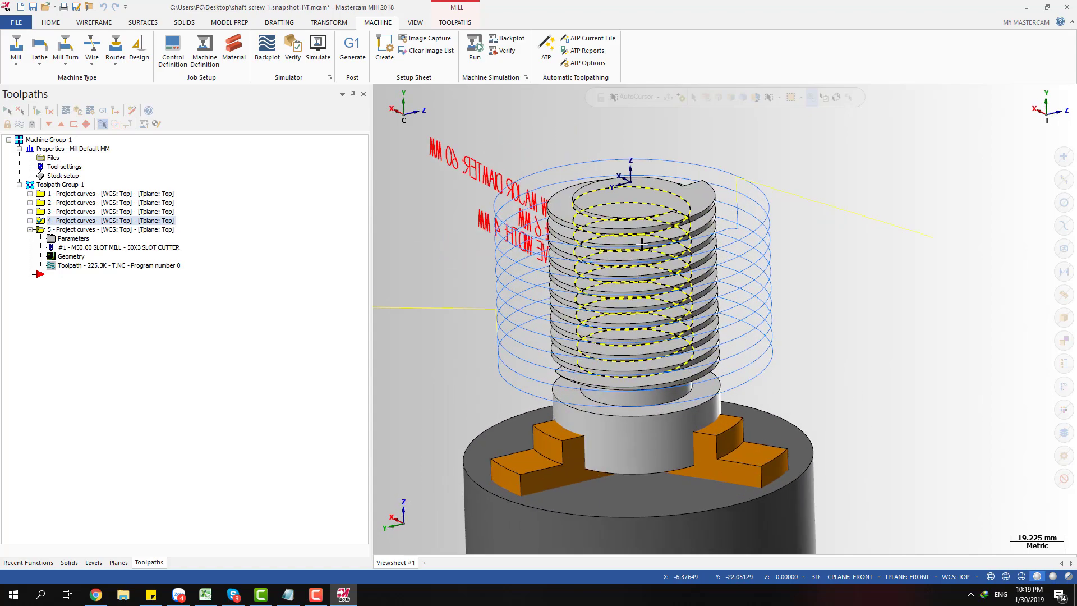
{"action": "middle_click_drag", "start_coordinate": [653, 225], "coordinate": [814, 247]}
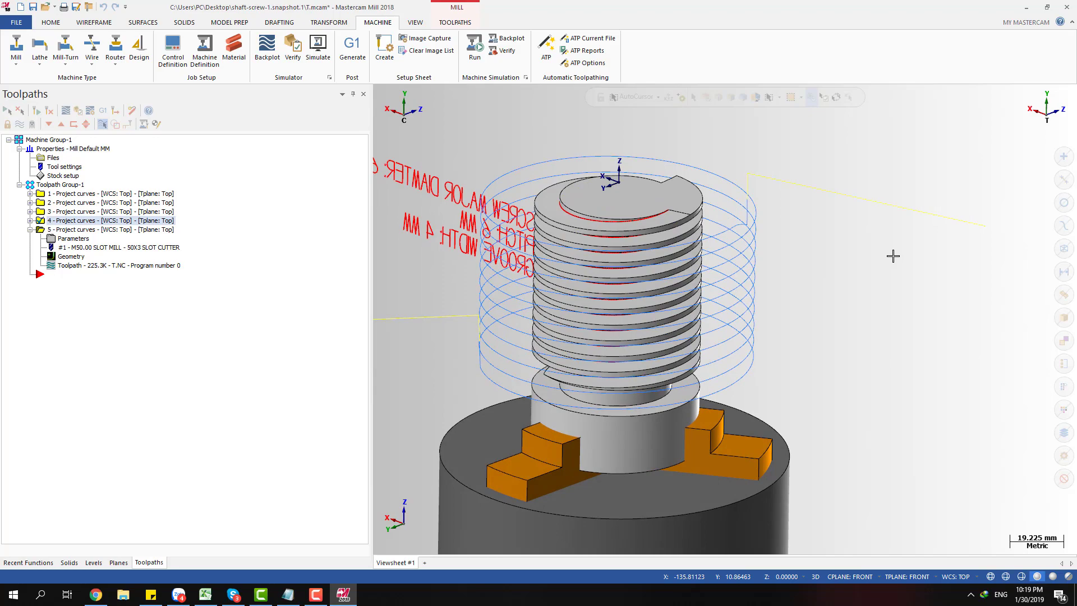
- Hide the displayed toolpath and view the part from the top and from the front
{"action": "scroll", "coordinate": [842, 251], "scroll_direction": "down", "scroll_amount": 2}
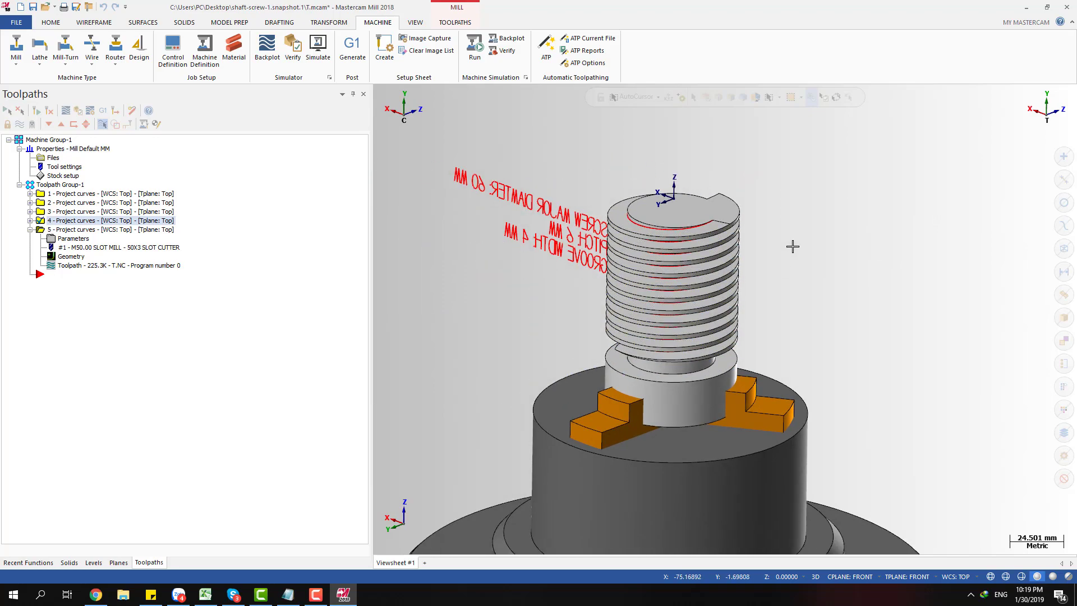
{"action": "key", "text": "alt+1"}
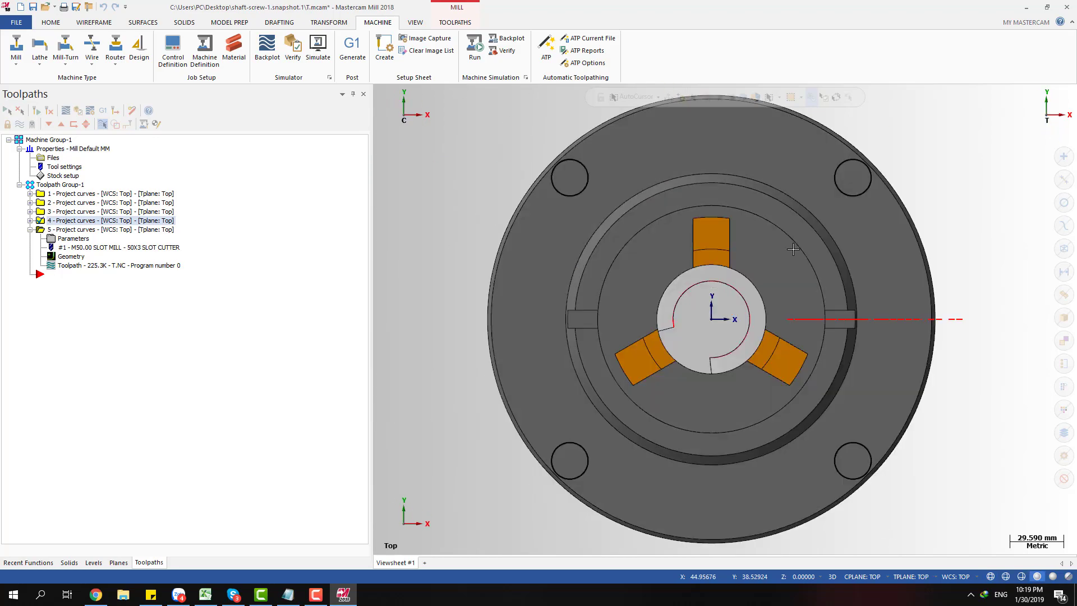
{"action": "key", "text": "alt+2"}
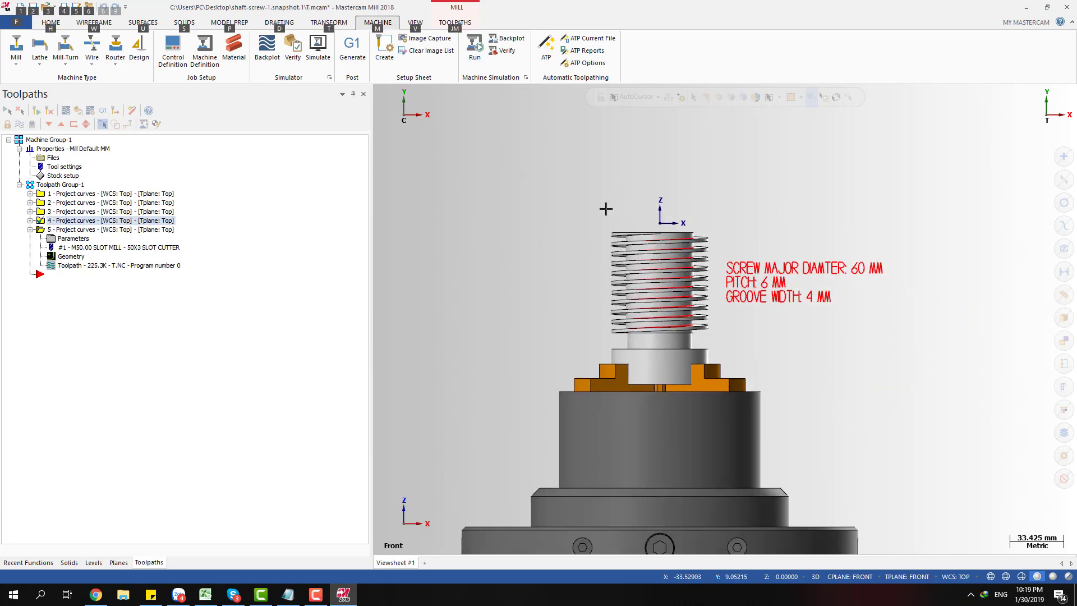
- Review the fifth operation's collision control and tool axis control settings and leave them unchanged
{"action": "left_click", "coordinate": [75, 239]}
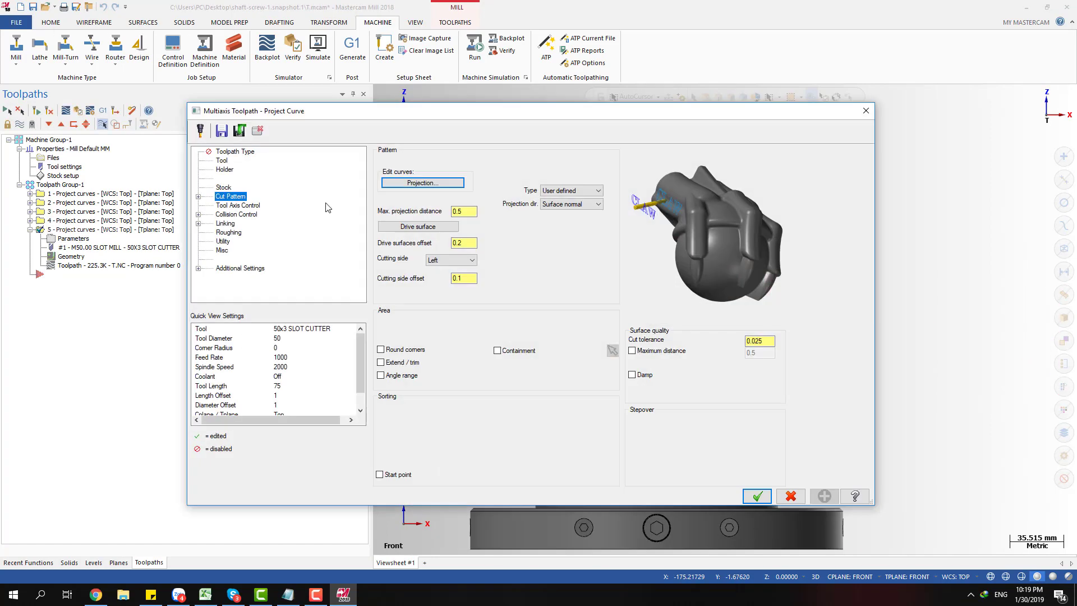
{"action": "left_click", "coordinate": [238, 206]}
{"action": "left_click", "coordinate": [244, 219]}
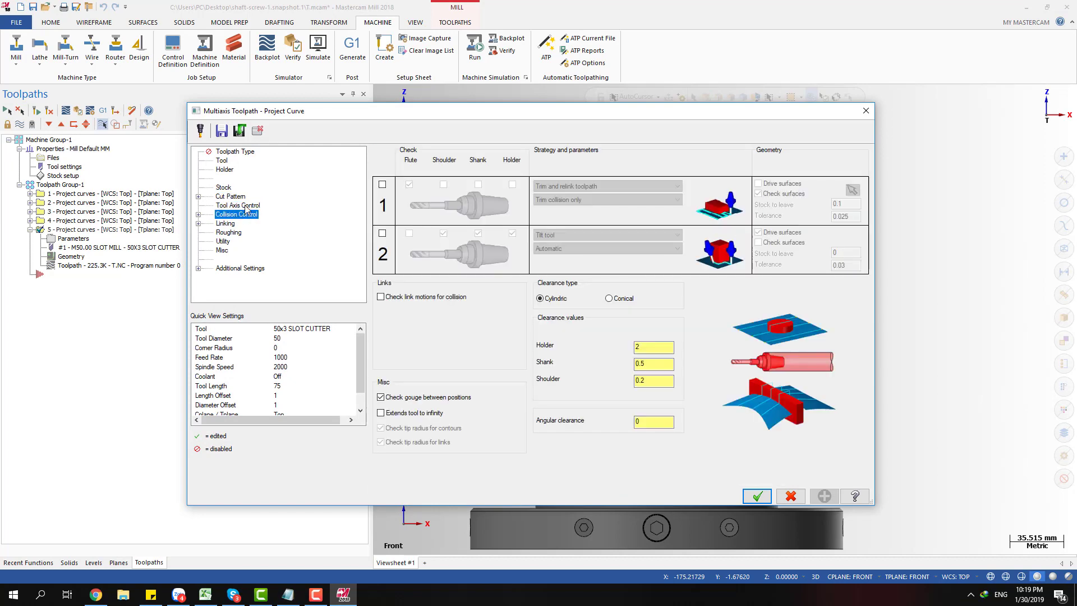
{"action": "left_click", "coordinate": [246, 206]}
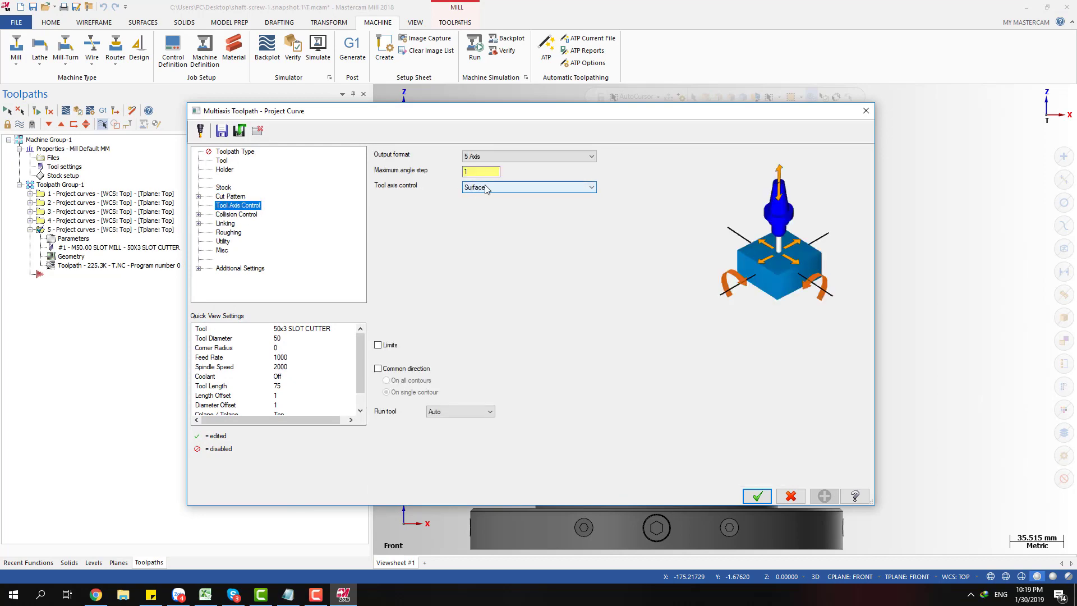
{"action": "key", "text": "Escape"}
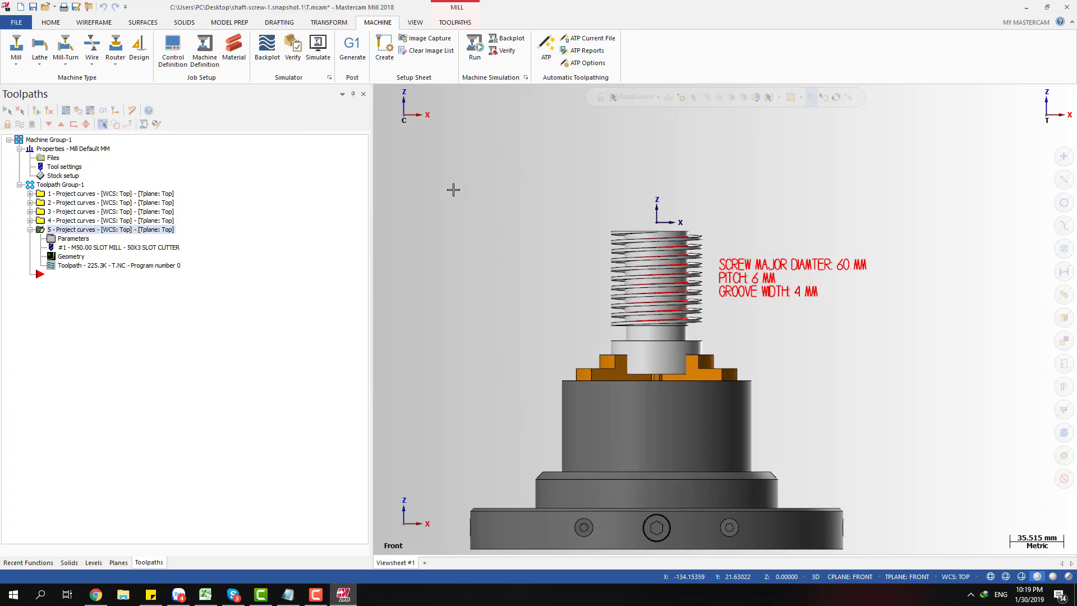
- Duplicate the fifth Project Curve operation as a sixth operation and collapse the original's entry
{"action": "left_click", "coordinate": [94, 221]}
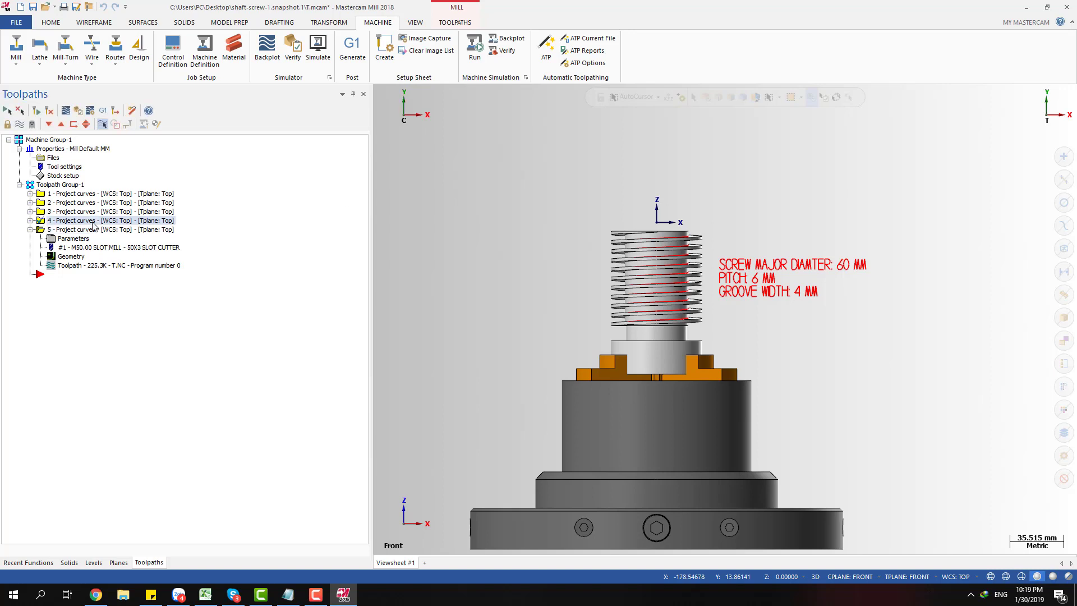
{"action": "key", "text": "Down"}
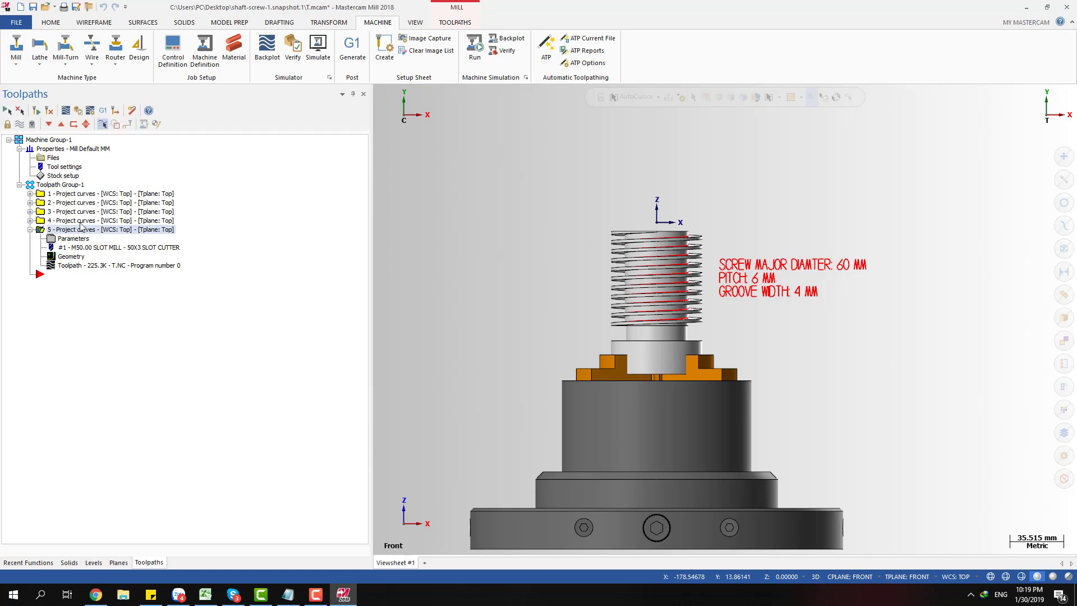
{"action": "key", "text": "ctrl+v"}
{"action": "left_click", "coordinate": [30, 229]}
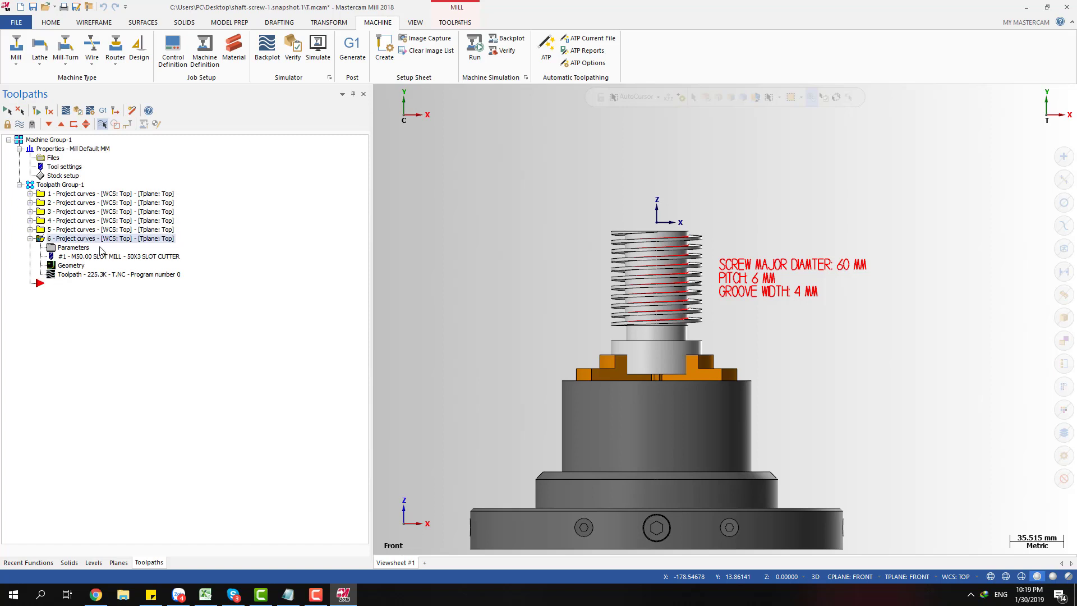
- Set the sixth operation's tool axis control to Fixed angle to axis, with a tilt angle of 2.6 about the Z-axis
{"action": "left_click", "coordinate": [82, 250]}
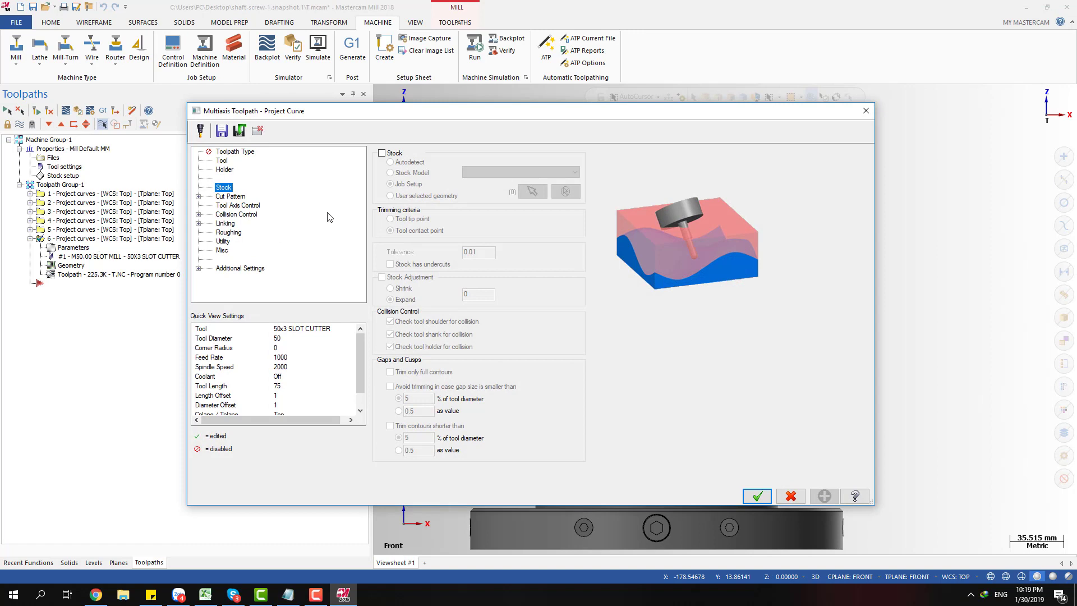
{"action": "left_click", "coordinate": [234, 206]}
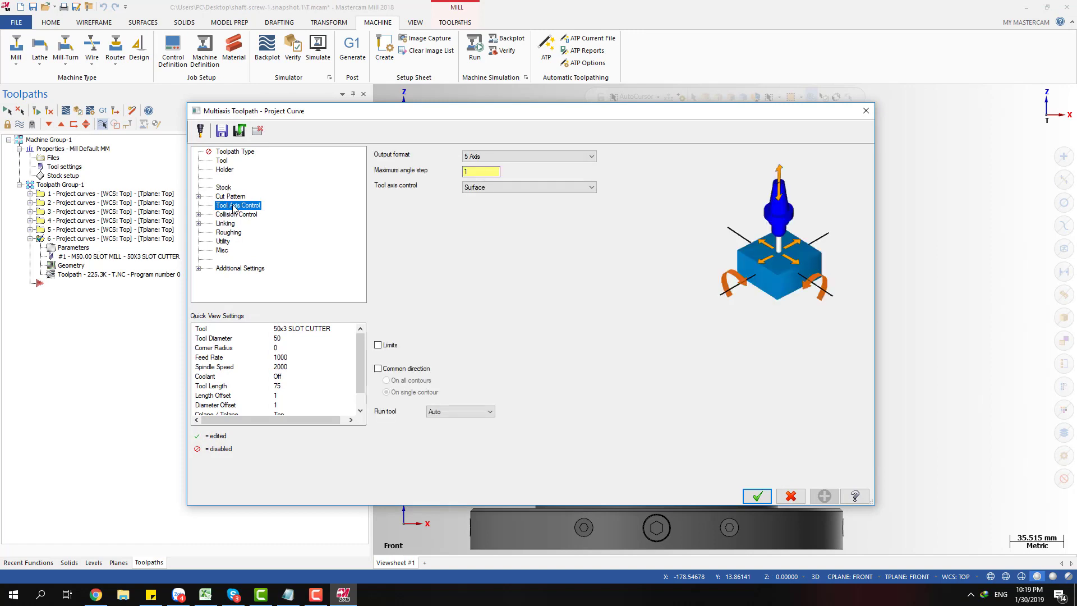
{"action": "left_click", "coordinate": [483, 189]}
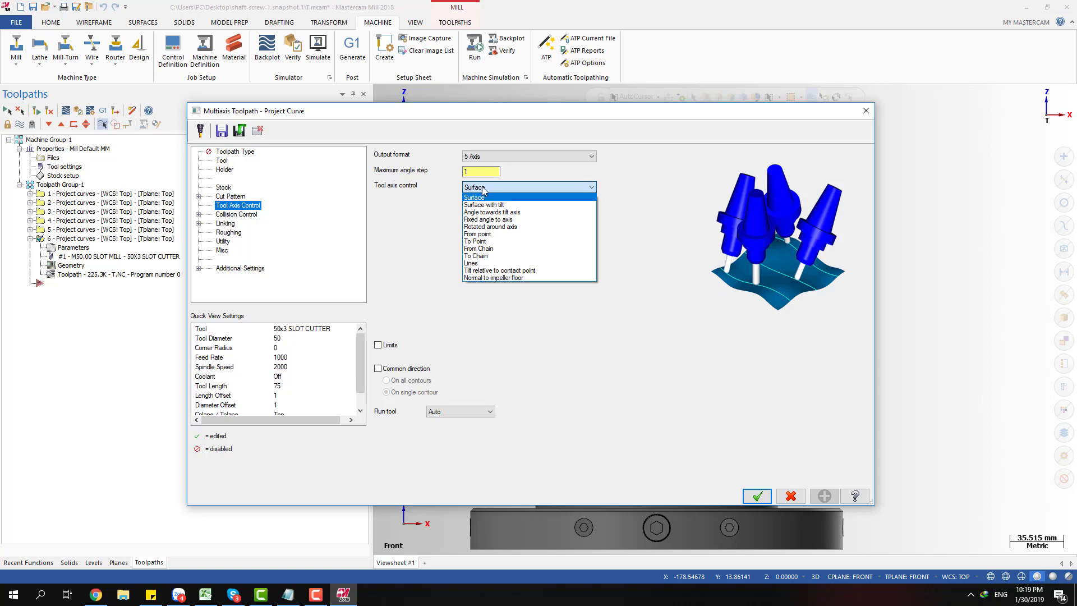
{"action": "left_click", "coordinate": [503, 220]}
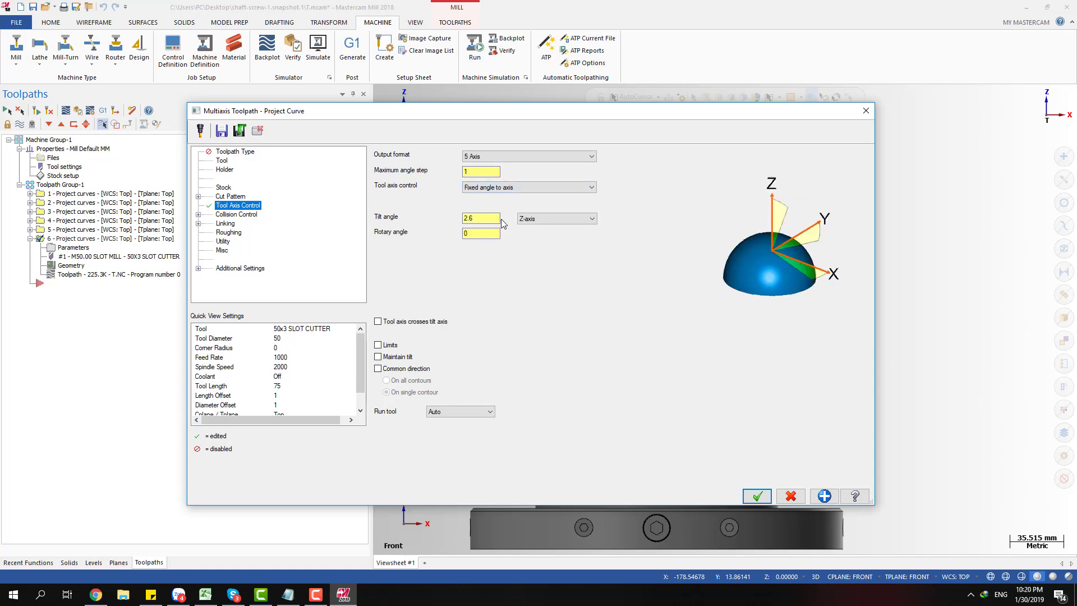
{"action": "left_click_drag", "start_coordinate": [493, 218], "coordinate": [469, 218]}
{"action": "left_click", "coordinate": [527, 218]}
{"action": "left_click", "coordinate": [536, 227]}
{"action": "left_click", "coordinate": [488, 215]}
{"action": "left_click_drag", "start_coordinate": [487, 214], "coordinate": [463, 215]}
{"action": "left_click", "coordinate": [757, 496]}
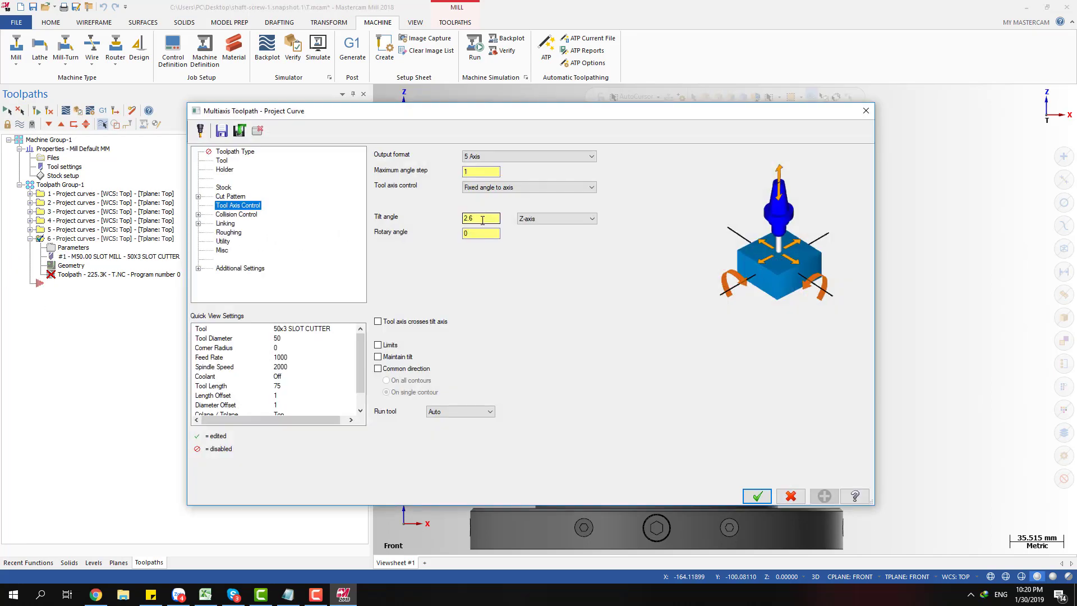
- Set the sixth operation's tilt angle to 0 and regenerate its toolpath
{"action": "key", "text": "Tab"}
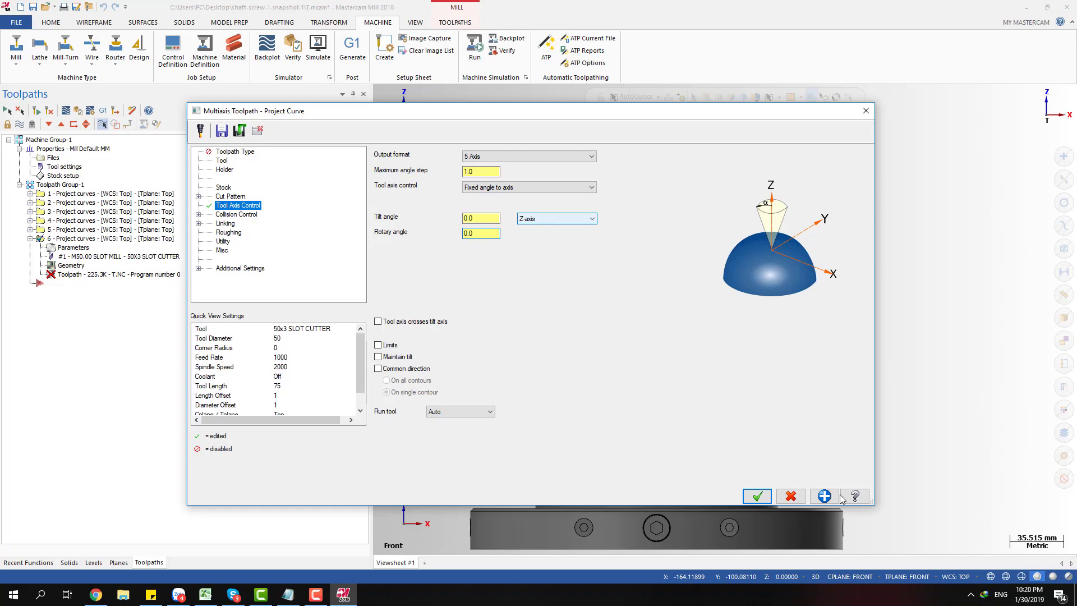
{"action": "left_click", "coordinate": [757, 496]}
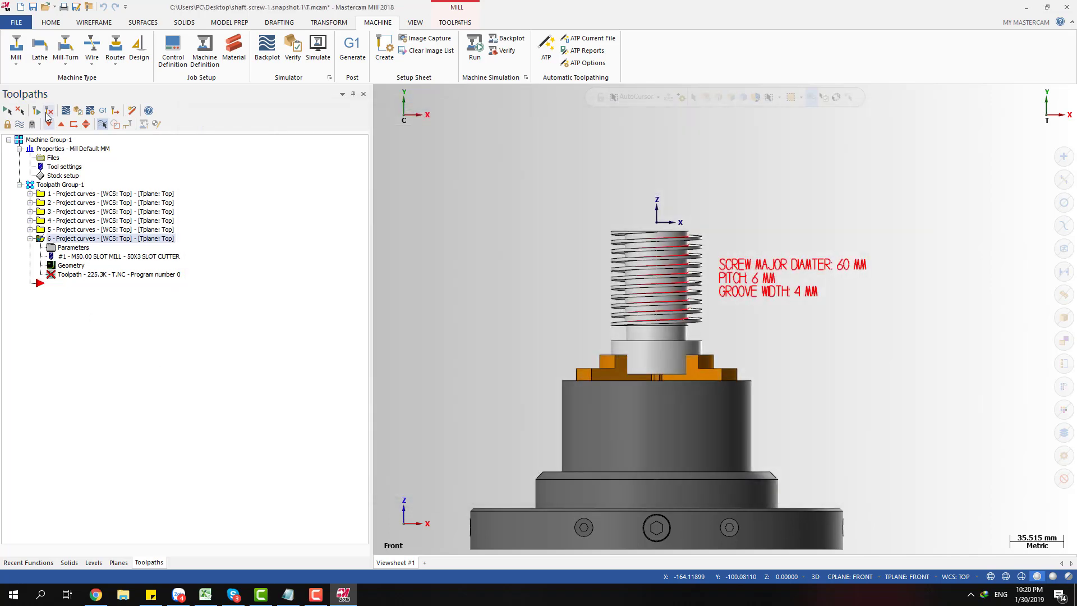
{"action": "left_click", "coordinate": [47, 112]}
- Backplot the sixth operation and check the cutter's orientation partway along the groove
{"action": "left_click", "coordinate": [86, 275]}
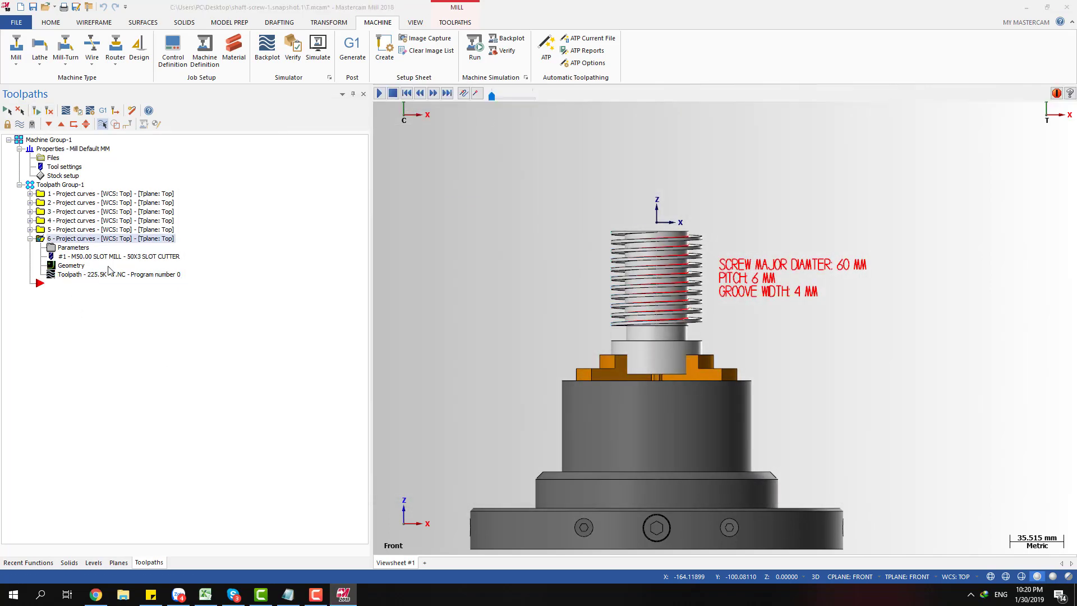
{"action": "left_click_drag", "start_coordinate": [549, 97], "coordinate": [715, 98]}
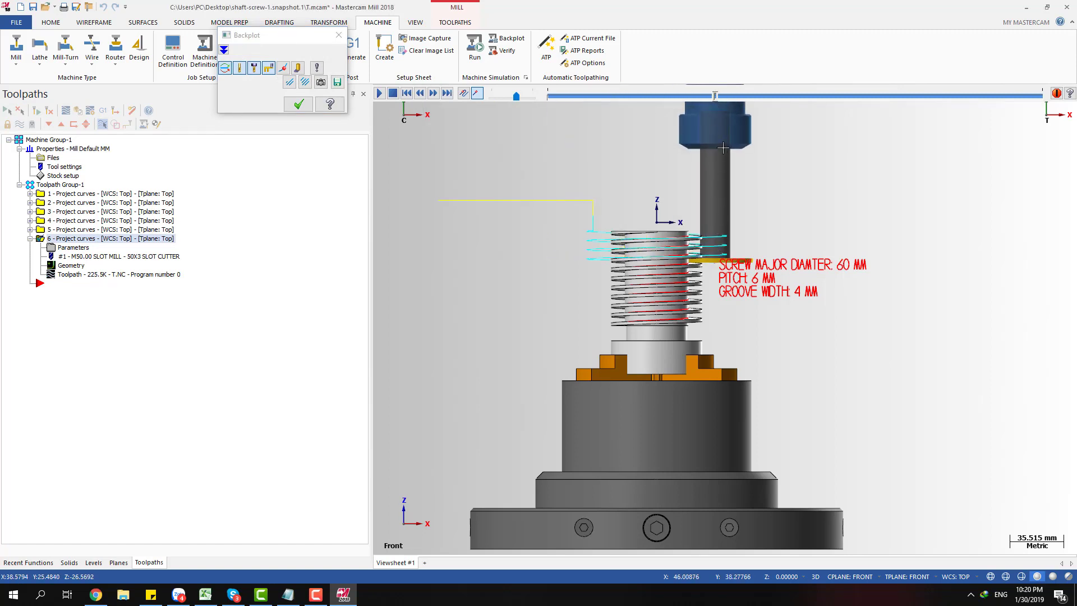
{"action": "key", "text": "Escape"}
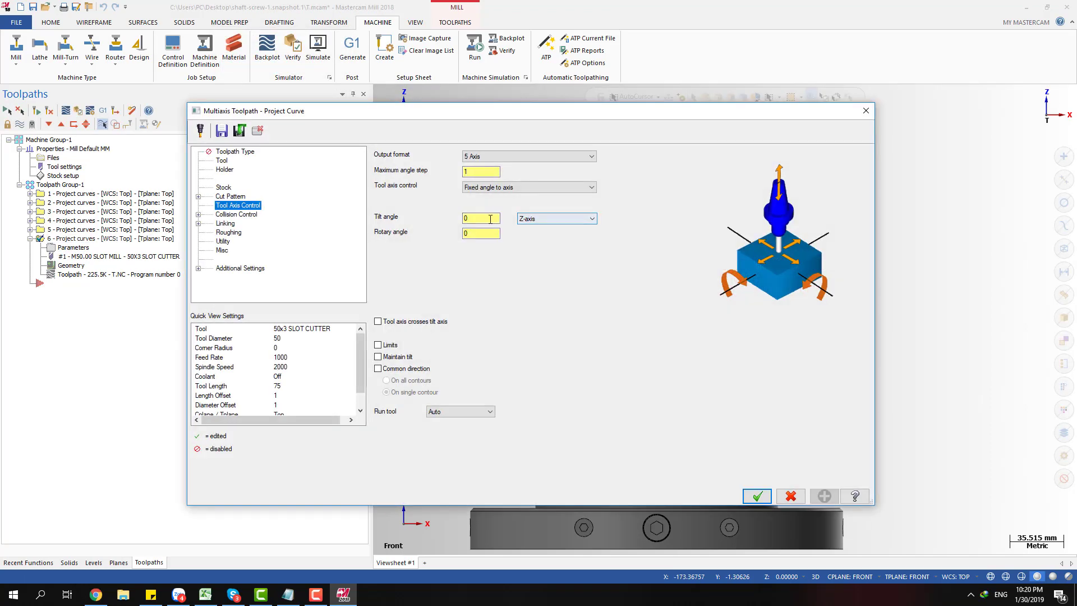
- Try a tilt angle of 45 in the sixth operation, regenerate its toolpath and backplot it partway along the groove
{"action": "left_click_drag", "start_coordinate": [489, 219], "coordinate": [433, 216]}
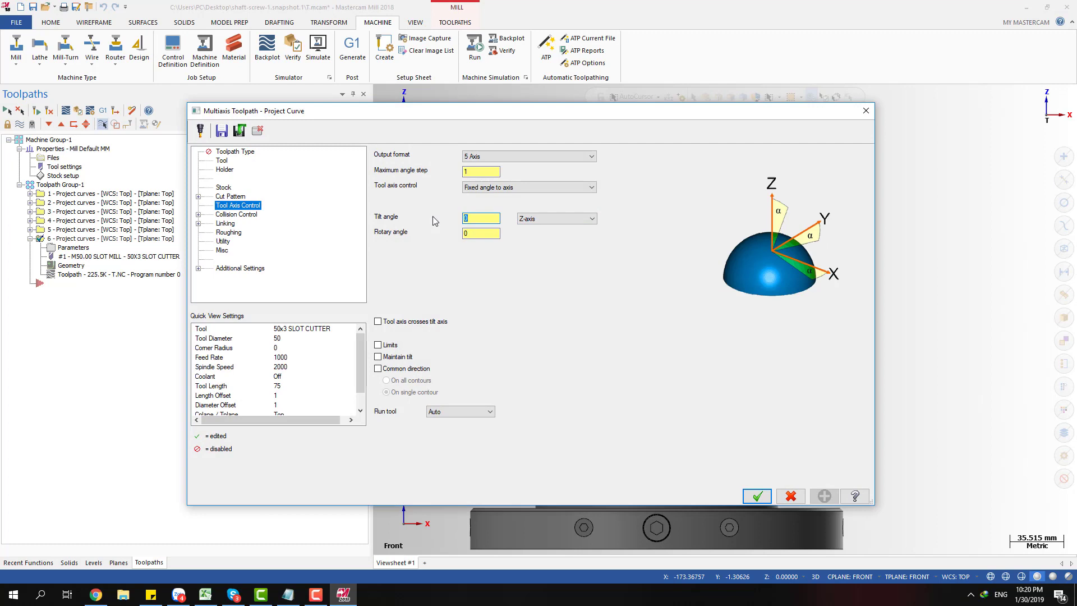
{"action": "type", "text": "2.6"}
{"action": "left_click", "coordinate": [757, 497]}
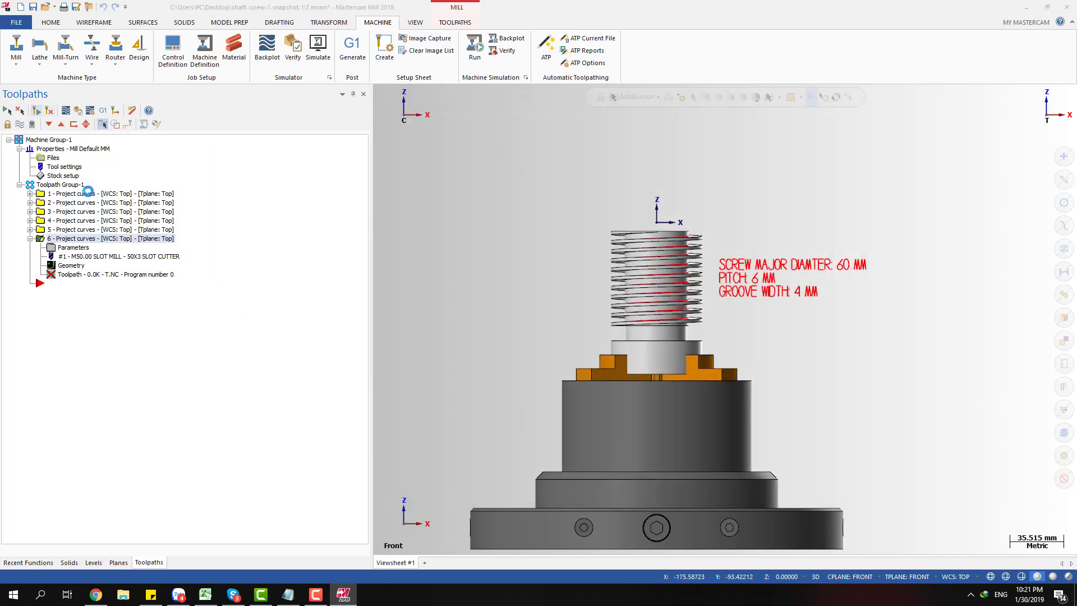
{"action": "left_click", "coordinate": [80, 275]}
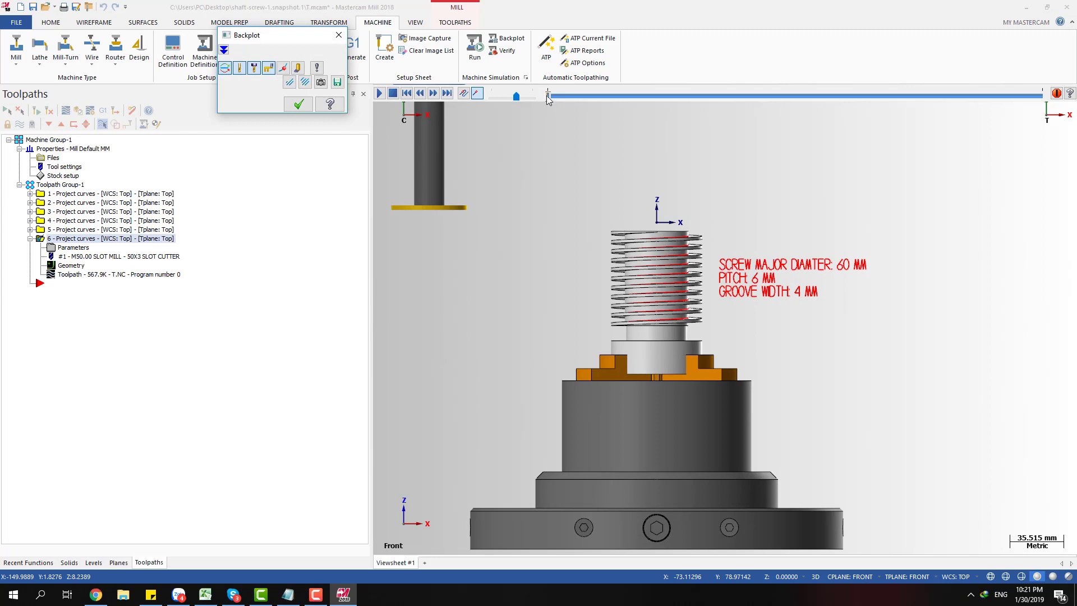
{"action": "left_click_drag", "start_coordinate": [548, 97], "coordinate": [813, 114]}
{"action": "key", "text": "Escape"}
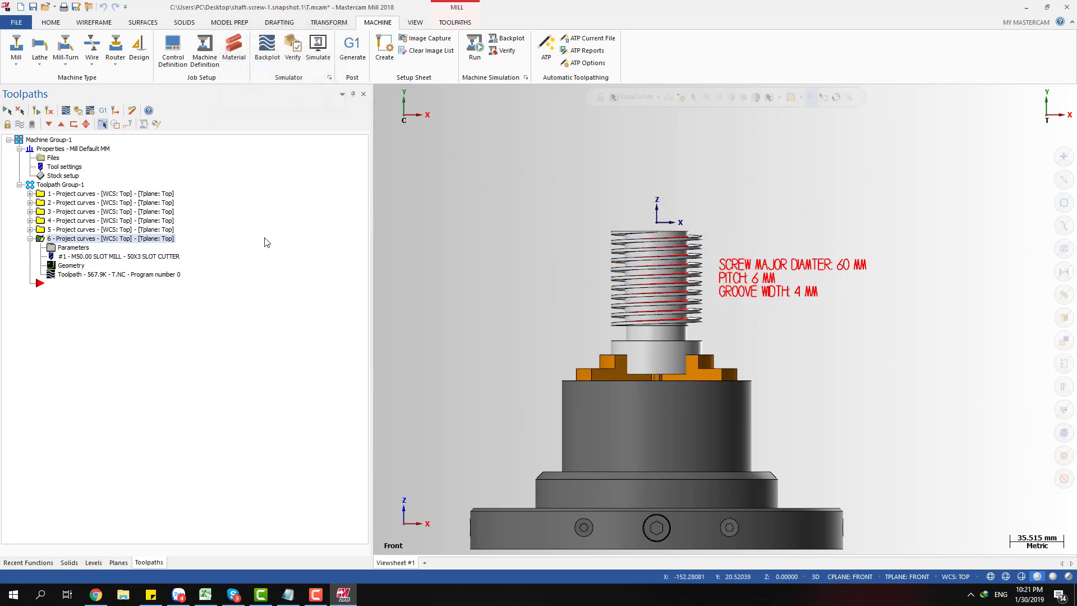
- Set the sixth operation's tilt angle to 2.6 about the Z-axis and regenerate its toolpath
{"action": "left_click", "coordinate": [85, 250]}
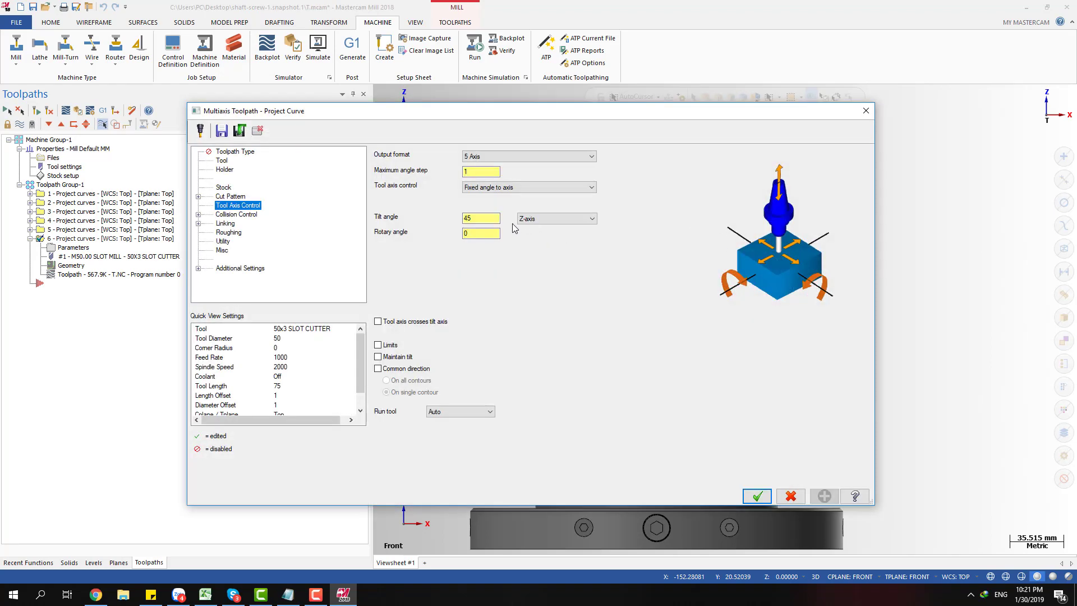
{"action": "left_click_drag", "start_coordinate": [485, 219], "coordinate": [390, 216]}
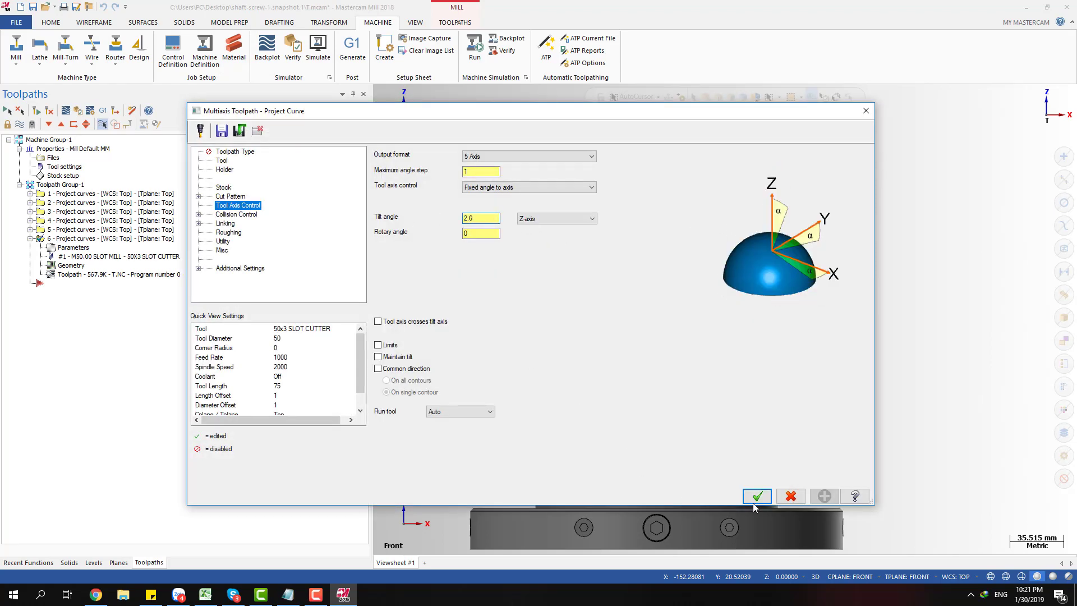
{"action": "left_click", "coordinate": [756, 498]}
{"action": "left_click", "coordinate": [49, 110]}
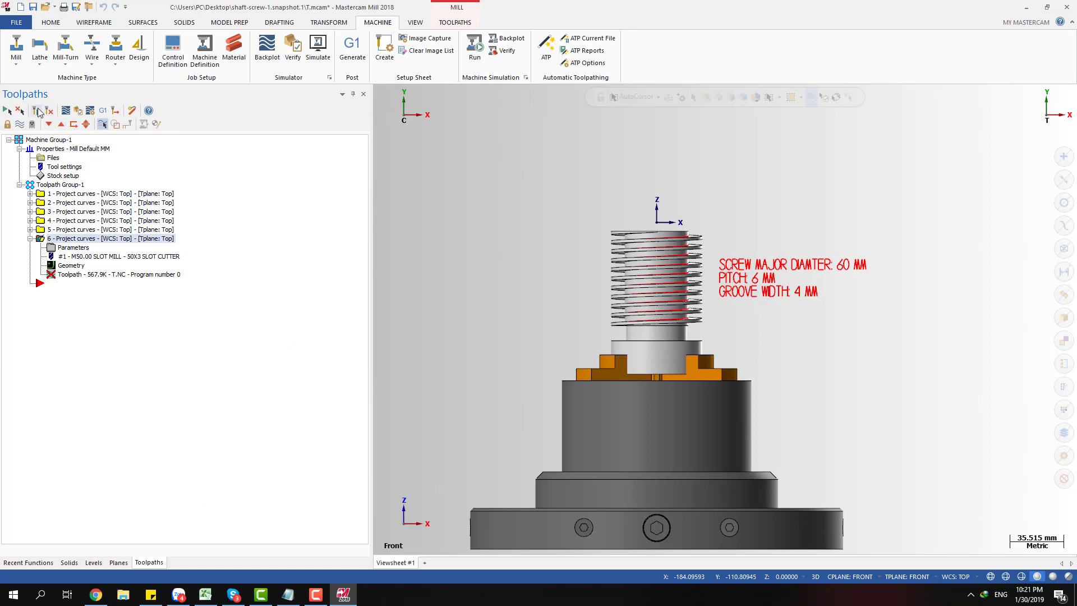
- Backplot the sixth operation and check the cutter's tilt against the thread at two points along the groove
{"action": "left_click", "coordinate": [86, 276]}
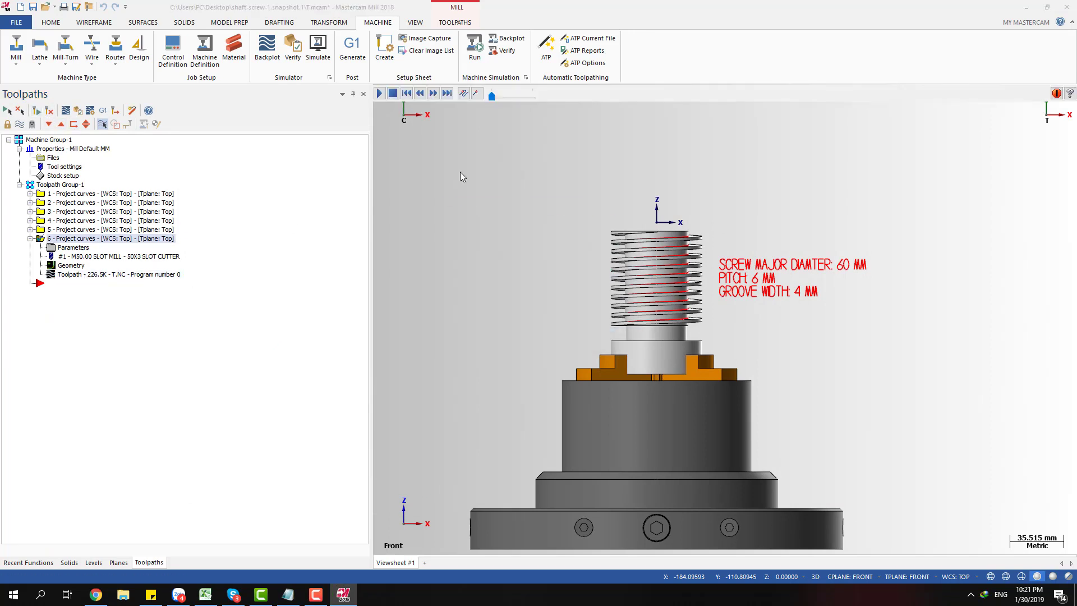
{"action": "left_click_drag", "start_coordinate": [550, 99], "coordinate": [765, 115]}
{"action": "scroll", "coordinate": [666, 238], "scroll_direction": "up", "scroll_amount": 3}
{"action": "scroll", "coordinate": [666, 238], "scroll_direction": "up", "scroll_amount": 2}
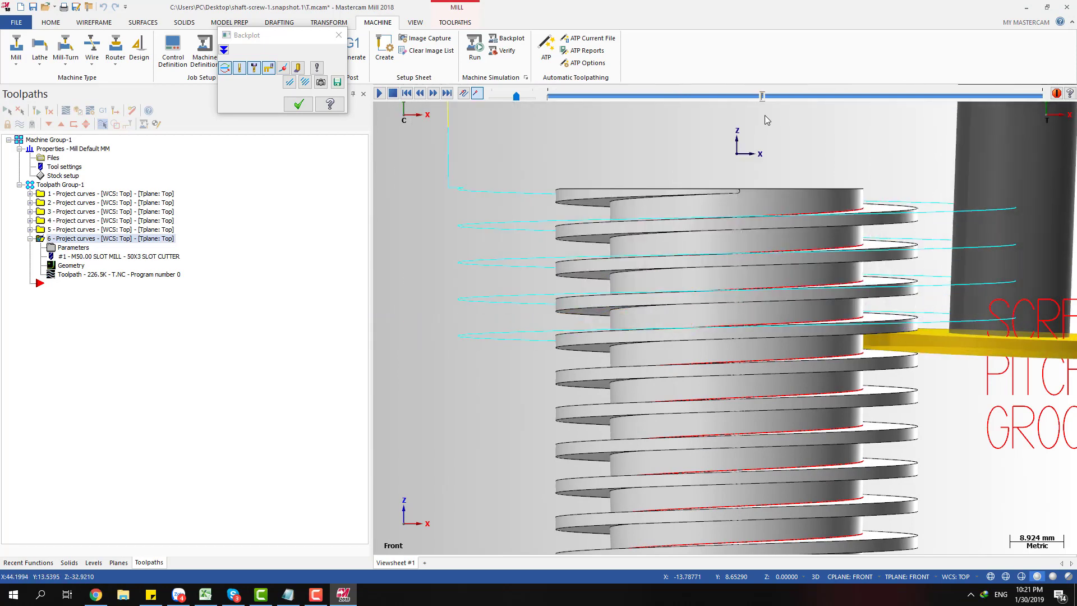
{"action": "scroll", "coordinate": [638, 233], "scroll_direction": "down", "scroll_amount": 2}
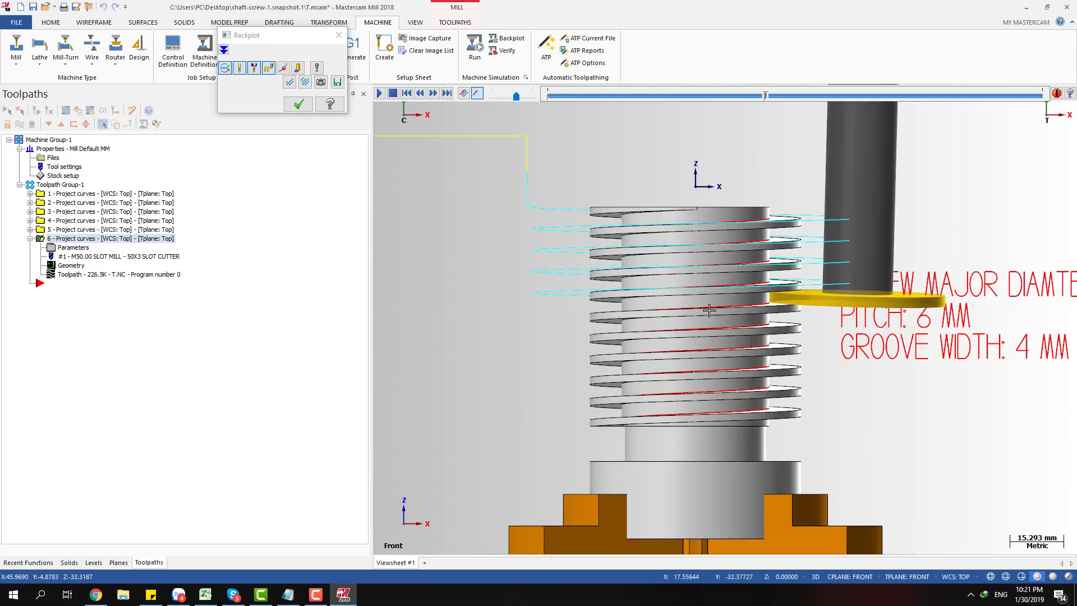
{"action": "left_click_drag", "start_coordinate": [767, 99], "coordinate": [890, 111]}
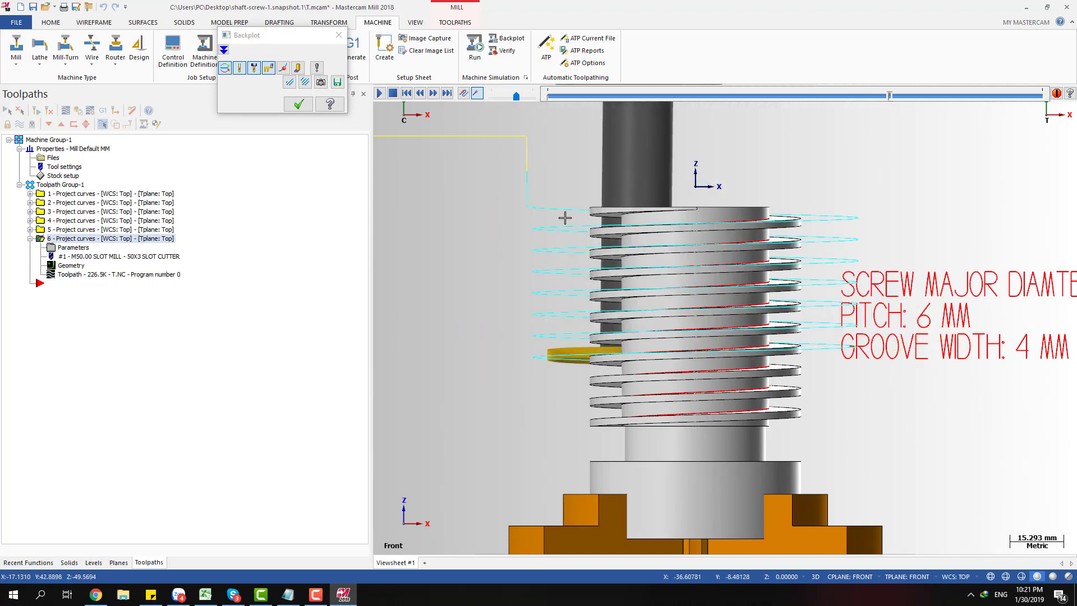
{"action": "scroll", "coordinate": [549, 230], "scroll_direction": "down", "scroll_amount": 2}
{"action": "left_click", "coordinate": [298, 104]}
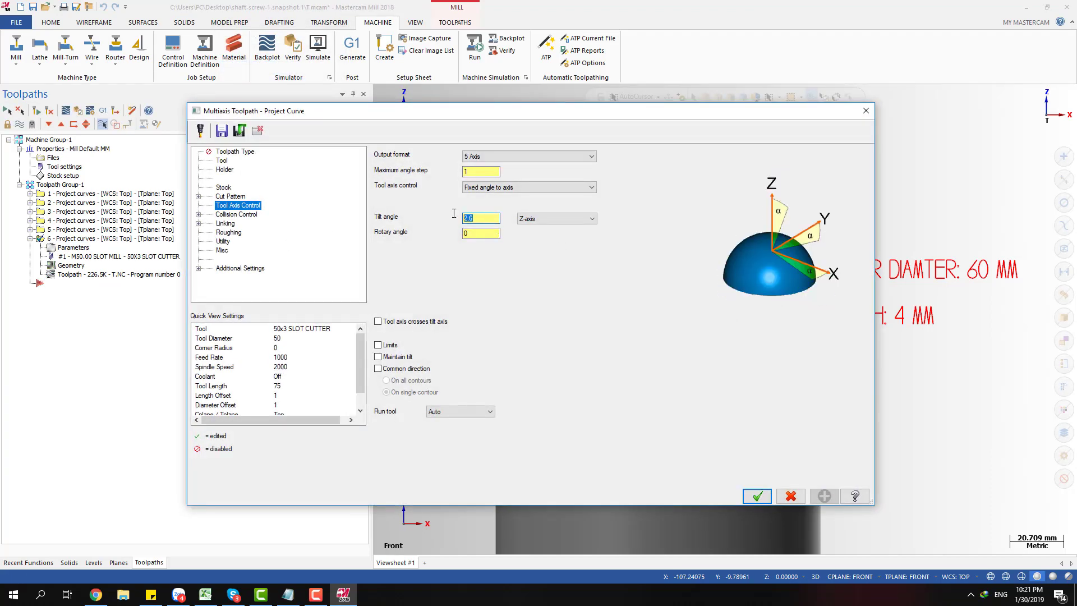
{"action": "left_click", "coordinate": [866, 110]}
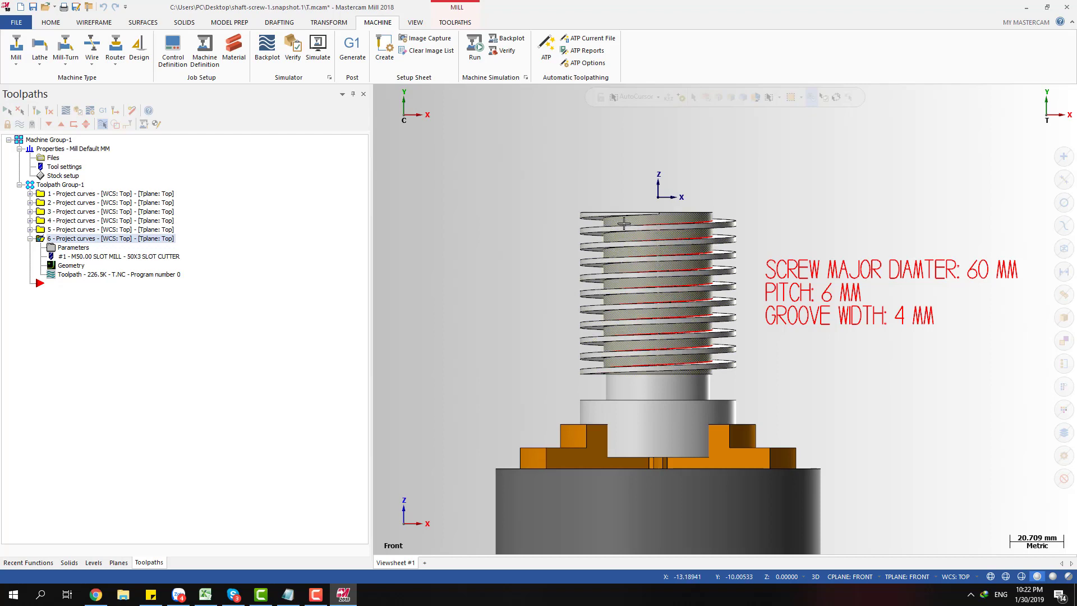
- Launch the machine simulation for the sixth operation, switch to its window and step through the first moves
{"action": "scroll", "coordinate": [610, 219], "scroll_direction": "down", "scroll_amount": 2}
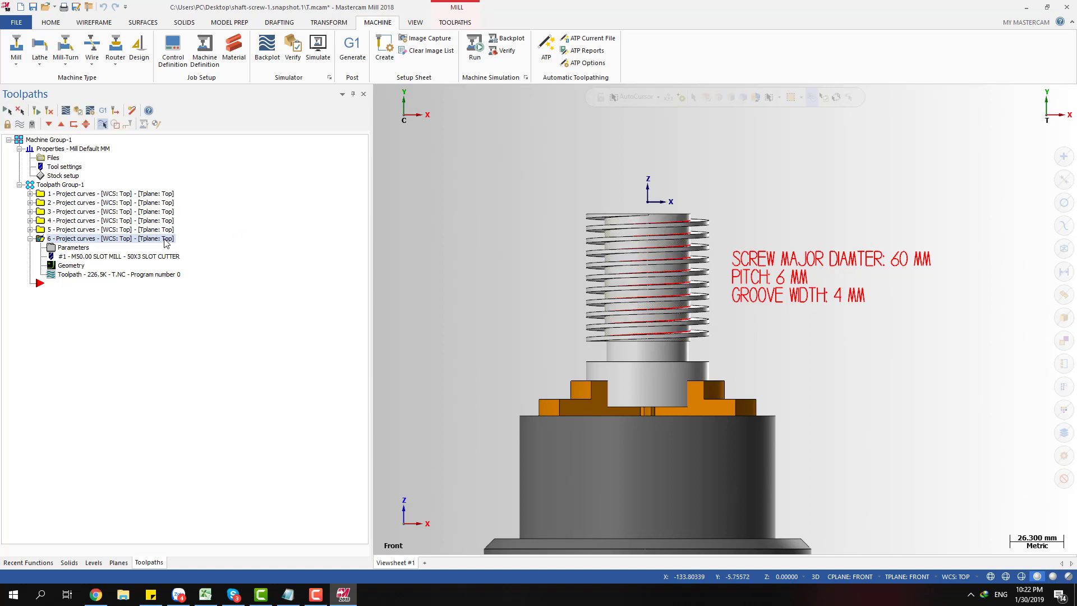
{"action": "left_click", "coordinate": [475, 56]}
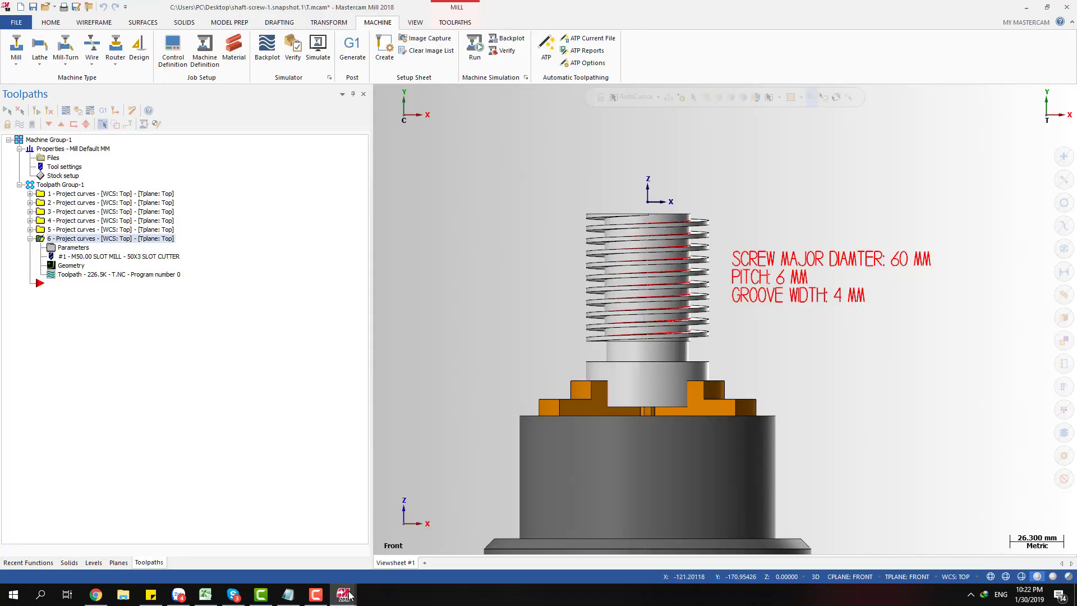
{"action": "mouse_move", "coordinate": [345, 595]}
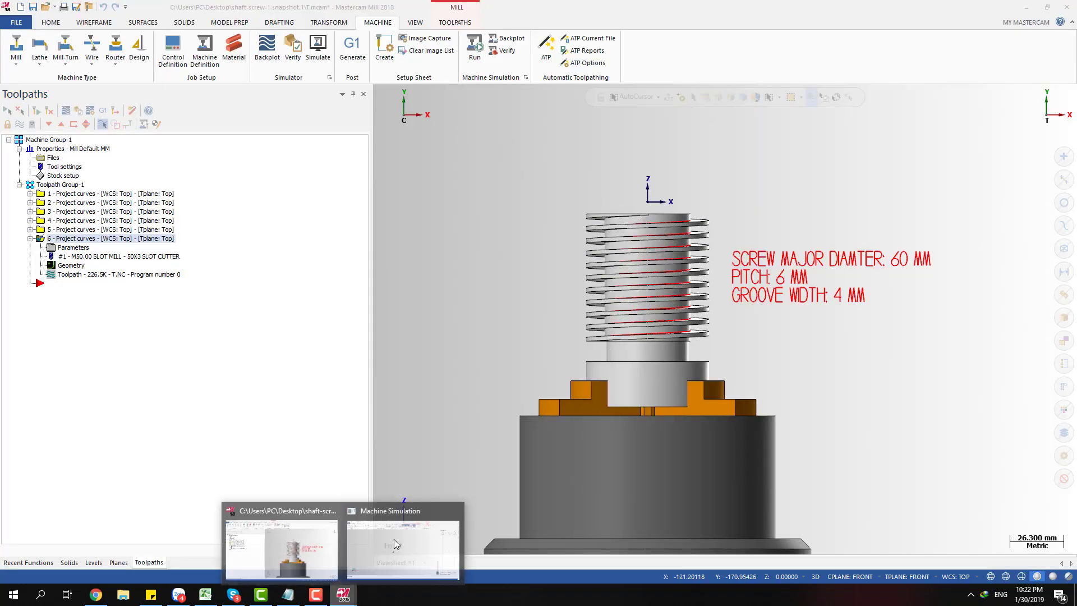
{"action": "left_click", "coordinate": [372, 549]}
{"action": "scroll", "coordinate": [490, 400], "scroll_direction": "down", "scroll_amount": 3}
{"action": "middle_click_drag", "start_coordinate": [493, 375], "coordinate": [483, 385]}
{"action": "key", "text": "s"}
{"action": "key", "text": "s"}
{"action": "key", "text": "s"}
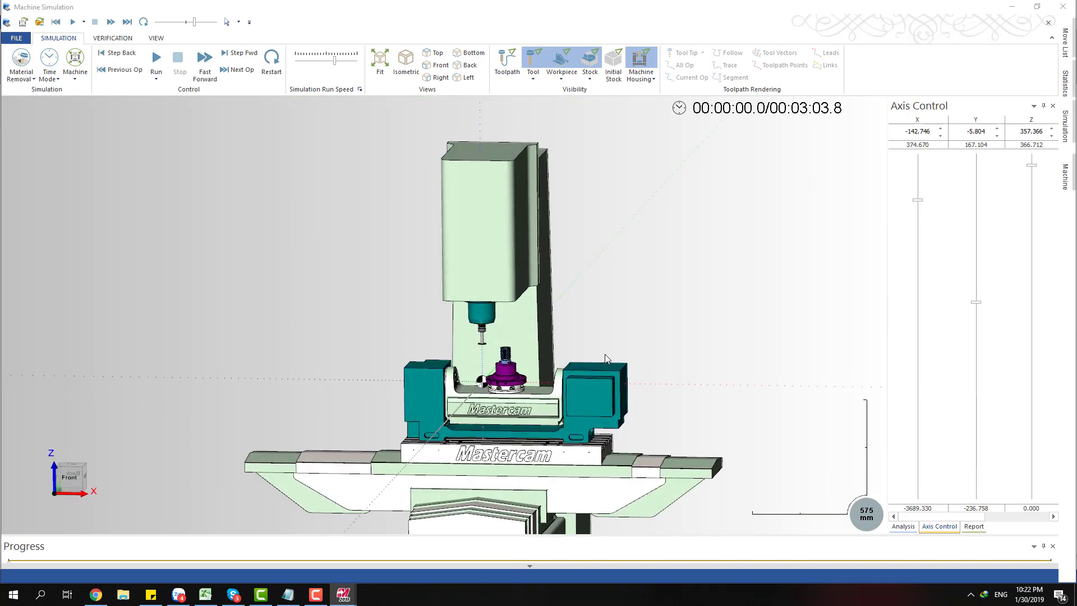
- Check the A-axis value in the axis control and examine the workpiece's tilt from the right side
{"action": "middle_click_drag", "start_coordinate": [605, 357], "coordinate": [331, 124]}
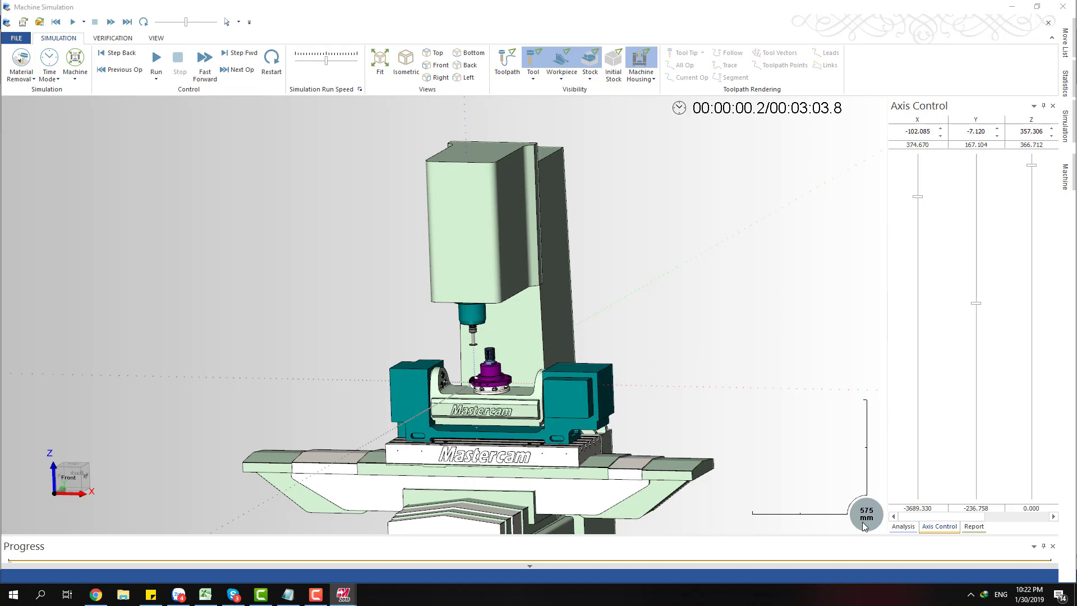
{"action": "left_click_drag", "start_coordinate": [933, 516], "coordinate": [990, 517]}
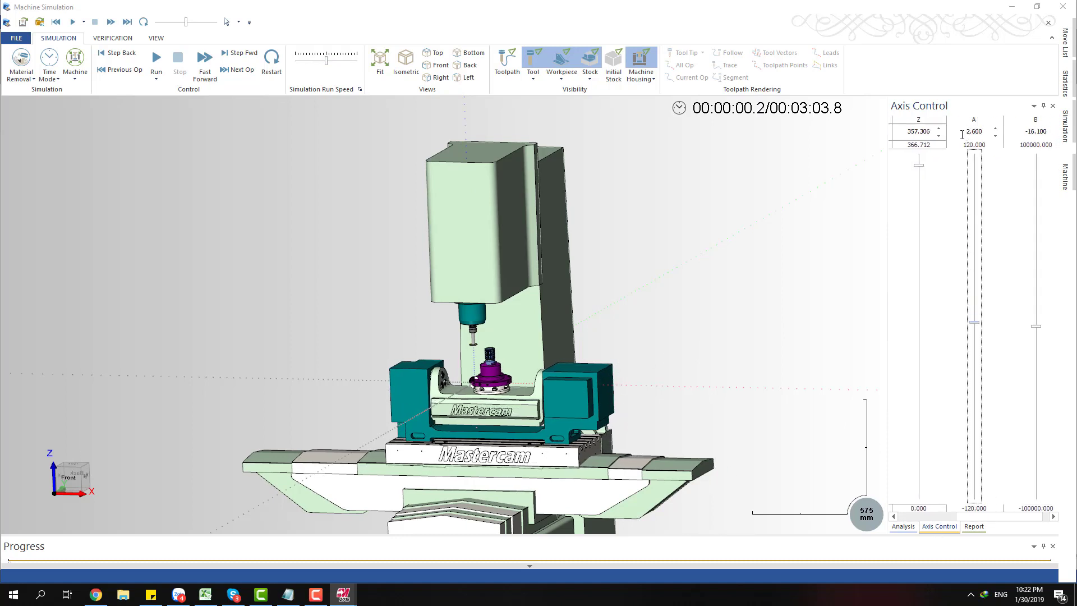
{"action": "left_click_drag", "start_coordinate": [962, 135], "coordinate": [976, 135]}
{"action": "scroll", "coordinate": [637, 347], "scroll_direction": "up", "scroll_amount": 10}
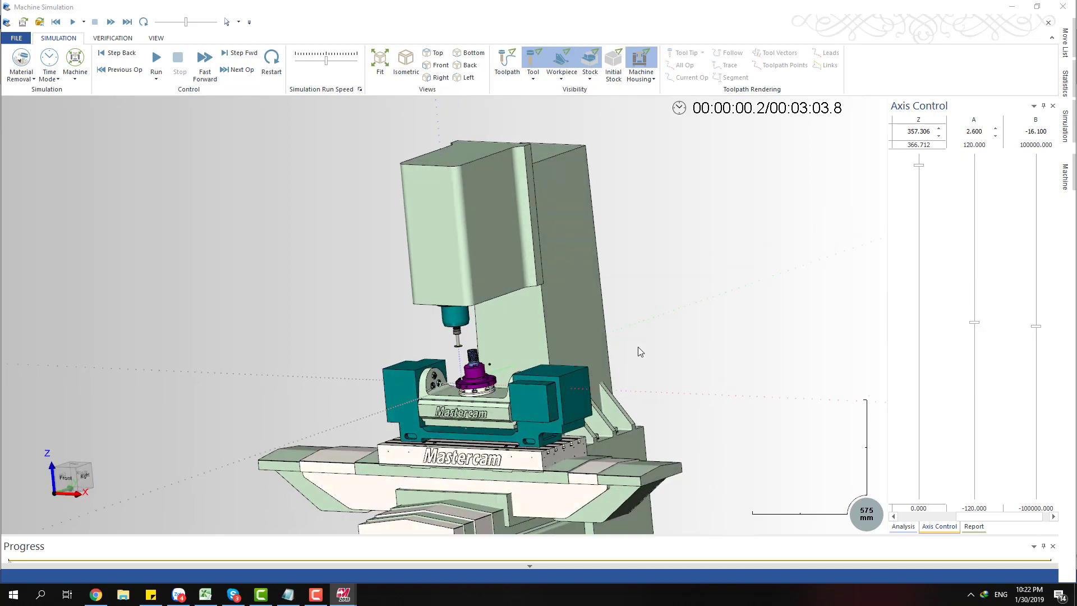
{"action": "key", "text": "alt+5"}
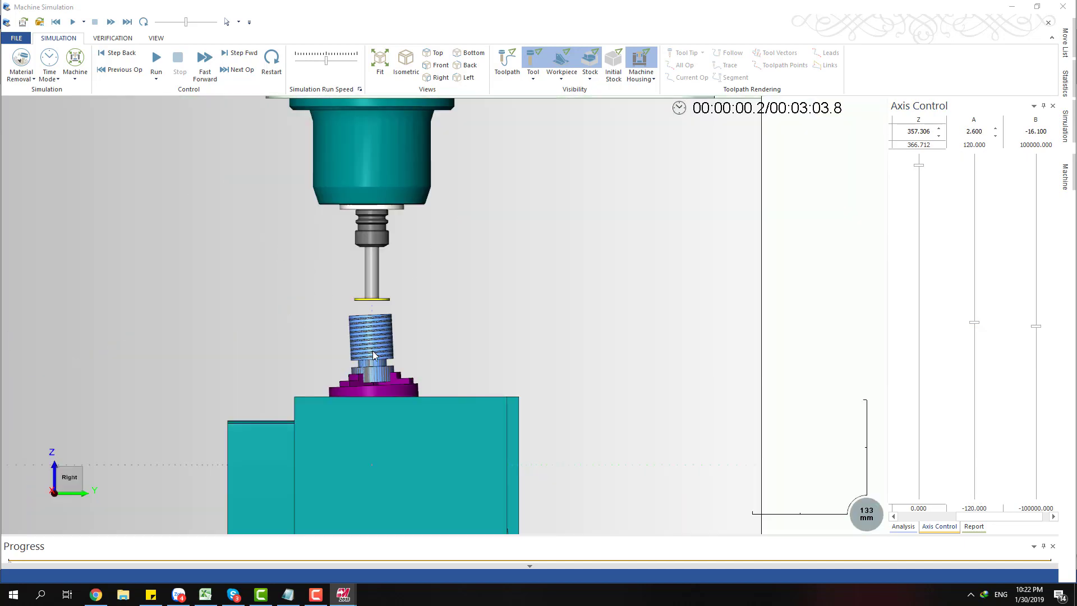
{"action": "scroll", "coordinate": [517, 309], "scroll_direction": "down", "scroll_amount": 8}
{"action": "scroll", "coordinate": [471, 310], "scroll_direction": "up", "scroll_amount": 15}
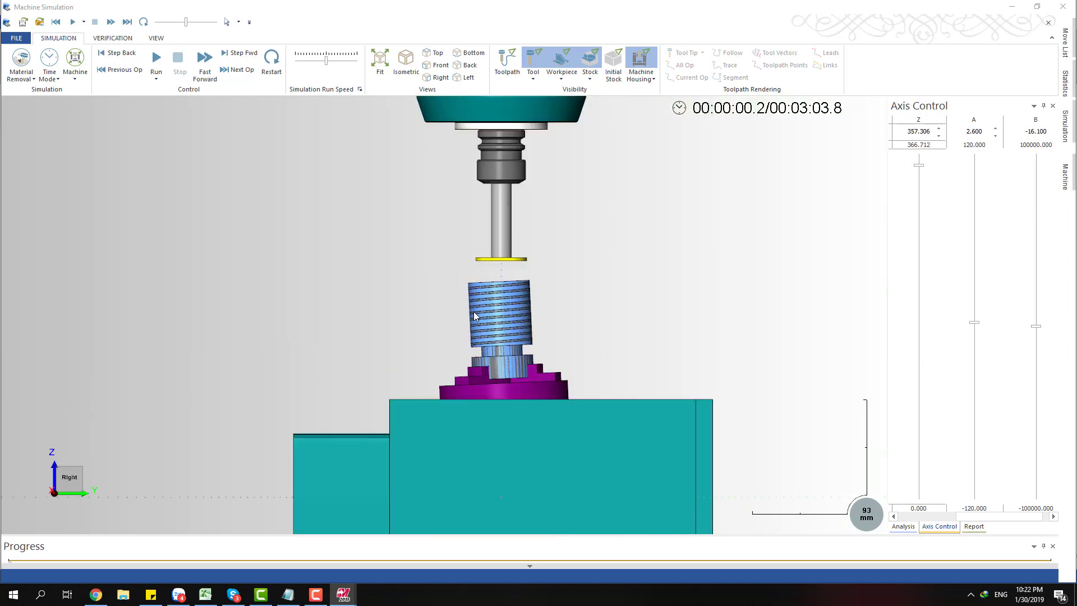
{"action": "scroll", "coordinate": [474, 309], "scroll_direction": "down", "scroll_amount": 11}
{"action": "middle_click_drag", "start_coordinate": [475, 308], "coordinate": [549, 348]}
{"action": "scroll", "coordinate": [476, 276], "scroll_direction": "up", "scroll_amount": 7}
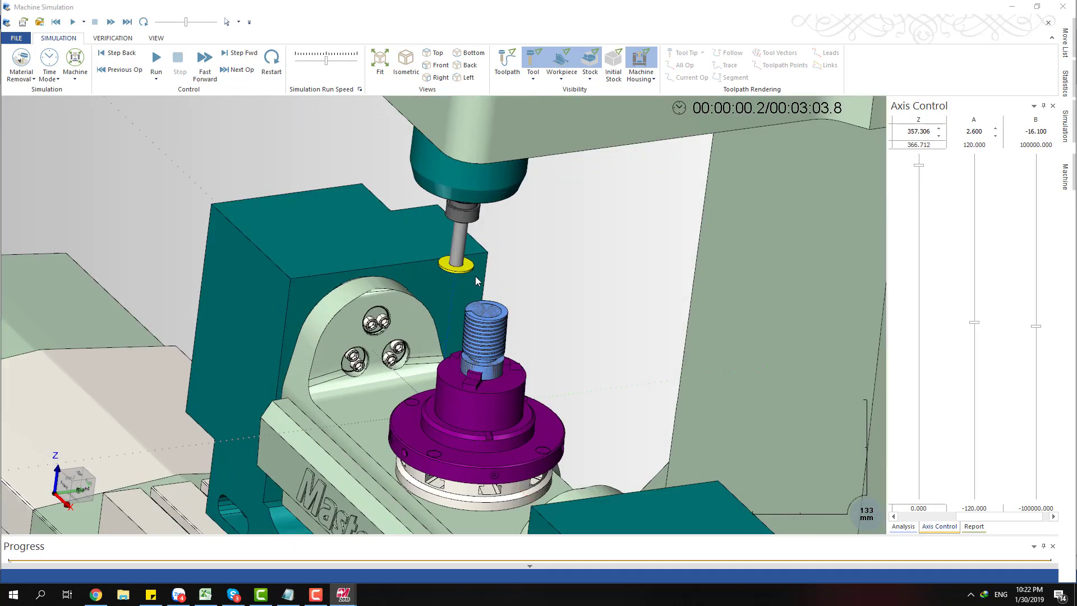
{"action": "scroll", "coordinate": [479, 231], "scroll_direction": "down", "scroll_amount": 3}
- Run the machine simulation at an increased speed and monitor the rotary and linear axis positions
{"action": "left_click", "coordinate": [156, 58]}
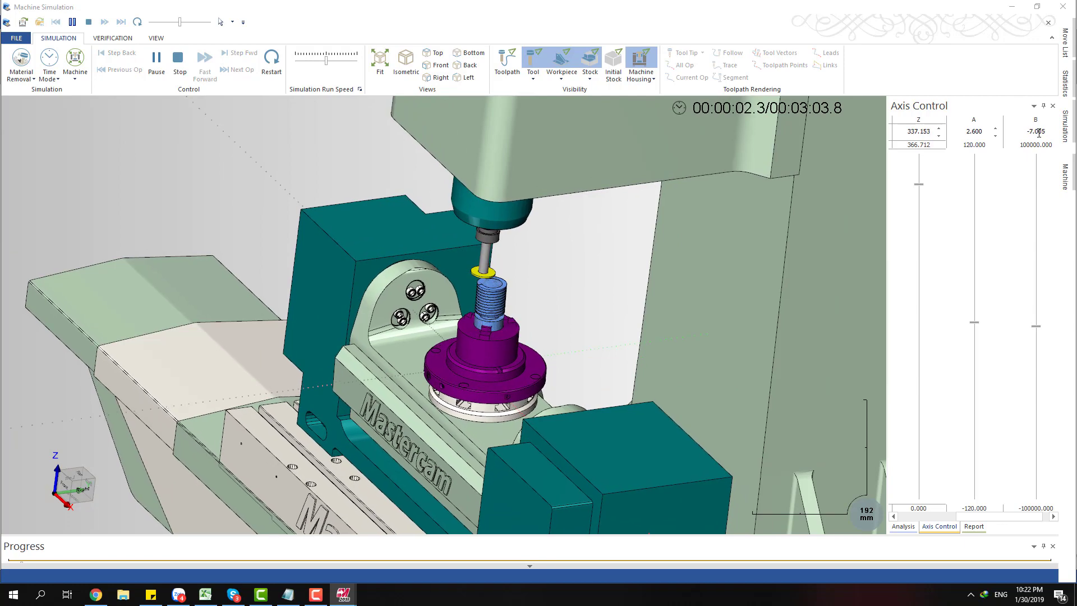
{"action": "left_click_drag", "start_coordinate": [326, 60], "coordinate": [337, 65]}
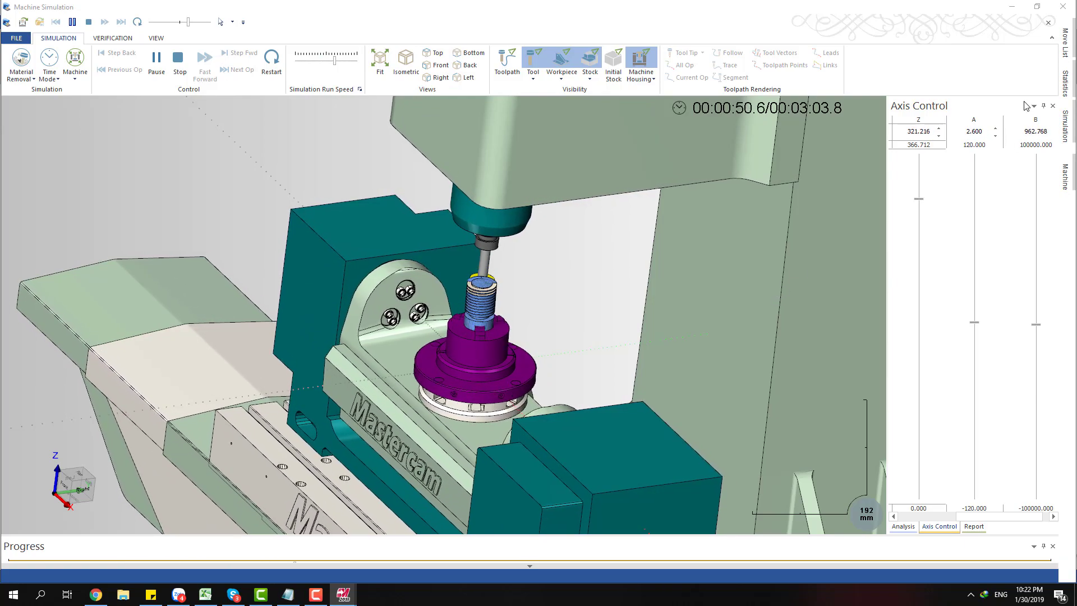
{"action": "middle_click_drag", "start_coordinate": [499, 348], "coordinate": [659, 307]}
{"action": "scroll", "coordinate": [658, 308], "scroll_direction": "down", "scroll_amount": 1}
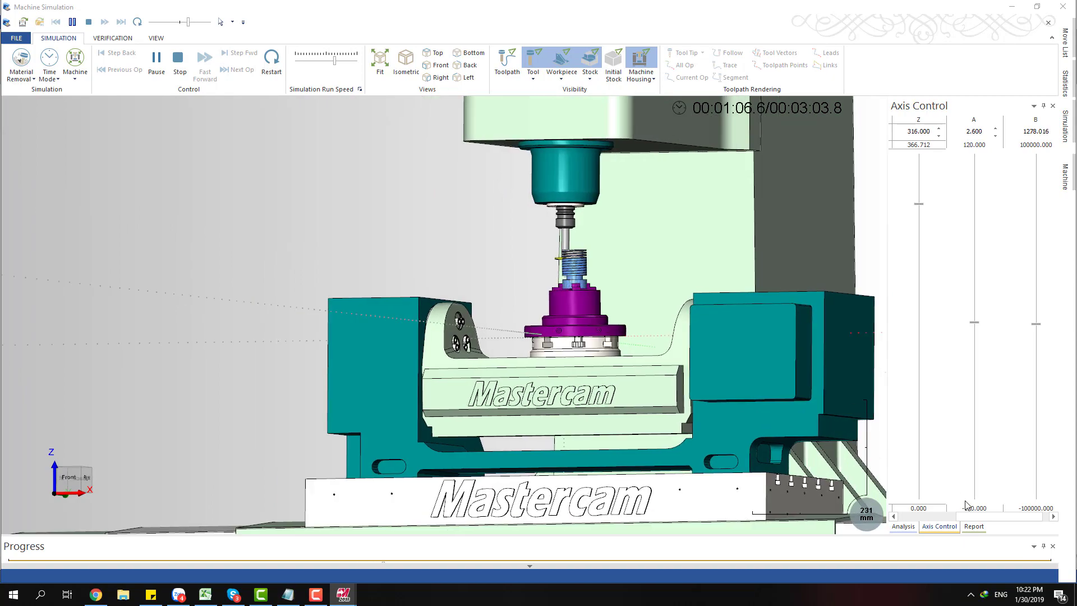
{"action": "left_click_drag", "start_coordinate": [965, 519], "coordinate": [920, 512]}
{"action": "scroll", "coordinate": [564, 306], "scroll_direction": "down", "scroll_amount": 3}
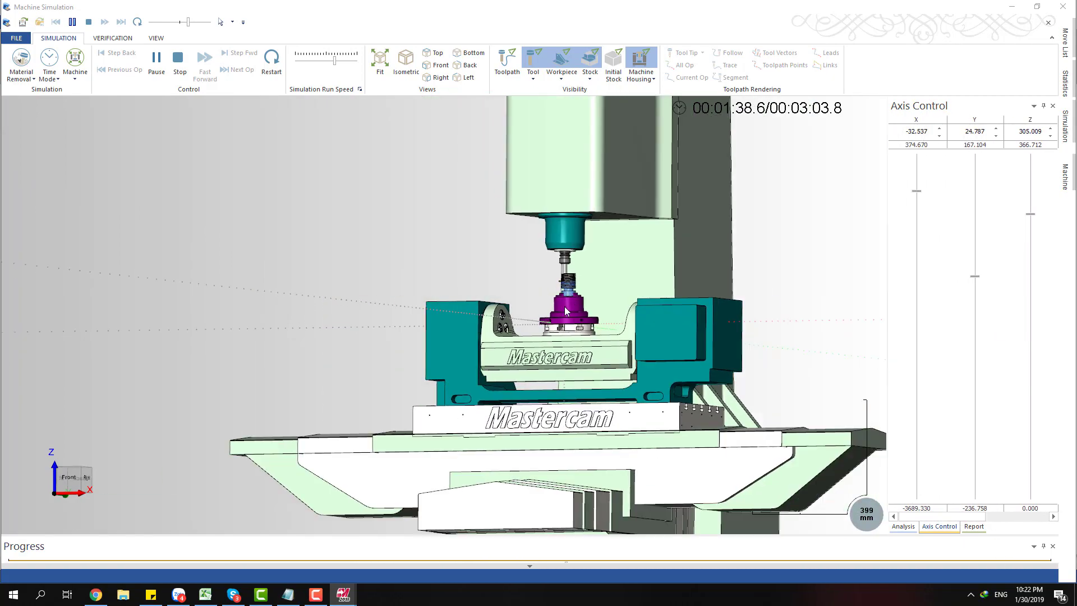
- Examine the slot cutter machining the groove from several close-up angles and close the machine simulation
{"action": "middle_click_drag", "start_coordinate": [565, 307], "coordinate": [643, 365]}
{"action": "scroll", "coordinate": [643, 365], "scroll_direction": "up", "scroll_amount": 5}
{"action": "scroll", "coordinate": [569, 281], "scroll_direction": "down", "scroll_amount": 3}
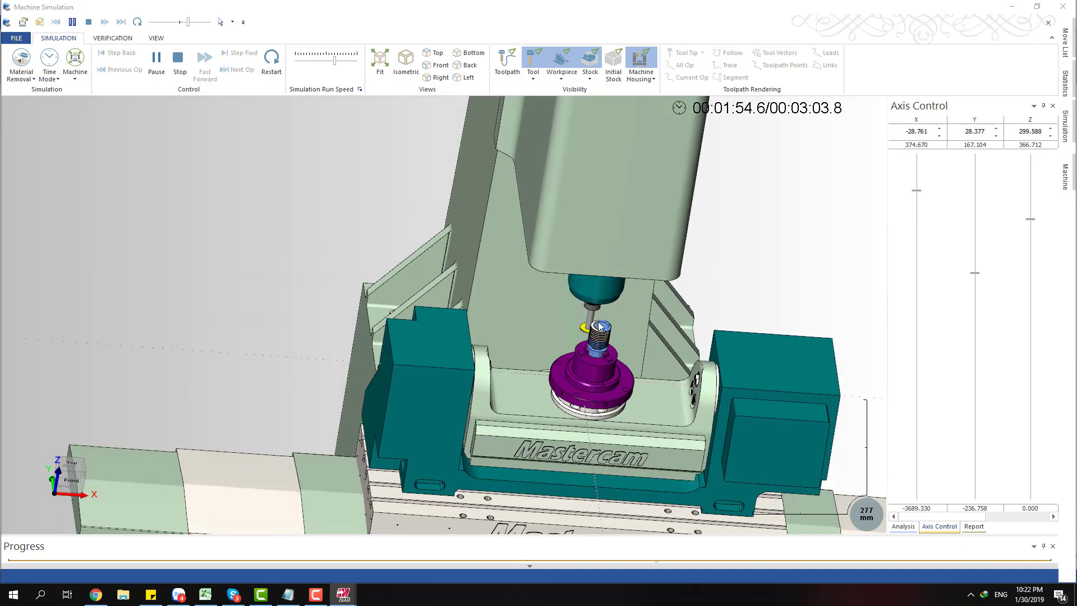
{"action": "scroll", "coordinate": [609, 344], "scroll_direction": "up", "scroll_amount": 1}
{"action": "scroll", "coordinate": [611, 349], "scroll_direction": "up", "scroll_amount": 2}
{"action": "scroll", "coordinate": [591, 335], "scroll_direction": "down", "scroll_amount": 1}
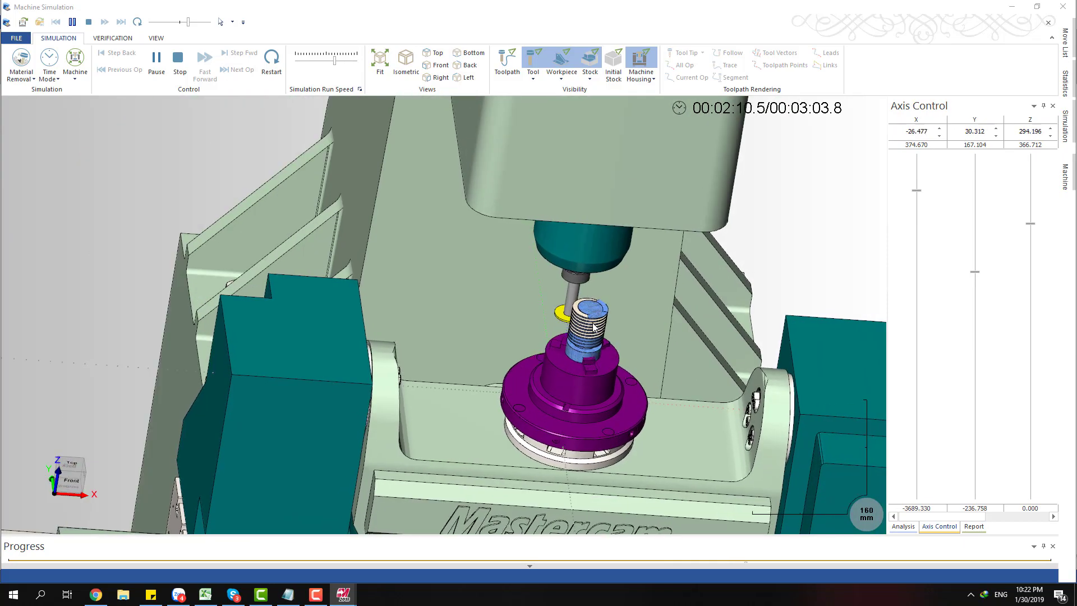
{"action": "middle_click_drag", "start_coordinate": [591, 335], "coordinate": [639, 341]}
{"action": "scroll", "coordinate": [507, 316], "scroll_direction": "up", "scroll_amount": 3}
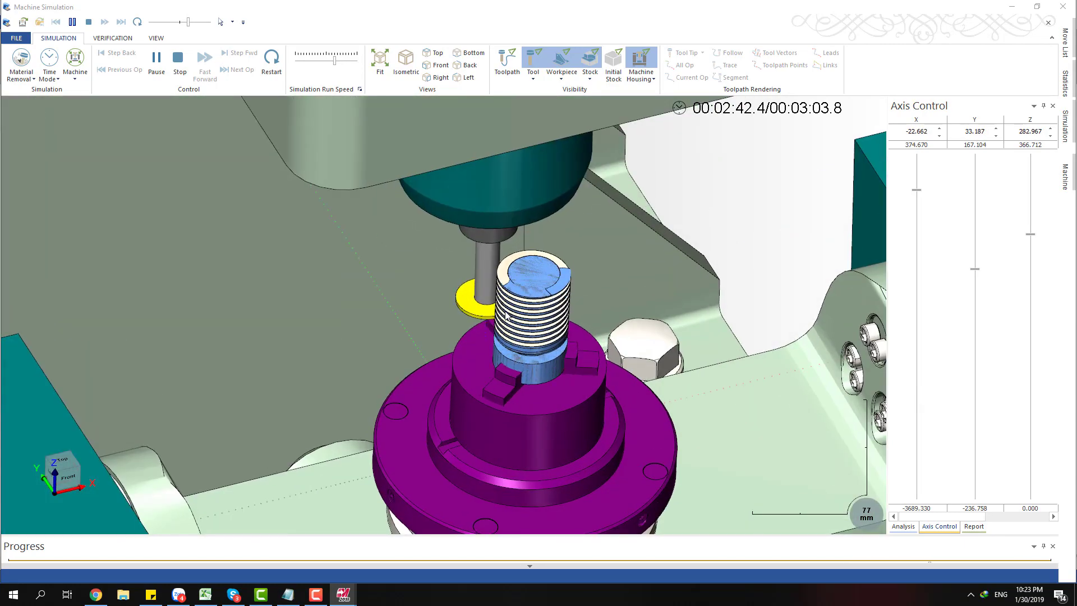
{"action": "scroll", "coordinate": [509, 321], "scroll_direction": "up", "scroll_amount": 3}
{"action": "scroll", "coordinate": [516, 319], "scroll_direction": "down", "scroll_amount": 7}
{"action": "middle_click_drag", "start_coordinate": [528, 343], "coordinate": [477, 356]}
{"action": "left_click", "coordinate": [1062, 6]}
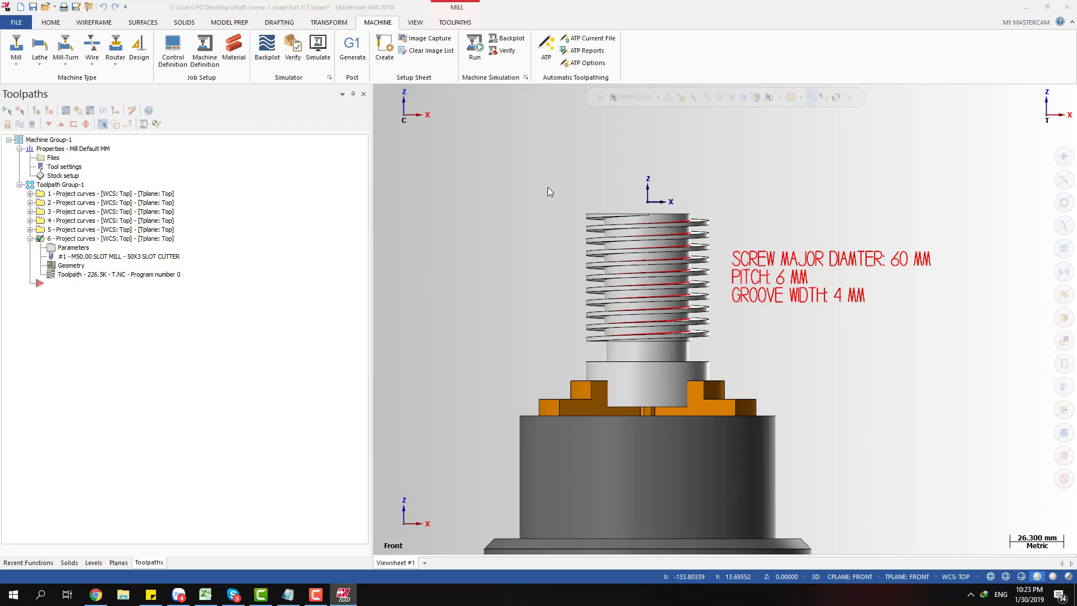
- Review the sixth operation's tool axis control settings and examine the screw's groove from an angled view
{"action": "left_click", "coordinate": [80, 247]}
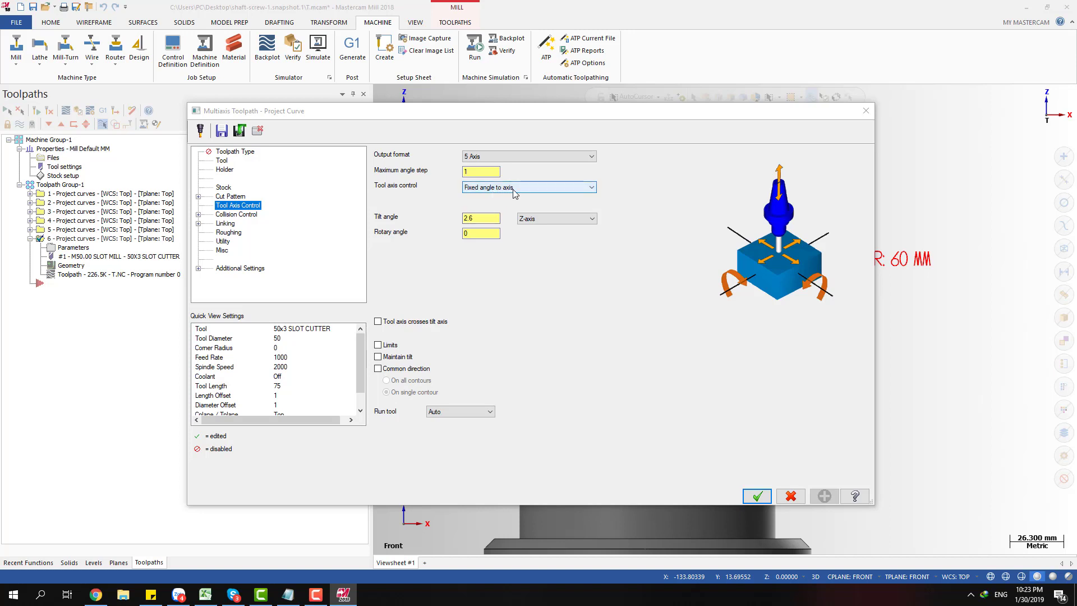
{"action": "left_click", "coordinate": [756, 496]}
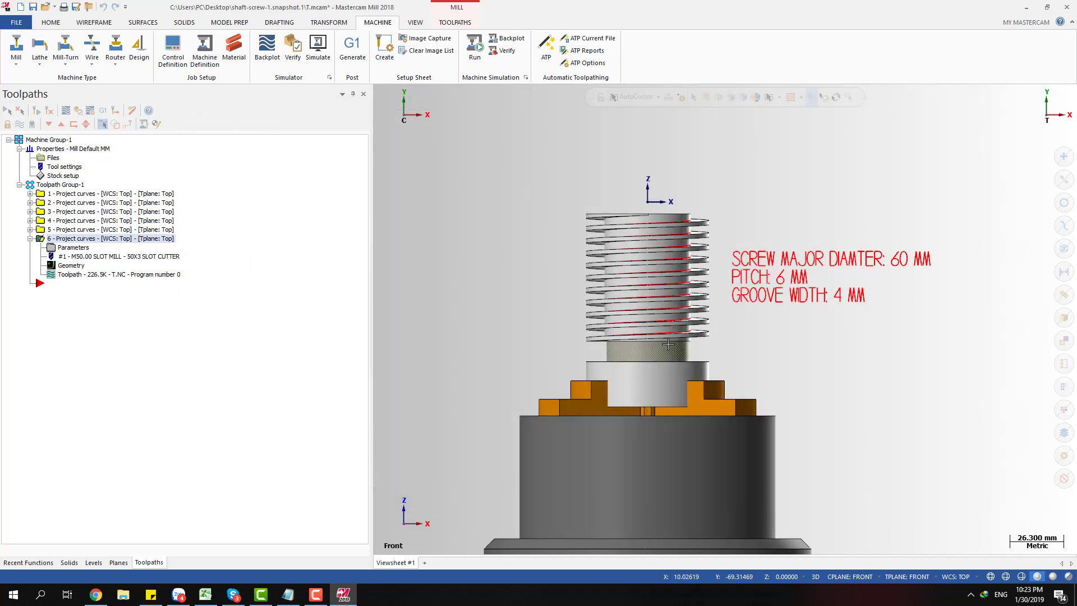
{"action": "middle_click_drag", "start_coordinate": [667, 327], "coordinate": [759, 321]}
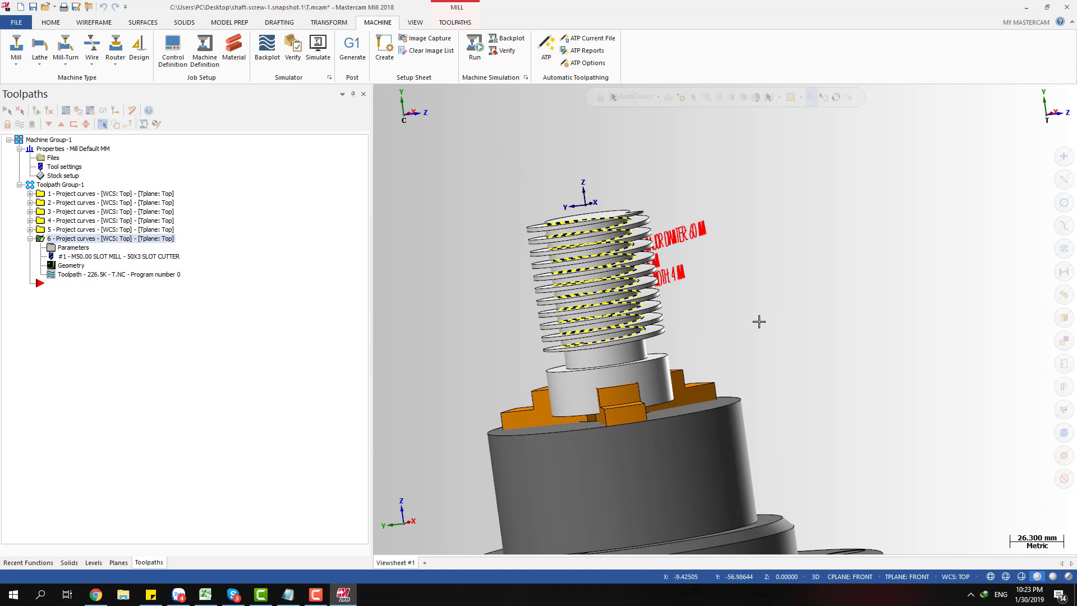
{"action": "left_click", "coordinate": [760, 321]}
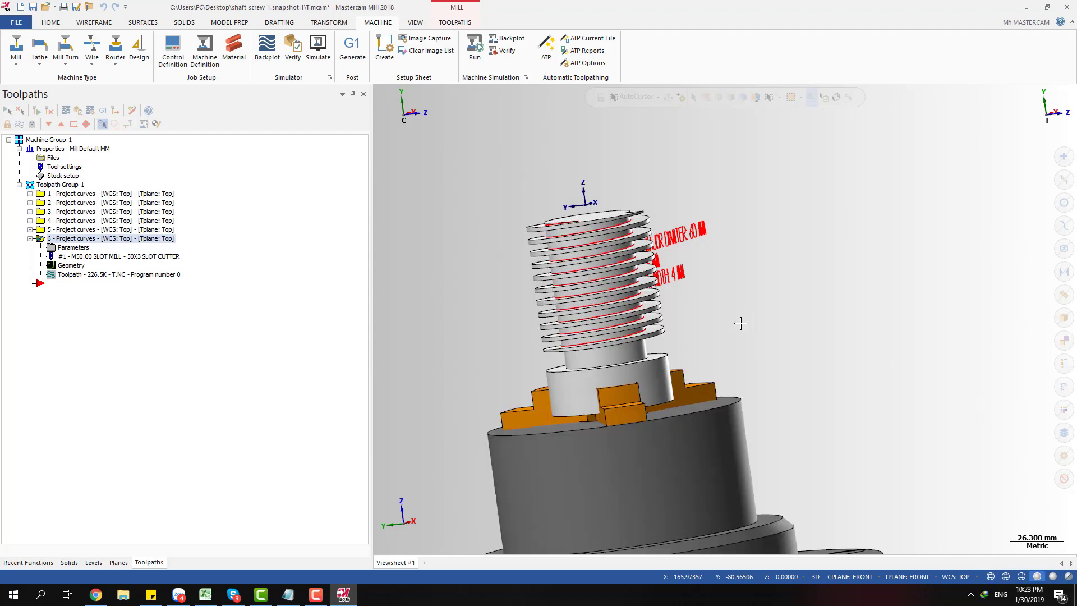
- Examine the screw's thread and its dimension notes in the front view
{"action": "key", "text": "alt+2"}
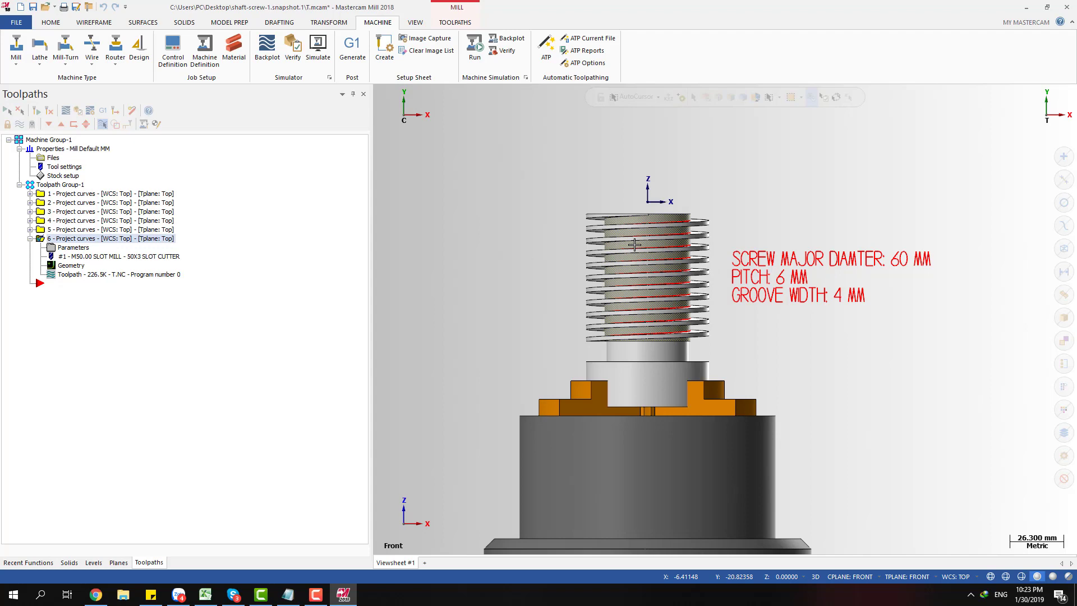
{"action": "scroll", "coordinate": [679, 206], "scroll_direction": "down", "scroll_amount": 1}
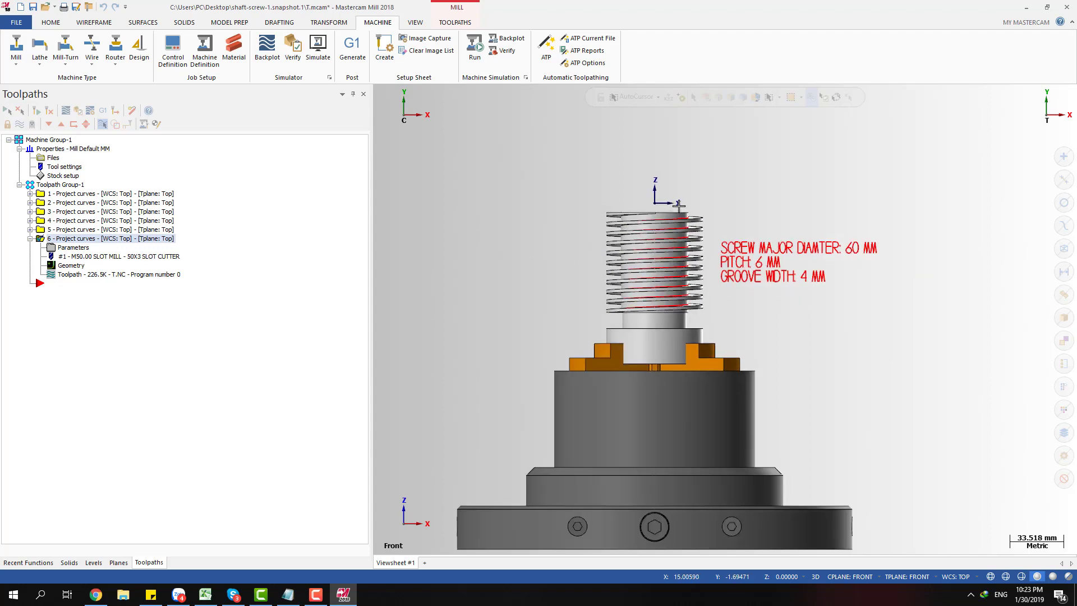
{"action": "scroll", "coordinate": [678, 206], "scroll_direction": "up", "scroll_amount": 2}
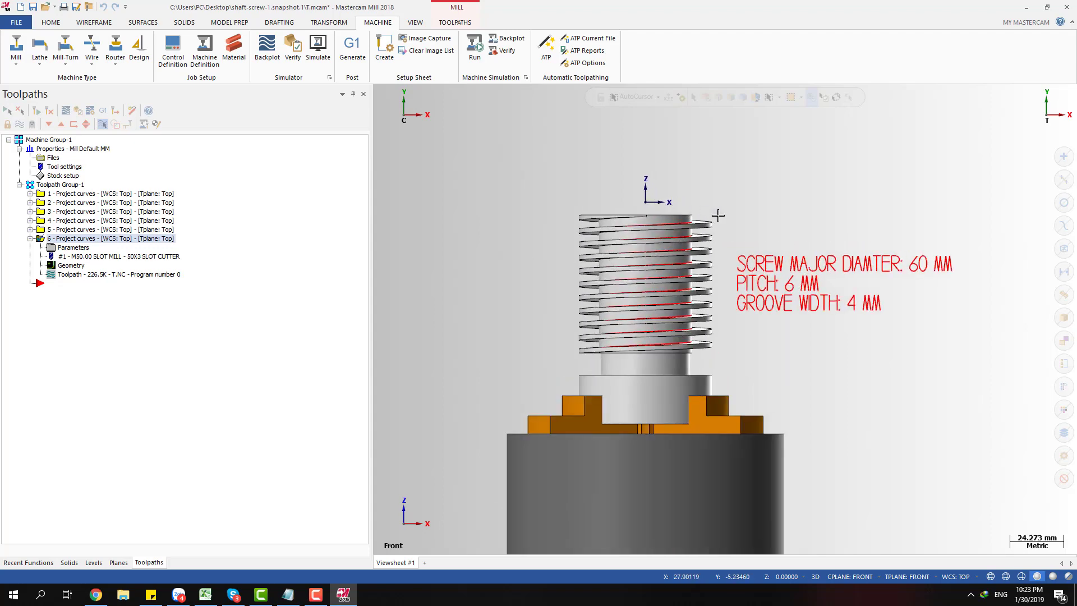
{"action": "scroll", "coordinate": [538, 235], "scroll_direction": "down", "scroll_amount": 2}
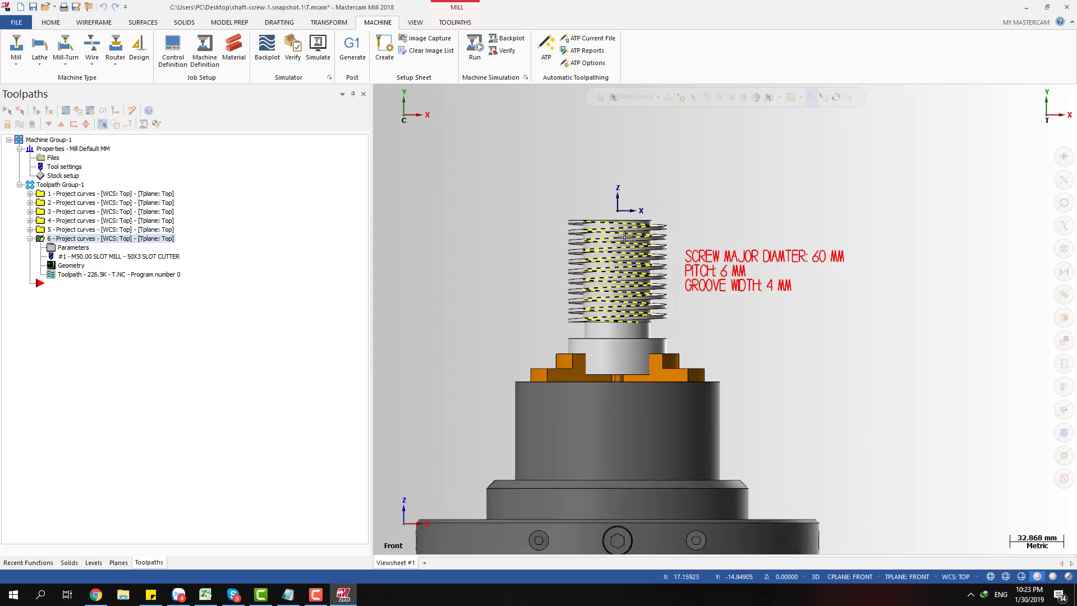
{"action": "scroll", "coordinate": [851, 275], "scroll_direction": "up", "scroll_amount": 2}
{"action": "scroll", "coordinate": [612, 194], "scroll_direction": "down", "scroll_amount": 1}
{"action": "left_click", "coordinate": [682, 255]}
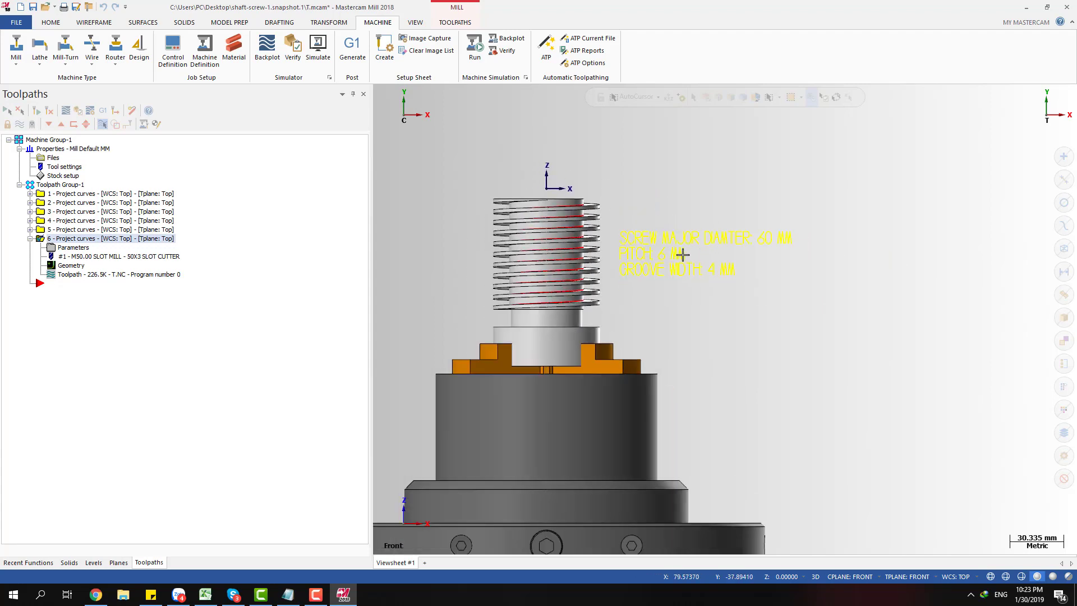
- Examine the helical curve at the groove's root in tilted close-ups and compare it with the front view
{"action": "scroll", "coordinate": [596, 222], "scroll_direction": "up", "scroll_amount": 5}
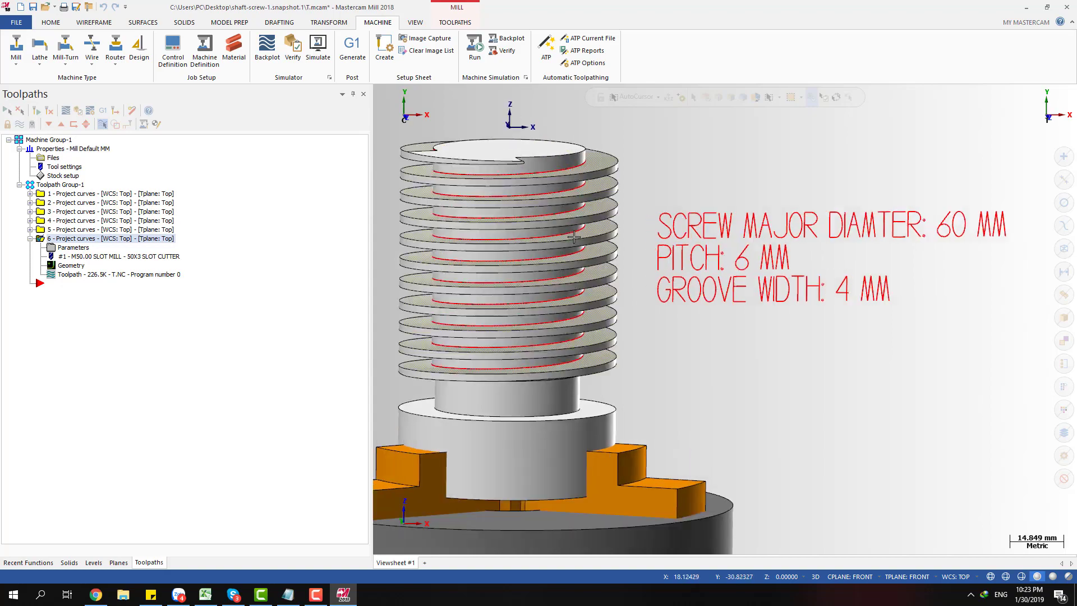
{"action": "middle_click_drag", "start_coordinate": [596, 223], "coordinate": [600, 231]}
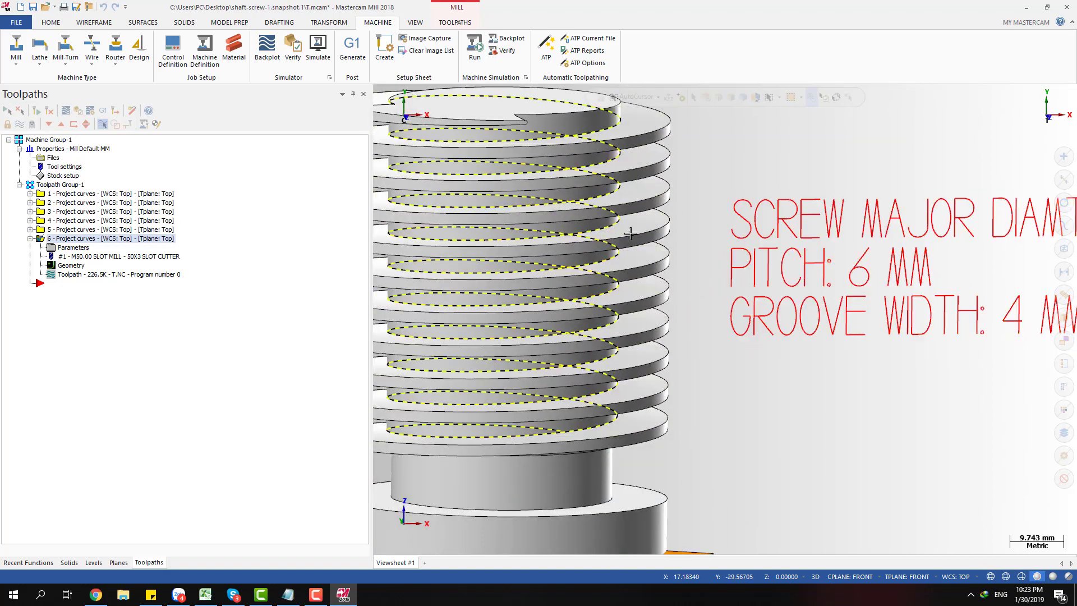
{"action": "scroll", "coordinate": [630, 233], "scroll_direction": "down", "scroll_amount": 3}
{"action": "scroll", "coordinate": [634, 167], "scroll_direction": "up", "scroll_amount": 1}
{"action": "scroll", "coordinate": [627, 157], "scroll_direction": "up", "scroll_amount": 4}
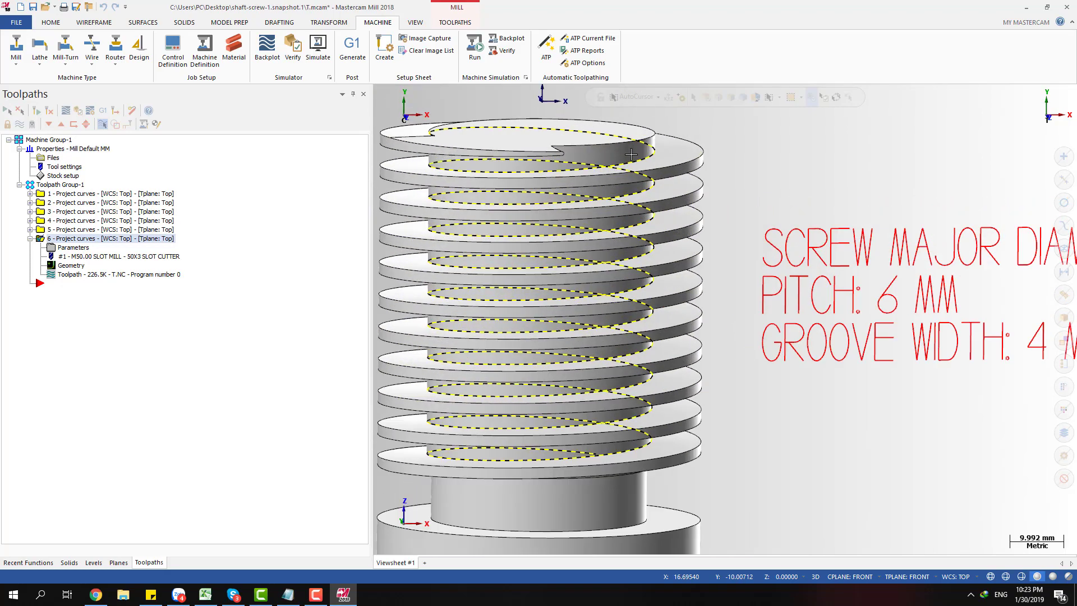
{"action": "scroll", "coordinate": [667, 161], "scroll_direction": "down", "scroll_amount": 2}
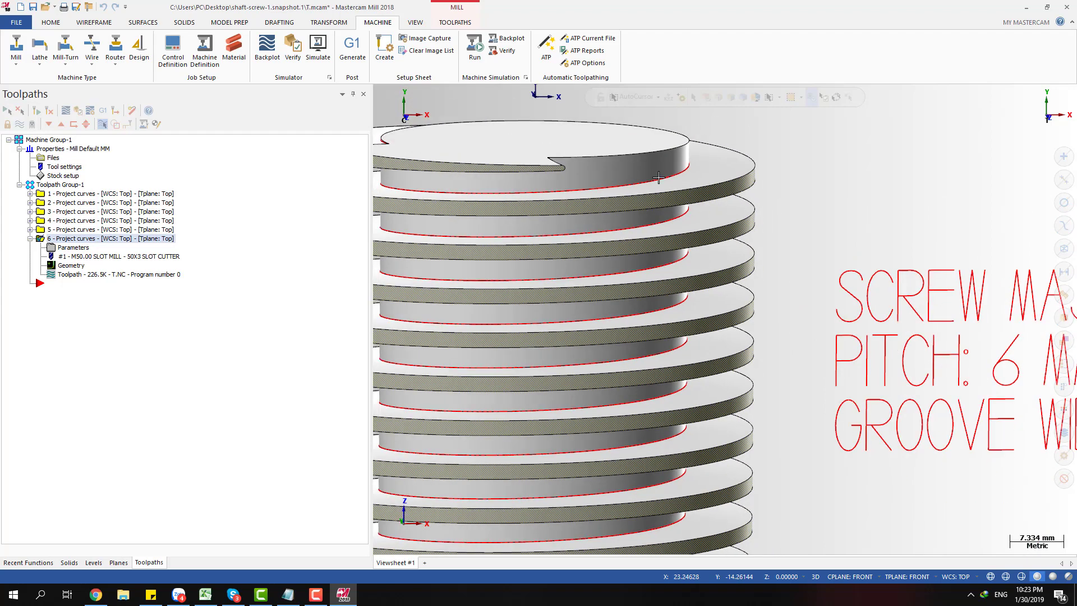
{"action": "key", "text": "alt+2"}
{"action": "scroll", "coordinate": [729, 191], "scroll_direction": "down", "scroll_amount": 2}
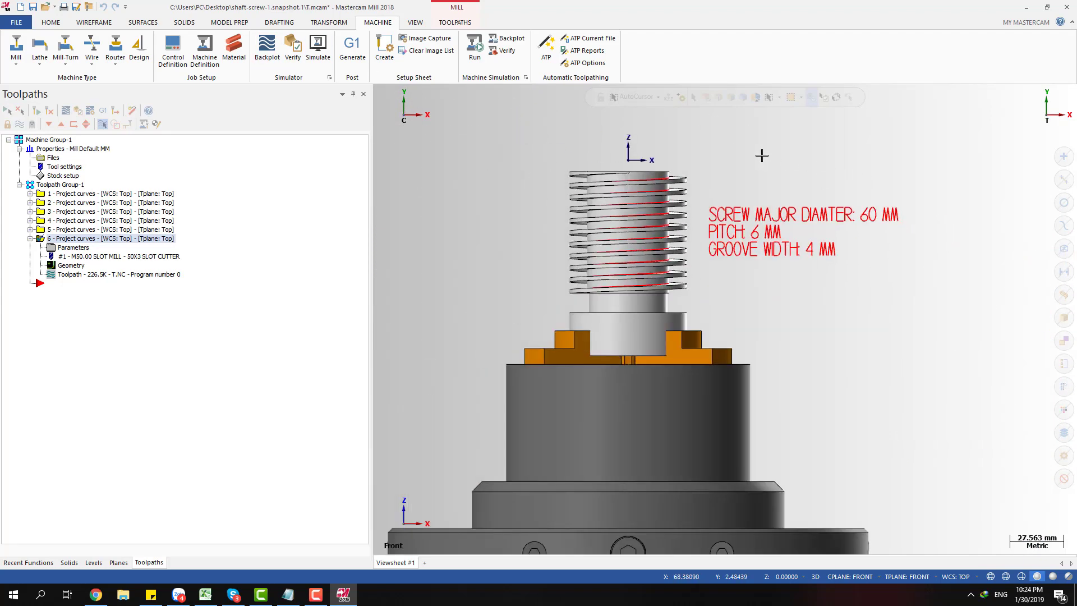
{"action": "middle_click_drag", "start_coordinate": [686, 156], "coordinate": [717, 189]}
{"action": "scroll", "coordinate": [710, 175], "scroll_direction": "down", "scroll_amount": 1}
{"action": "key", "text": "alt+2"}
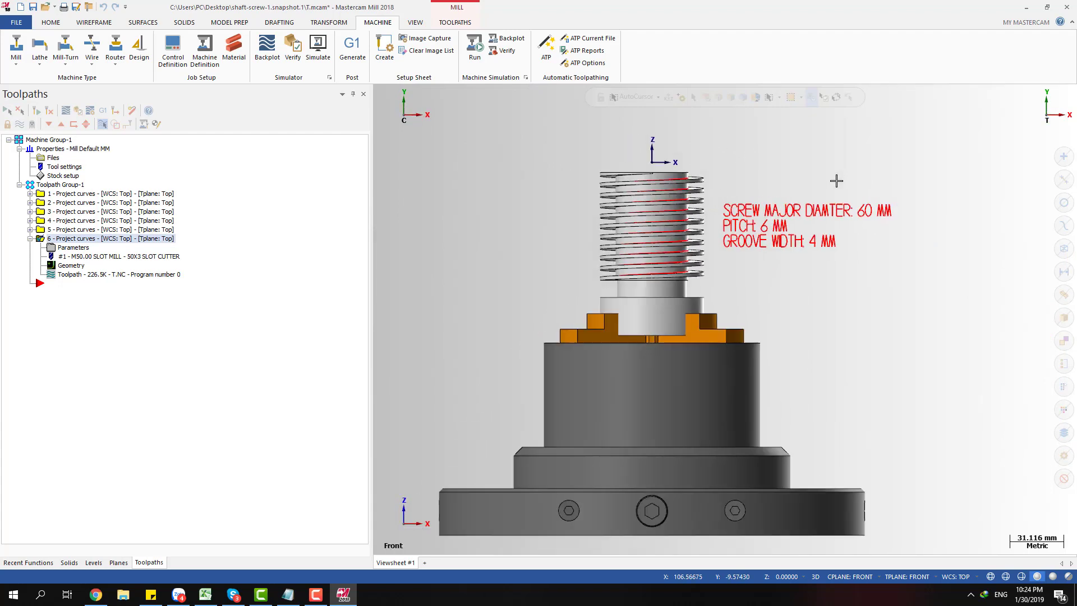
{"action": "scroll", "coordinate": [837, 180], "scroll_direction": "down", "scroll_amount": 2}
{"action": "scroll", "coordinate": [728, 163], "scroll_direction": "up", "scroll_amount": 4}
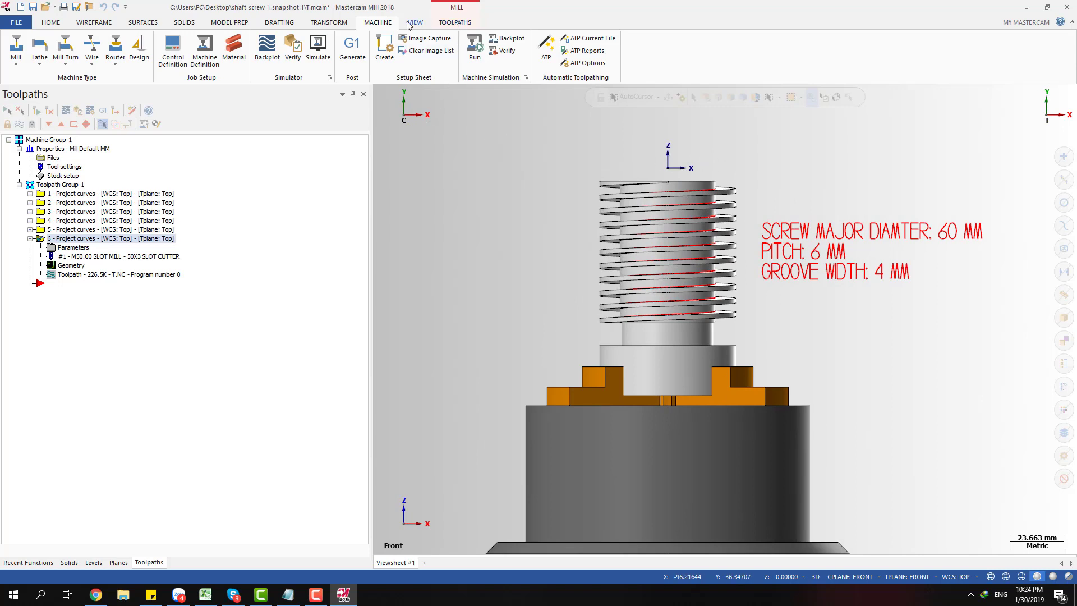
{"action": "left_click", "coordinate": [341, 24]}
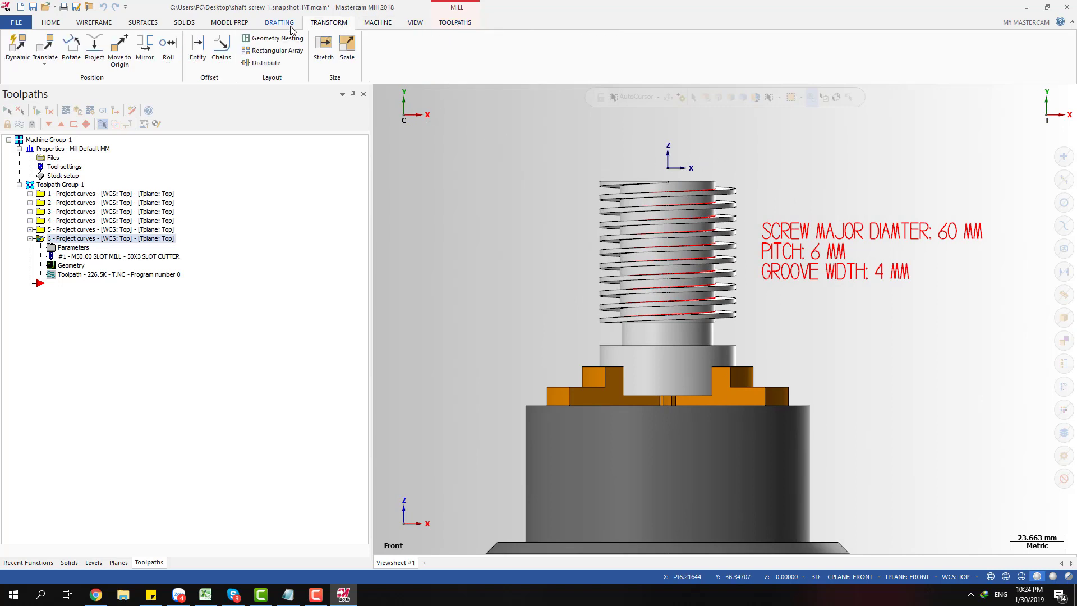
{"action": "scroll", "coordinate": [602, 169], "scroll_direction": "down", "scroll_amount": 2}
{"action": "middle_click_drag", "start_coordinate": [640, 168], "coordinate": [649, 207]}
{"action": "scroll", "coordinate": [649, 207], "scroll_direction": "up", "scroll_amount": 5}
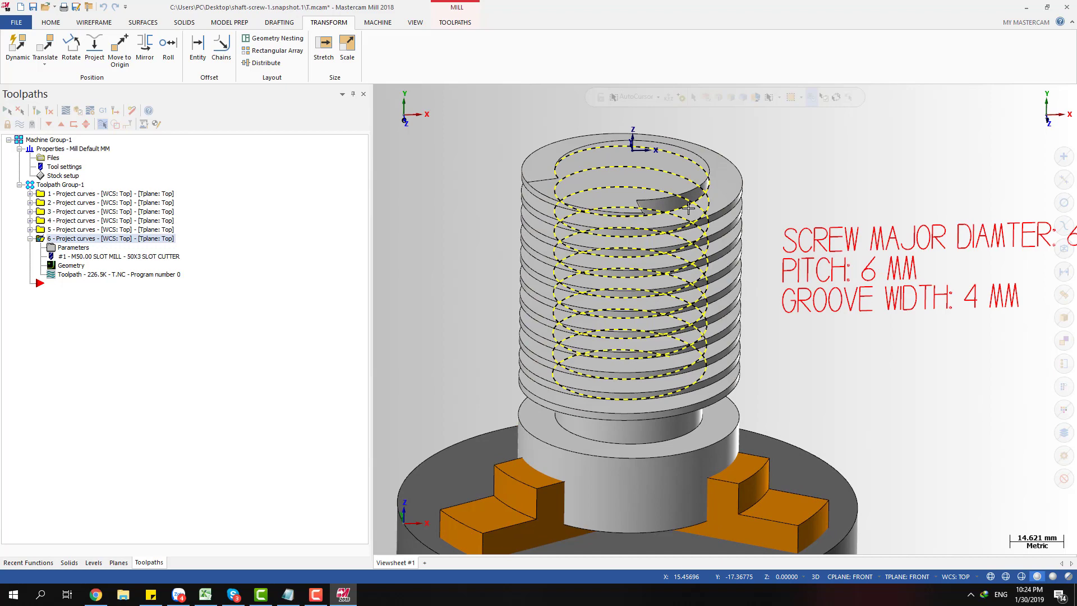
{"action": "key", "text": "alt+t"}
{"action": "scroll", "coordinate": [766, 155], "scroll_direction": "down", "scroll_amount": 1}
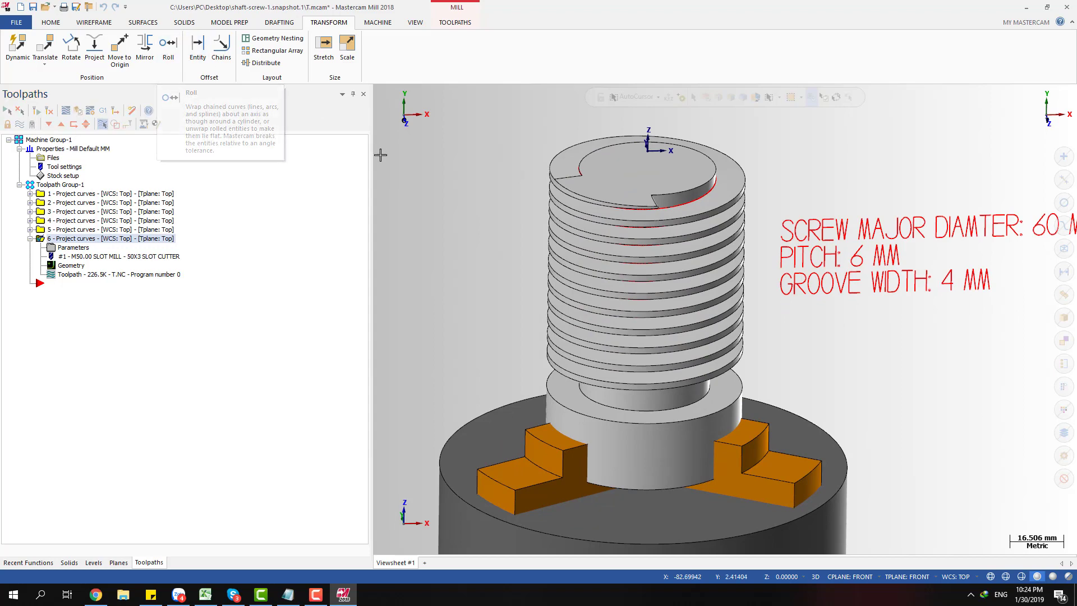
{"action": "key", "text": "alt+2"}
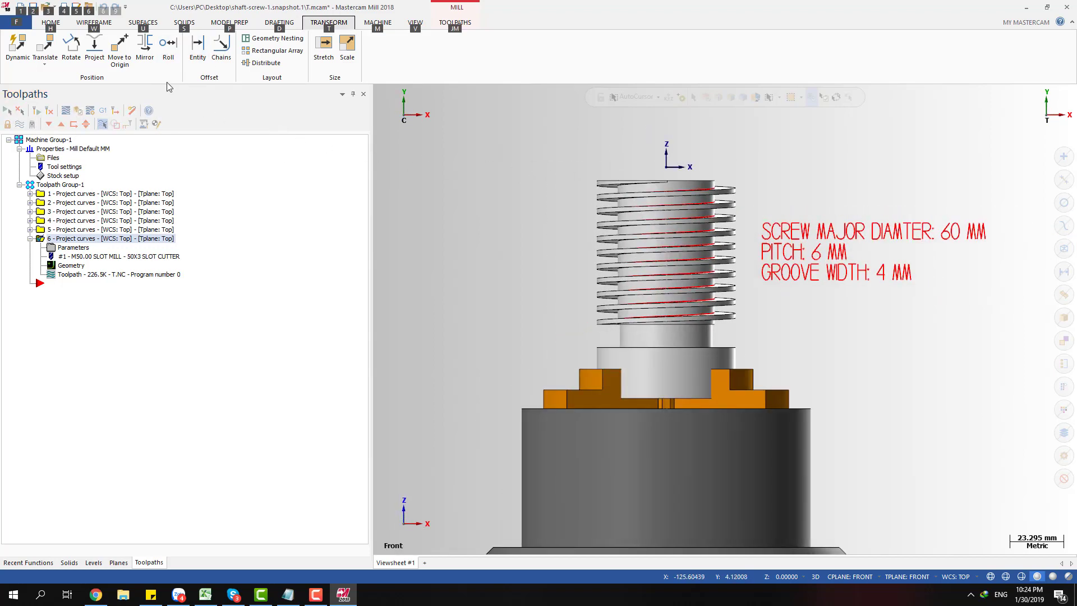
{"action": "left_click", "coordinate": [168, 46]}
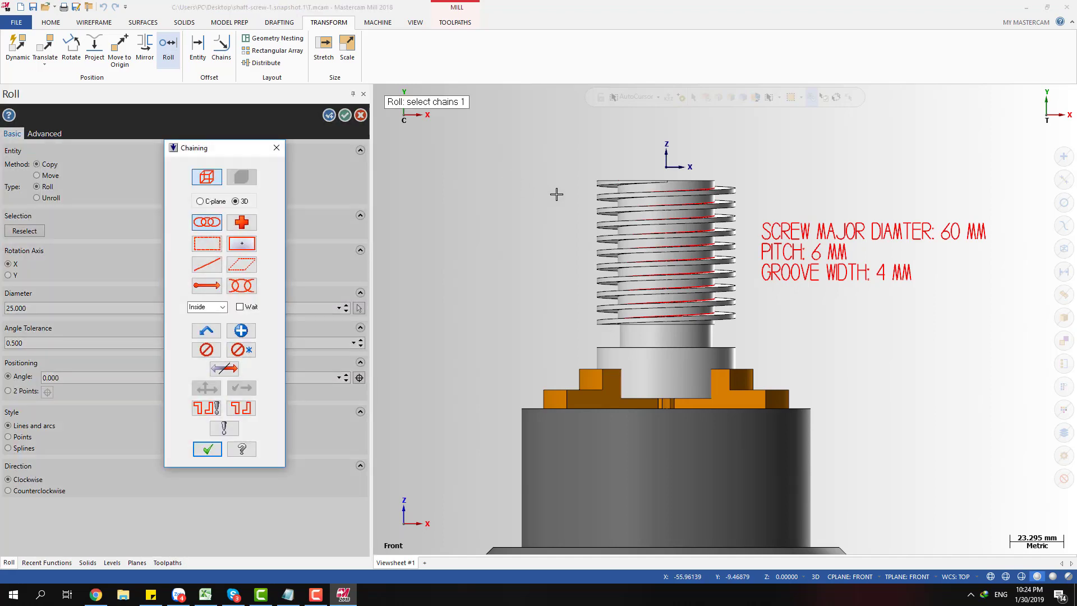
{"action": "middle_click_drag", "start_coordinate": [645, 182], "coordinate": [655, 195]}
{"action": "left_click", "coordinate": [684, 186]}
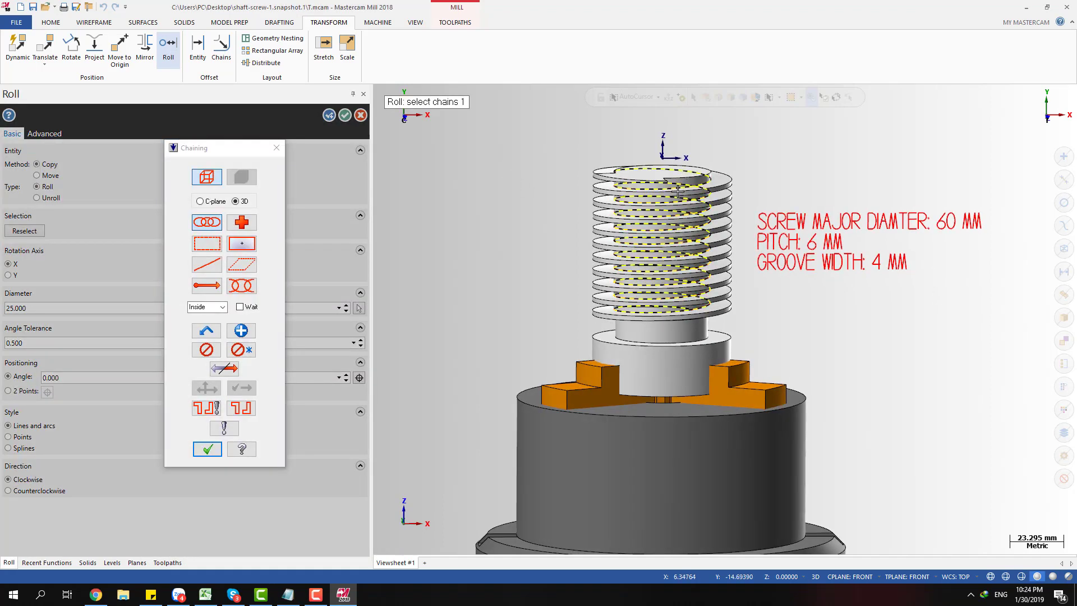
{"action": "left_click", "coordinate": [207, 450]}
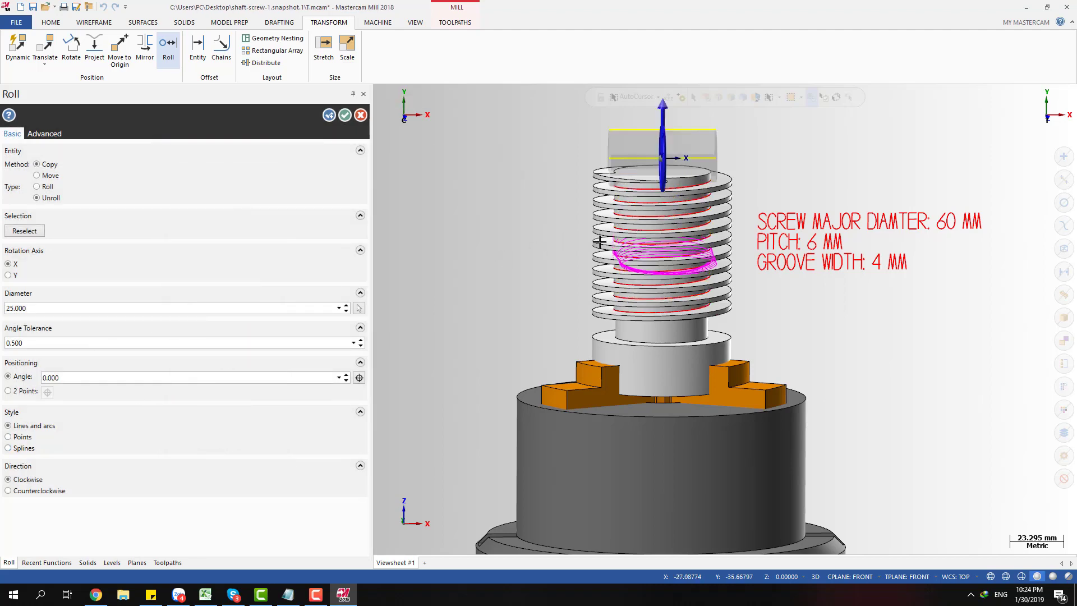
{"action": "key", "text": "alt+2"}
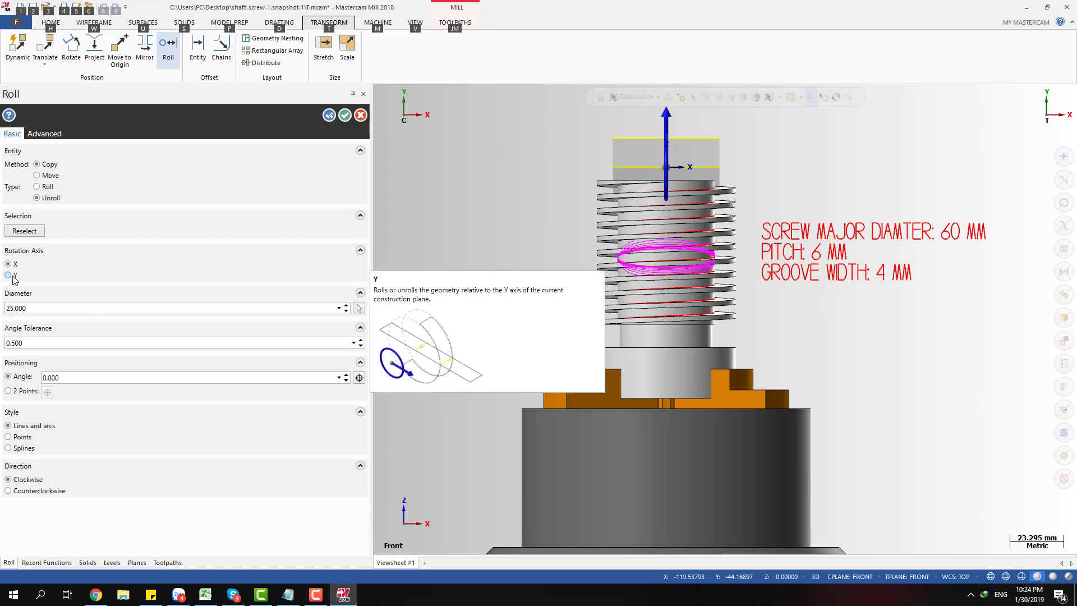
{"action": "left_click", "coordinate": [14, 276]}
{"action": "scroll", "coordinate": [844, 254], "scroll_direction": "down", "scroll_amount": 3}
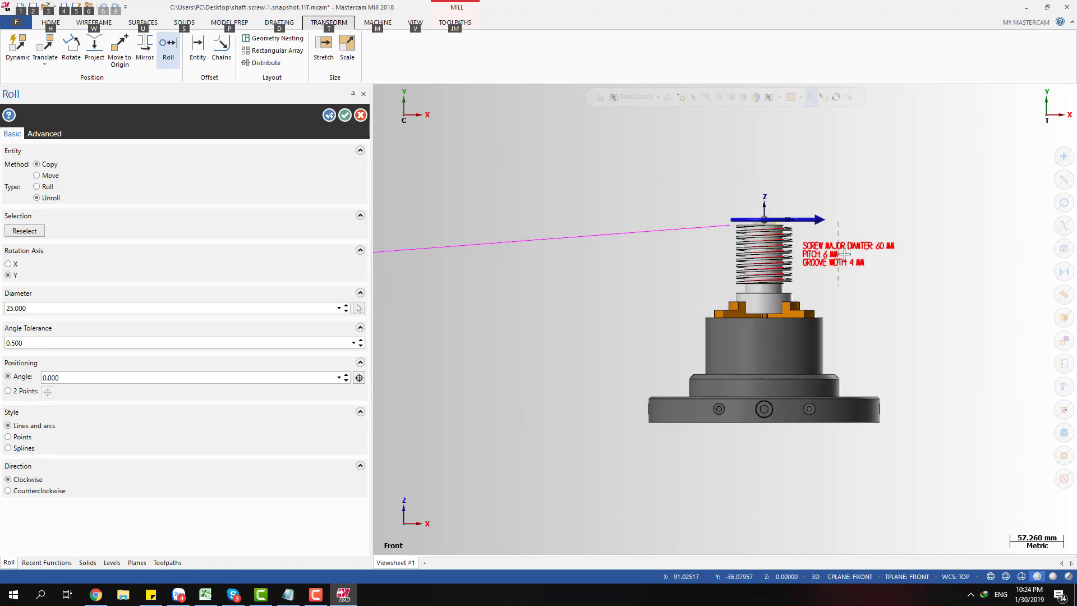
{"action": "scroll", "coordinate": [769, 213], "scroll_direction": "down", "scroll_amount": 4}
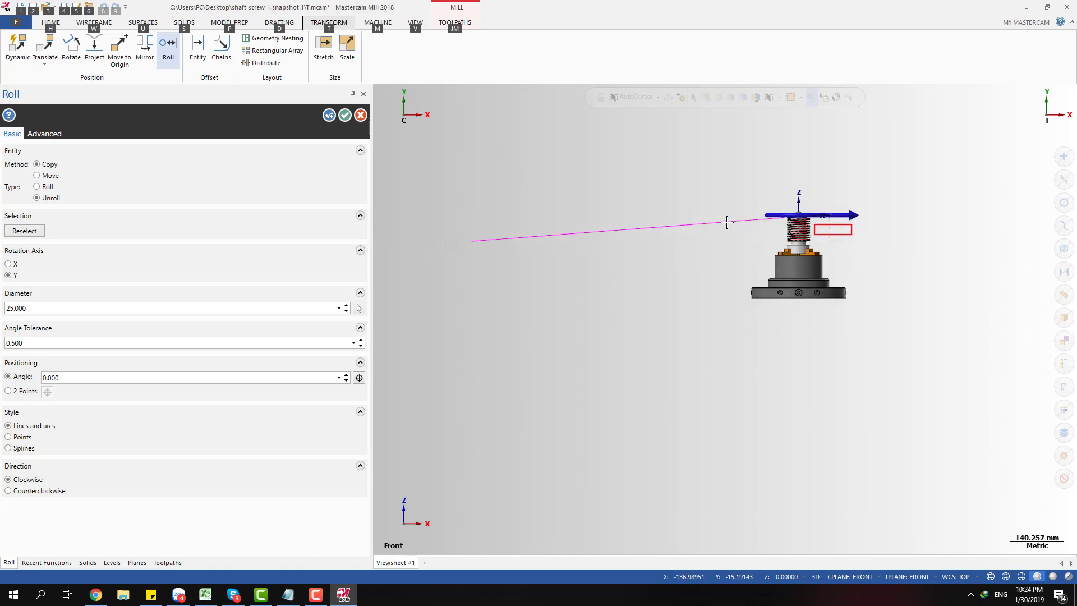
{"action": "scroll", "coordinate": [752, 216], "scroll_direction": "up", "scroll_amount": 1}
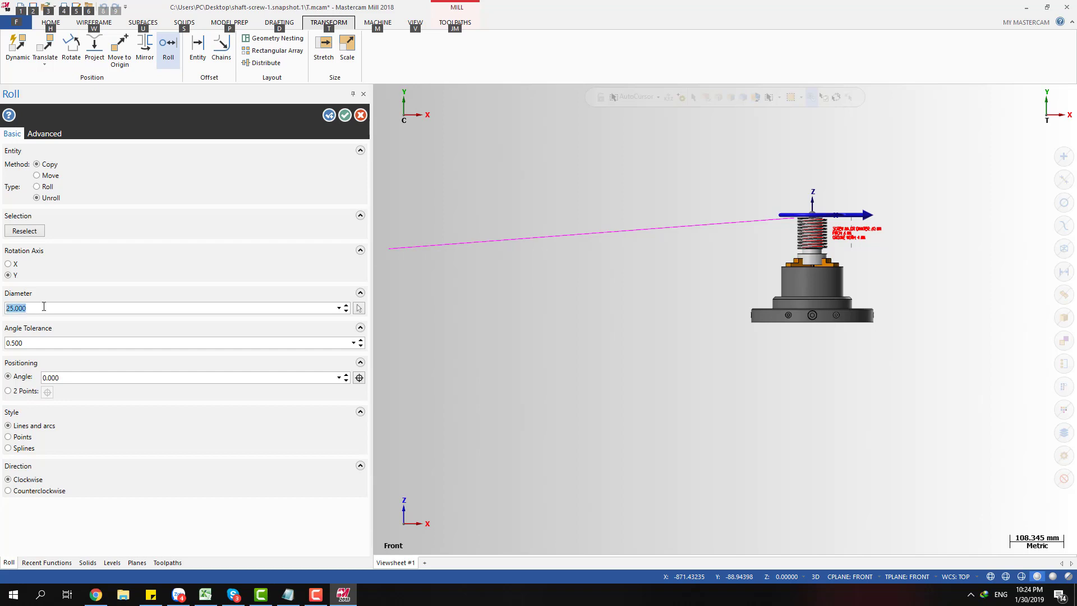
{"action": "middle_click_drag", "start_coordinate": [739, 214], "coordinate": [763, 272]}
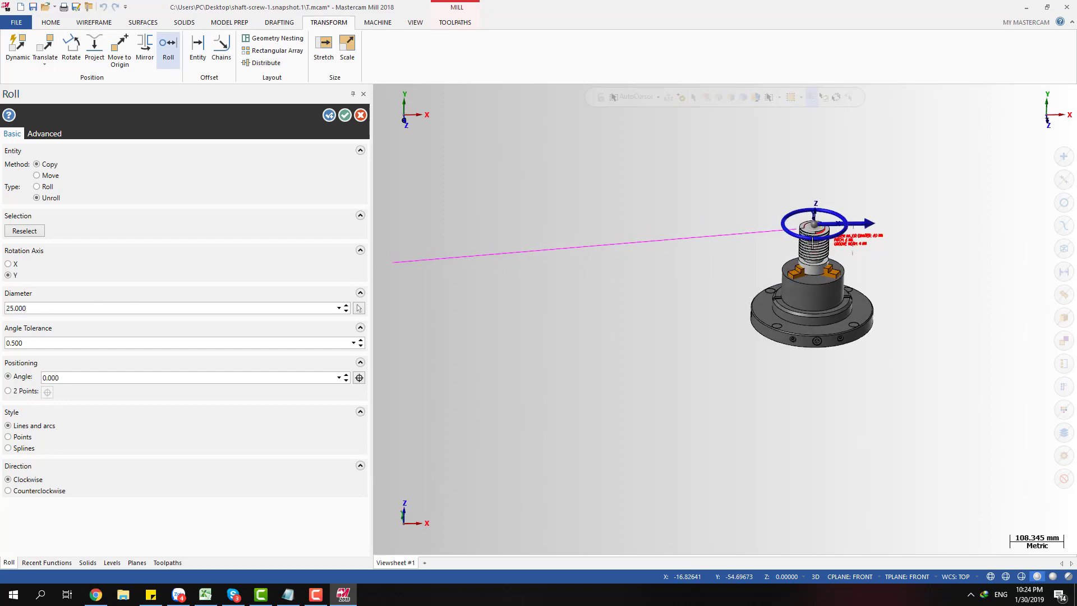
{"action": "scroll", "coordinate": [826, 226], "scroll_direction": "up", "scroll_amount": 6}
{"action": "scroll", "coordinate": [825, 243], "scroll_direction": "up", "scroll_amount": 4}
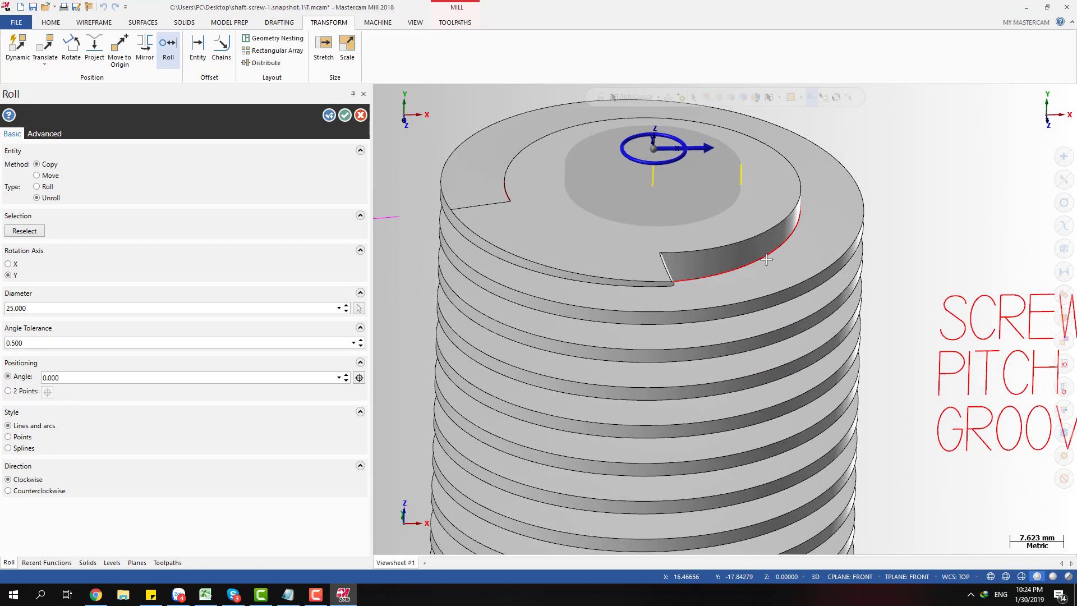
{"action": "left_click", "coordinate": [360, 116]}
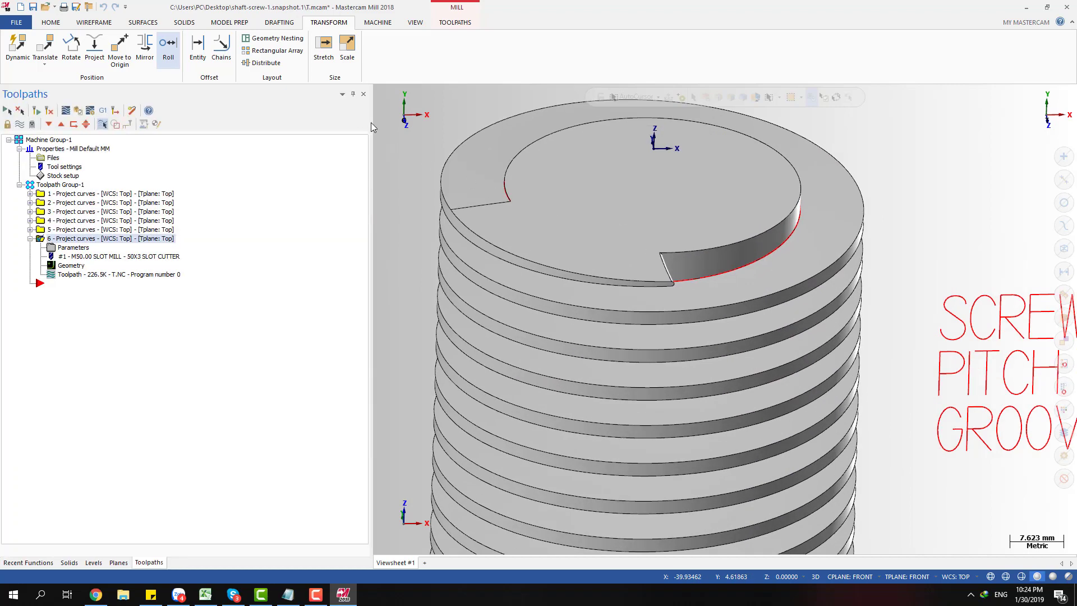
- Measure the diameter of the groove's root face at the screw's upper end with dynamic analysis
{"action": "left_click", "coordinate": [48, 23]}
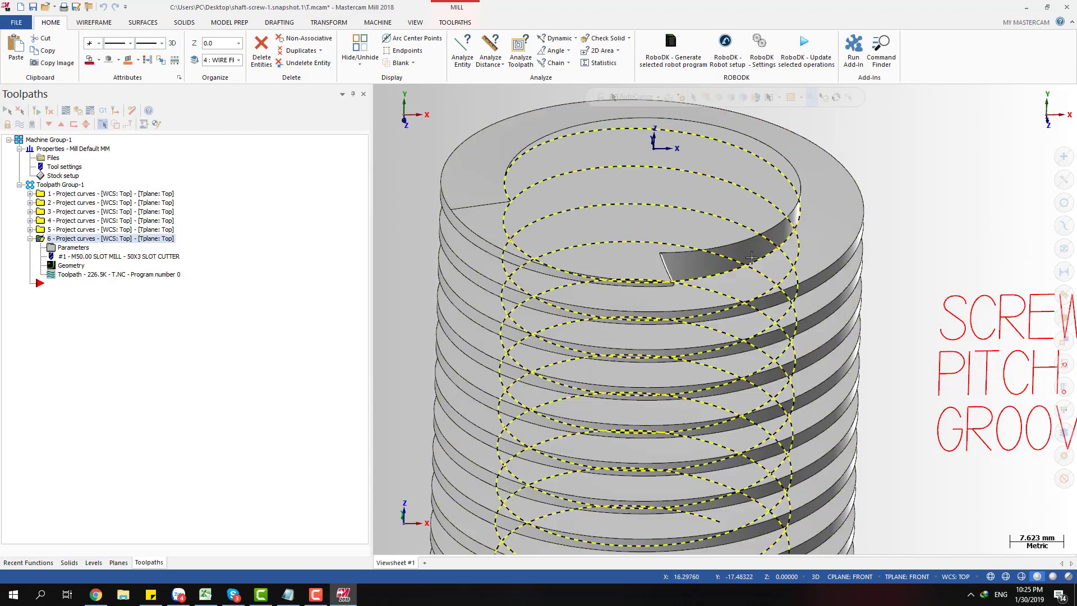
{"action": "left_click", "coordinate": [560, 43]}
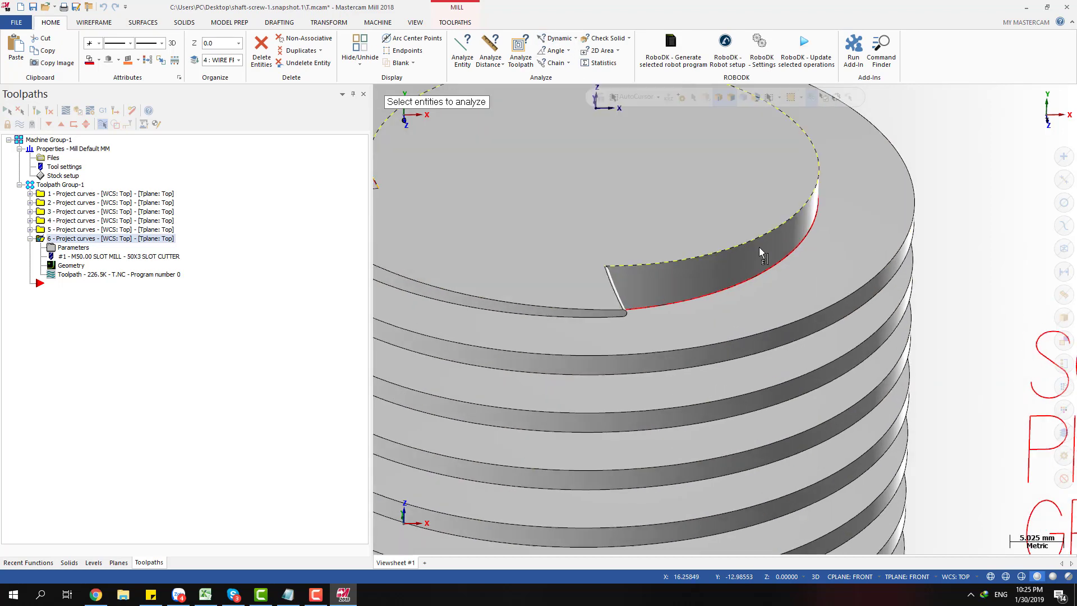
{"action": "scroll", "coordinate": [697, 284], "scroll_direction": "up", "scroll_amount": 2}
{"action": "scroll", "coordinate": [713, 286], "scroll_direction": "up", "scroll_amount": 2}
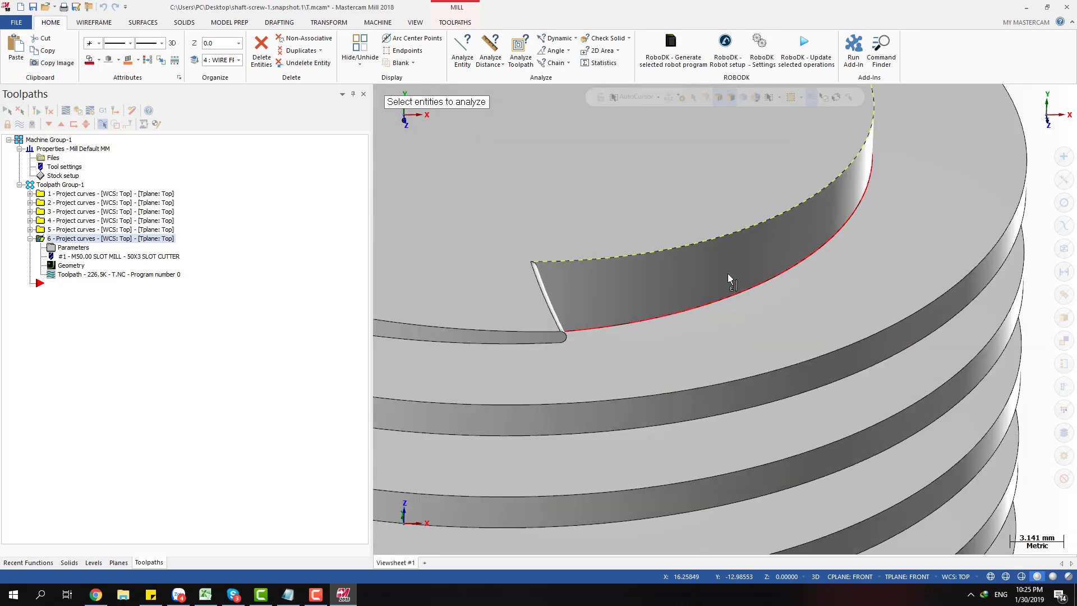
{"action": "left_click", "coordinate": [732, 273]}
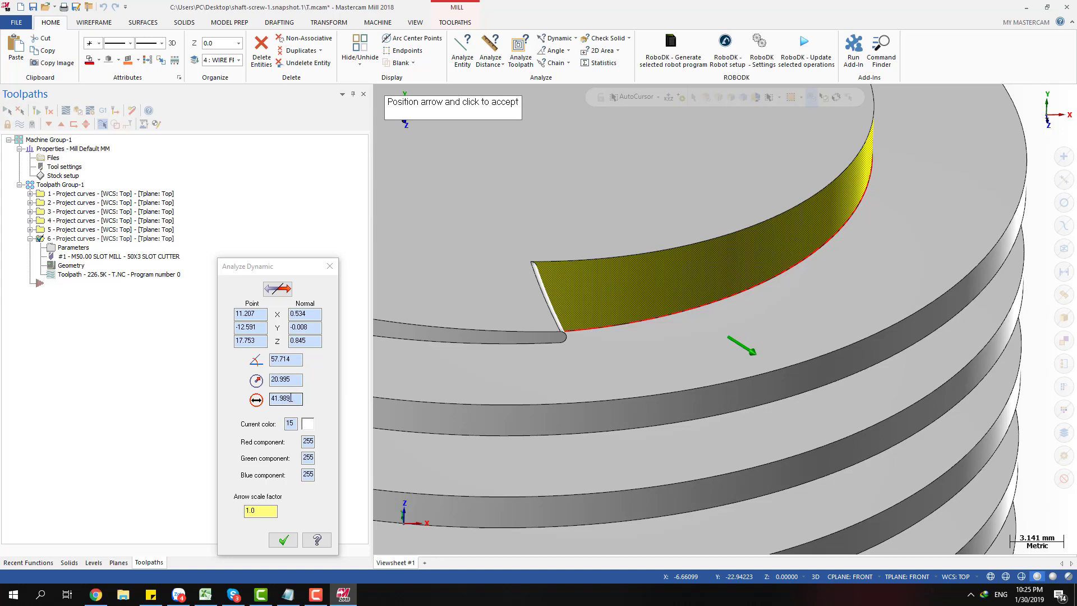
{"action": "left_click_drag", "start_coordinate": [292, 398], "coordinate": [269, 399]}
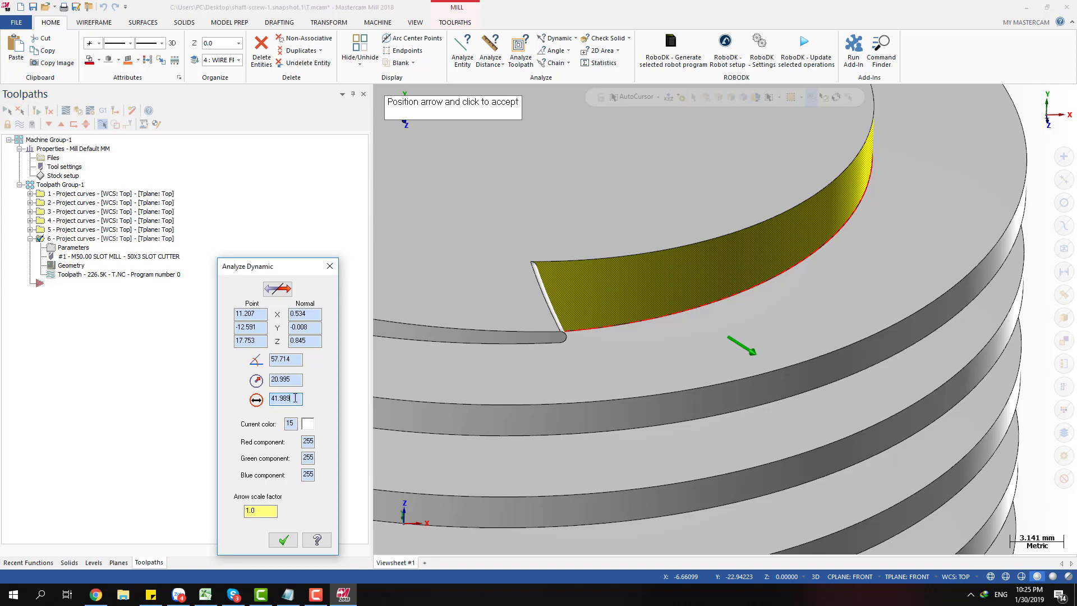
{"action": "scroll", "coordinate": [708, 282], "scroll_direction": "down", "scroll_amount": 1}
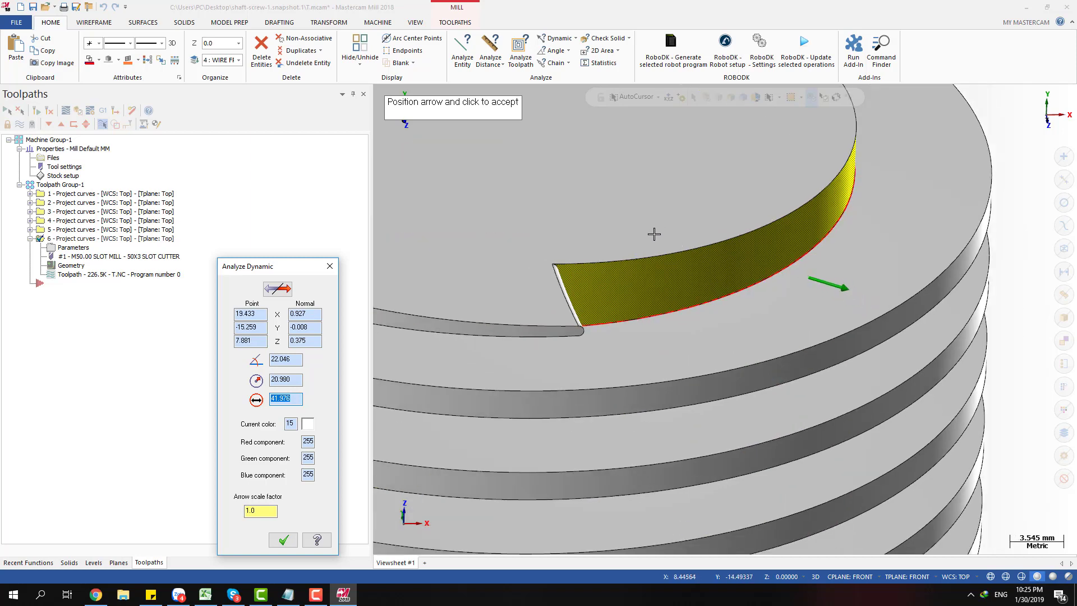
{"action": "left_click", "coordinate": [754, 259]}
{"action": "key", "text": "Escape"}
{"action": "scroll", "coordinate": [754, 282], "scroll_direction": "down", "scroll_amount": 3}
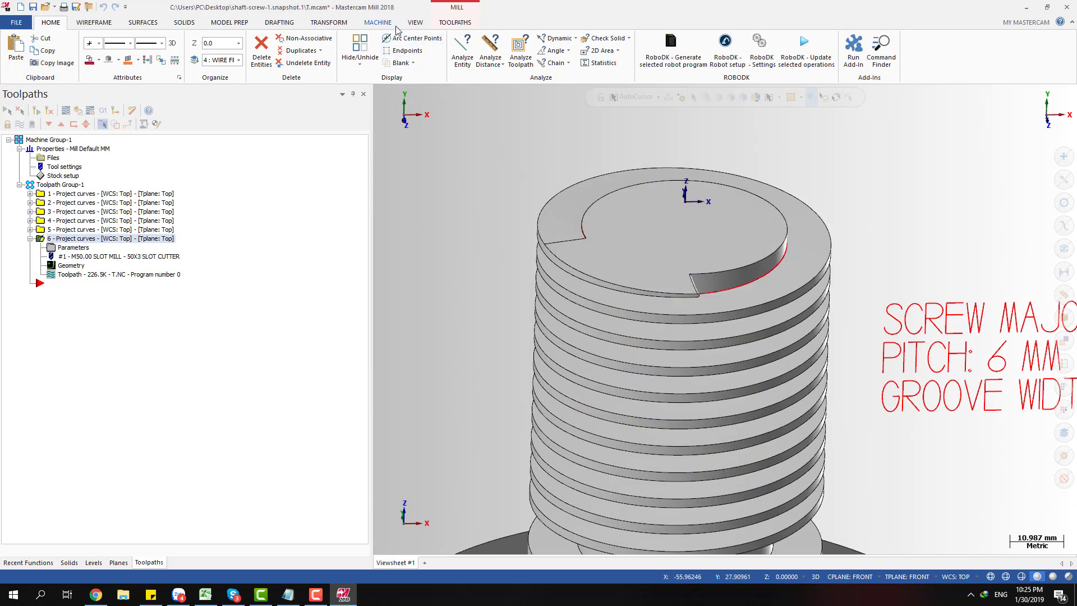
- Start a Roll transform set to unroll a copy, with the helical curve at the groove's root as its chain
{"action": "key", "text": "alt+p"}
{"action": "key", "text": "alt+2"}
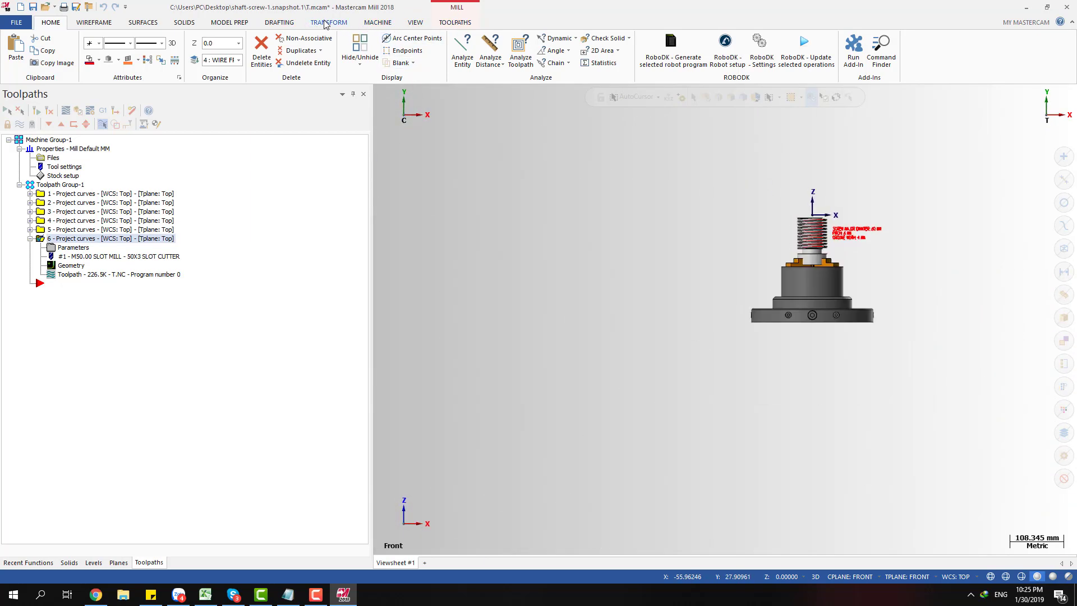
{"action": "left_click", "coordinate": [314, 23]}
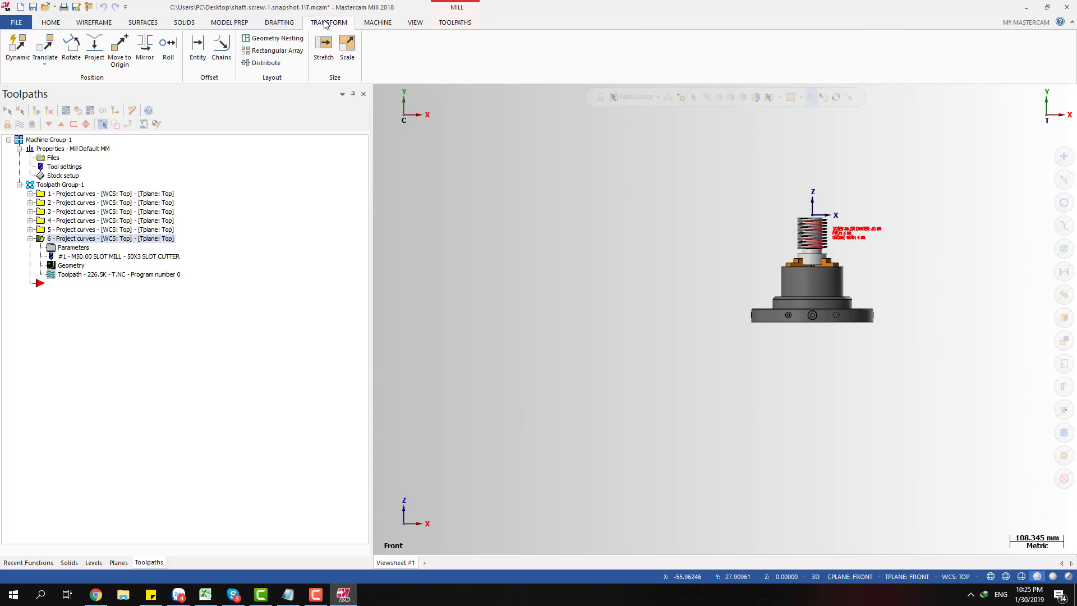
{"action": "left_click", "coordinate": [377, 23]}
{"action": "left_click", "coordinate": [455, 23]}
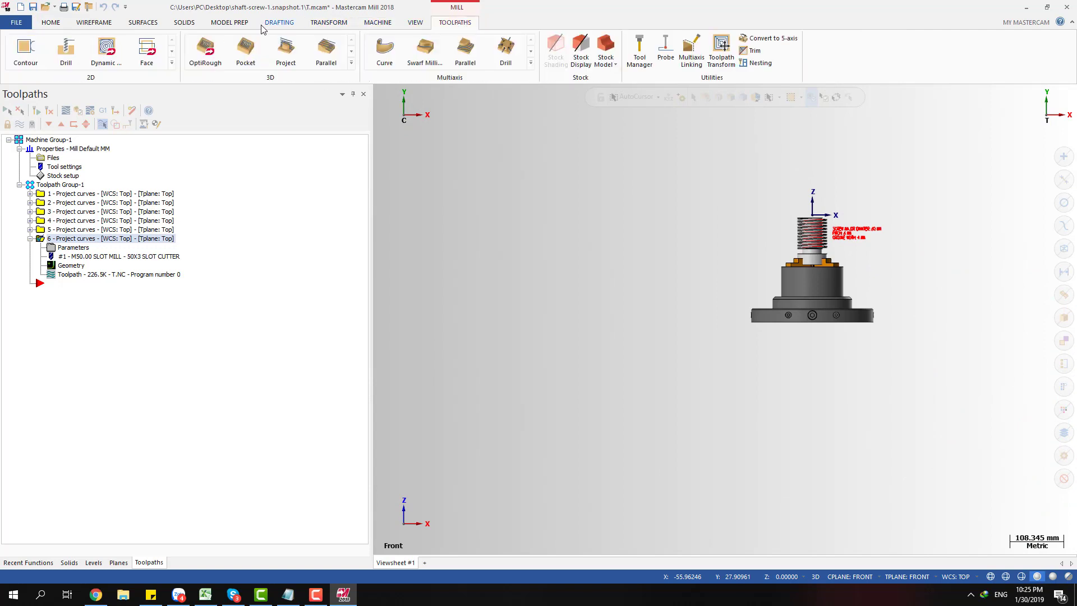
{"action": "left_click", "coordinate": [339, 23]}
{"action": "scroll", "coordinate": [861, 196], "scroll_direction": "up", "scroll_amount": 5}
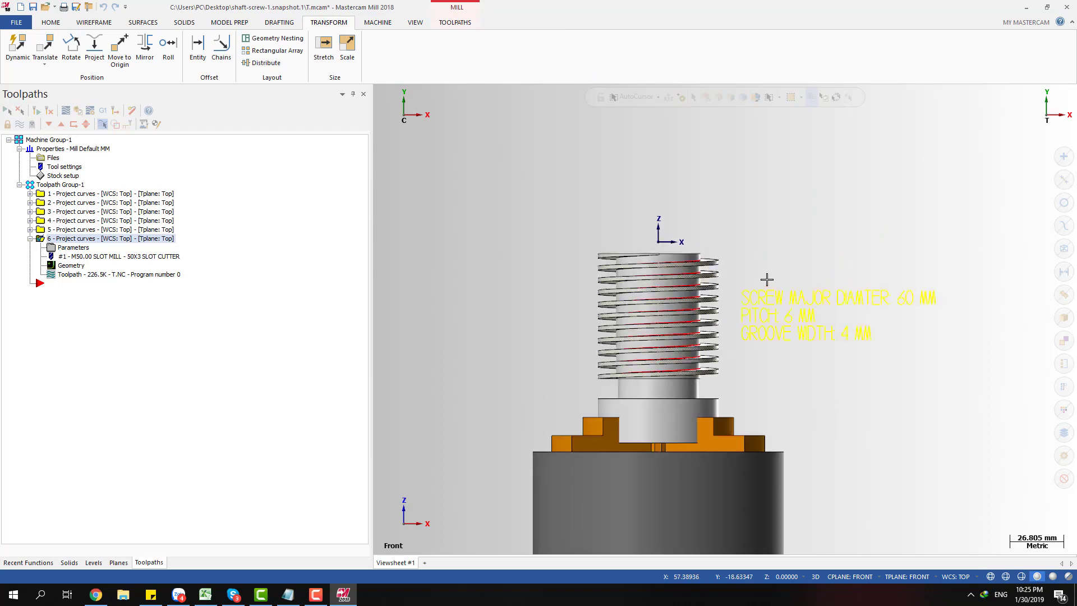
{"action": "left_click", "coordinate": [168, 47]}
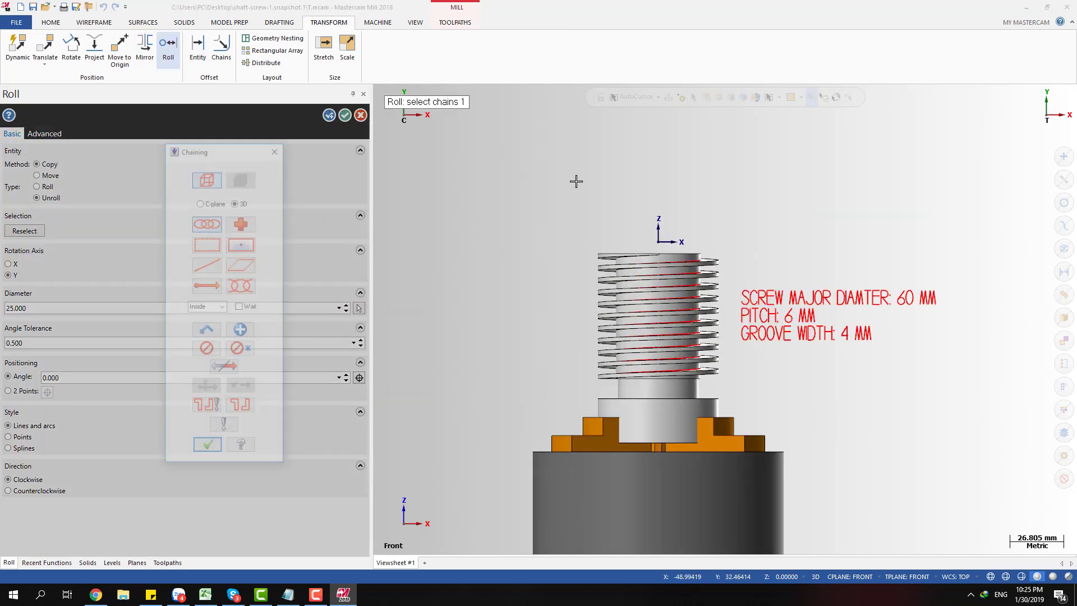
{"action": "middle_click_drag", "start_coordinate": [596, 185], "coordinate": [641, 272]}
{"action": "scroll", "coordinate": [642, 272], "scroll_direction": "up", "scroll_amount": 2}
{"action": "left_click", "coordinate": [642, 272]}
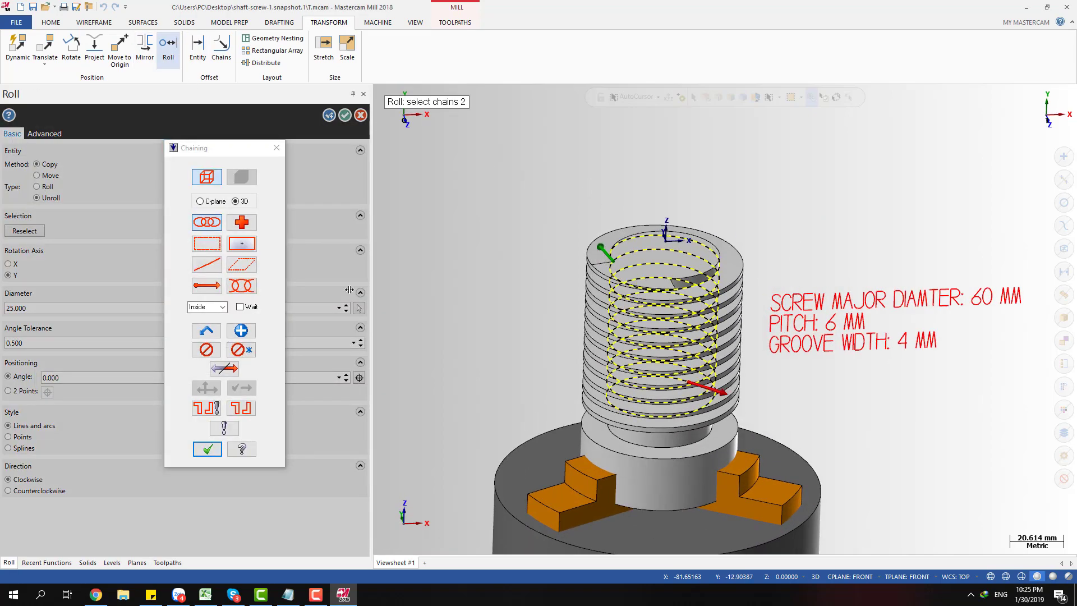
{"action": "left_click", "coordinate": [207, 449]}
- Set the unroll diameter to 42 mm and create the flattened copy of the helical curve
{"action": "key", "text": "alt+2"}
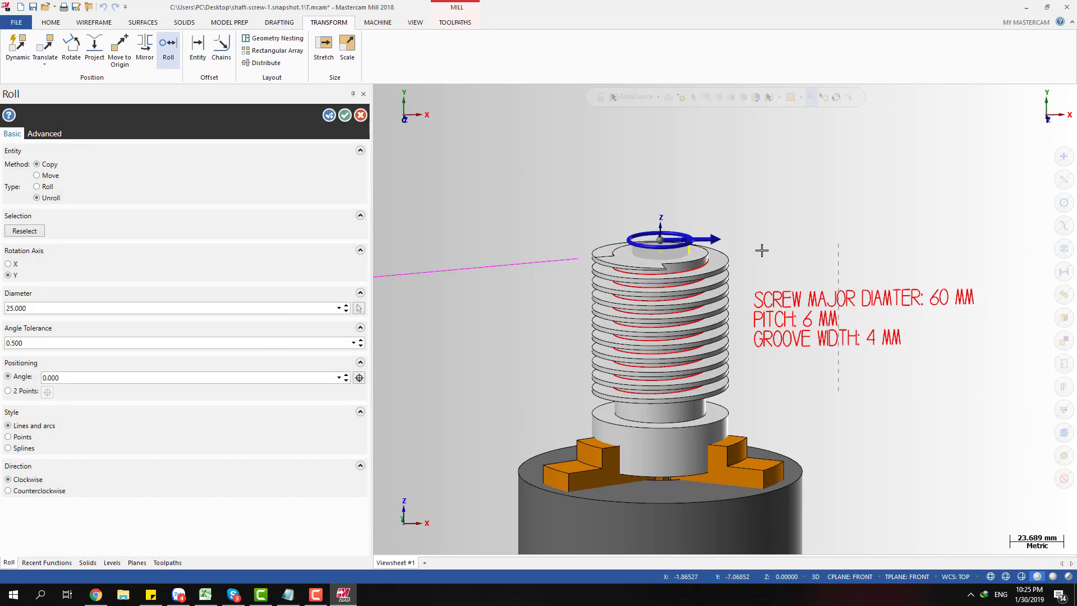
{"action": "left_click", "coordinate": [57, 307]}
{"action": "key", "text": "alt"}
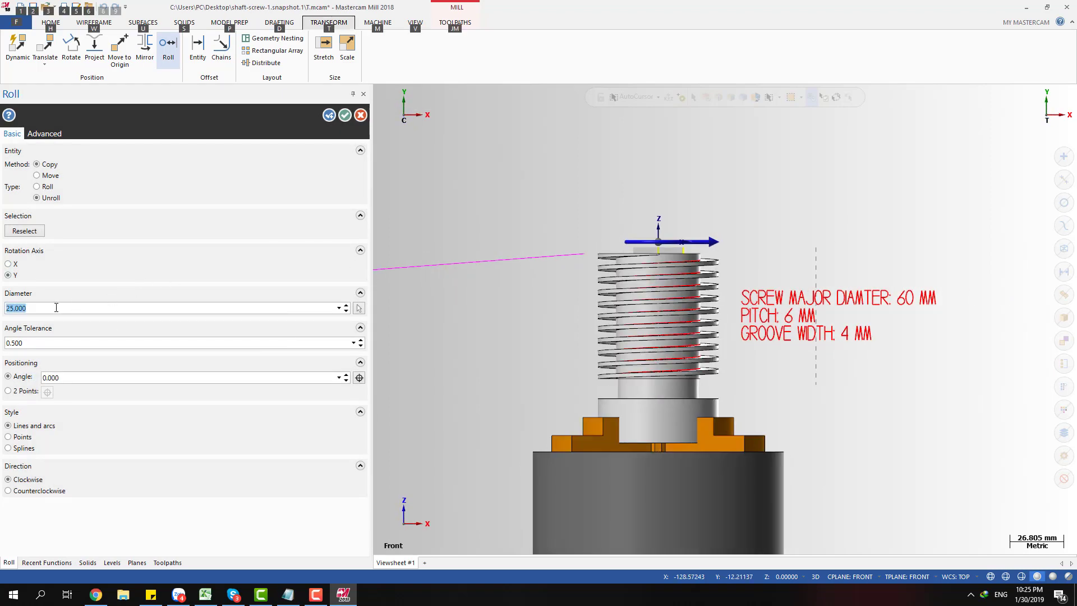
{"action": "type", "text": "42"}
{"action": "key", "text": "Return"}
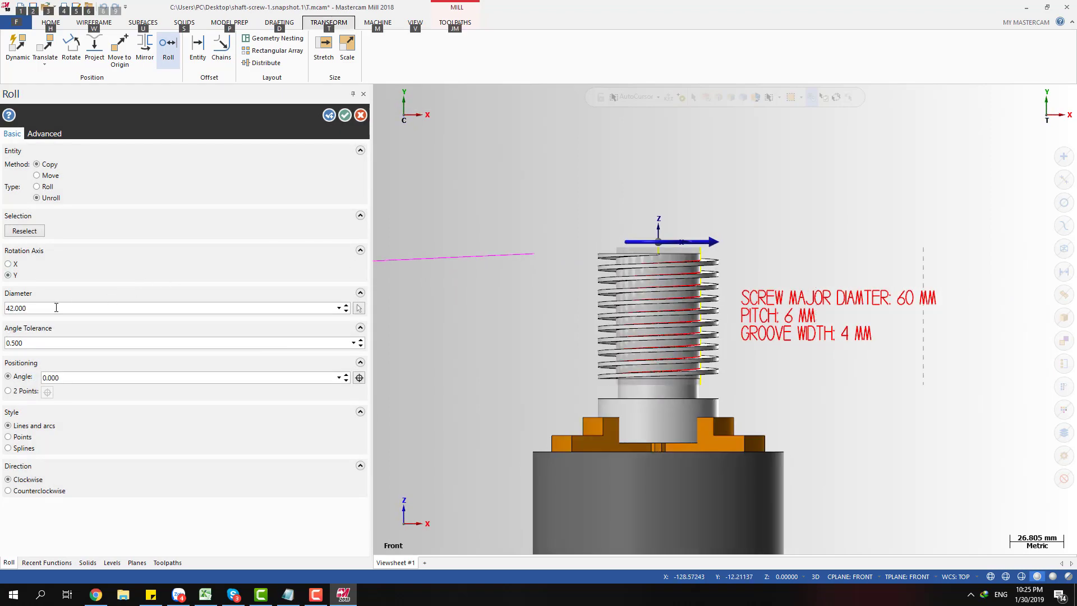
{"action": "left_click", "coordinate": [344, 115]}
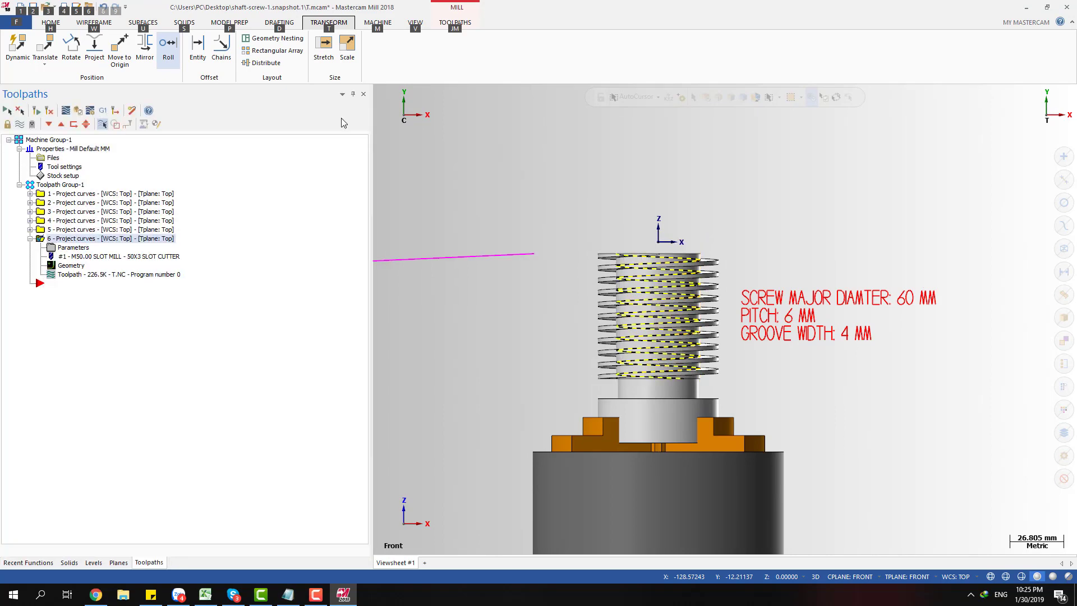
- Draw a horizontal line in the front view from the unrolled curve's far end towards the shaft
{"action": "scroll", "coordinate": [850, 232], "scroll_direction": "down", "scroll_amount": 5}
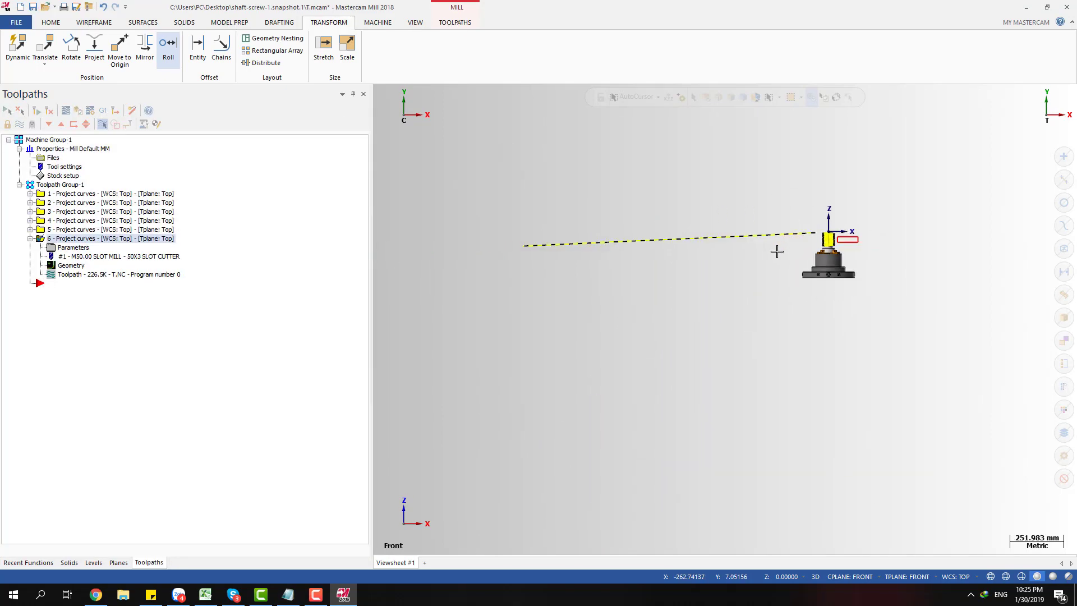
{"action": "mouse_move", "coordinate": [777, 250]}
{"action": "middle_mouse_down"}
{"action": "mouse_move", "coordinate": [789, 264]}
{"action": "mouse_move", "coordinate": [782, 244]}
{"action": "middle_mouse_up"}
{"action": "key", "text": "alt+2"}
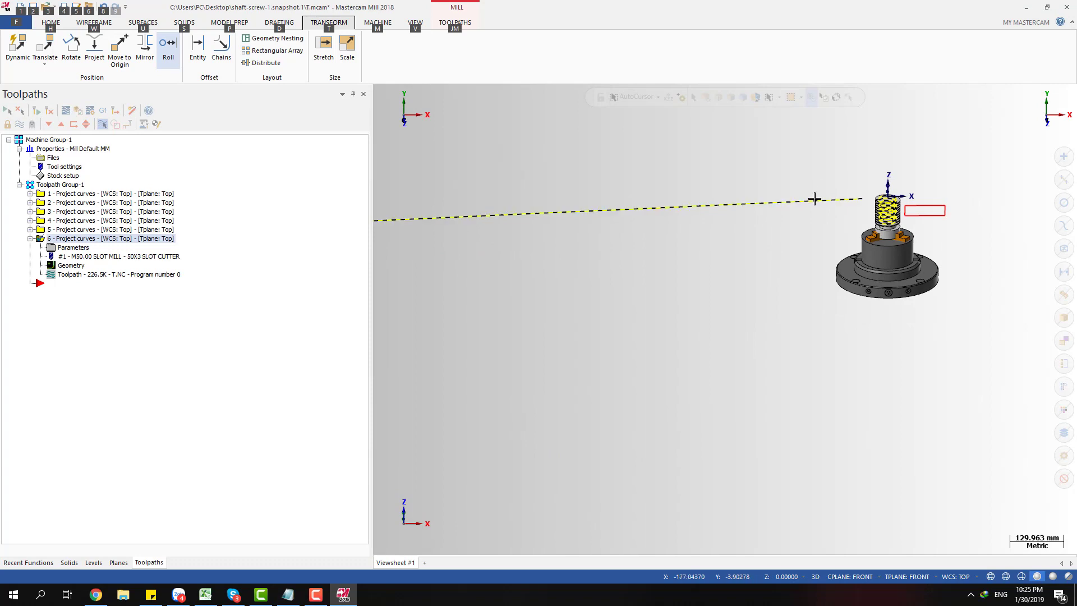
{"action": "scroll", "coordinate": [748, 204], "scroll_direction": "down", "scroll_amount": 4}
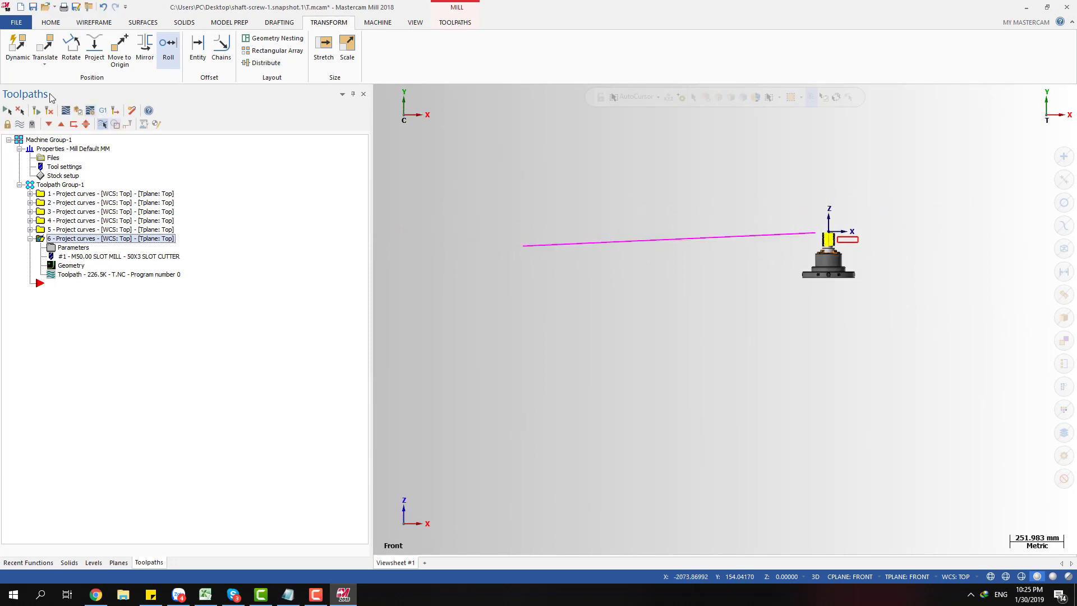
{"action": "left_click", "coordinate": [84, 23]}
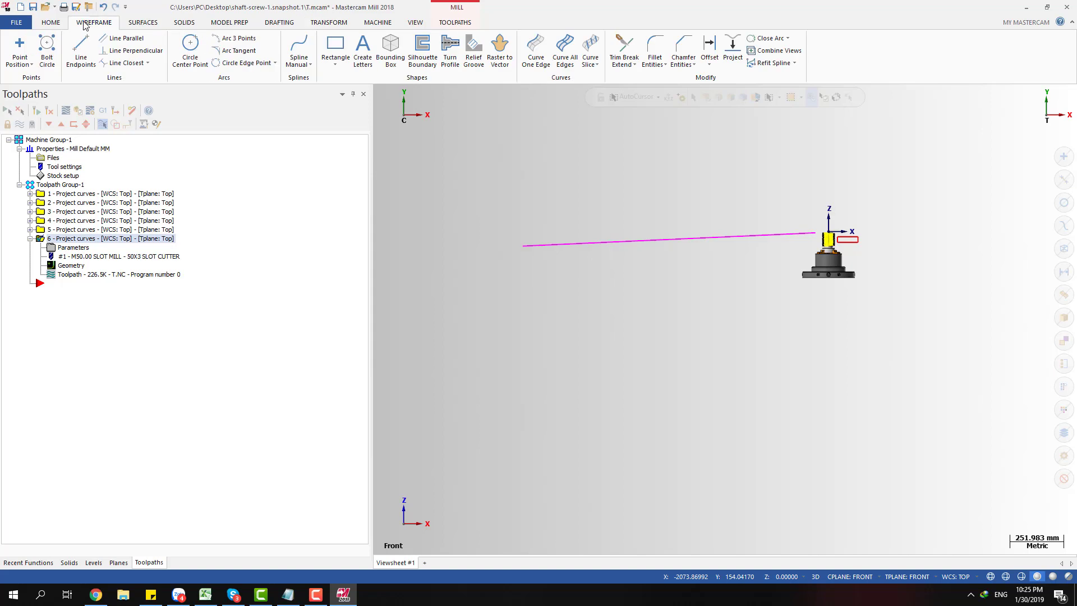
{"action": "left_click", "coordinate": [81, 50]}
{"action": "left_click", "coordinate": [522, 249]}
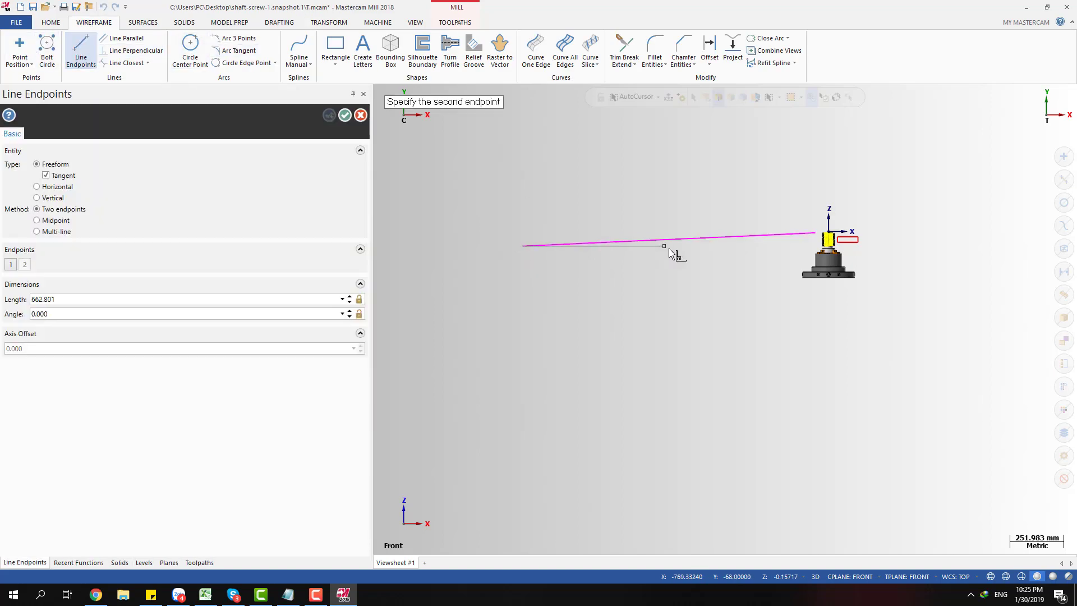
{"action": "left_click", "coordinate": [741, 250]}
{"action": "scroll", "coordinate": [694, 228], "scroll_direction": "up", "scroll_amount": 5}
{"action": "key", "text": "Escape"}
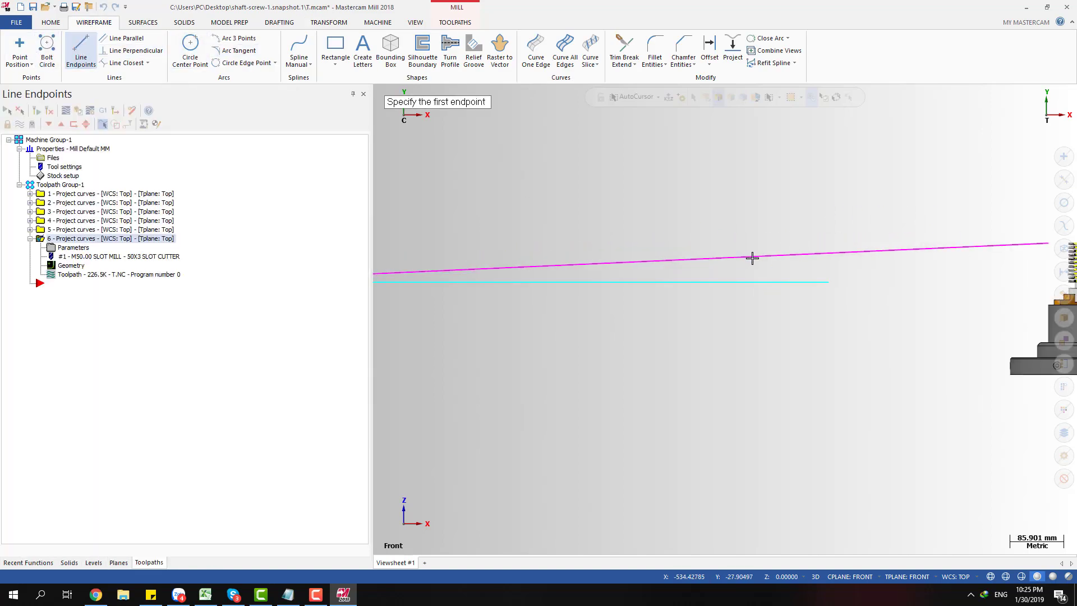
{"action": "left_click", "coordinate": [743, 282]}
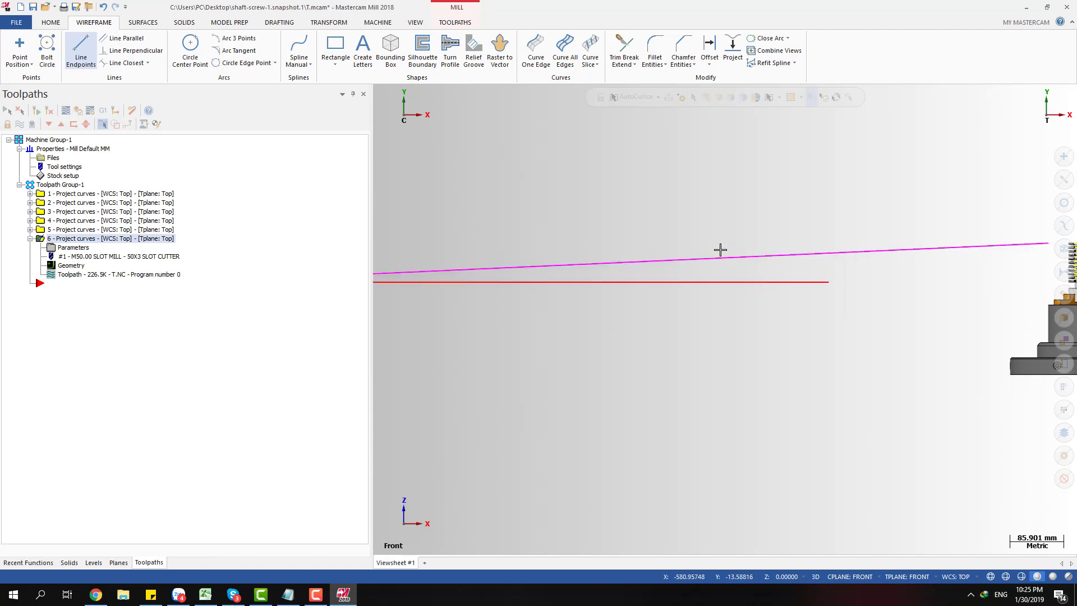
- Measure the angle between the unrolled curve and the horizontal line, and close the analysis
{"action": "scroll", "coordinate": [644, 281], "scroll_direction": "down", "scroll_amount": 3}
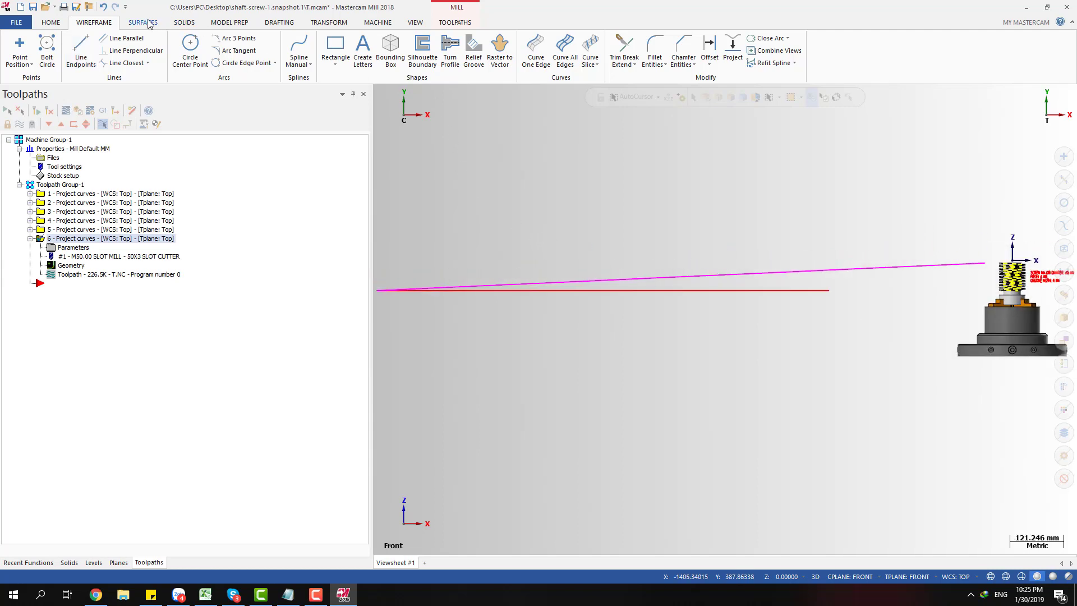
{"action": "left_click", "coordinate": [50, 22]}
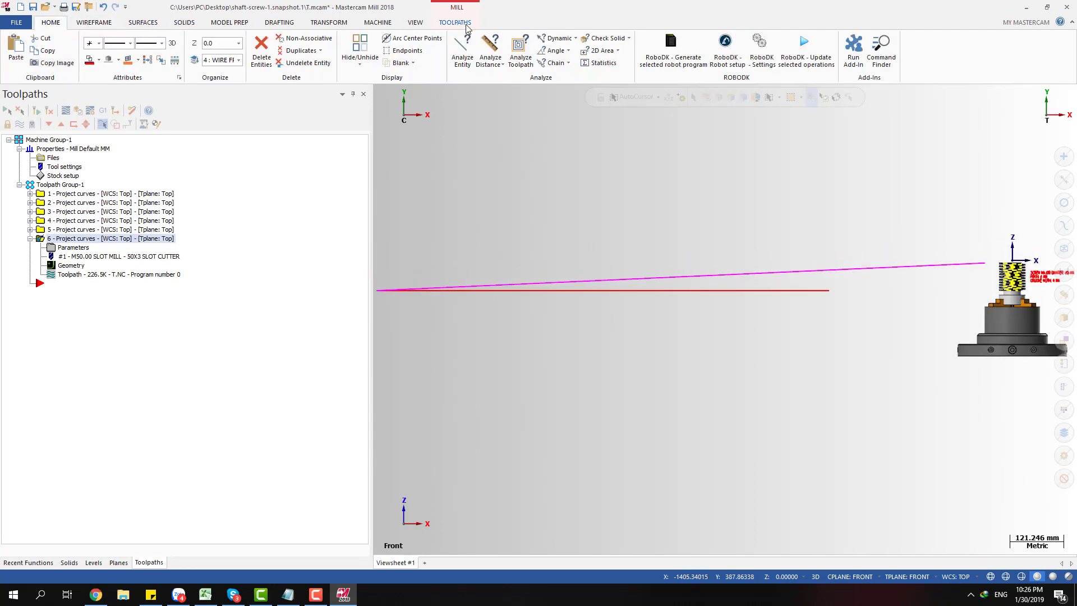
{"action": "left_click", "coordinate": [556, 50]}
{"action": "left_click", "coordinate": [665, 276]}
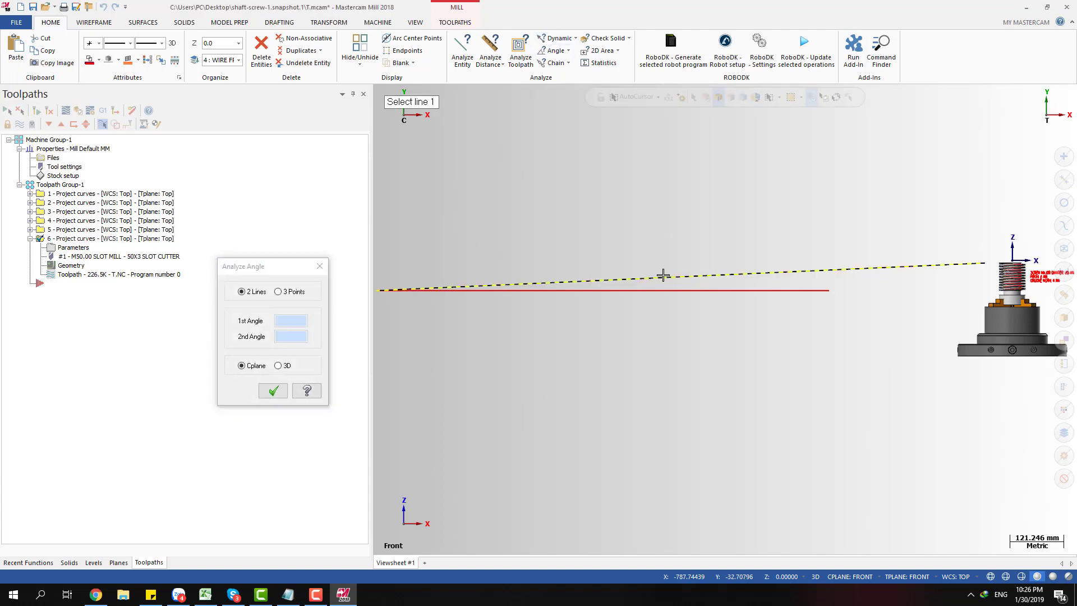
{"action": "left_click", "coordinate": [680, 290]}
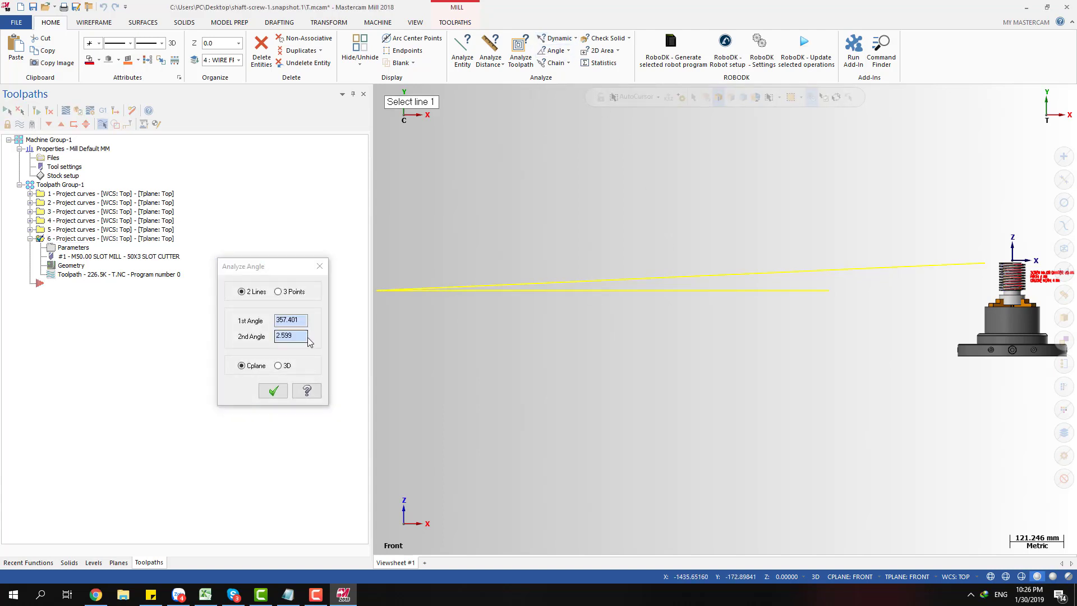
{"action": "left_click", "coordinate": [278, 336]}
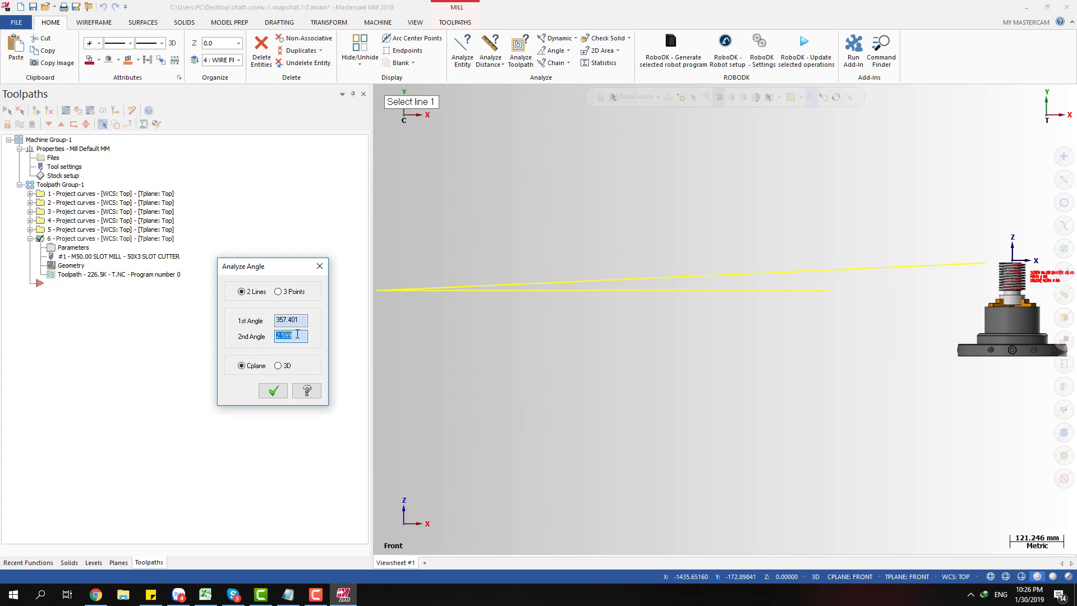
{"action": "left_click_drag", "start_coordinate": [297, 335], "coordinate": [275, 334]}
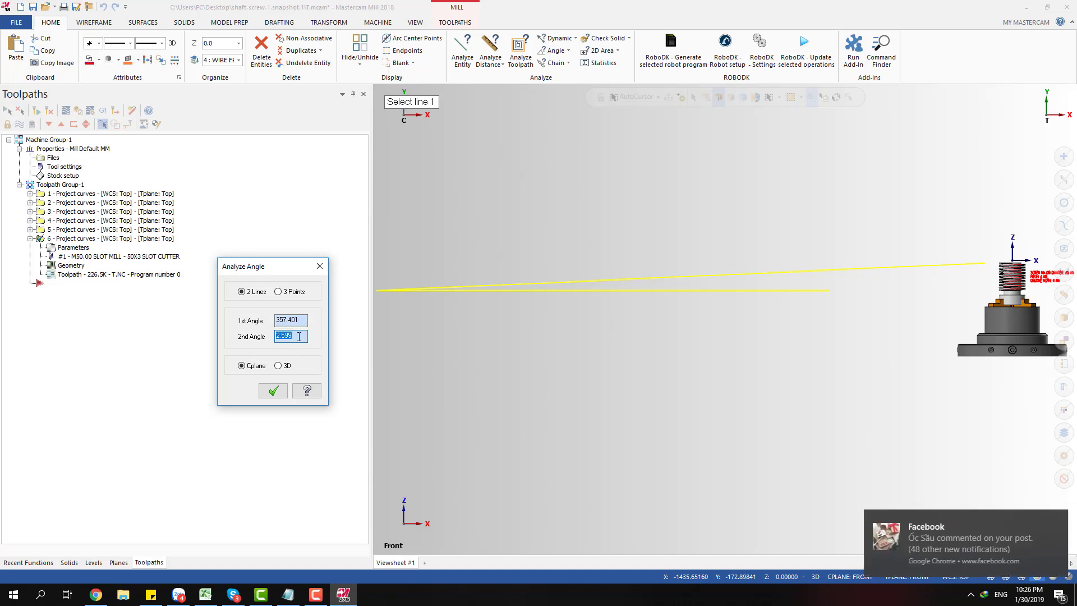
{"action": "left_click", "coordinate": [1057, 522]}
{"action": "left_click", "coordinate": [740, 423]}
{"action": "key", "text": "Escape"}
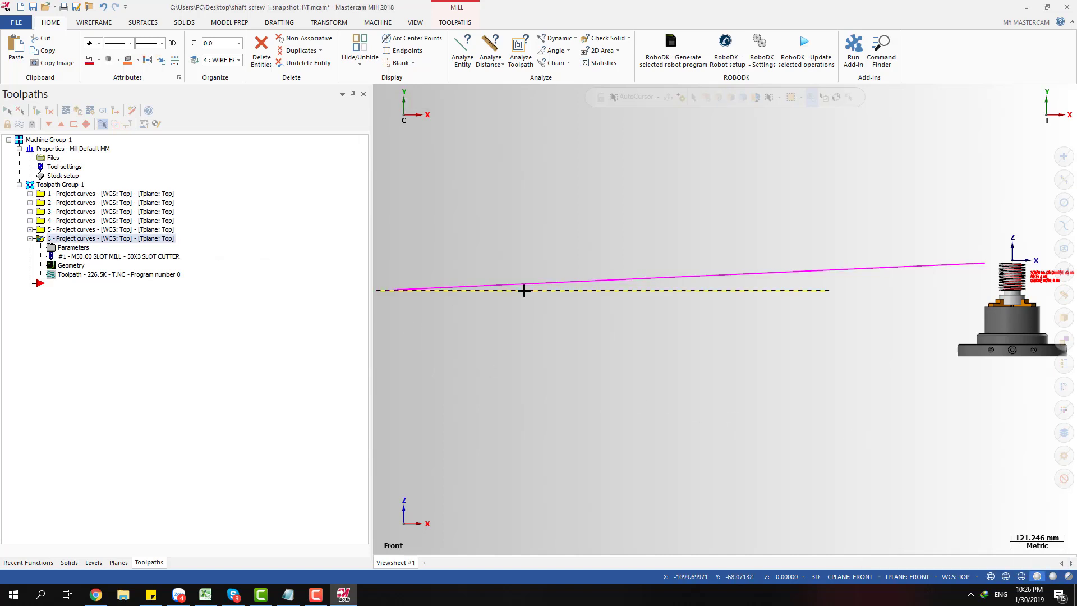
- Delete the horizontal line and the unrolled copy of the helical curve
{"action": "scroll", "coordinate": [650, 280], "scroll_direction": "down", "scroll_amount": 3}
{"action": "scroll", "coordinate": [825, 284], "scroll_direction": "up", "scroll_amount": 5}
{"action": "scroll", "coordinate": [917, 256], "scroll_direction": "down", "scroll_amount": 3}
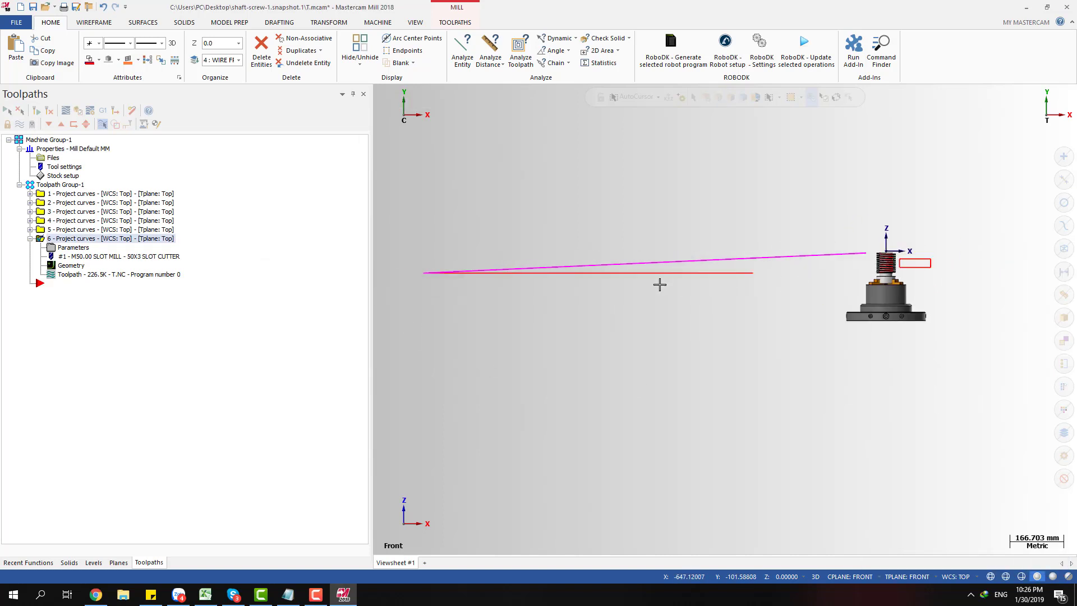
{"action": "left_click", "coordinate": [664, 274]}
{"action": "left_click", "coordinate": [670, 258]}
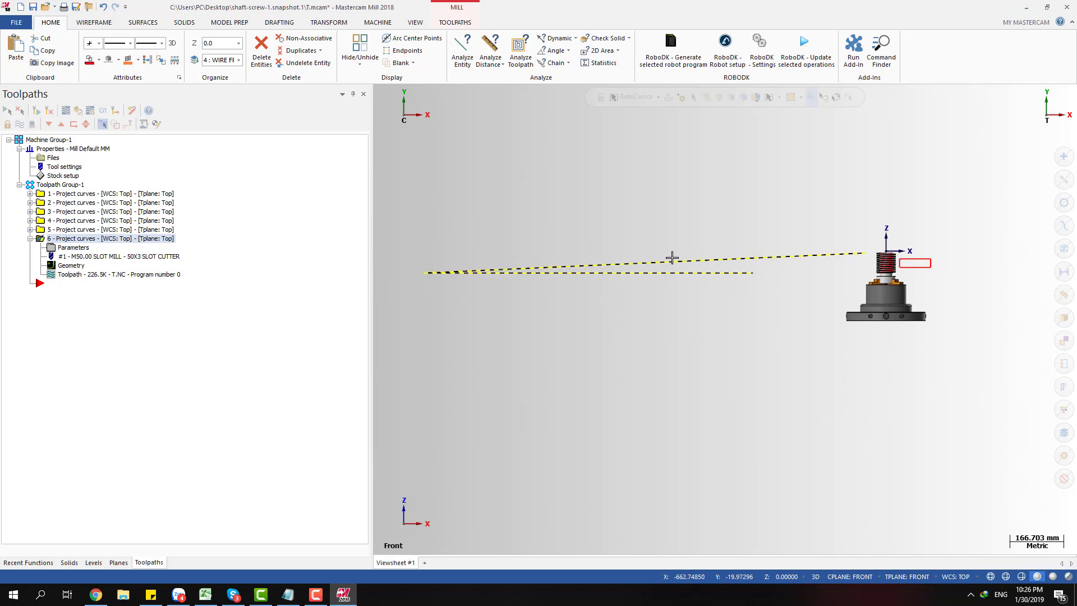
{"action": "key", "text": "Delete"}
- Recheck the diameter of the groove's root face near the screw's top with dynamic analysis, sampling different points on the face
{"action": "scroll", "coordinate": [803, 286], "scroll_direction": "up", "scroll_amount": 8}
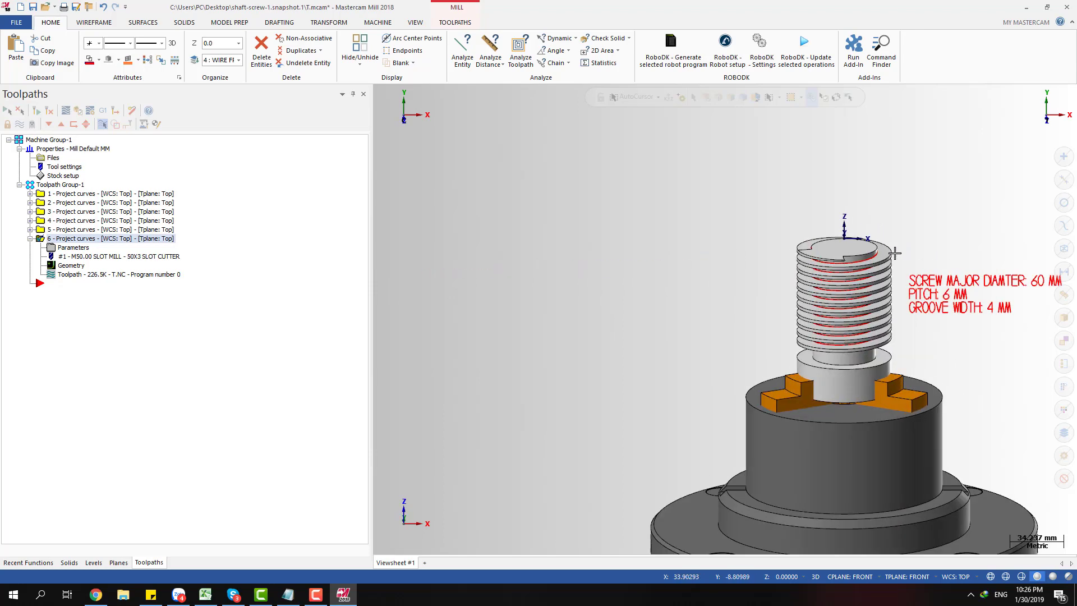
{"action": "scroll", "coordinate": [897, 253], "scroll_direction": "up", "scroll_amount": 3}
{"action": "scroll", "coordinate": [530, 233], "scroll_direction": "down", "scroll_amount": 4}
{"action": "scroll", "coordinate": [716, 237], "scroll_direction": "up", "scroll_amount": 3}
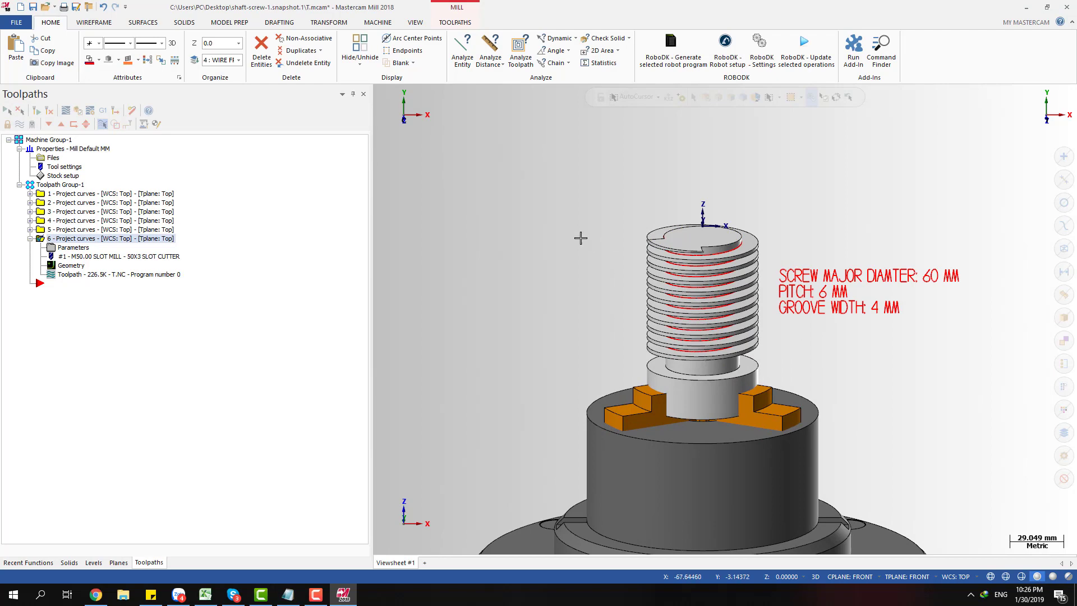
{"action": "scroll", "coordinate": [758, 225], "scroll_direction": "up", "scroll_amount": 3}
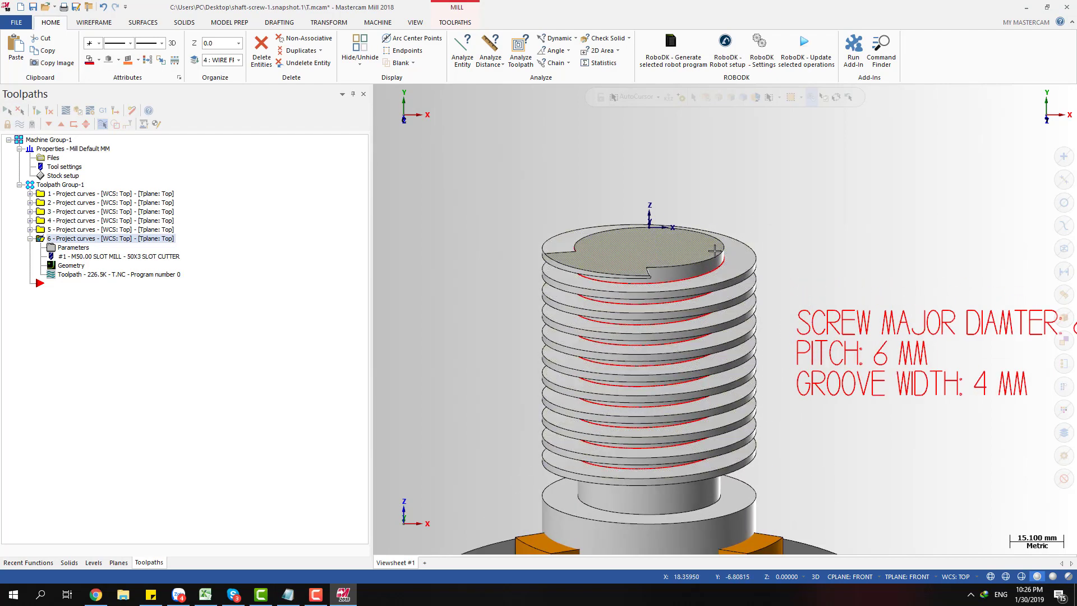
{"action": "scroll", "coordinate": [714, 251], "scroll_direction": "up", "scroll_amount": 4}
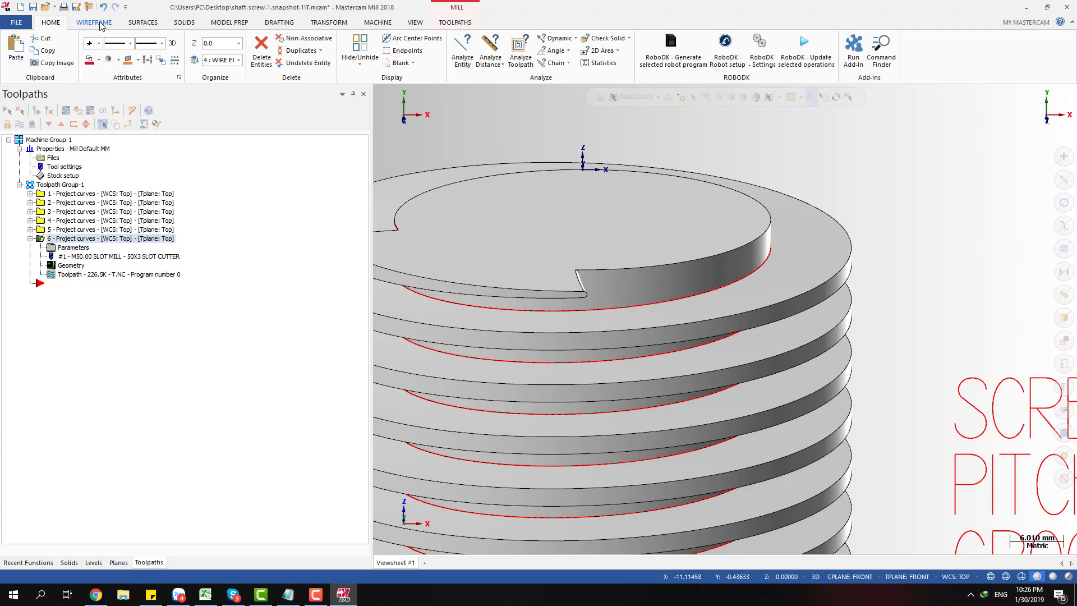
{"action": "left_click", "coordinate": [563, 42]}
{"action": "scroll", "coordinate": [681, 258], "scroll_direction": "up", "scroll_amount": 5}
{"action": "left_click", "coordinate": [671, 294]}
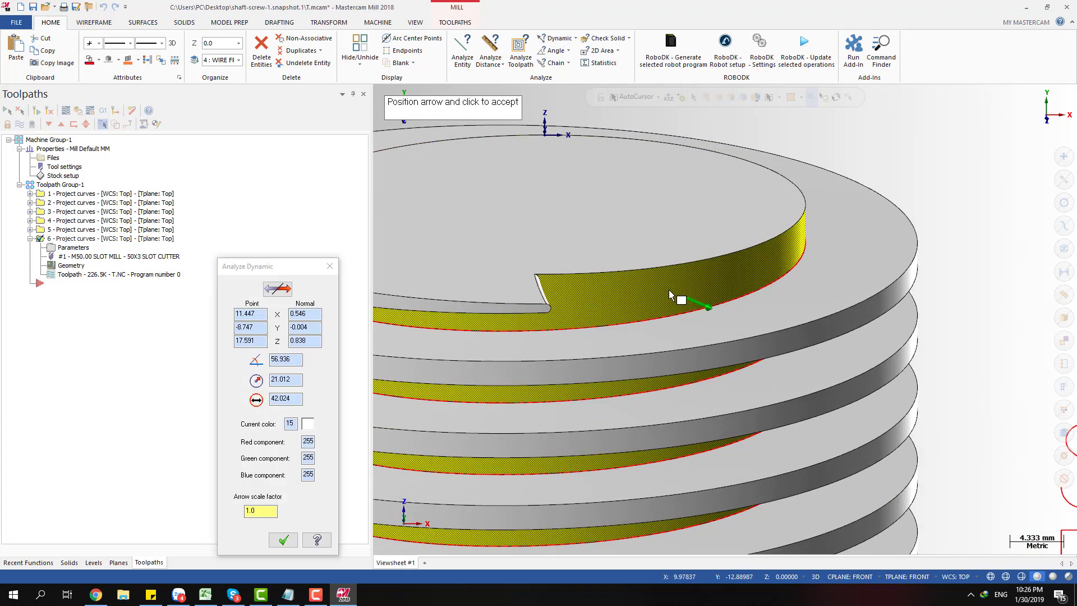
{"action": "left_click_drag", "start_coordinate": [293, 399], "coordinate": [267, 397]}
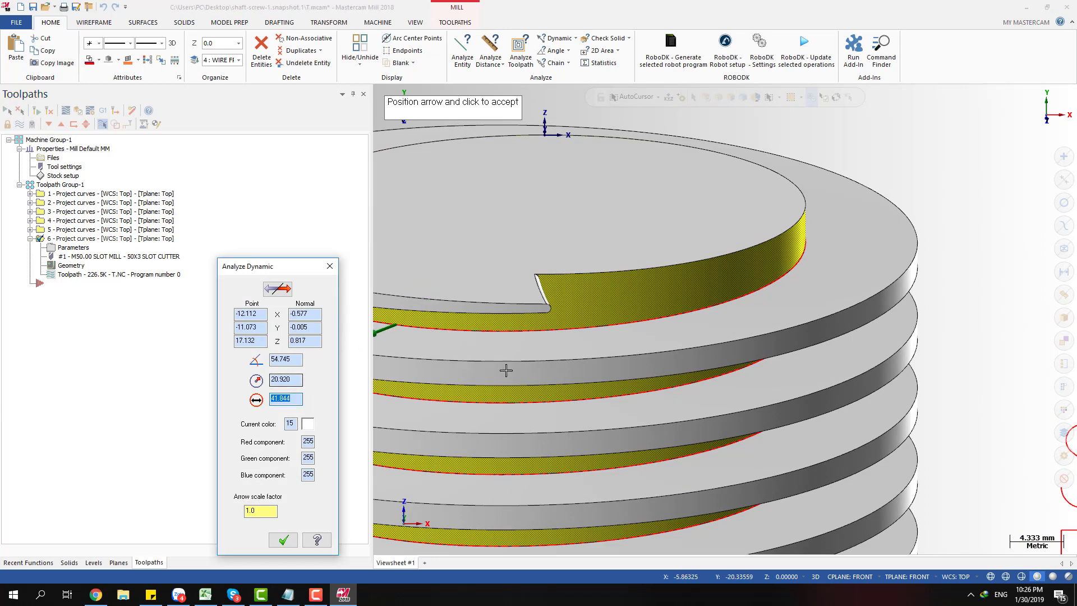
{"action": "key", "text": "Escape"}
- Return the shaft to the front view and open the Windows Calculator
{"action": "scroll", "coordinate": [644, 236], "scroll_direction": "down", "scroll_amount": 10}
{"action": "key", "text": "alt+2"}
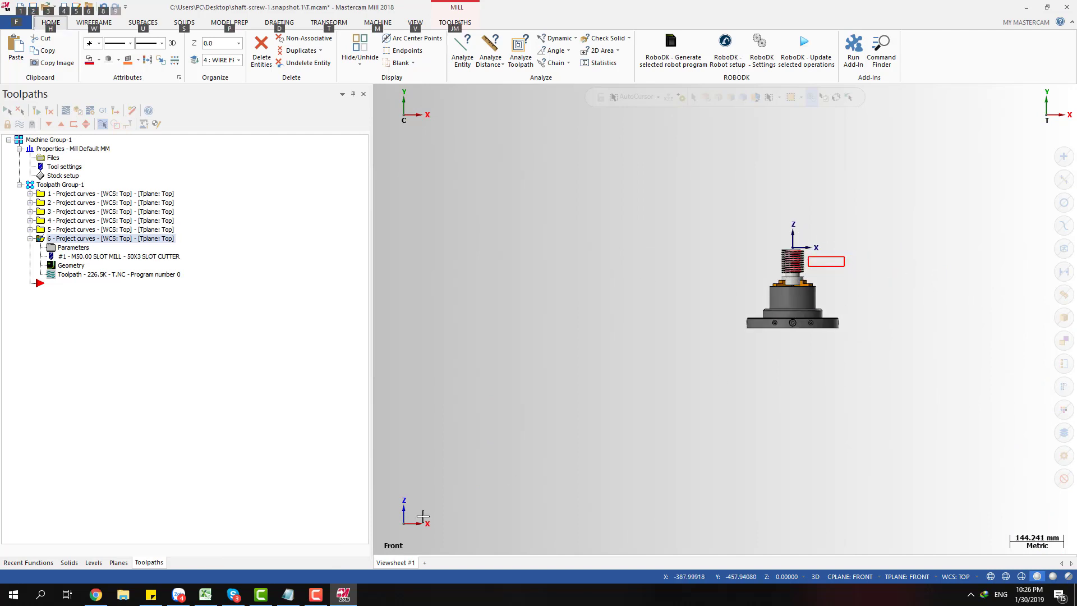
{"action": "left_click", "coordinate": [55, 596]}
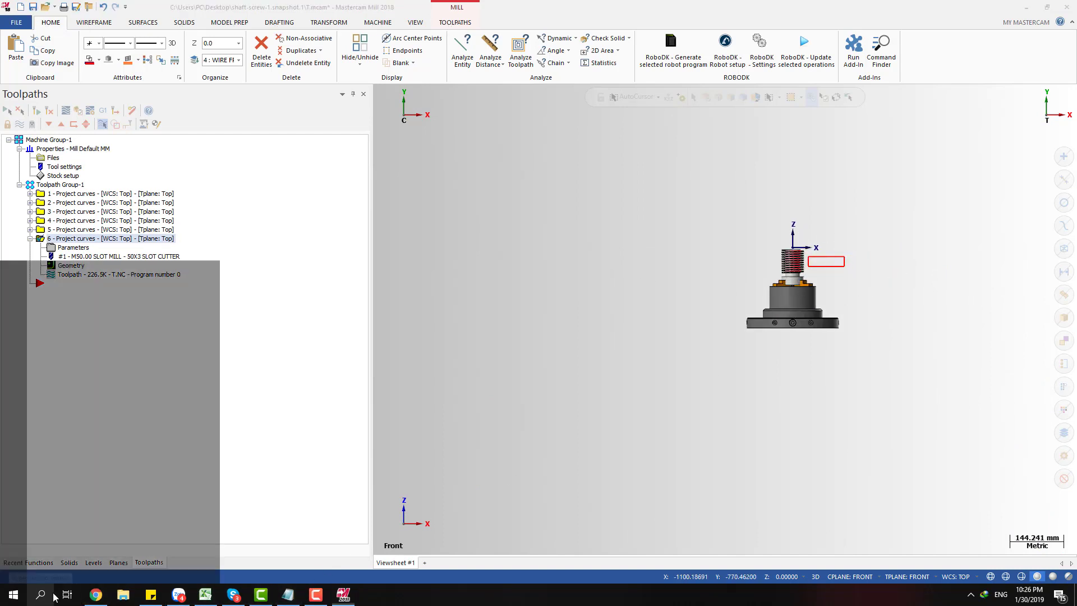
{"action": "type", "text": "calc"}
{"action": "key", "text": "Return"}
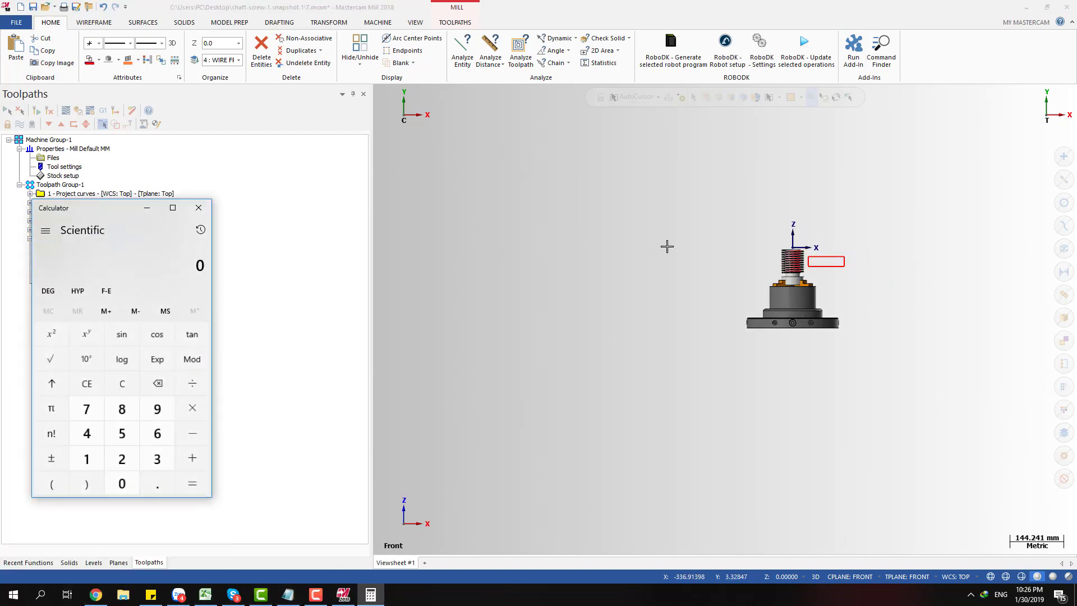
- Calculate the circumference of the groove's root by multiplying the 42 mm diameter by 3.14
{"action": "scroll", "coordinate": [789, 267], "scroll_direction": "up", "scroll_amount": 4}
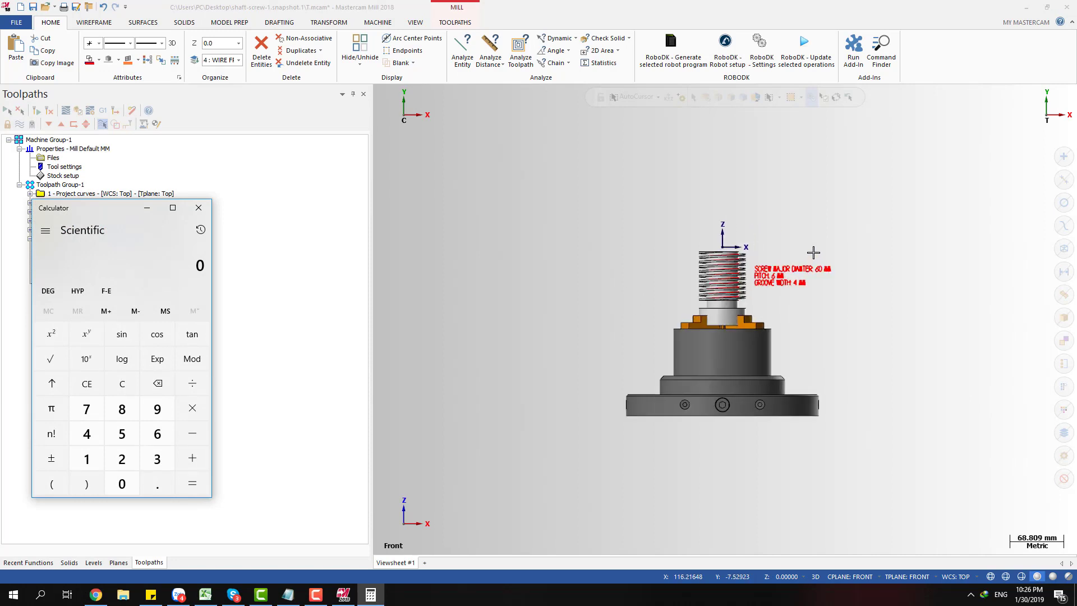
{"action": "scroll", "coordinate": [813, 252], "scroll_direction": "up", "scroll_amount": 2}
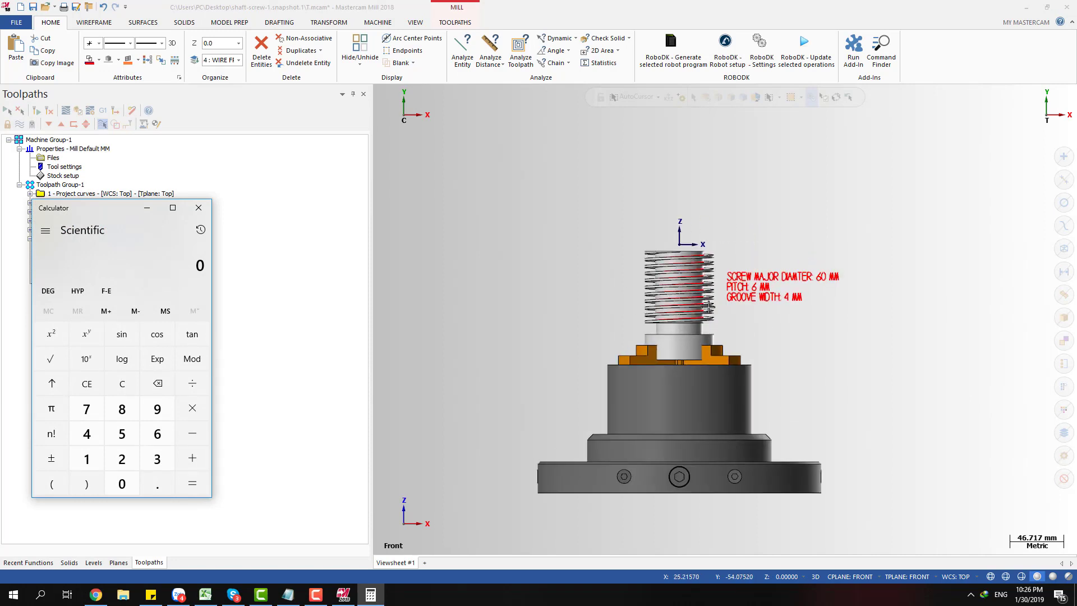
{"action": "scroll", "coordinate": [656, 260], "scroll_direction": "up", "scroll_amount": 2}
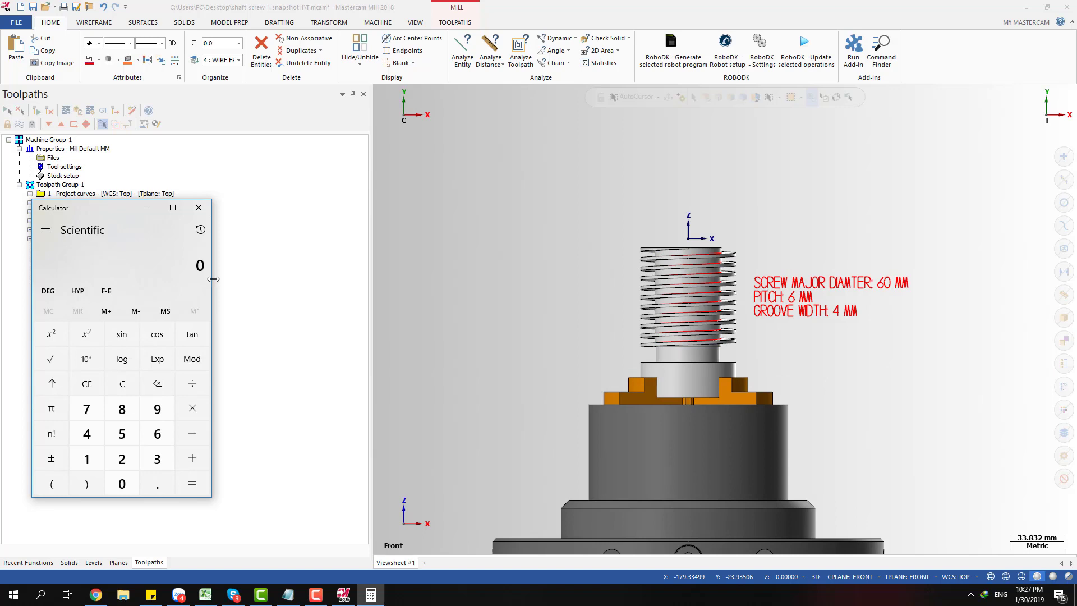
{"action": "type", "text": "46"}
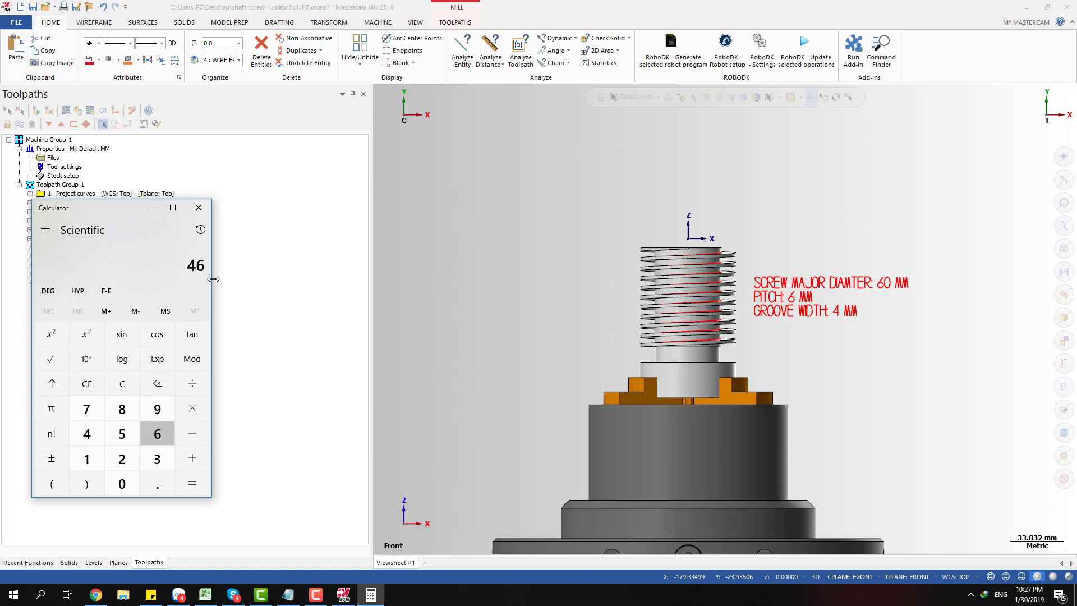
{"action": "key", "text": "Escape"}
{"action": "type", "text": "42"}
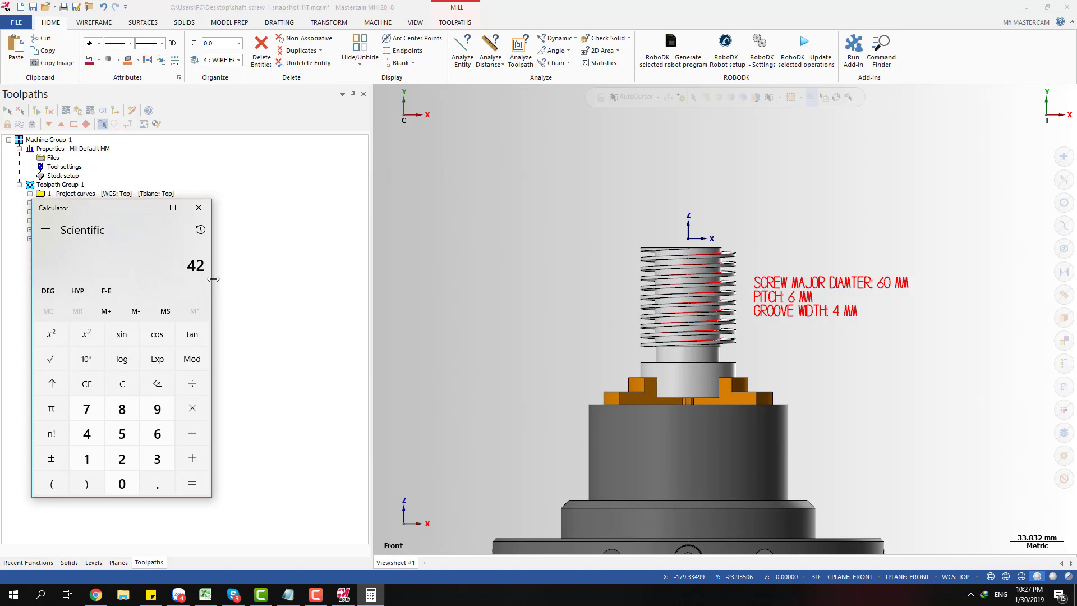
{"action": "key", "text": "asterisk"}
{"action": "type", "text": "3.14"}
{"action": "key", "text": "Return"}
{"action": "scroll", "coordinate": [805, 312], "scroll_direction": "up", "scroll_amount": 5}
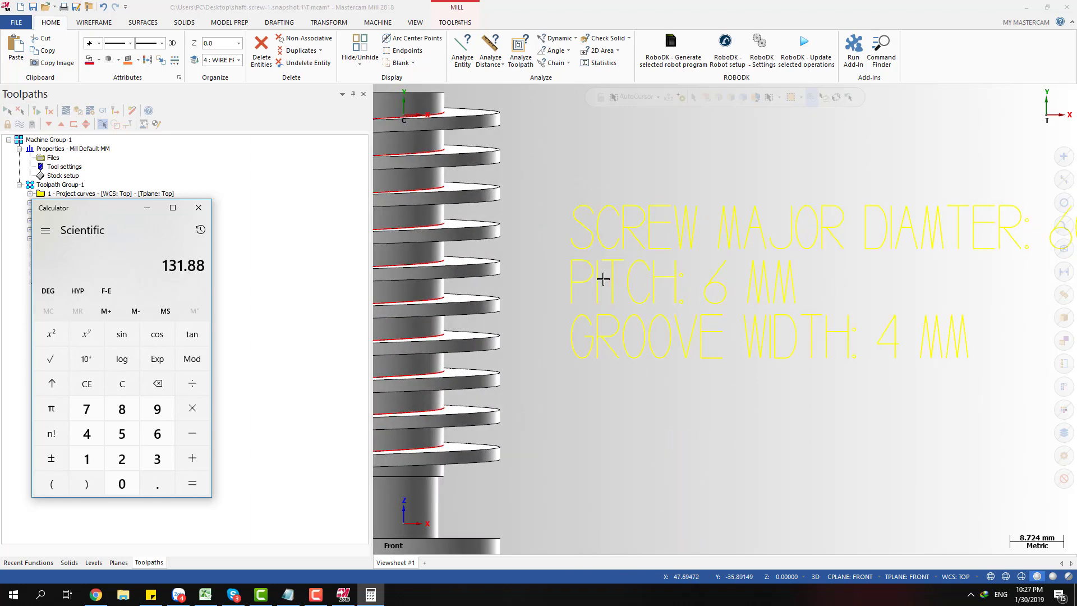
{"action": "scroll", "coordinate": [729, 289], "scroll_direction": "down", "scroll_amount": 3}
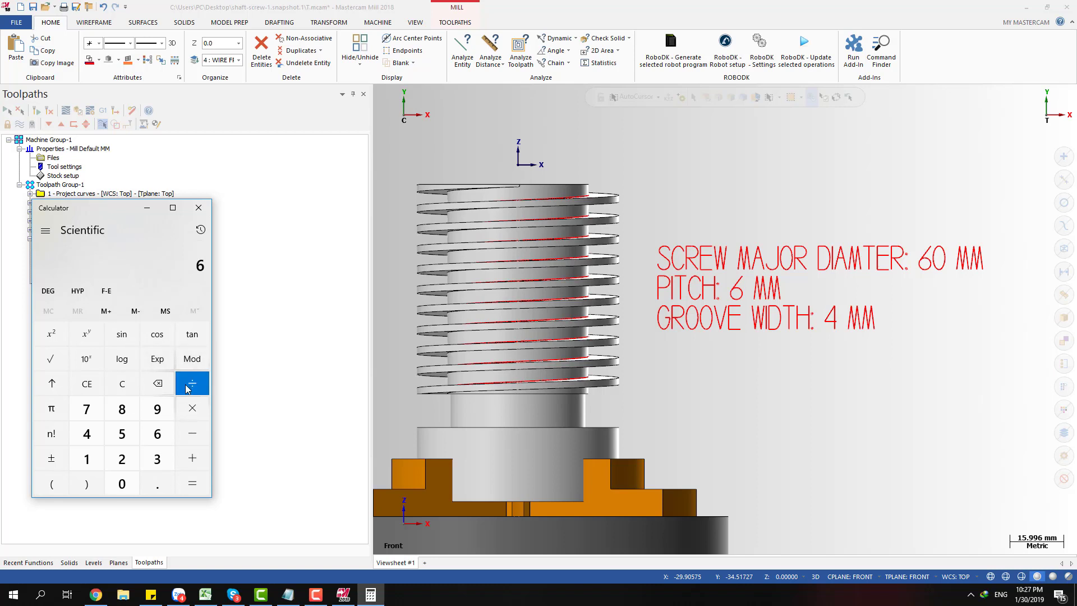
{"action": "key", "text": "Escape"}
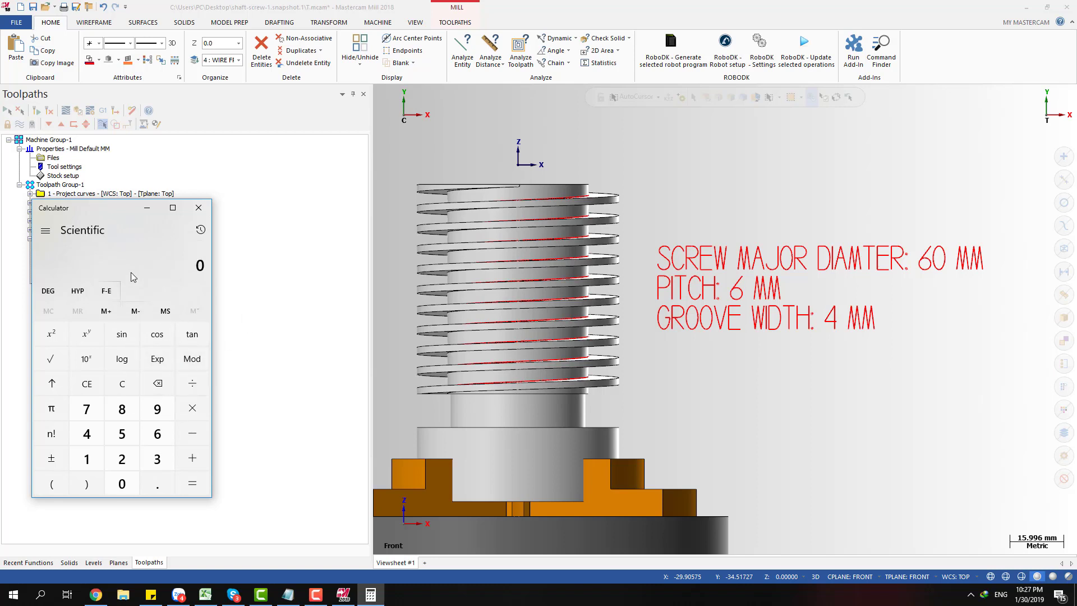
{"action": "type", "text": "42*30"}
{"action": "key", "text": "Escape"}
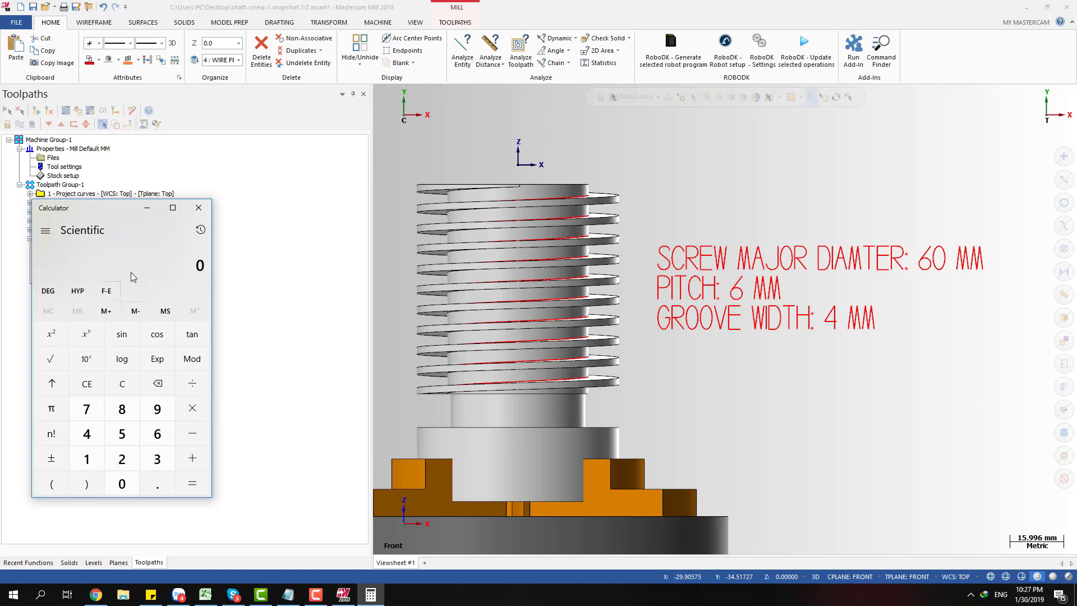